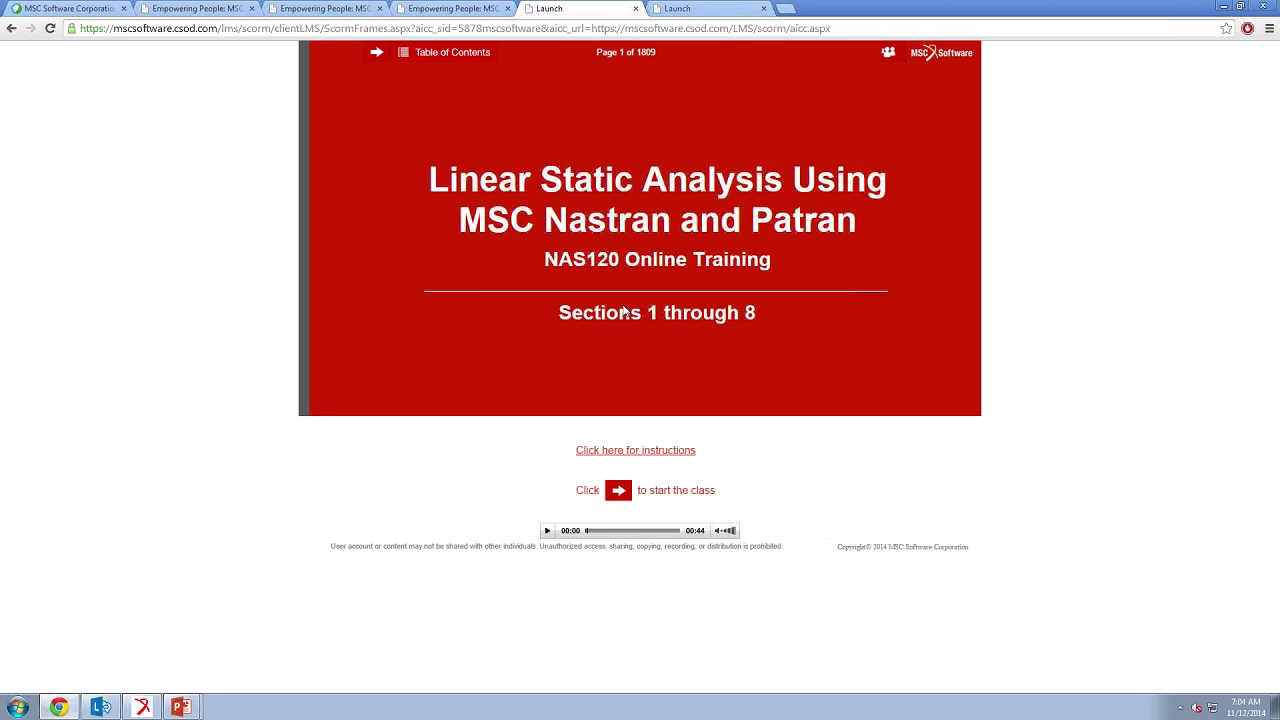
- Open the Sample Finite Element Model lecture page in the finite element introduction section, and skip ahead in its narration
click(450, 52)
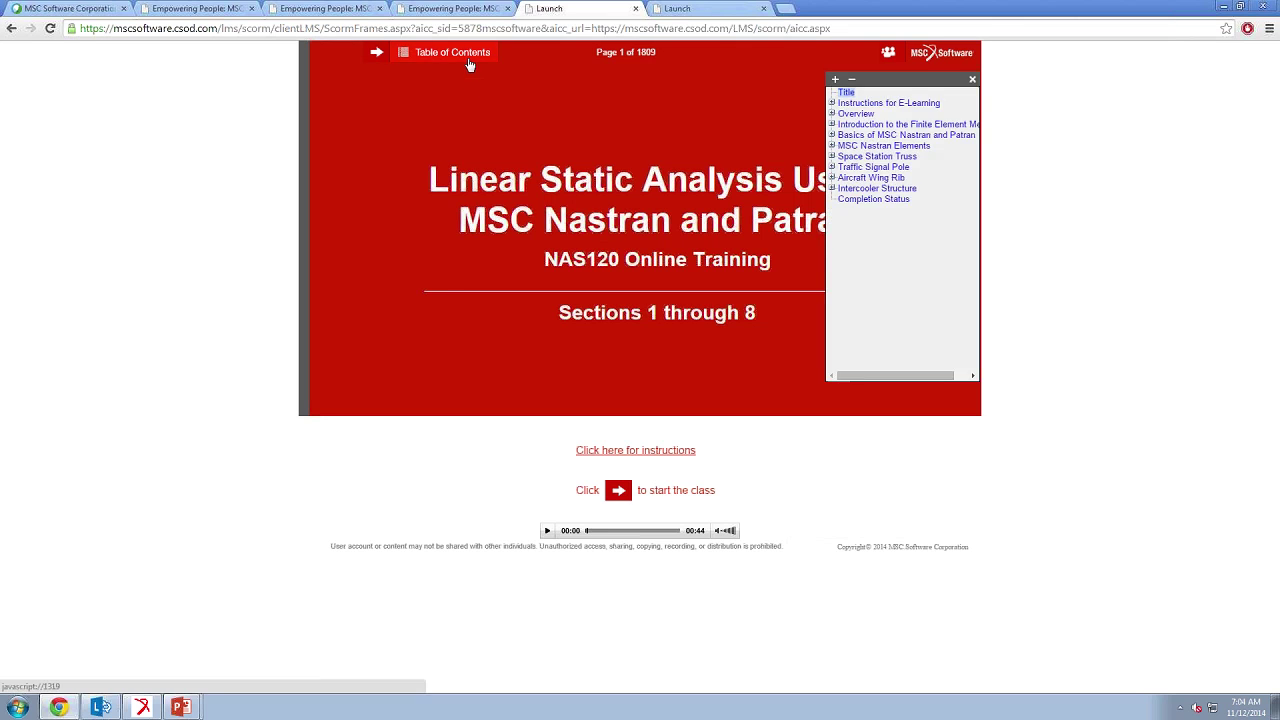
click(833, 135)
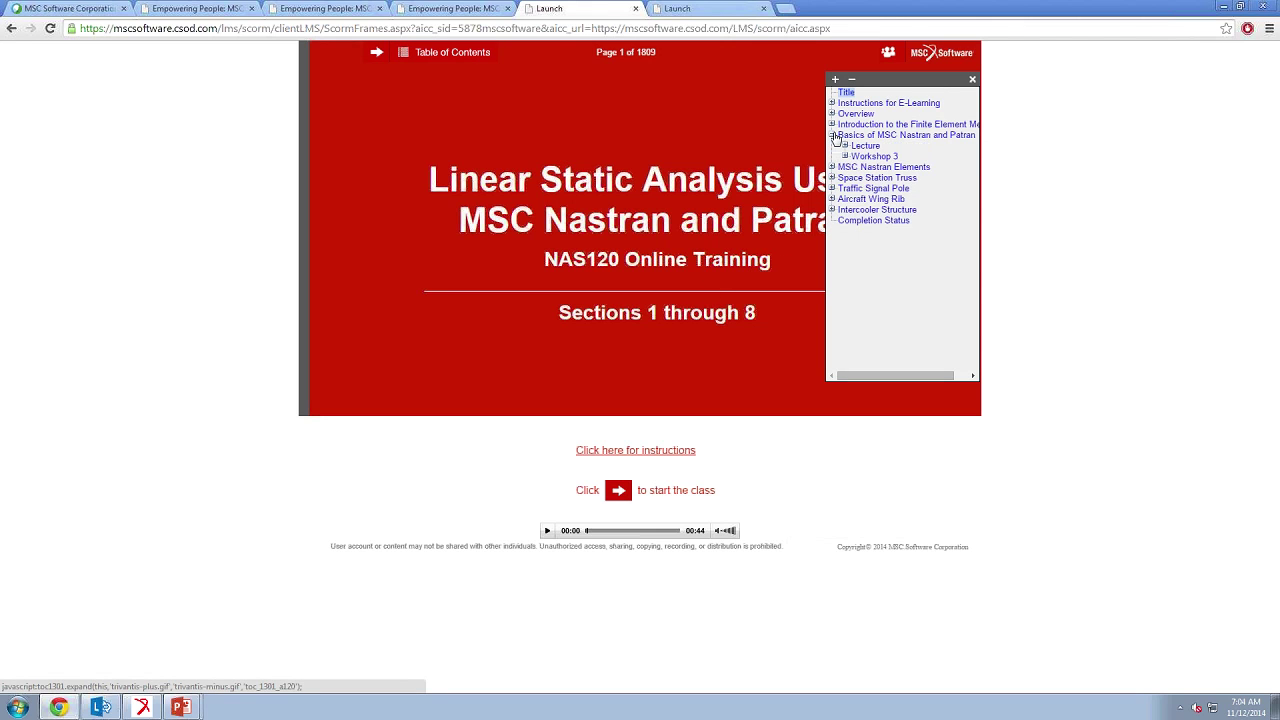
click(832, 124)
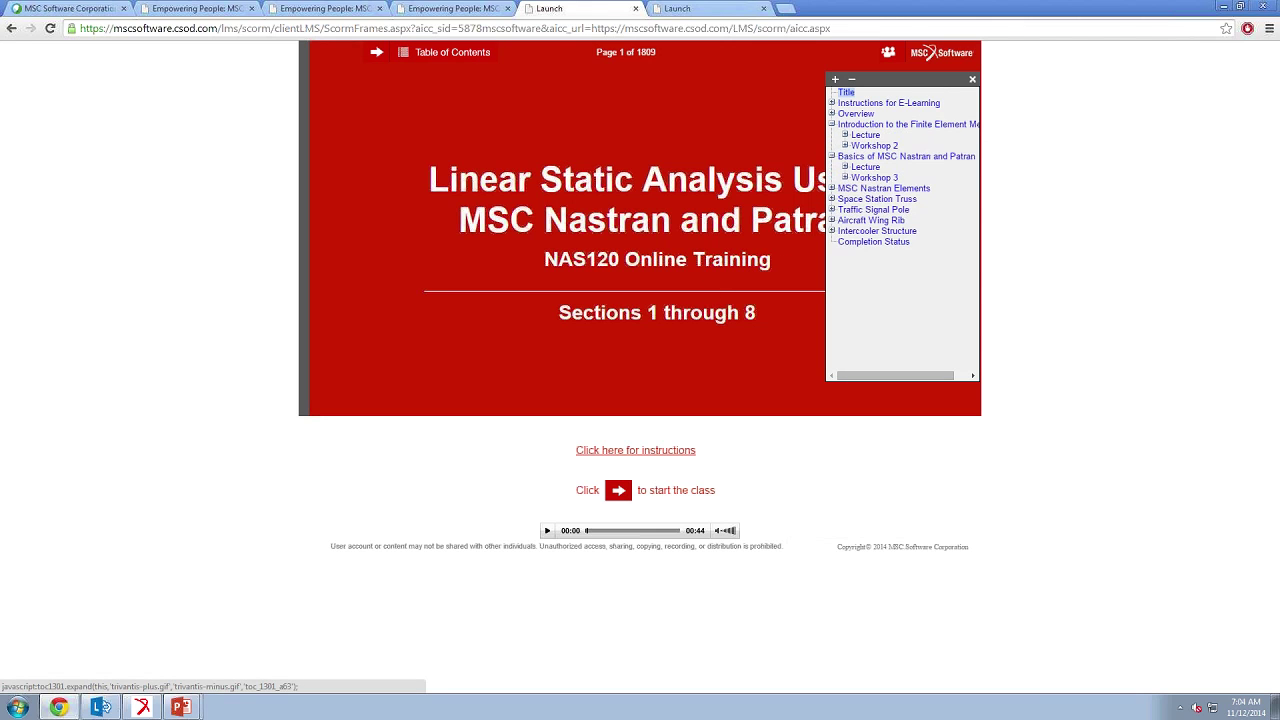
click(845, 135)
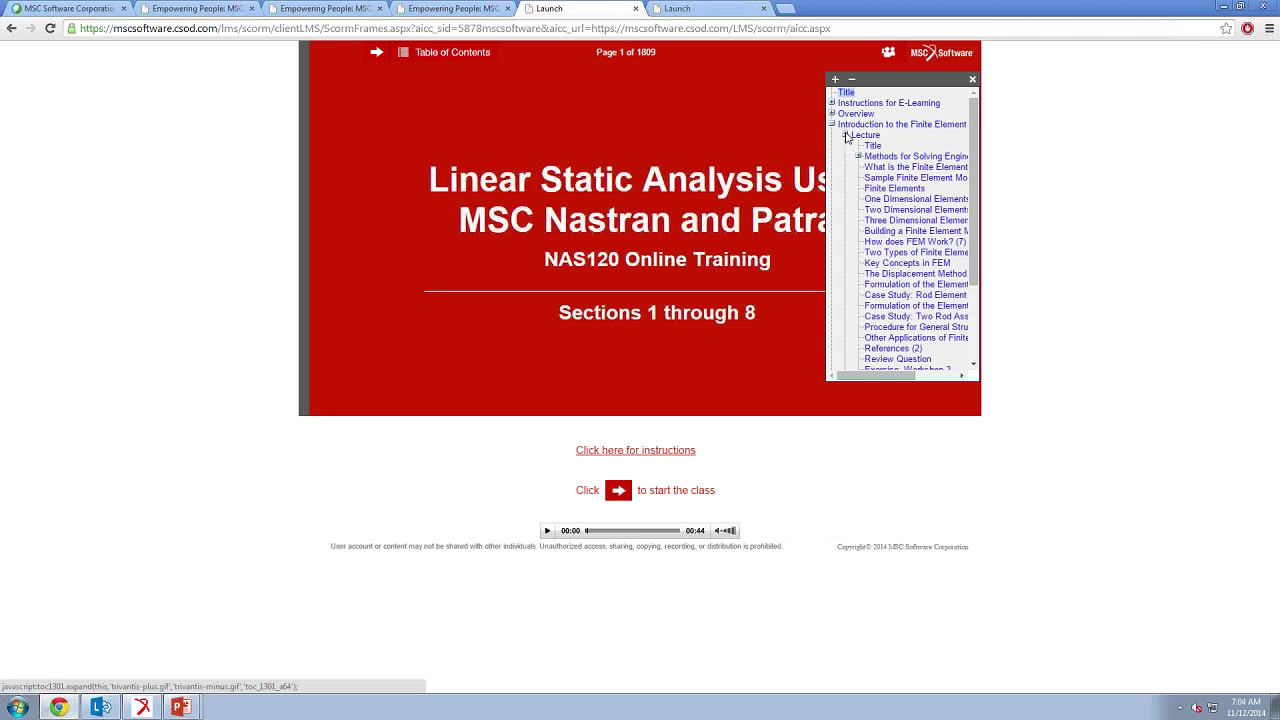
click(937, 176)
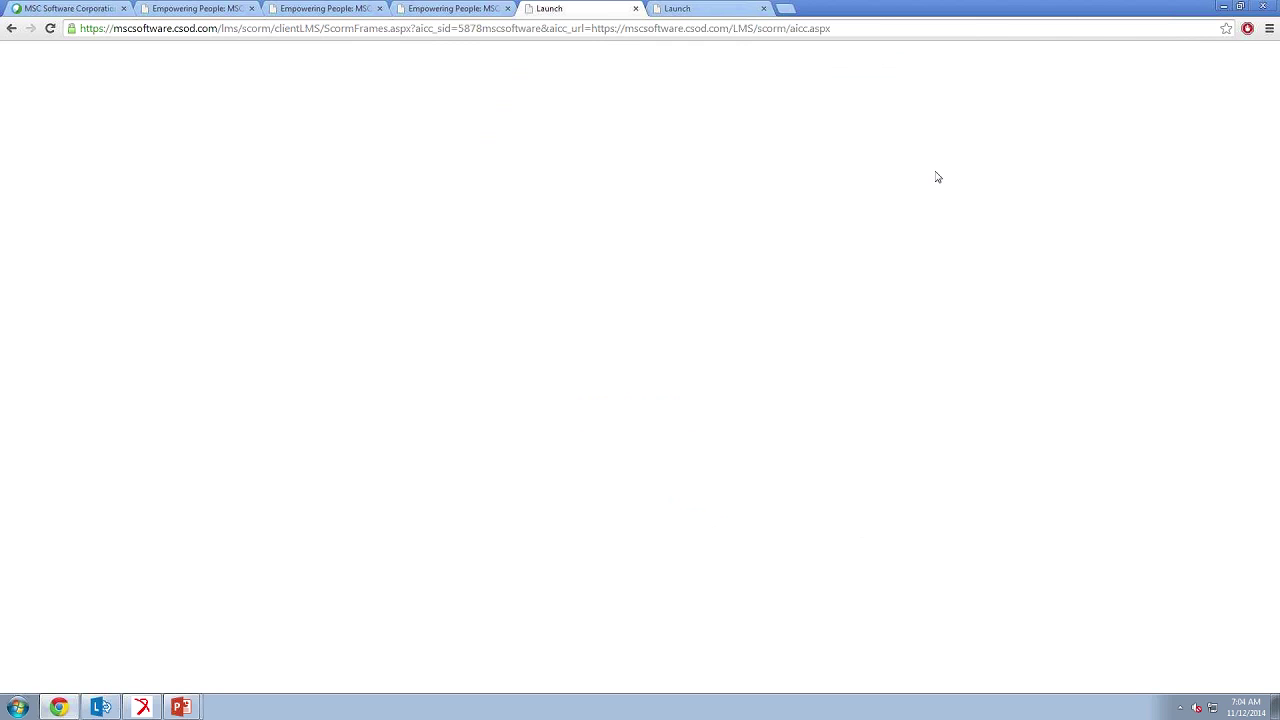
click(381, 57)
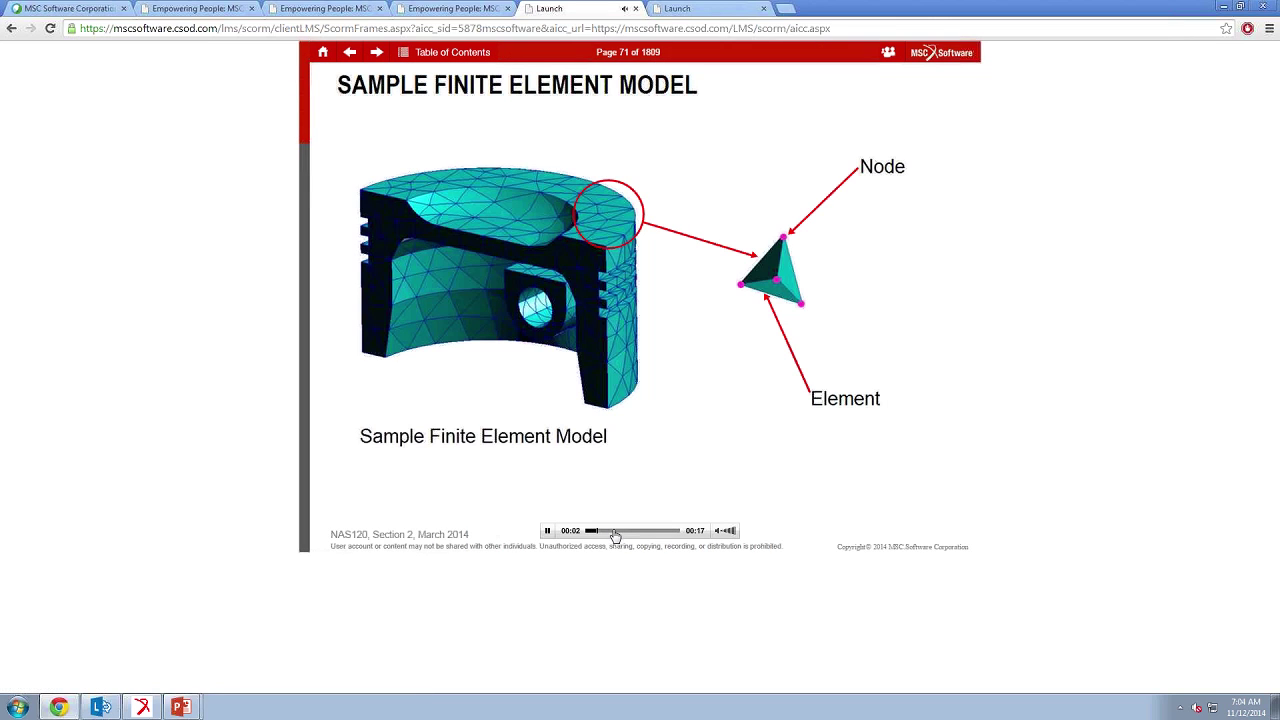
drag(619, 538, 666, 536)
- Open the Workshop 1 title page from the Overview section of the course contents
click(420, 55)
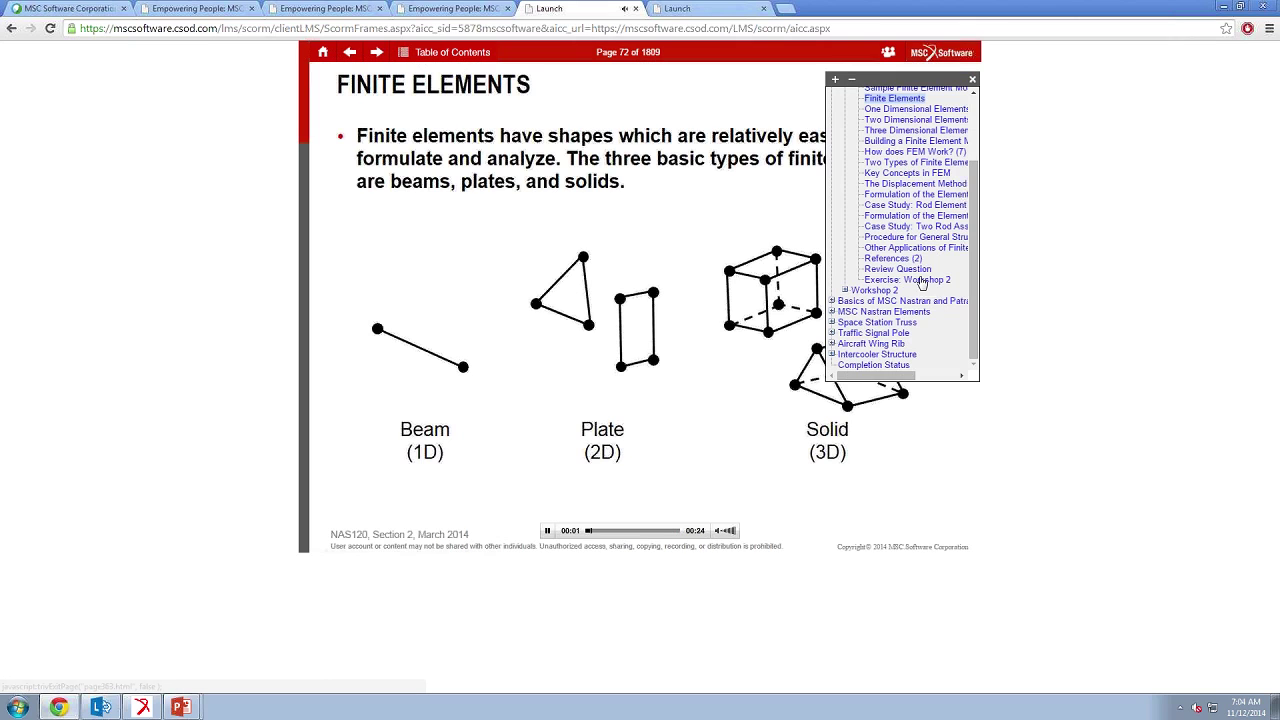
drag(971, 222, 854, 137)
click(831, 113)
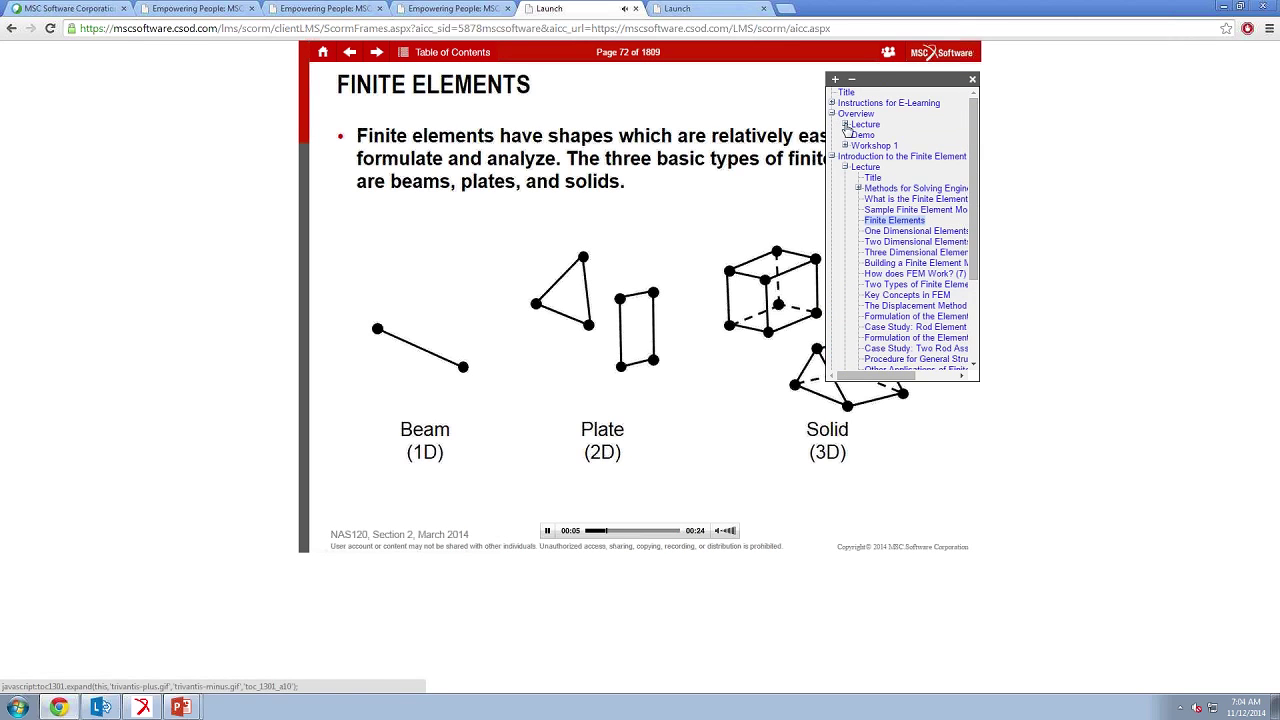
click(845, 146)
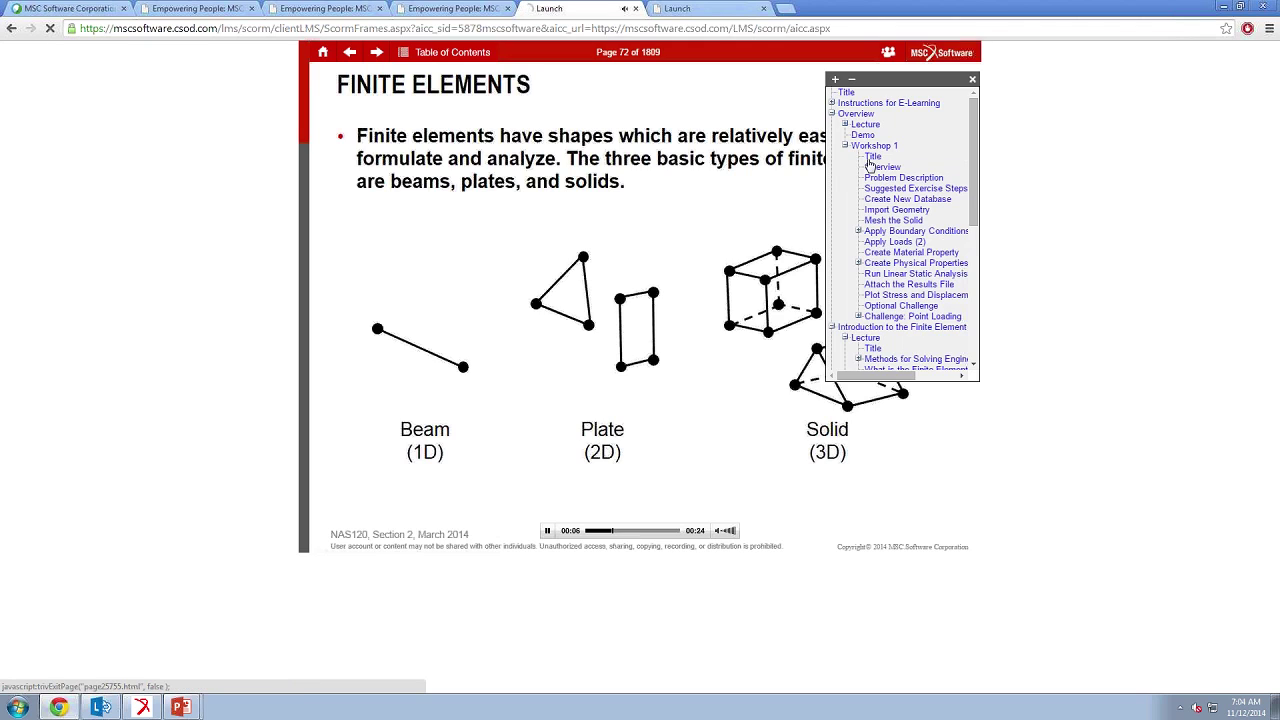
click(870, 158)
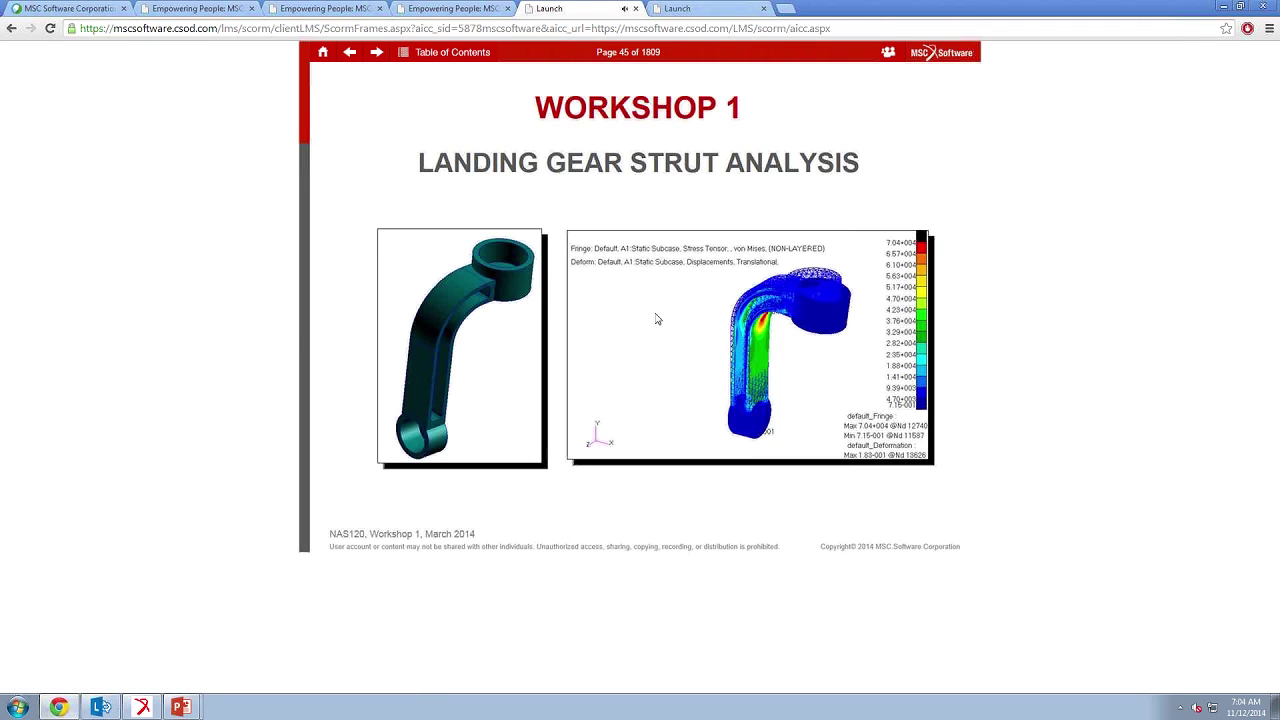
- Page through the Workshop 1 instructions from the problem description up to Step 3, Mesh the Solid
click(376, 52)
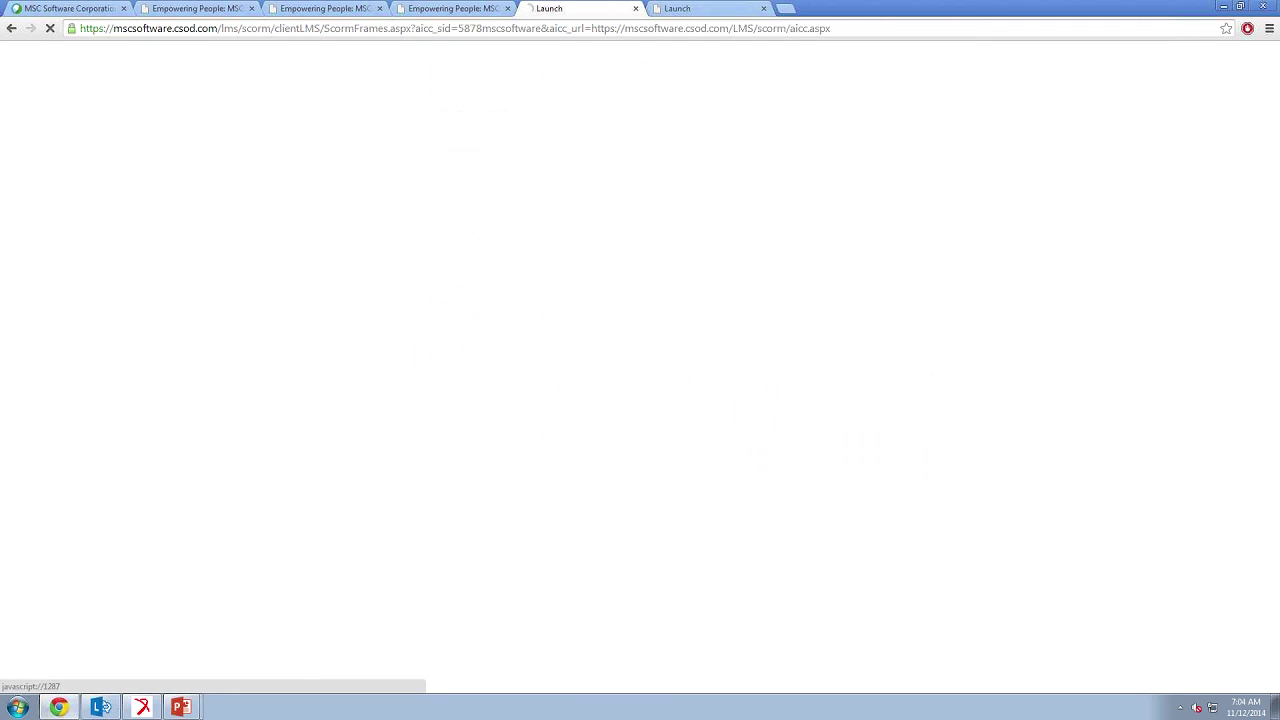
click(387, 54)
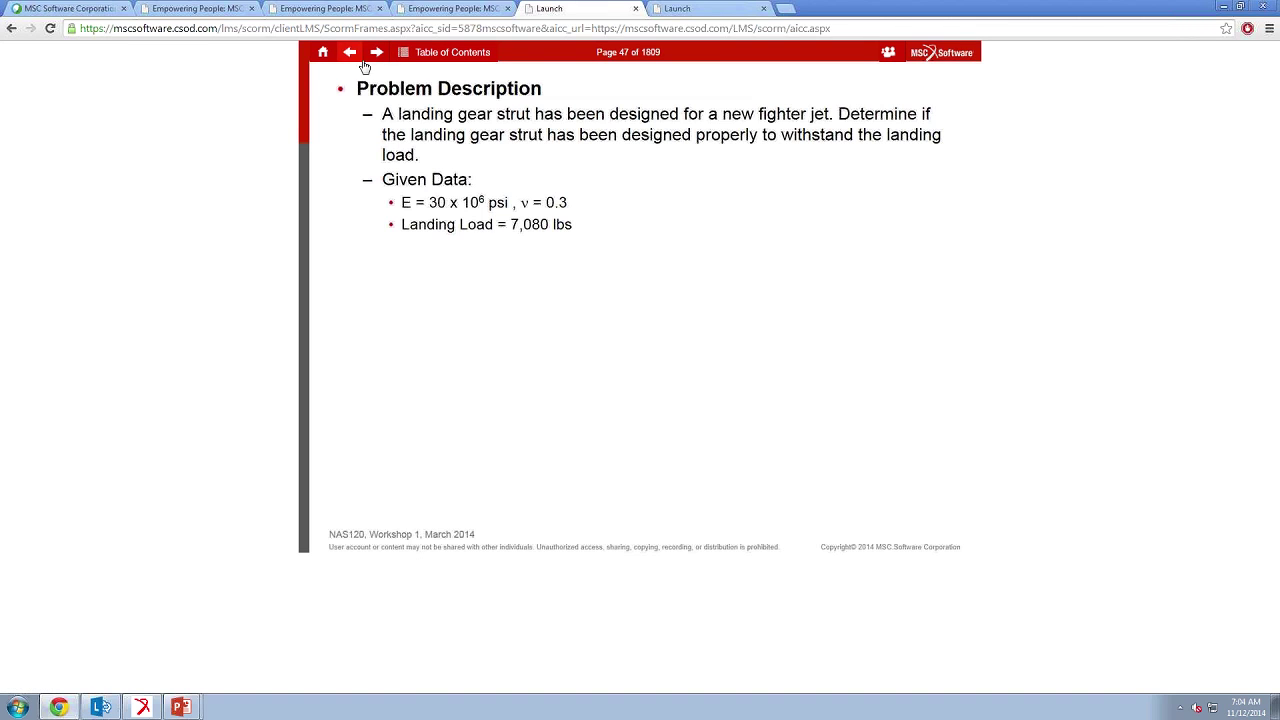
click(376, 54)
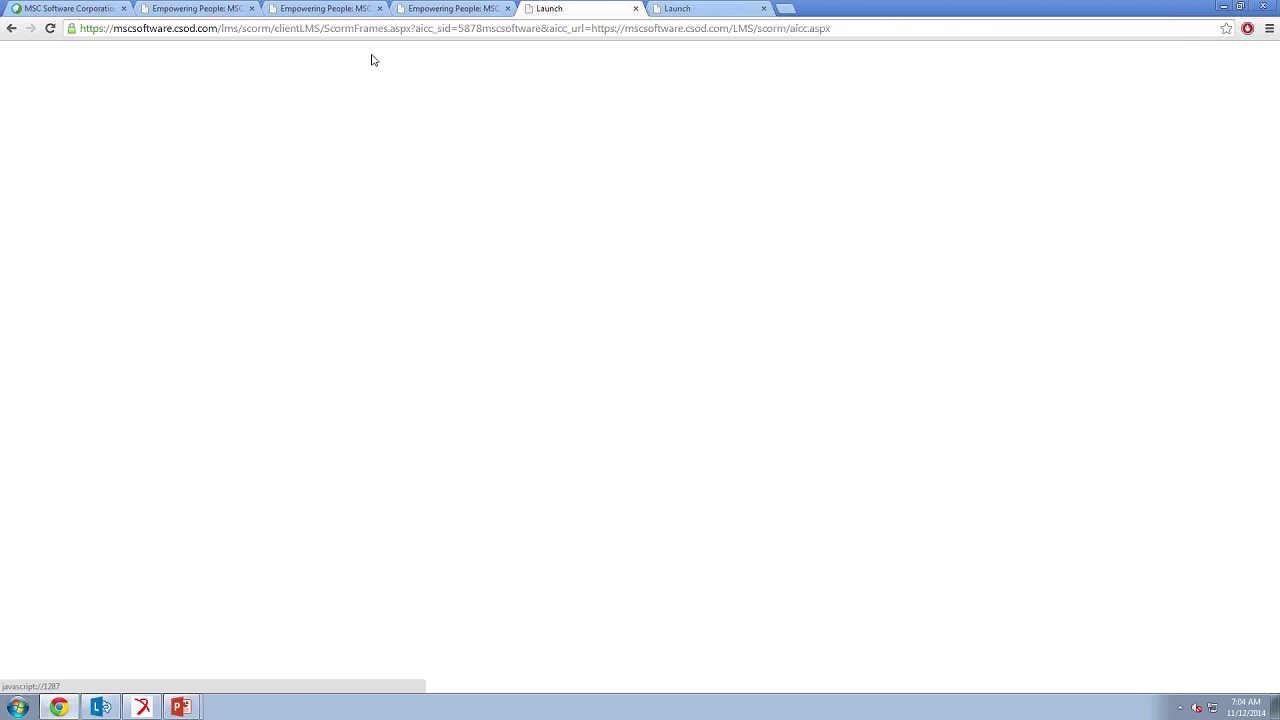
click(374, 55)
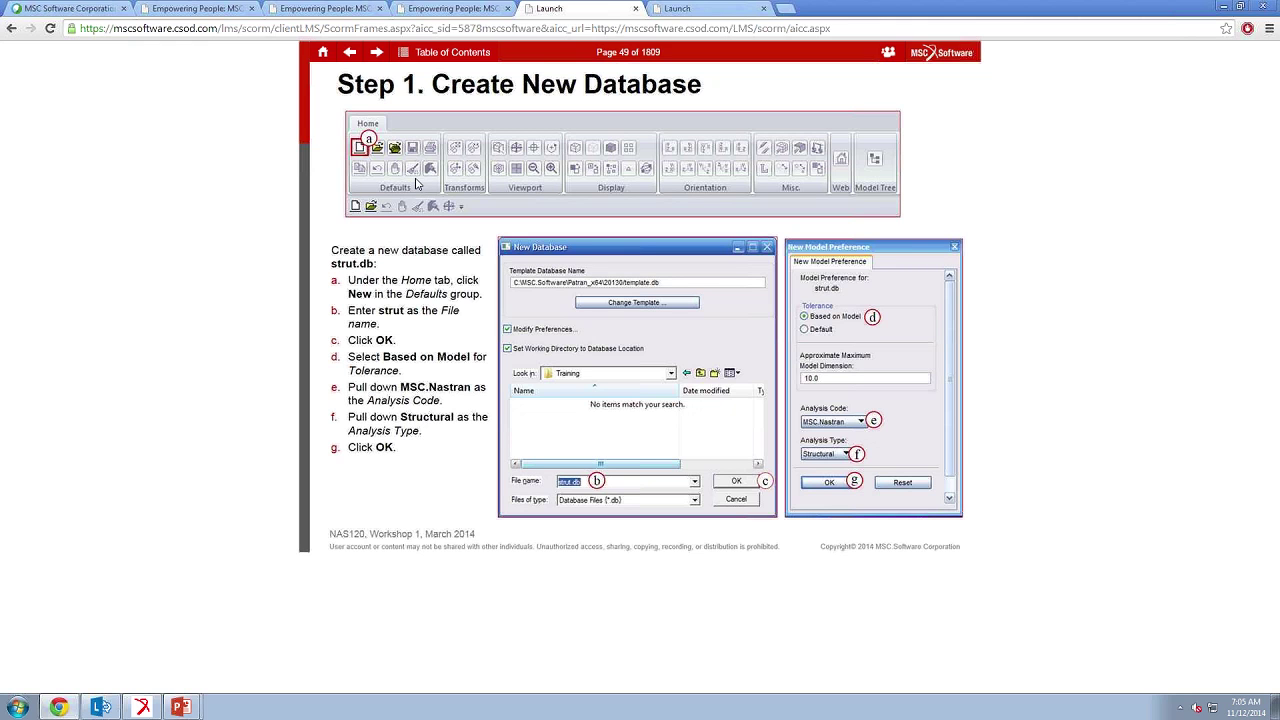
click(377, 54)
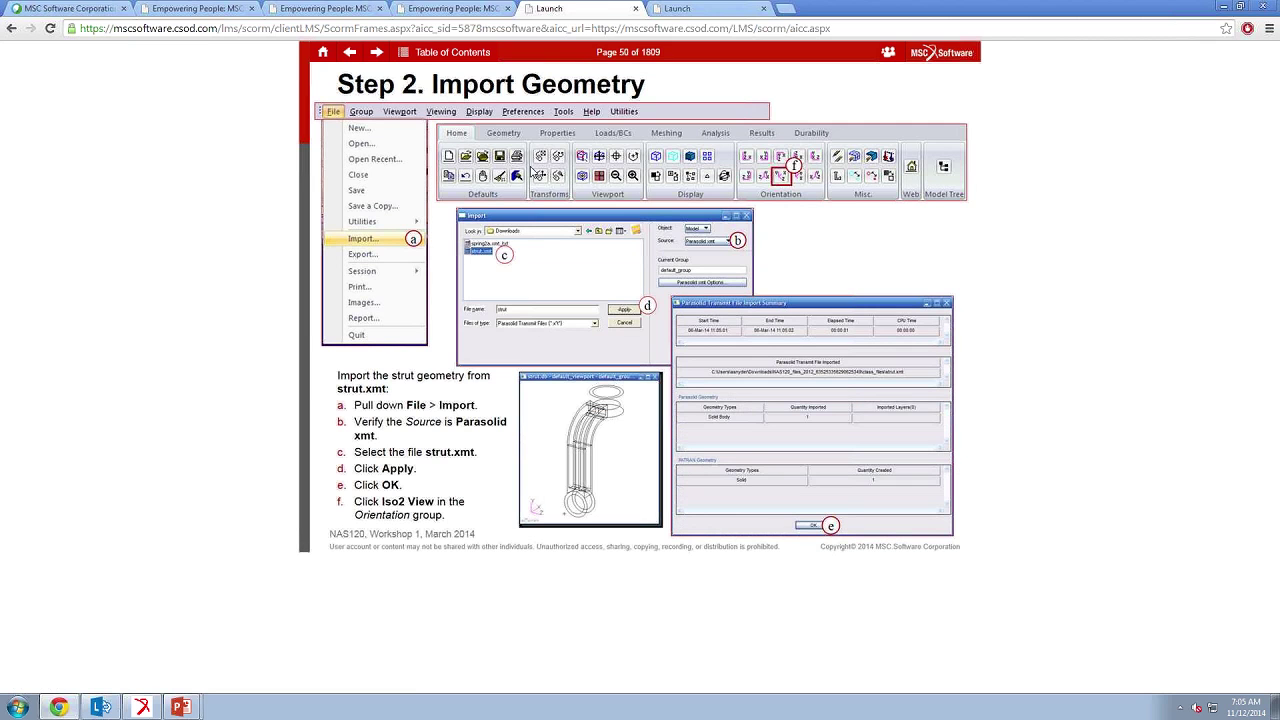
click(376, 52)
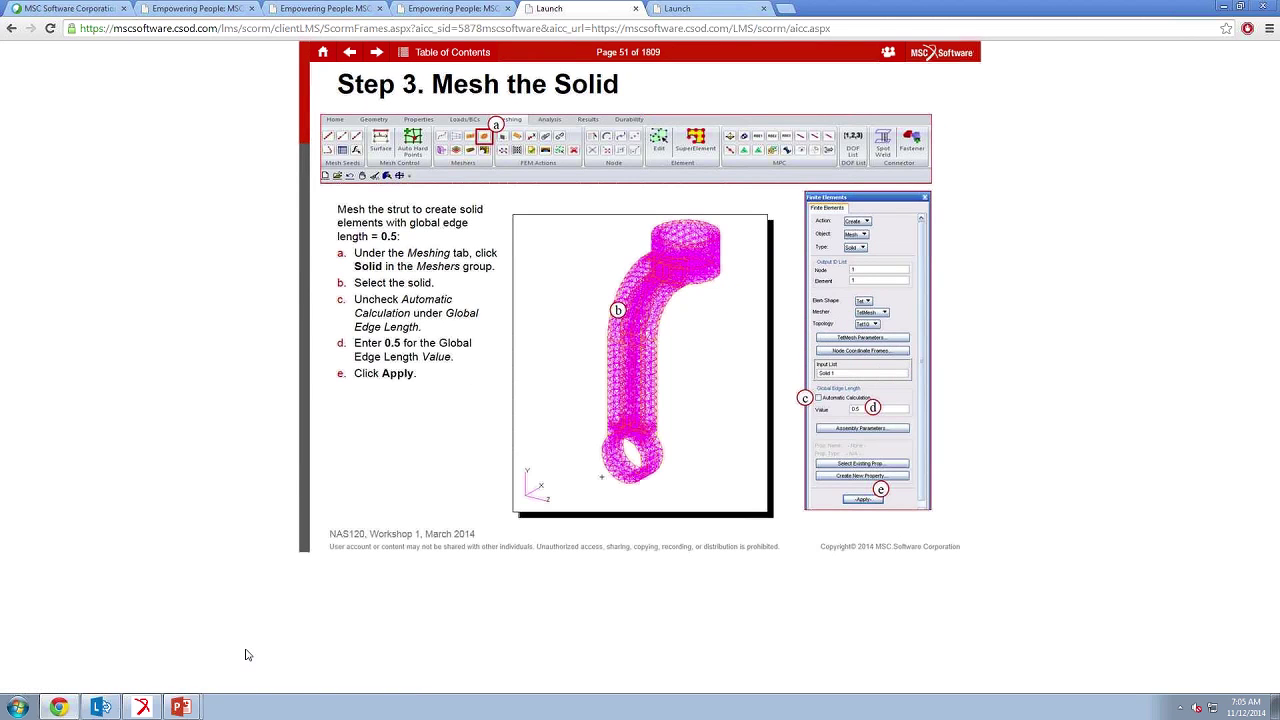
- Show the Patran Workflow slide in the PowerPoint slide show, and switch to Patran
click(181, 682)
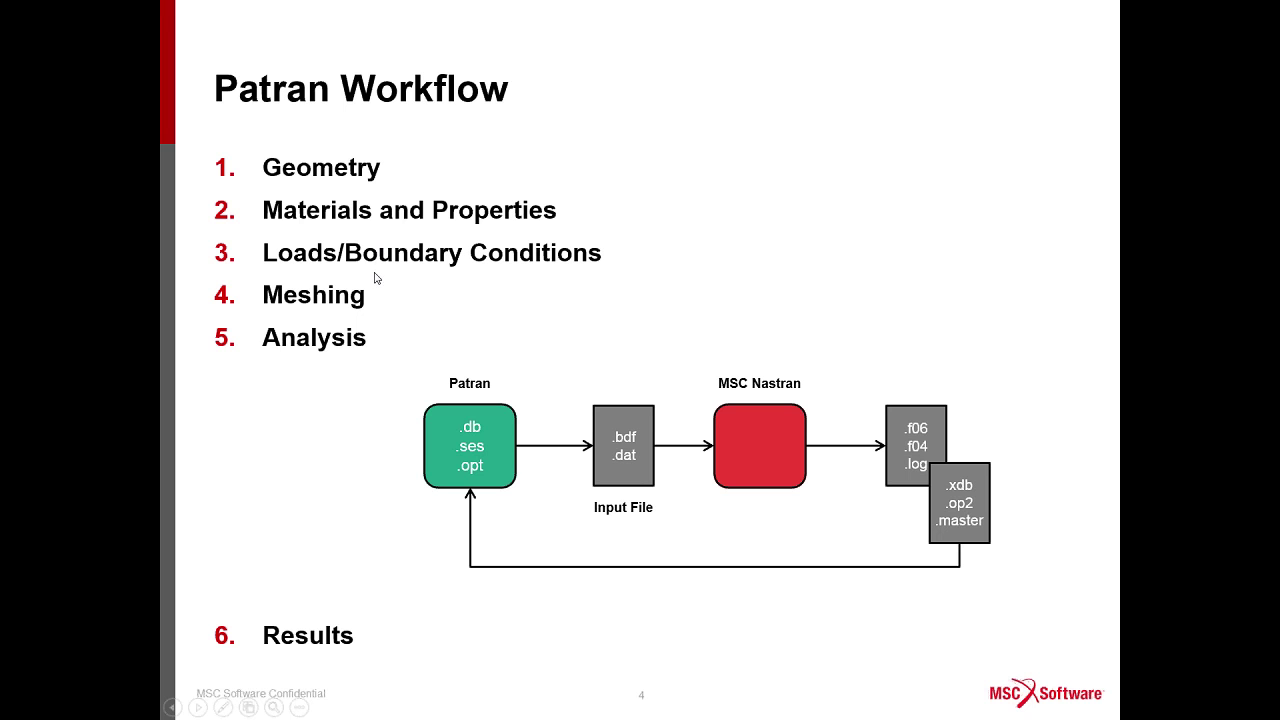
key(super)
click(155, 705)
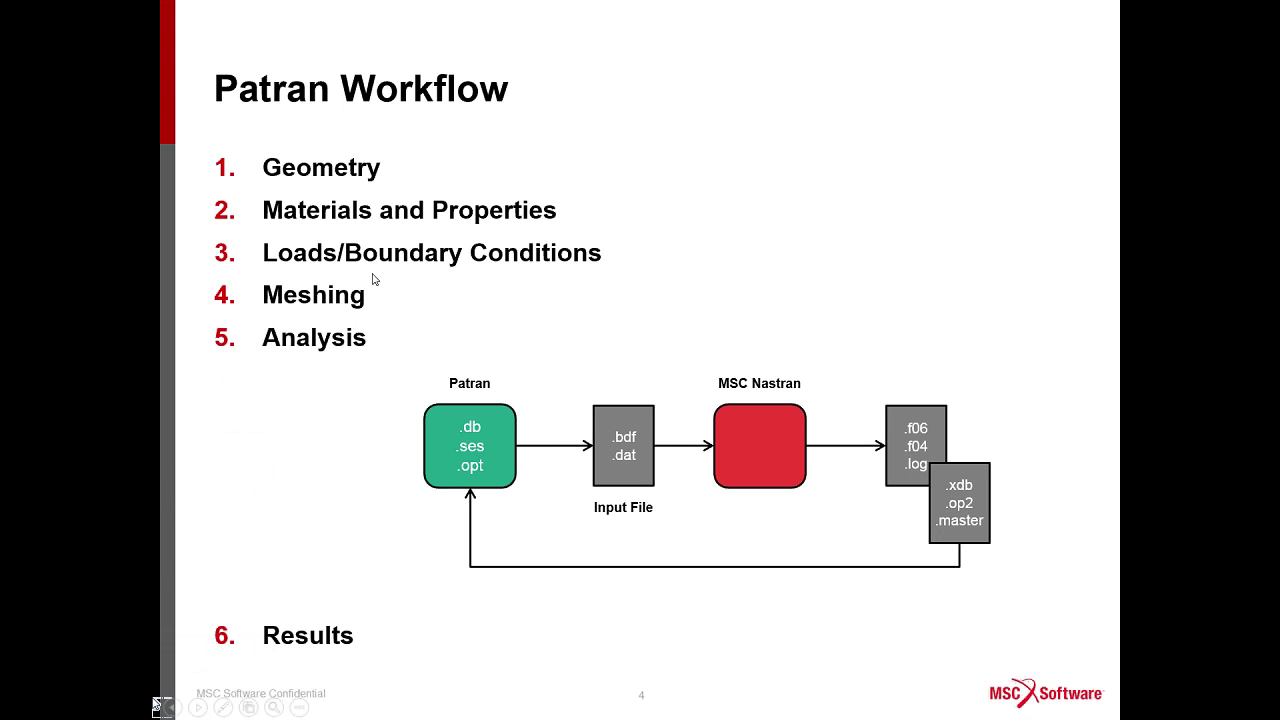
key(alt+Tab)
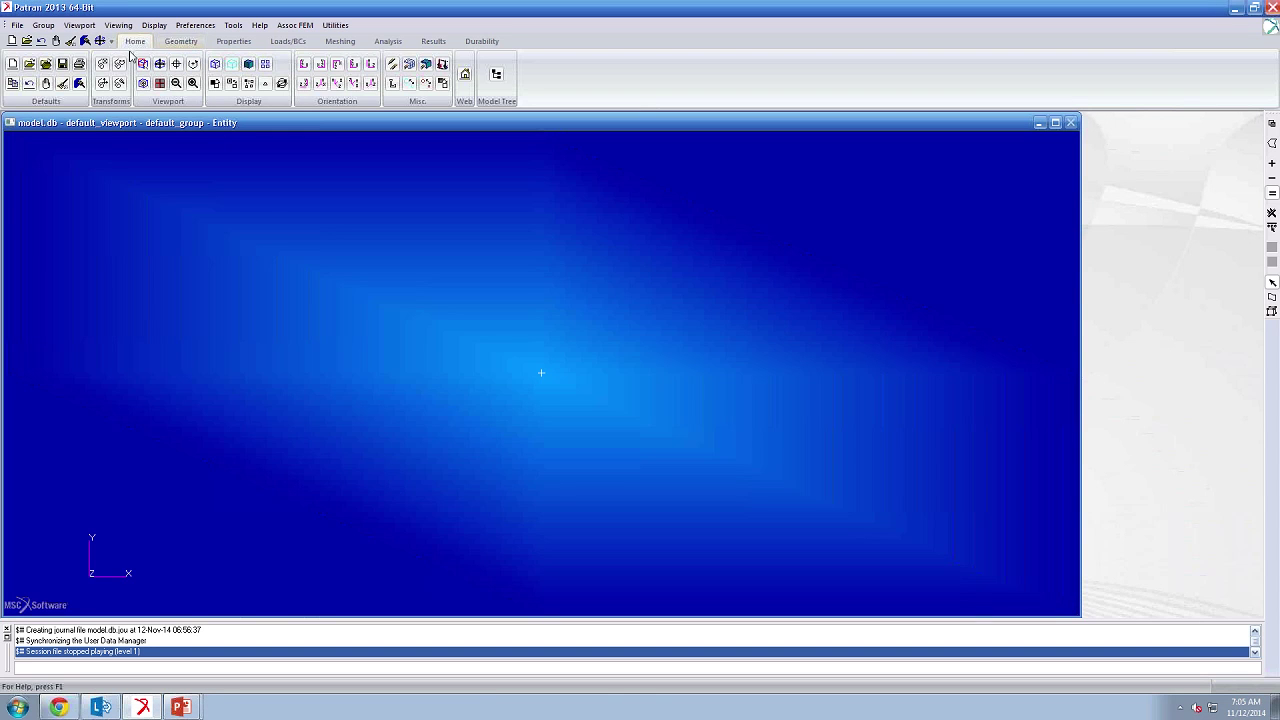
- Review Patran's tools in workflow order: geometry, properties, loads/BCs, meshing and analysis
click(181, 41)
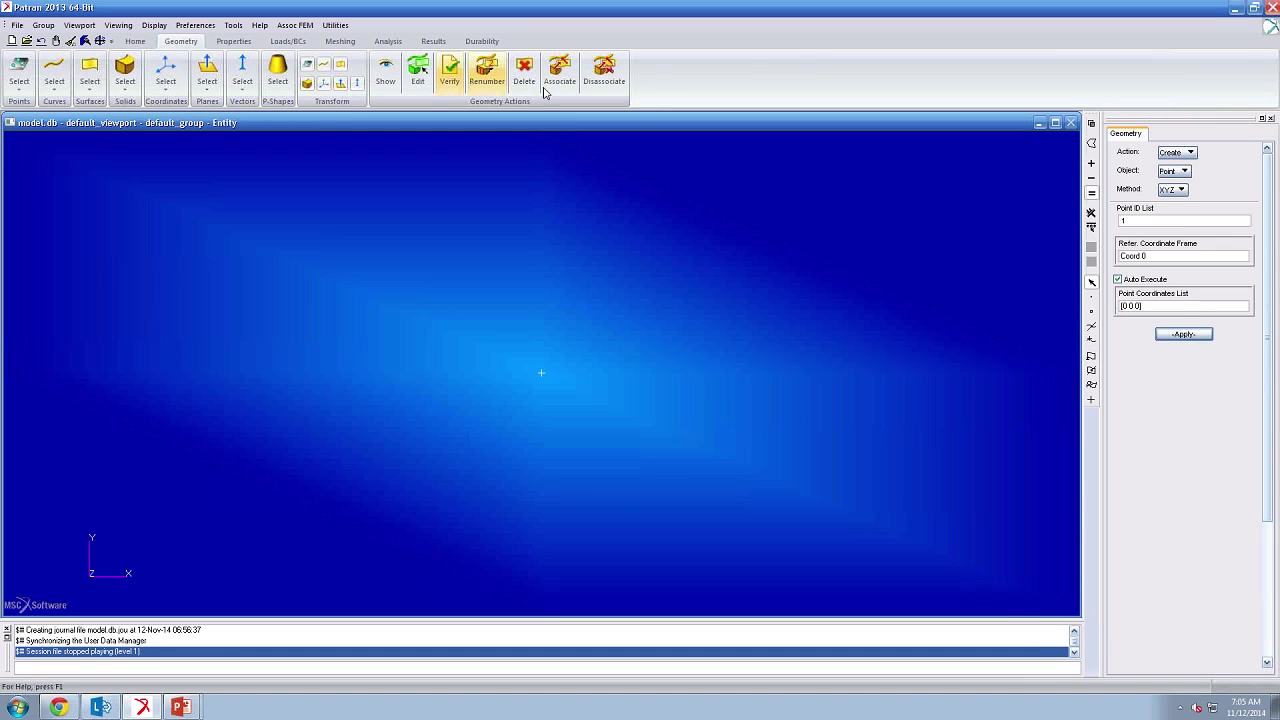
click(233, 41)
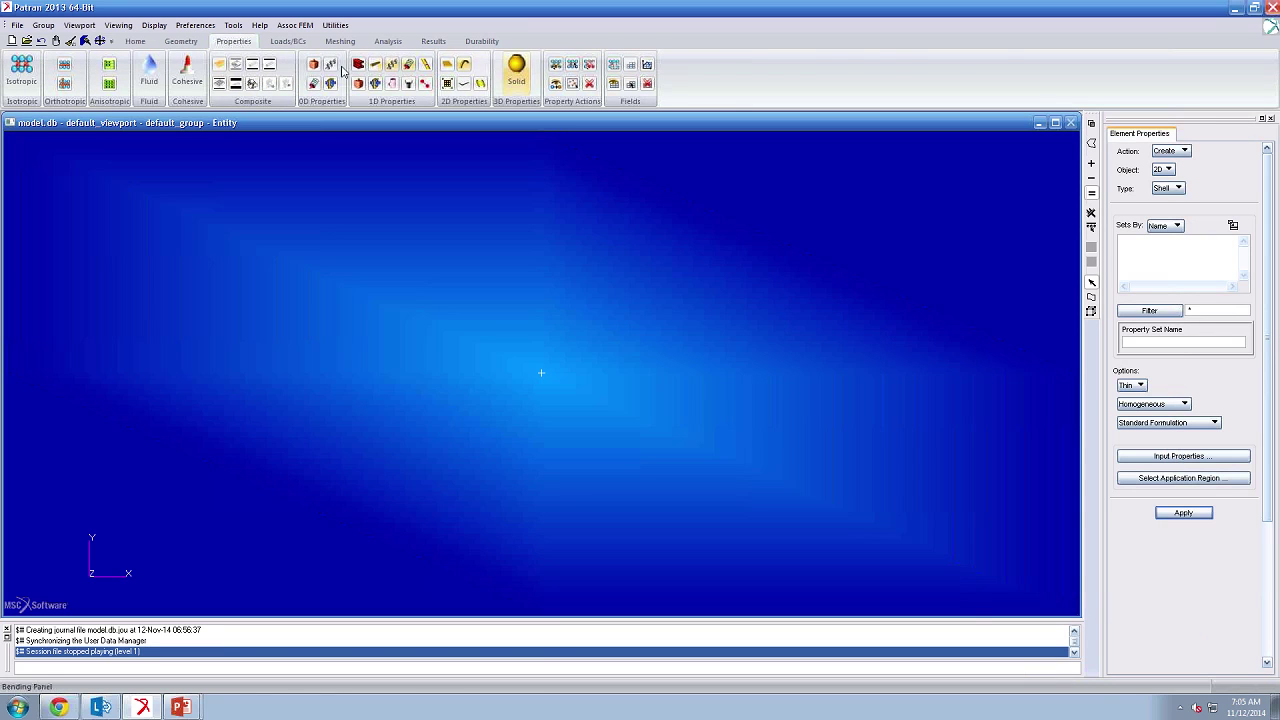
click(286, 42)
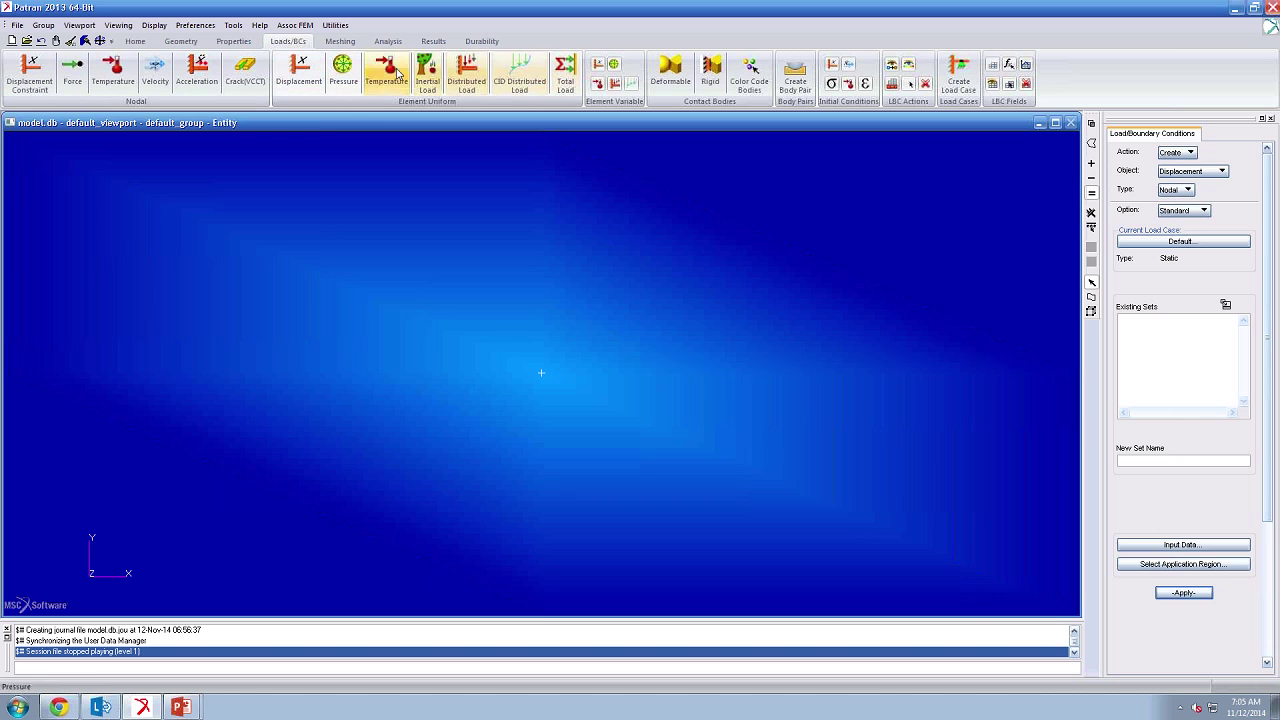
click(350, 44)
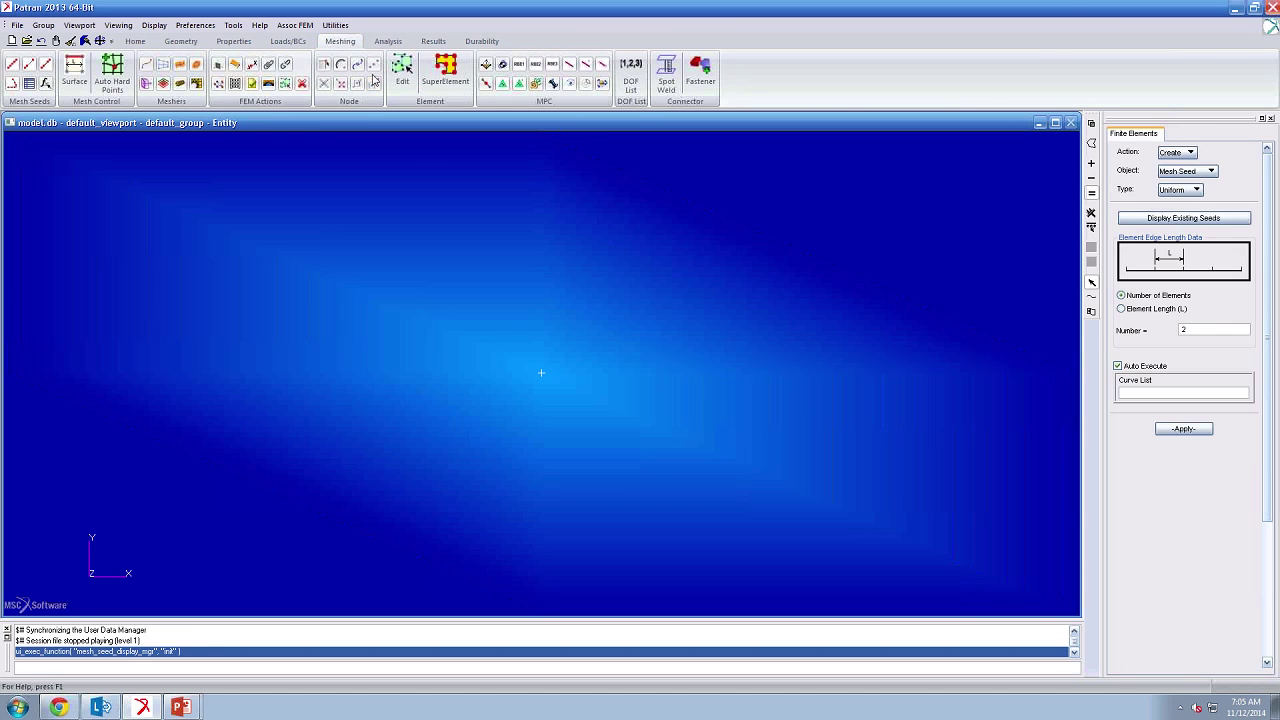
click(386, 44)
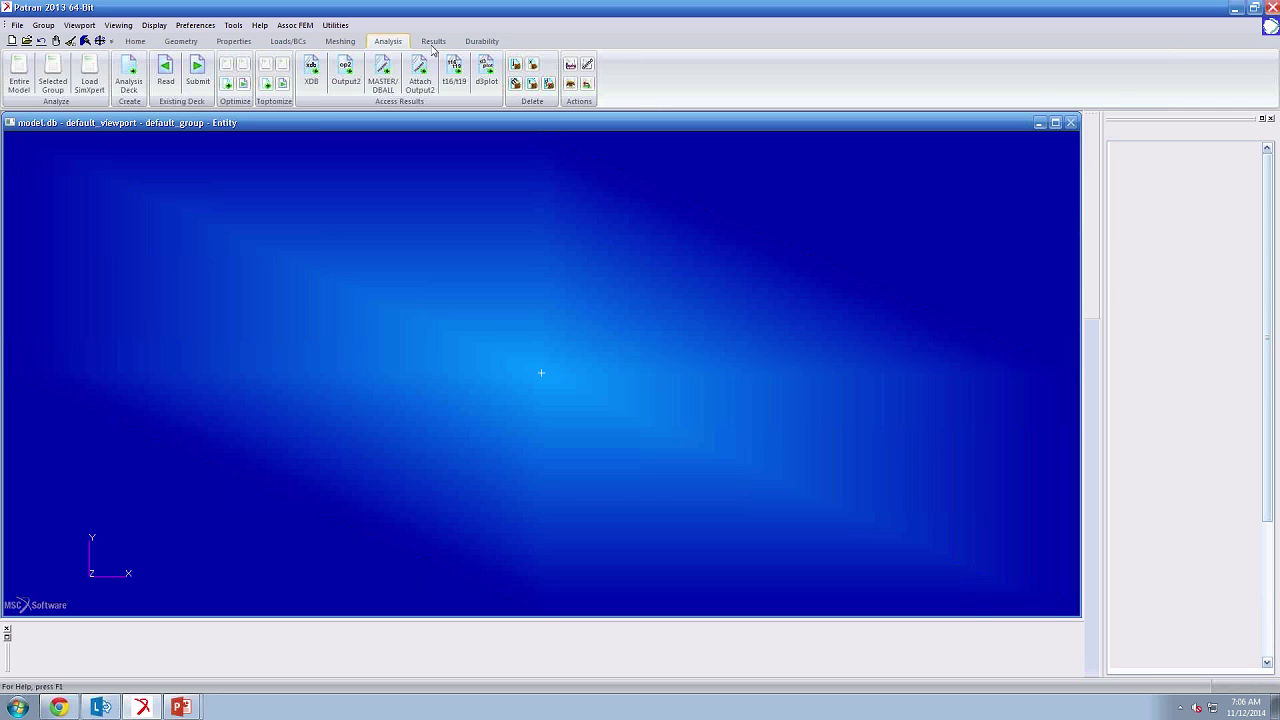
- Return to the Patran Workflow slide in the PowerPoint slide show
click(183, 685)
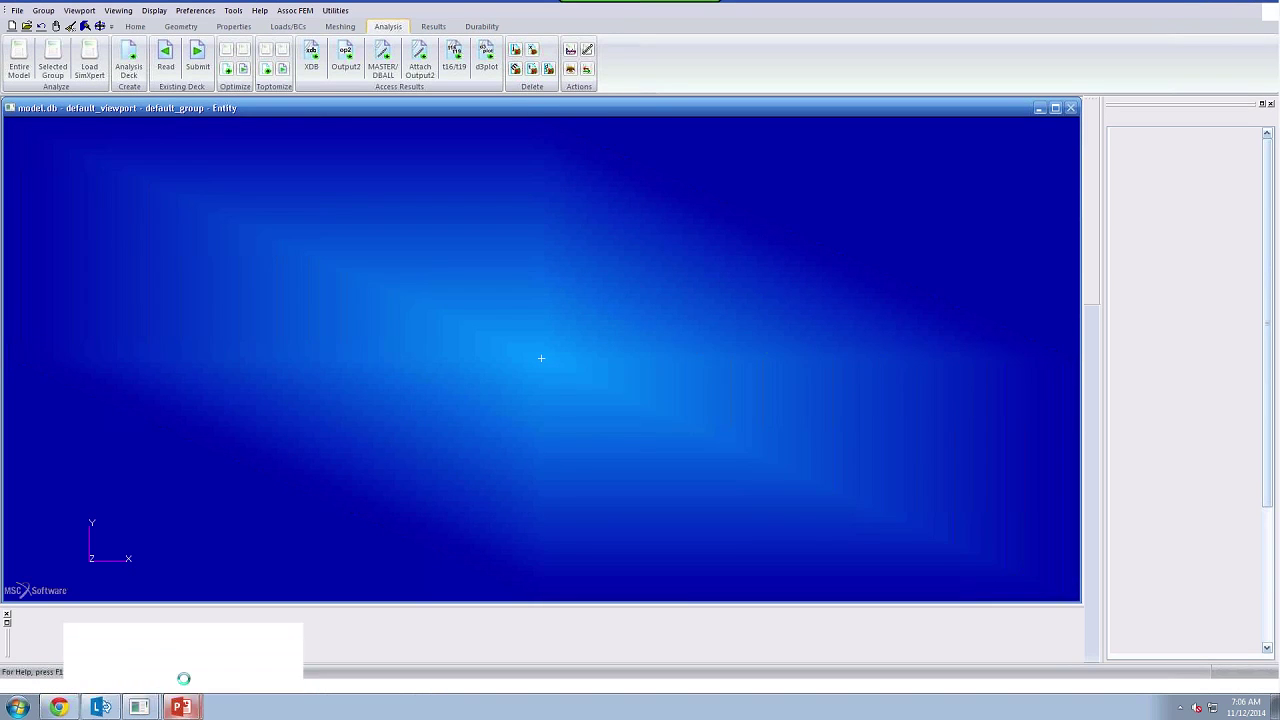
key(alt+Tab)
key(alt+Tab)
key(alt+Tab)
key(alt+Tab)
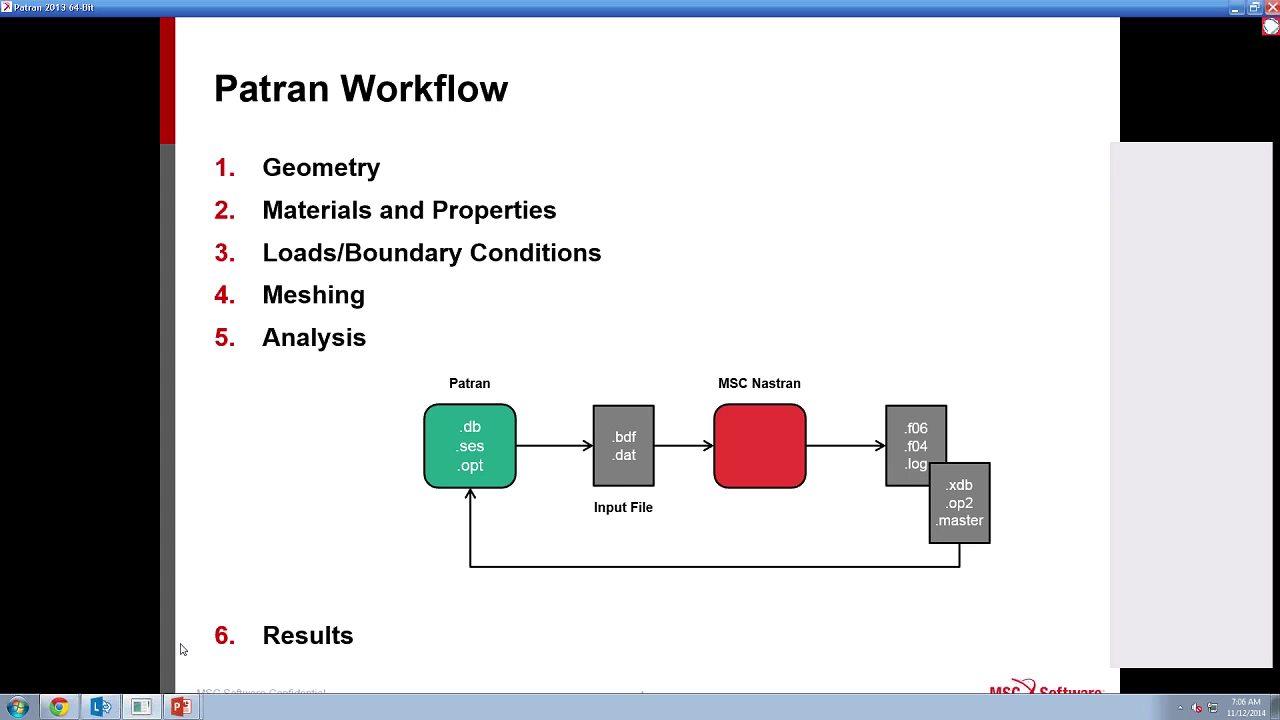
key(alt+Tab)
key(alt+Tab)
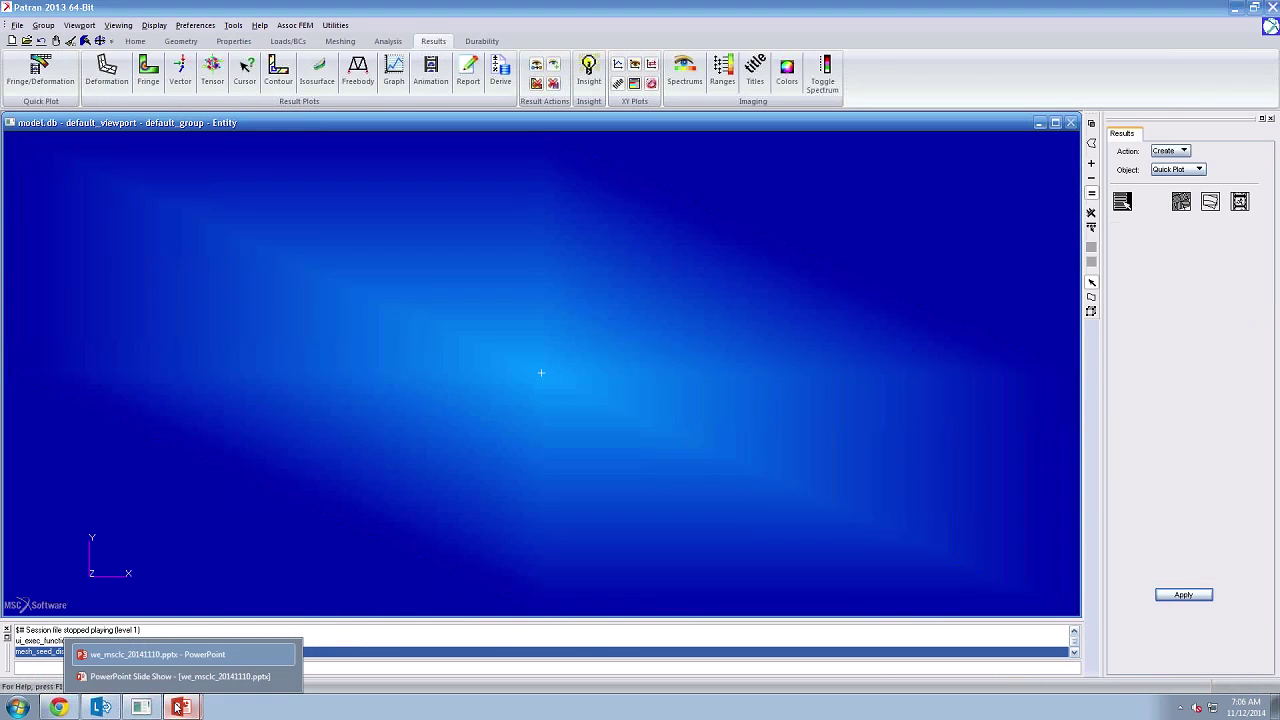
click(180, 676)
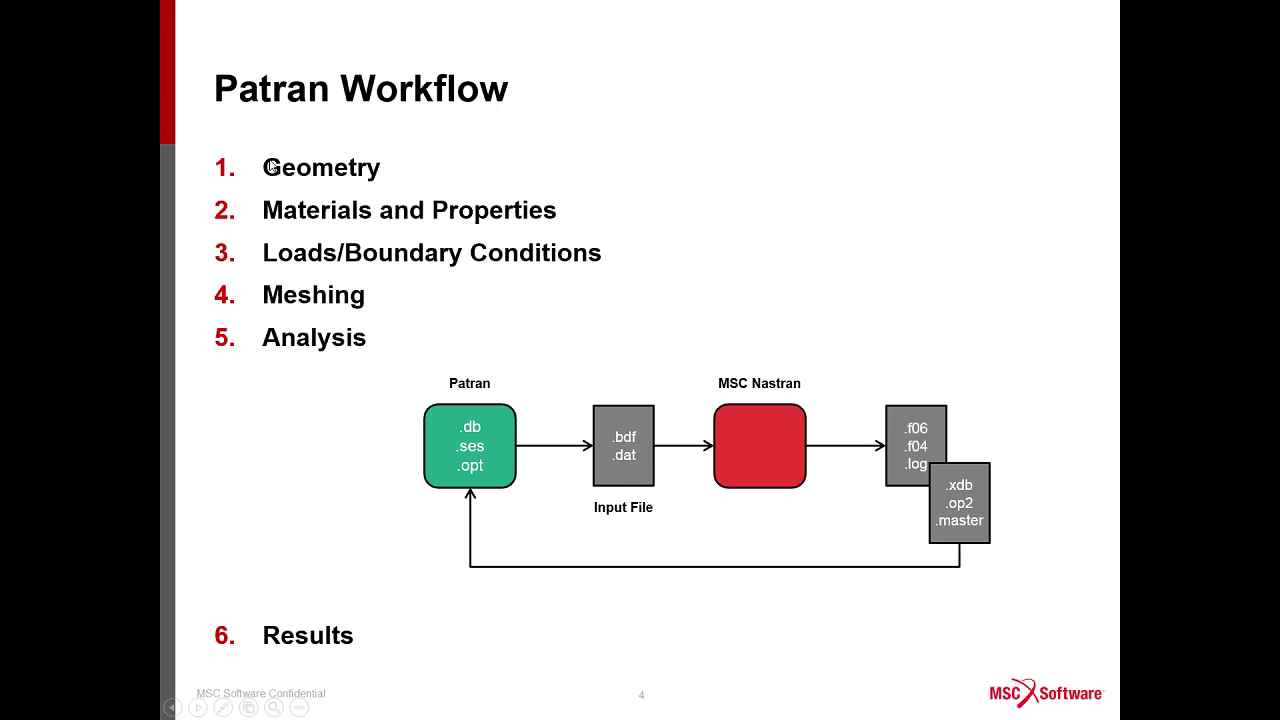
- Switch from the PowerPoint slide show back to the Patran model window
key(alt+Tab)
key(alt+Tab)
key(alt+Tab)
key(alt+Tab)
key(alt+Tab)
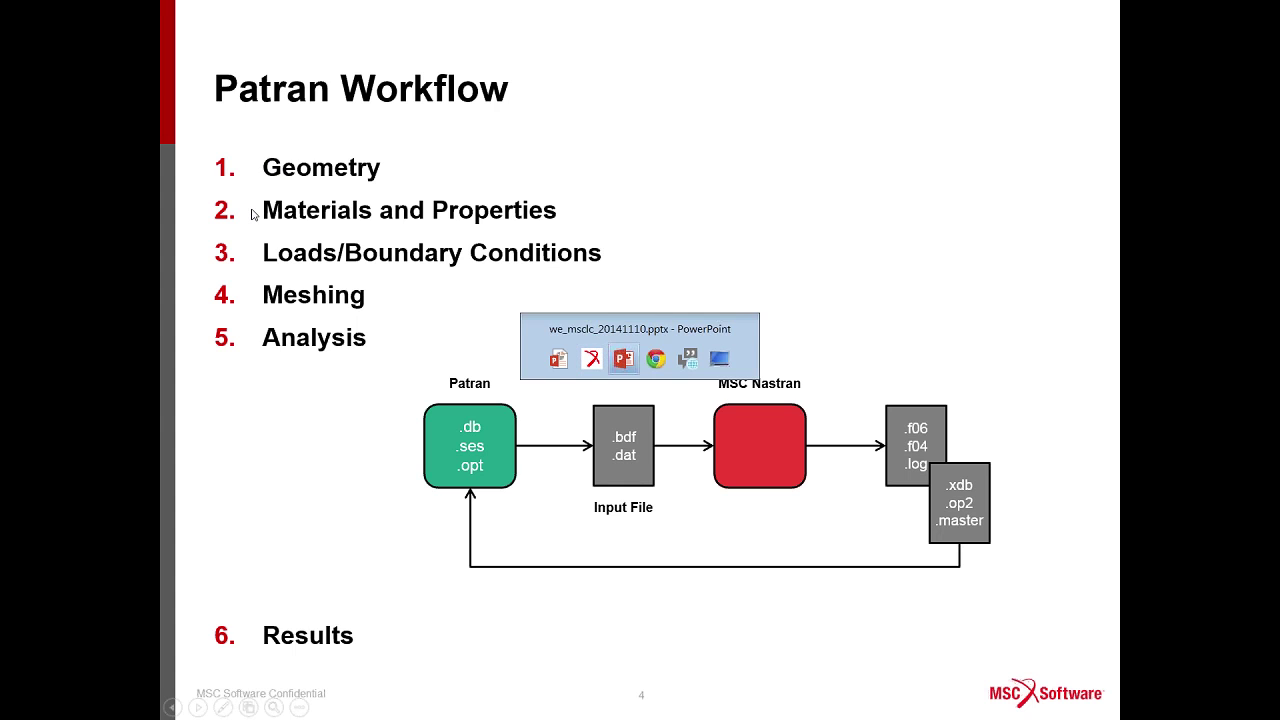
key(alt+Tab)
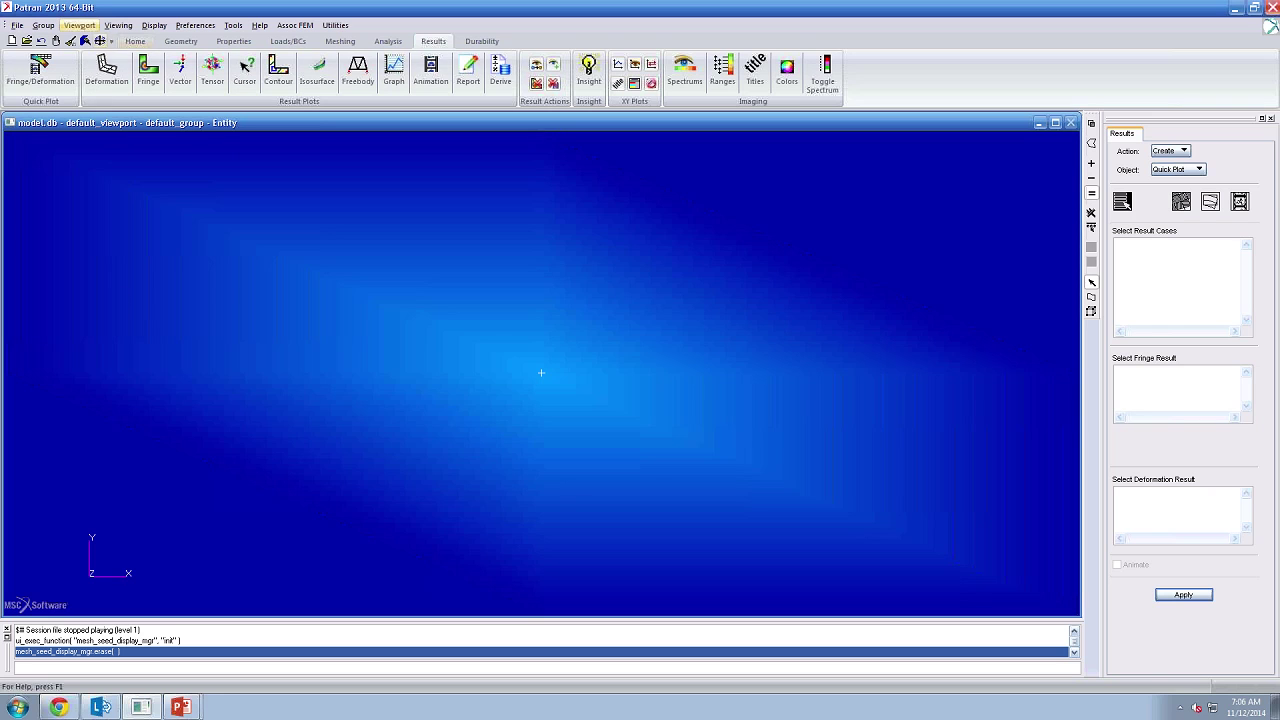
- Import the strut.xmt geometry as a Parasolid xmt model from the folder above strut_1, and dismiss the import summary
click(17, 25)
click(92, 147)
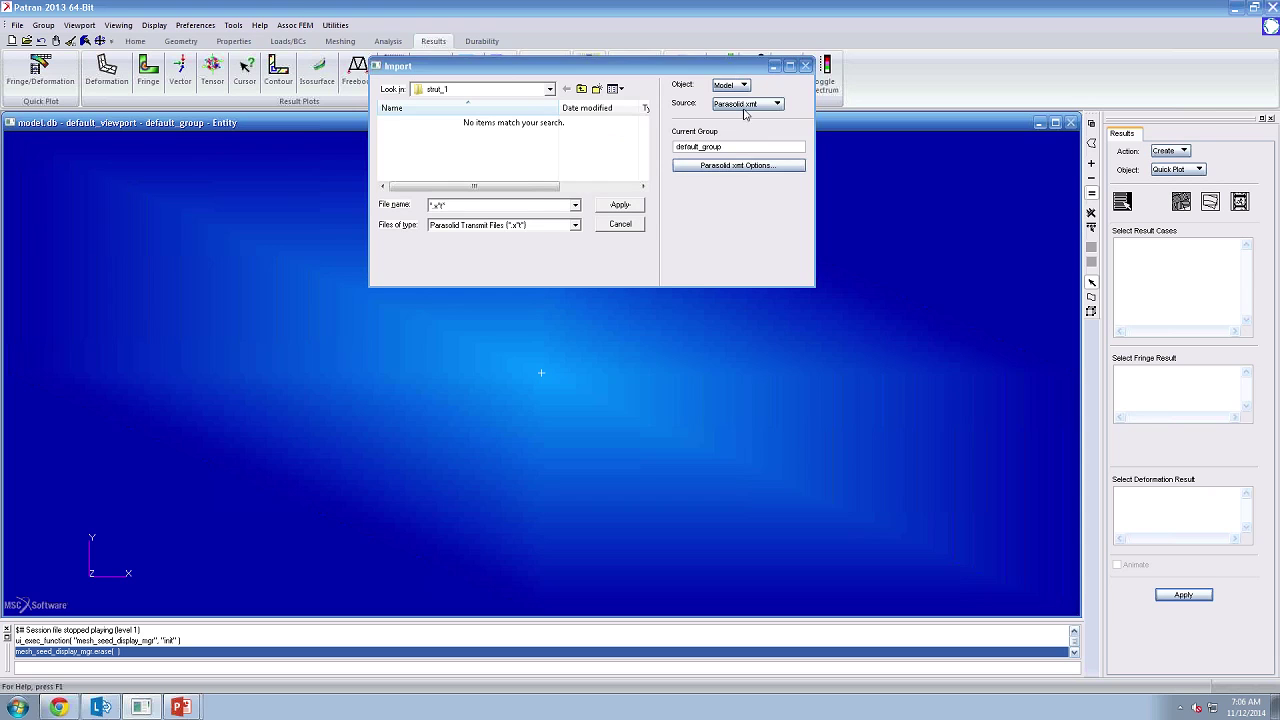
click(740, 104)
click(582, 90)
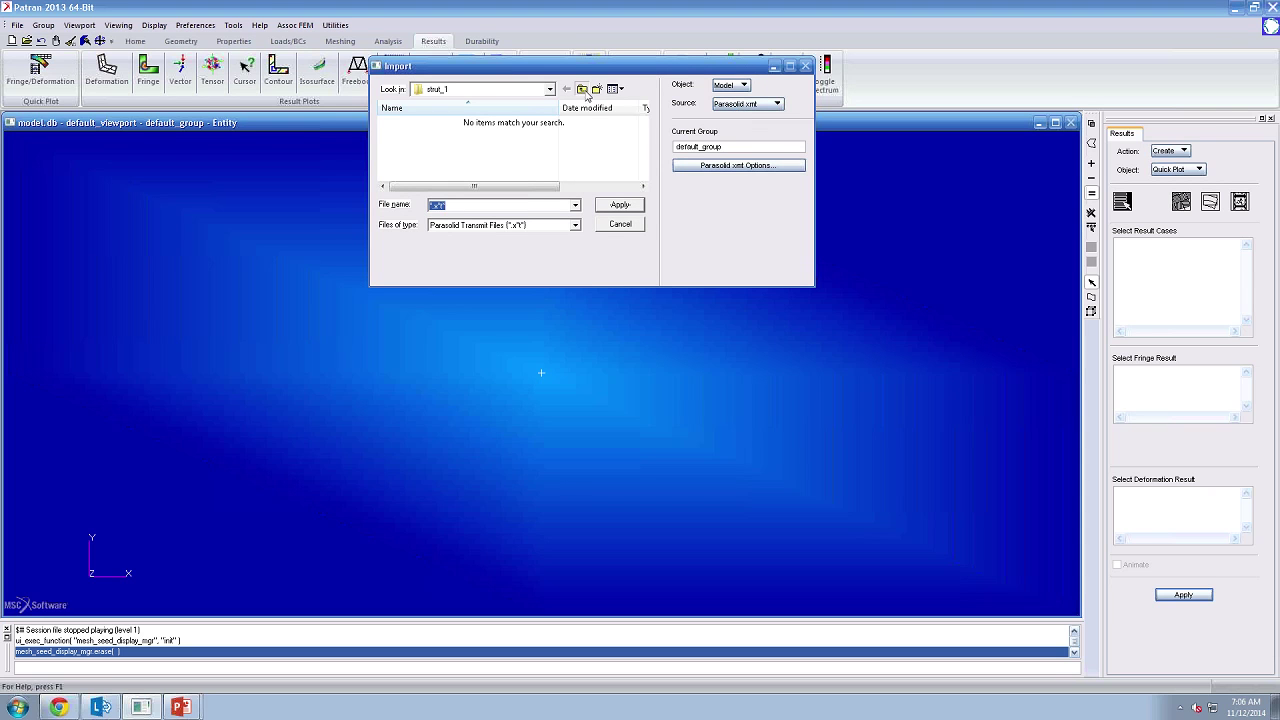
click(412, 148)
click(617, 205)
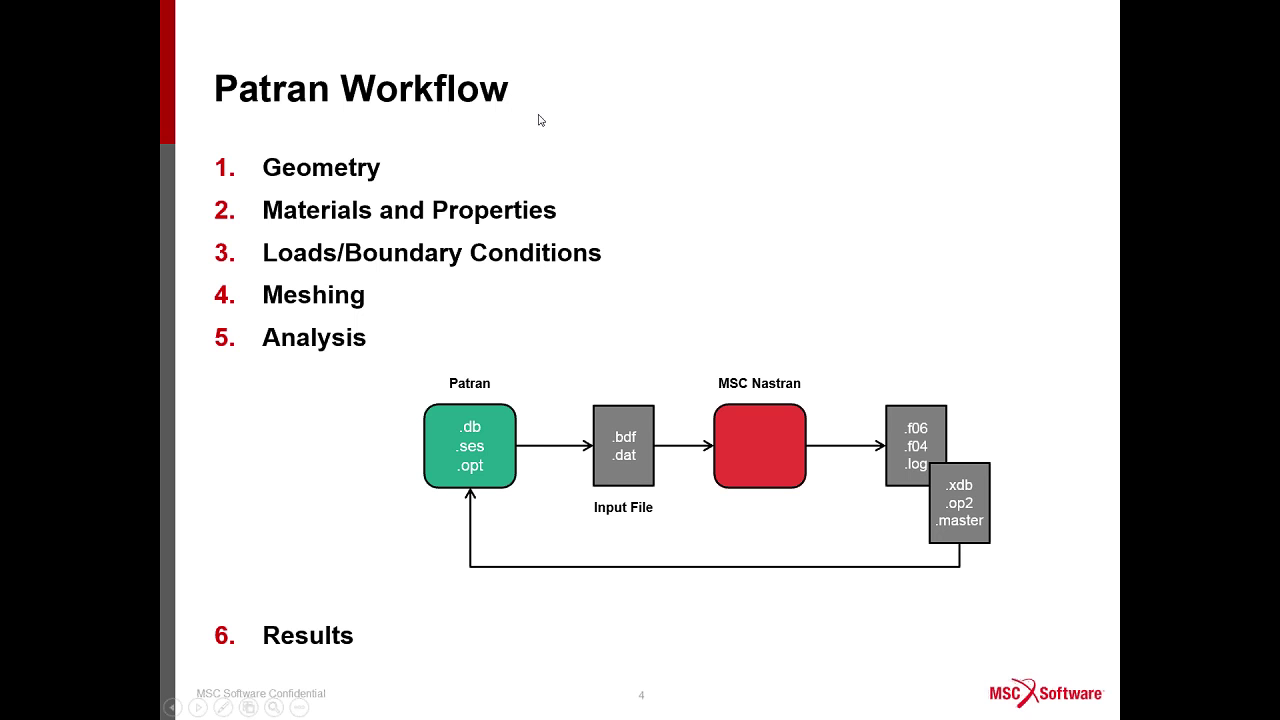
key(alt+Tab)
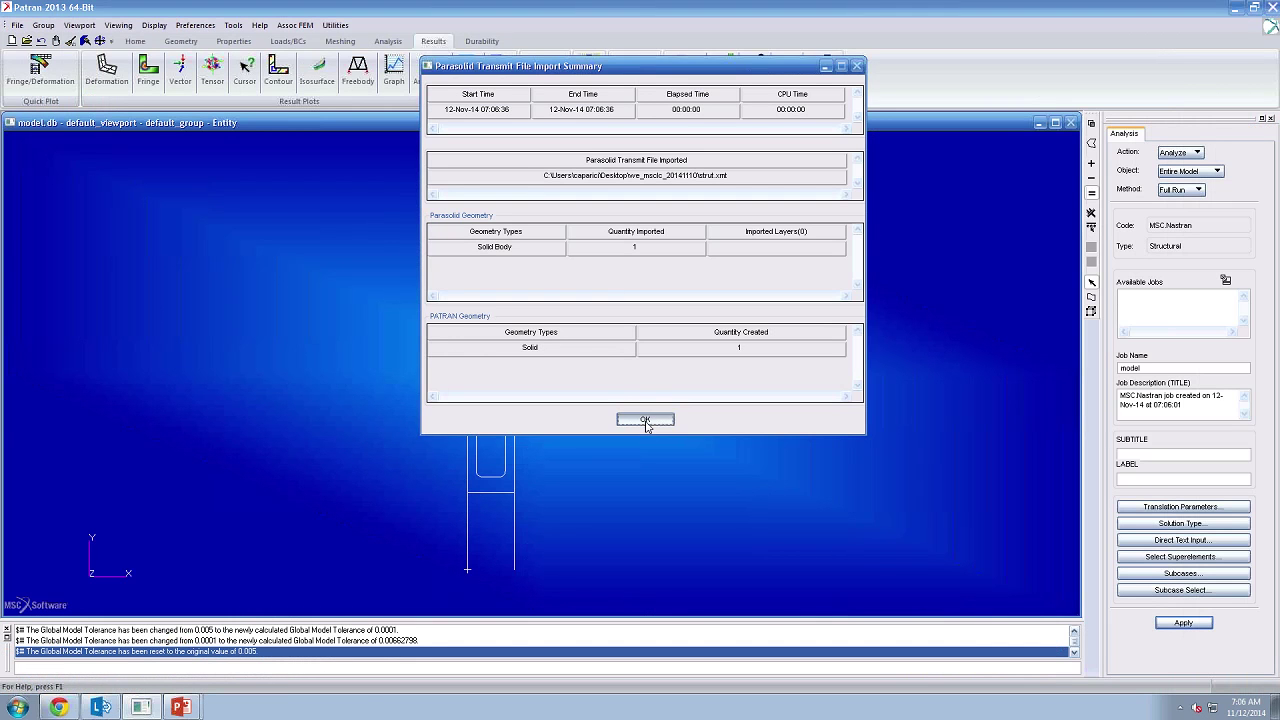
click(645, 420)
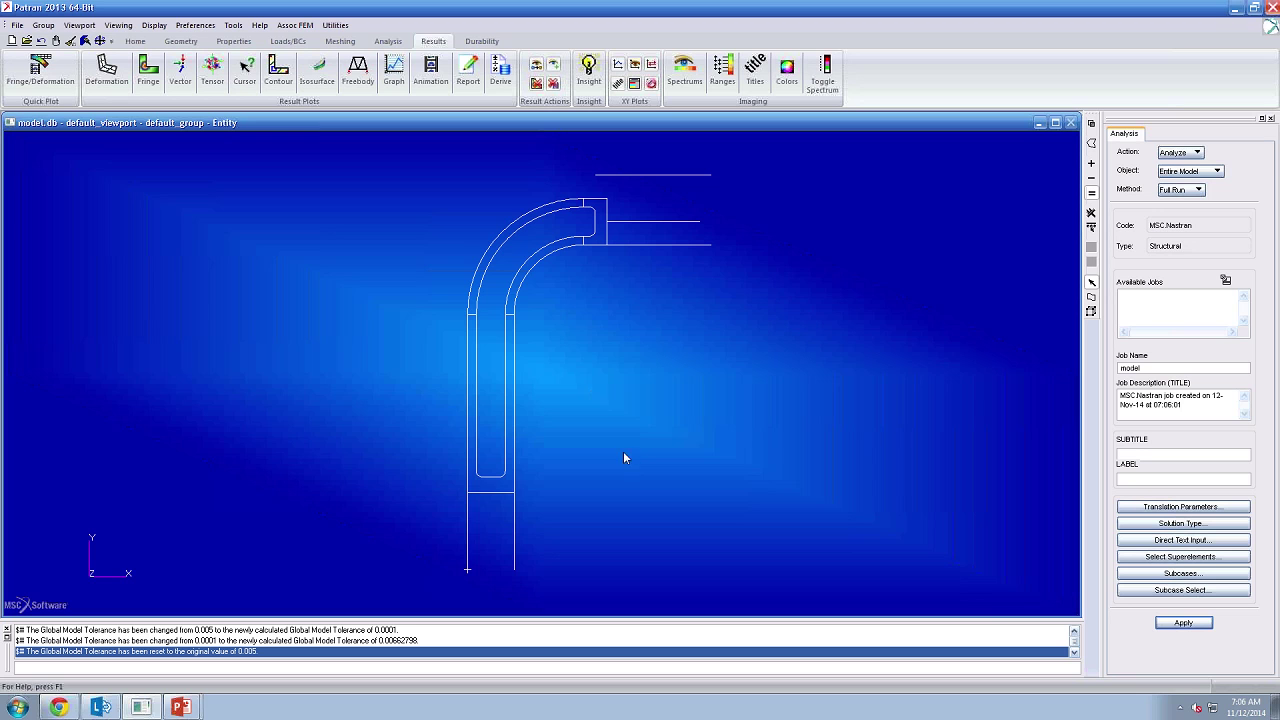
- Display the imported strut in hidden-line style and switch it to smooth shading
middle_drag(612, 386, 668, 386)
click(135, 41)
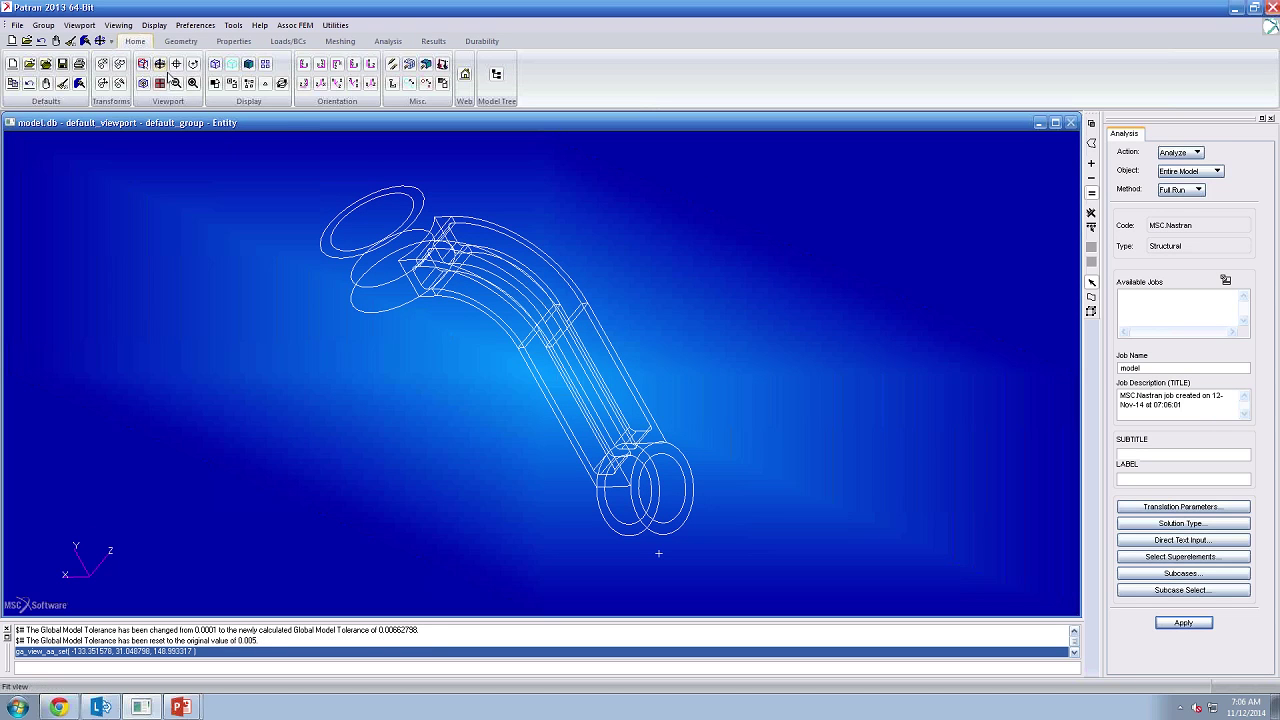
click(248, 64)
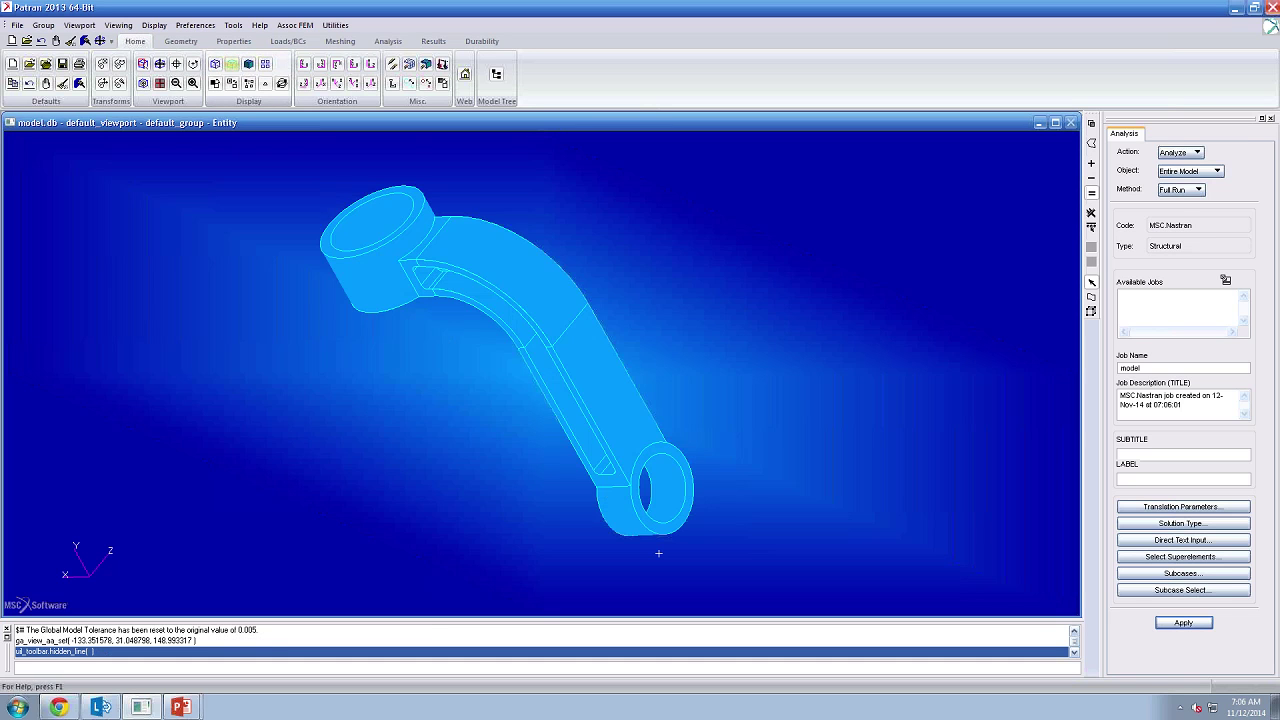
click(251, 65)
- Inspect the shaded strut from several angles, close up and fitted to the view
mouse_move(497, 207)
middle_down()
mouse_move(478, 280)
mouse_move(492, 402)
mouse_move(320, 234)
mouse_move(382, 270)
mouse_move(452, 150)
middle_up()
ctrl+middle_drag(372, 206, 369, 199)
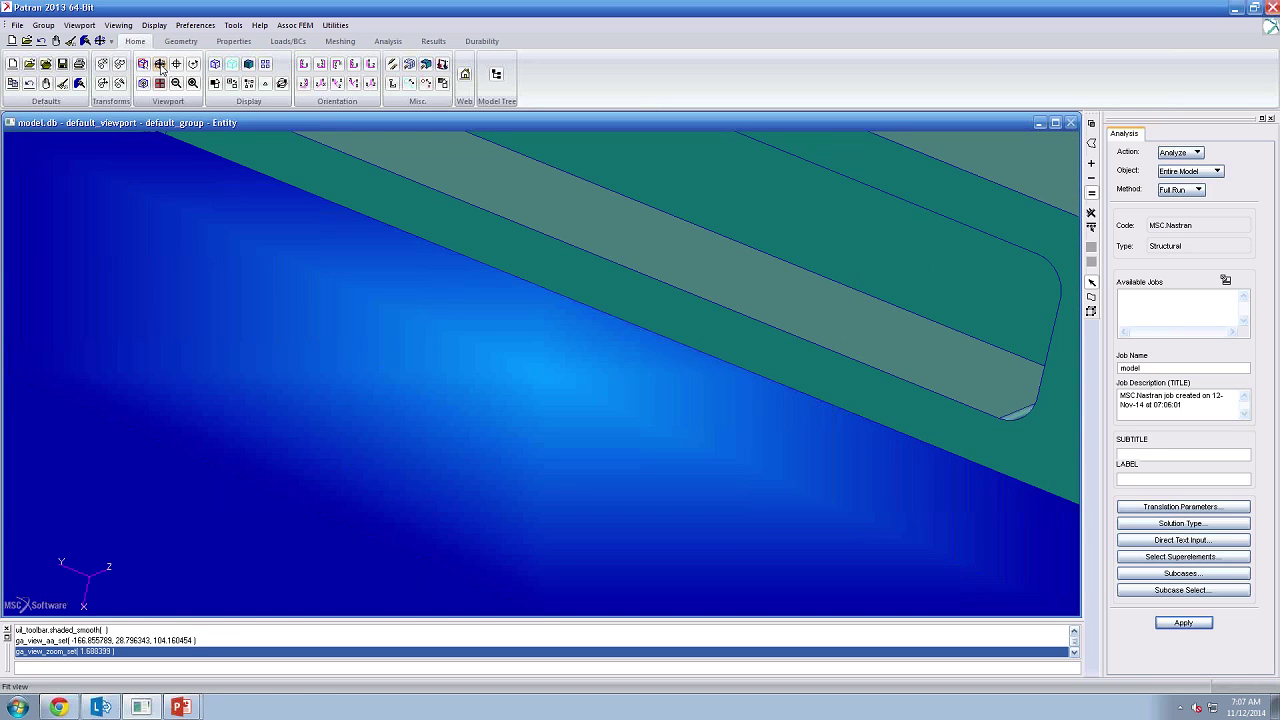
click(160, 64)
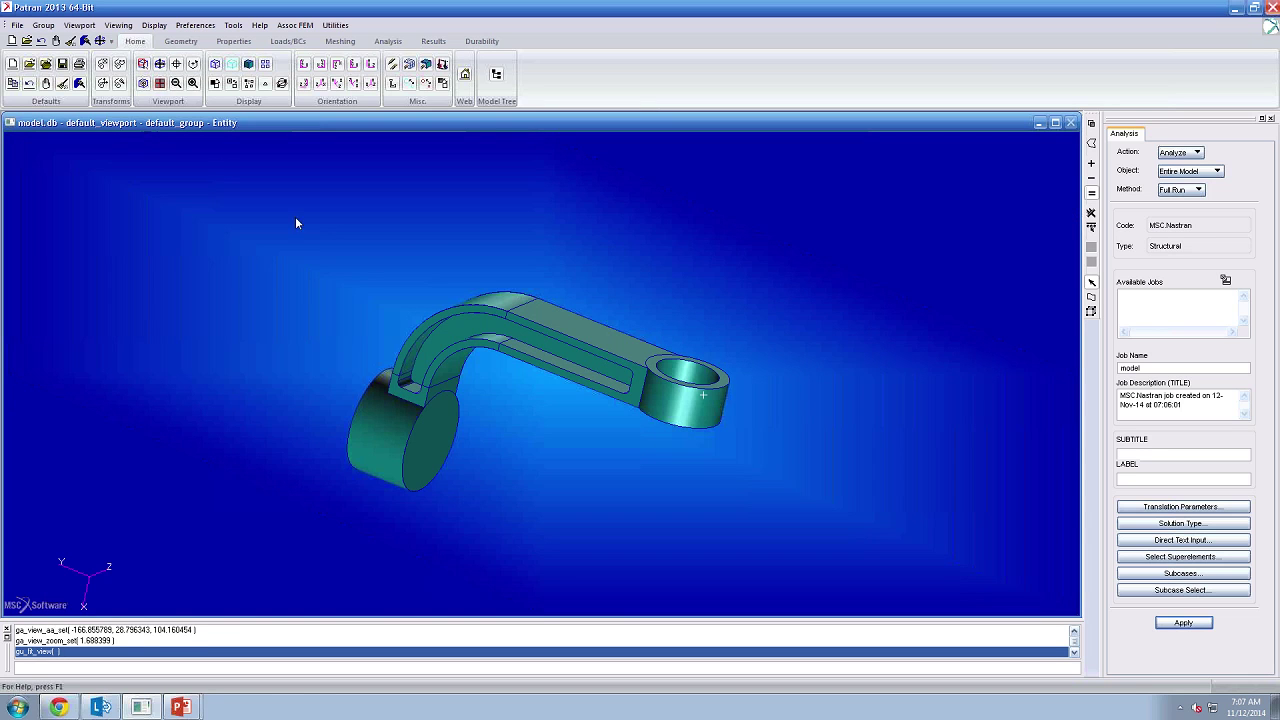
drag(505, 330, 508, 331)
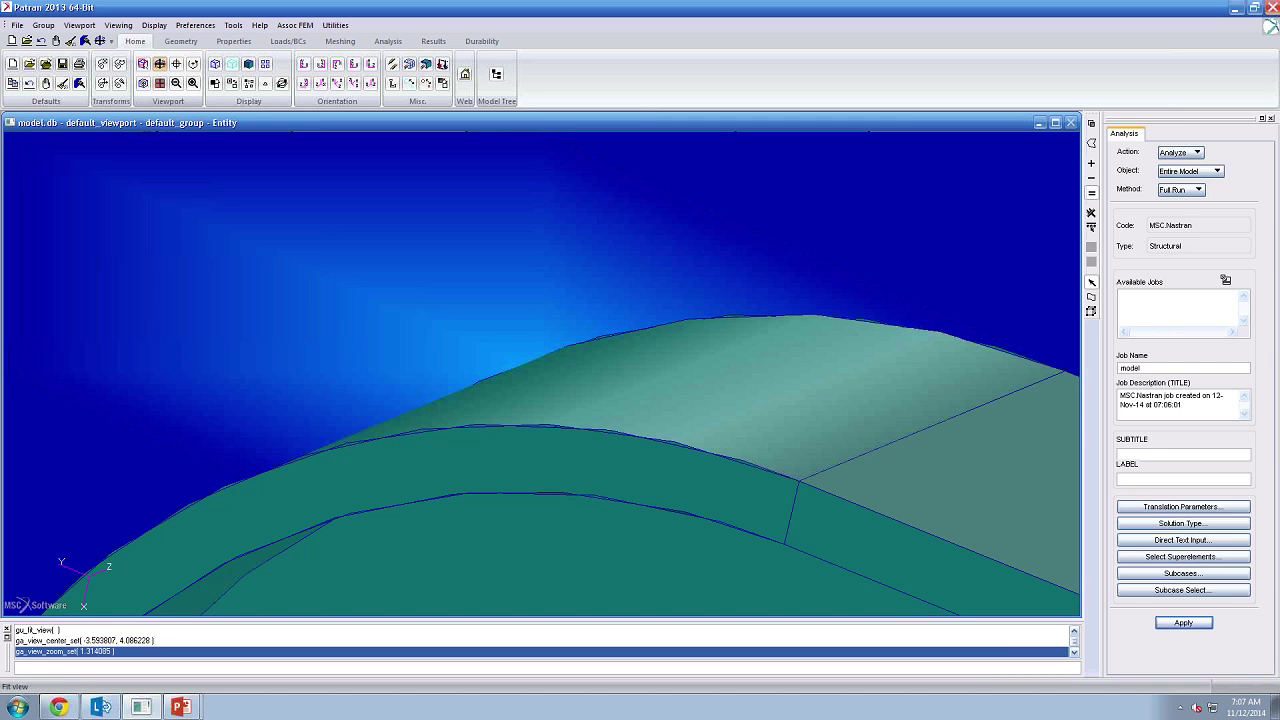
click(162, 68)
middle_drag(434, 215, 433, 385)
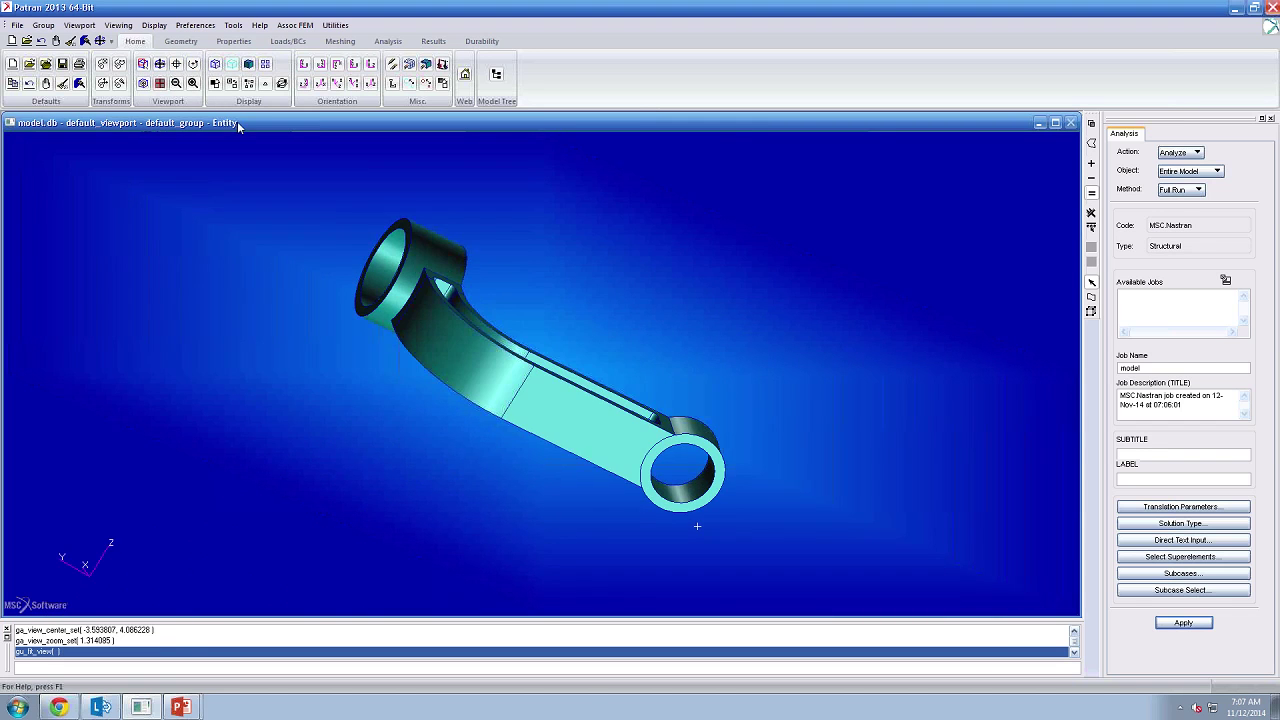
click(181, 41)
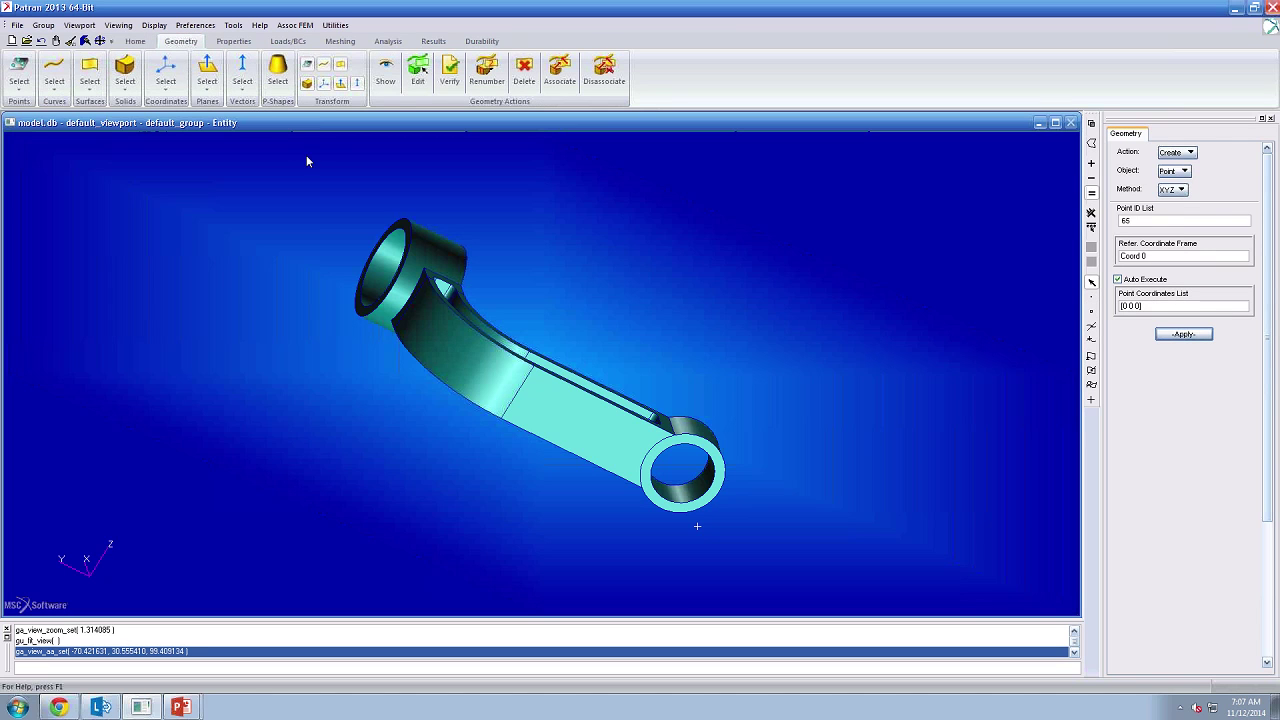
middle_drag(306, 160, 373, 286)
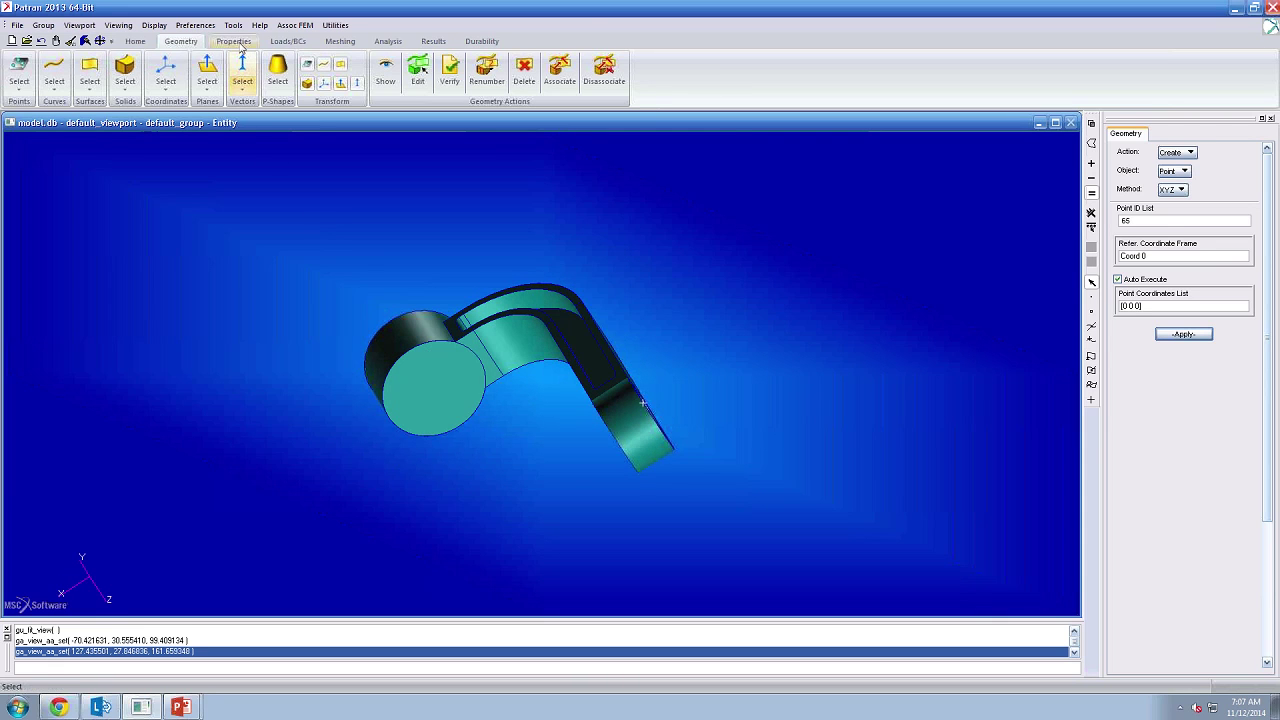
- Create a linear elastic isotropic material named material with elastic modulus 30e6, Poisson ratio .3 and density .1
click(238, 42)
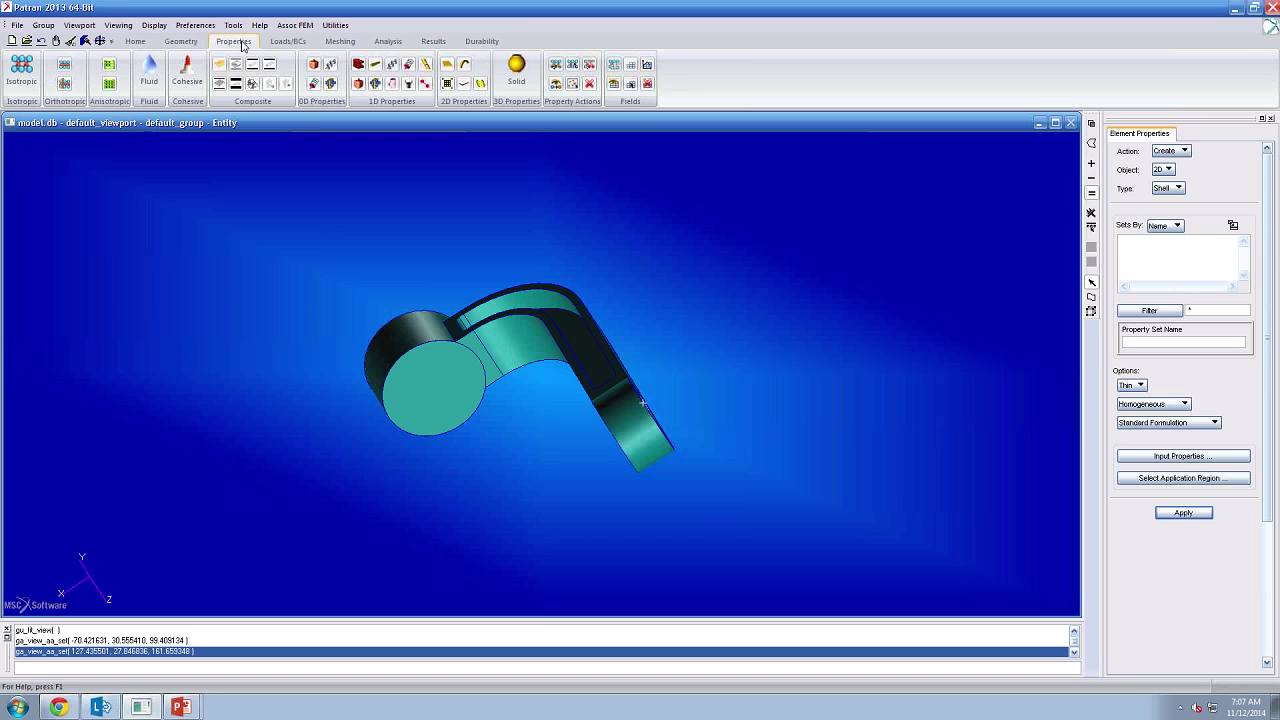
click(22, 80)
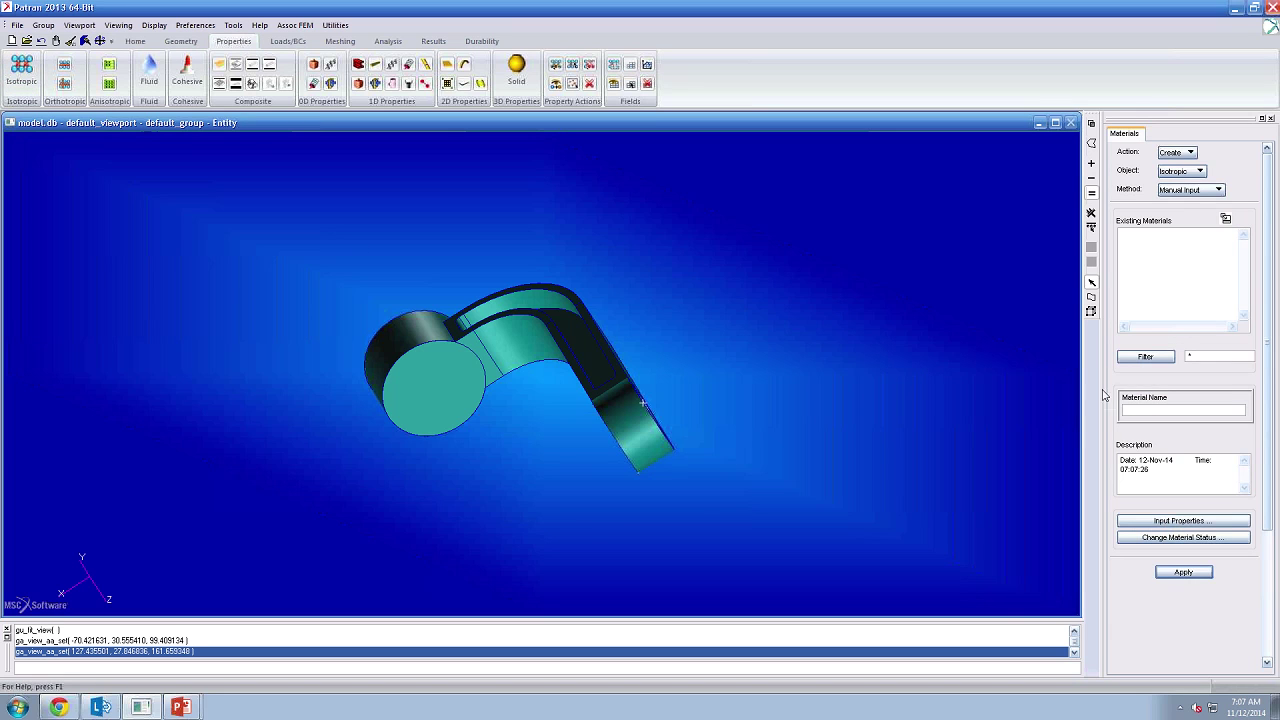
click(1140, 408)
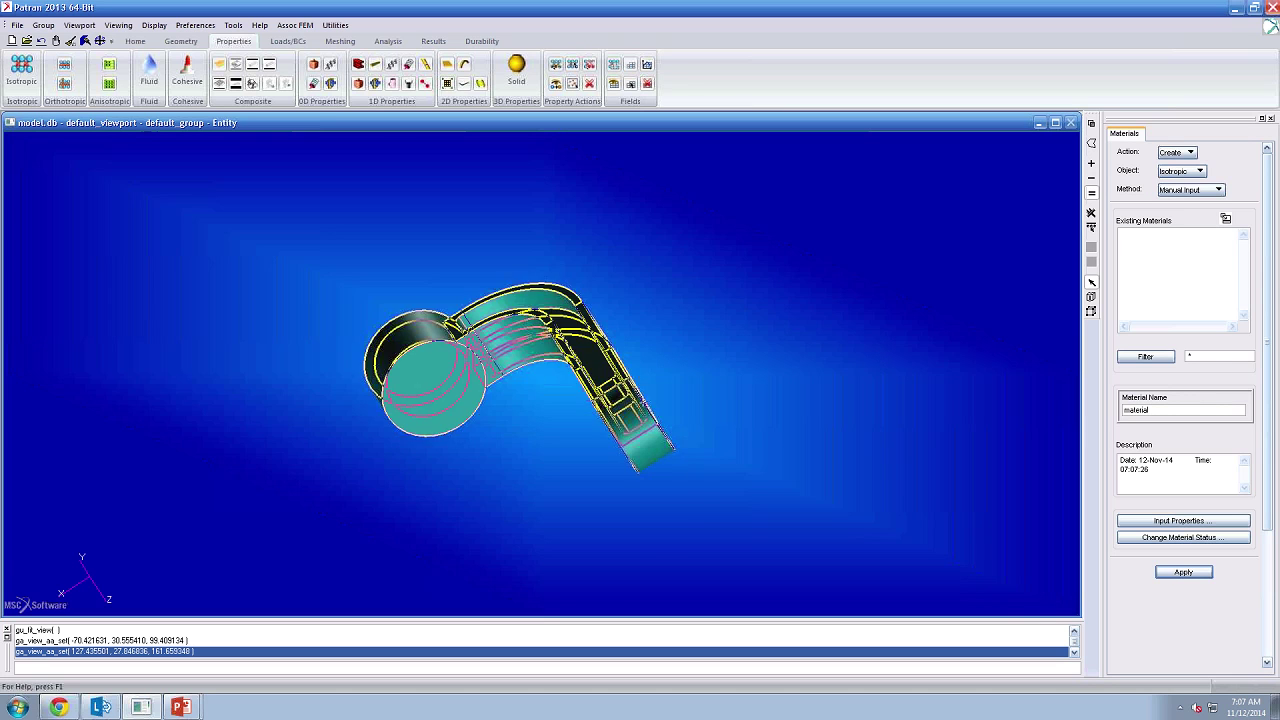
middle_drag(643, 403, 700, 483)
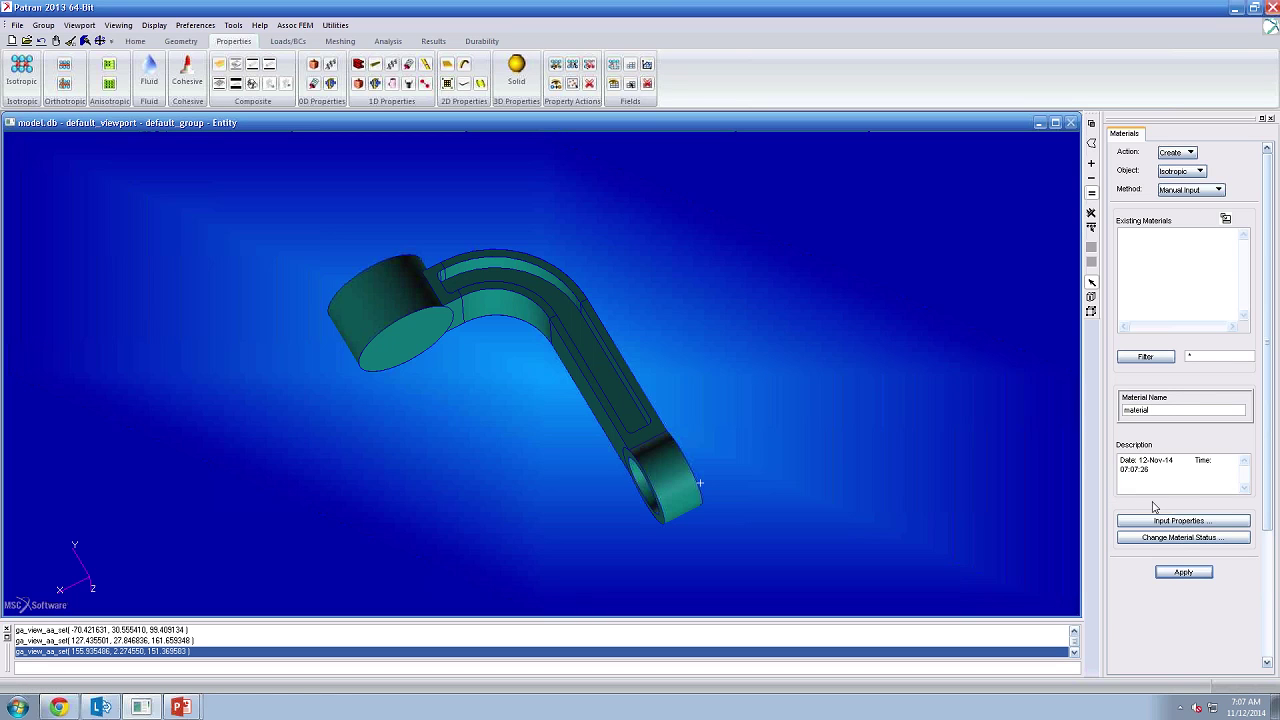
click(1190, 524)
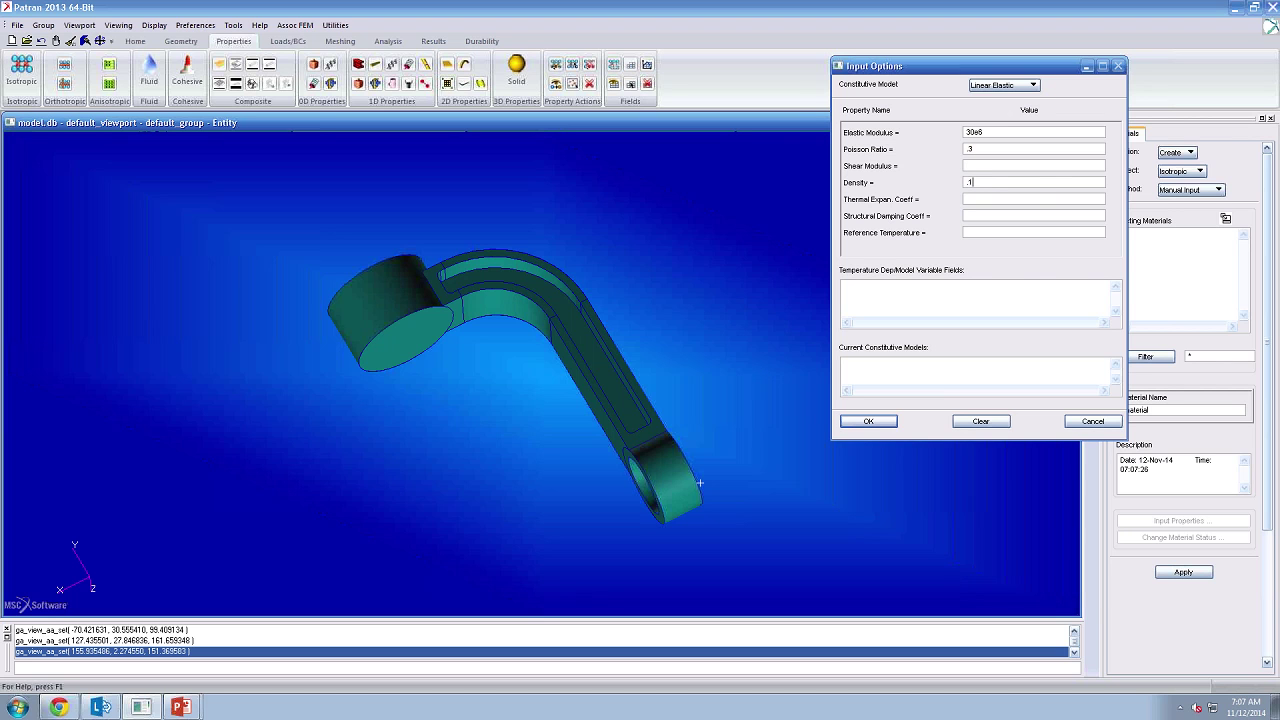
click(868, 421)
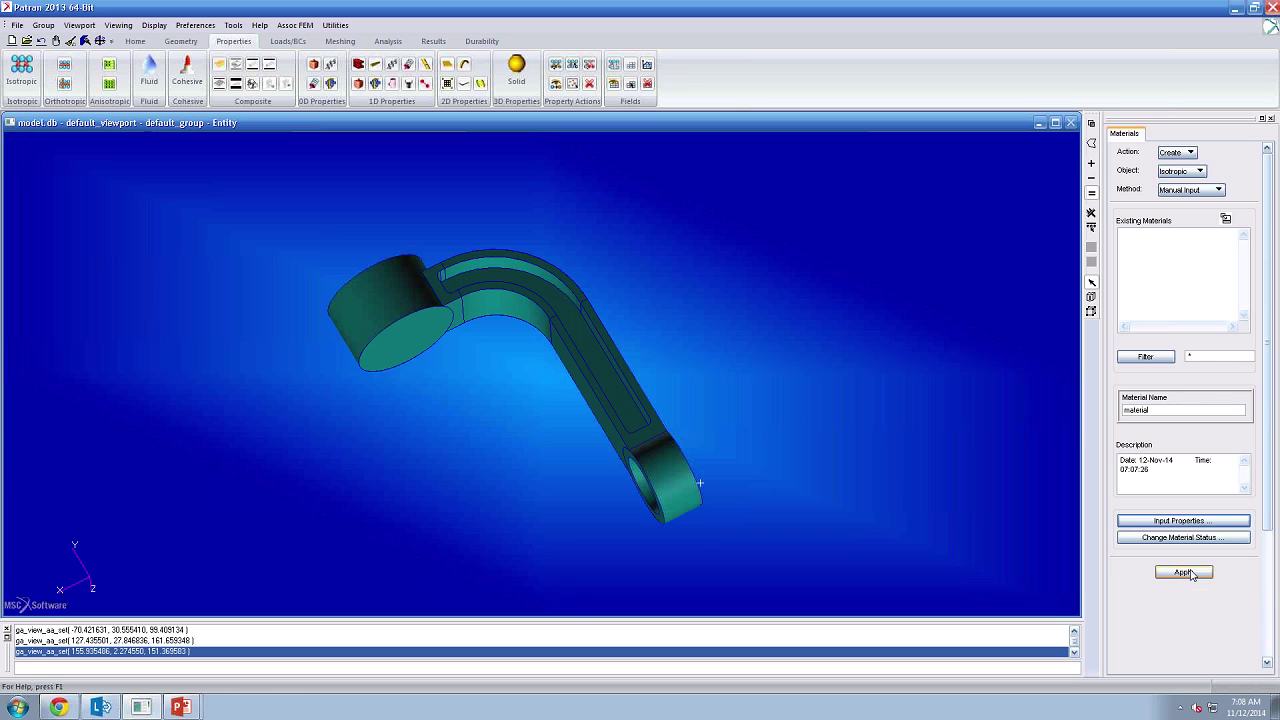
click(1195, 574)
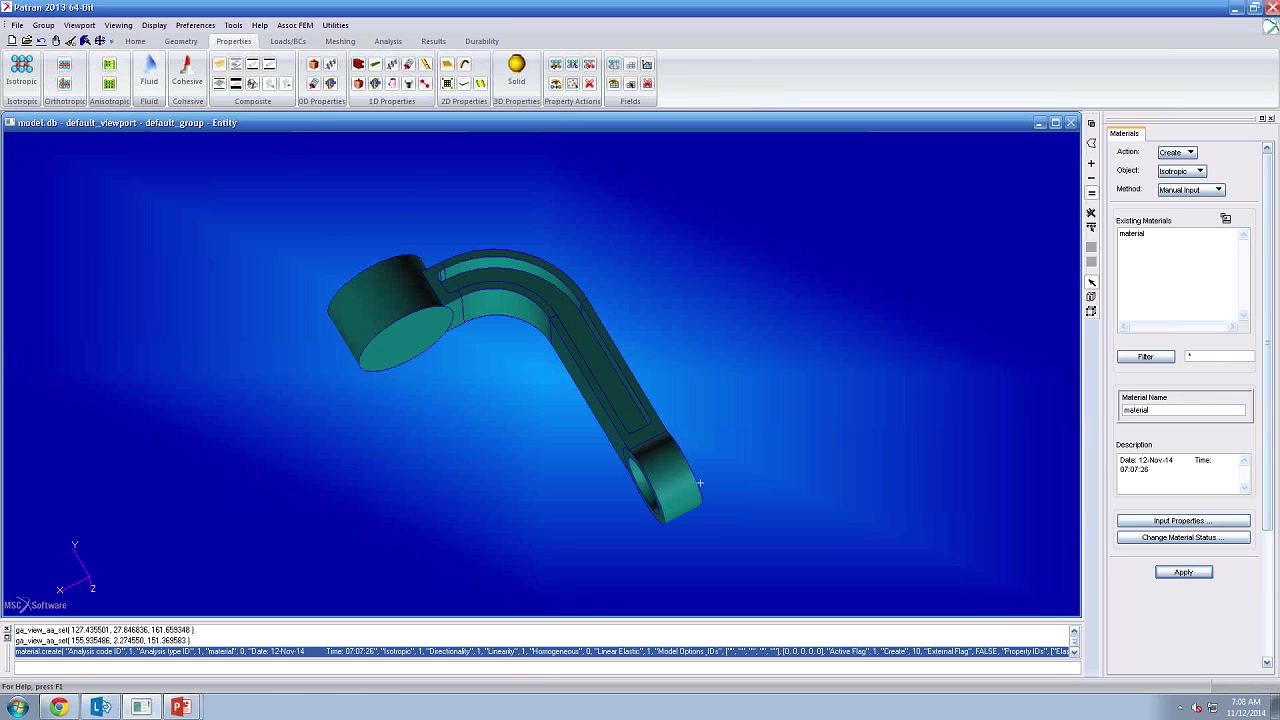
- Show the model tree and expand Materials and Isotropic to list the new material
click(138, 43)
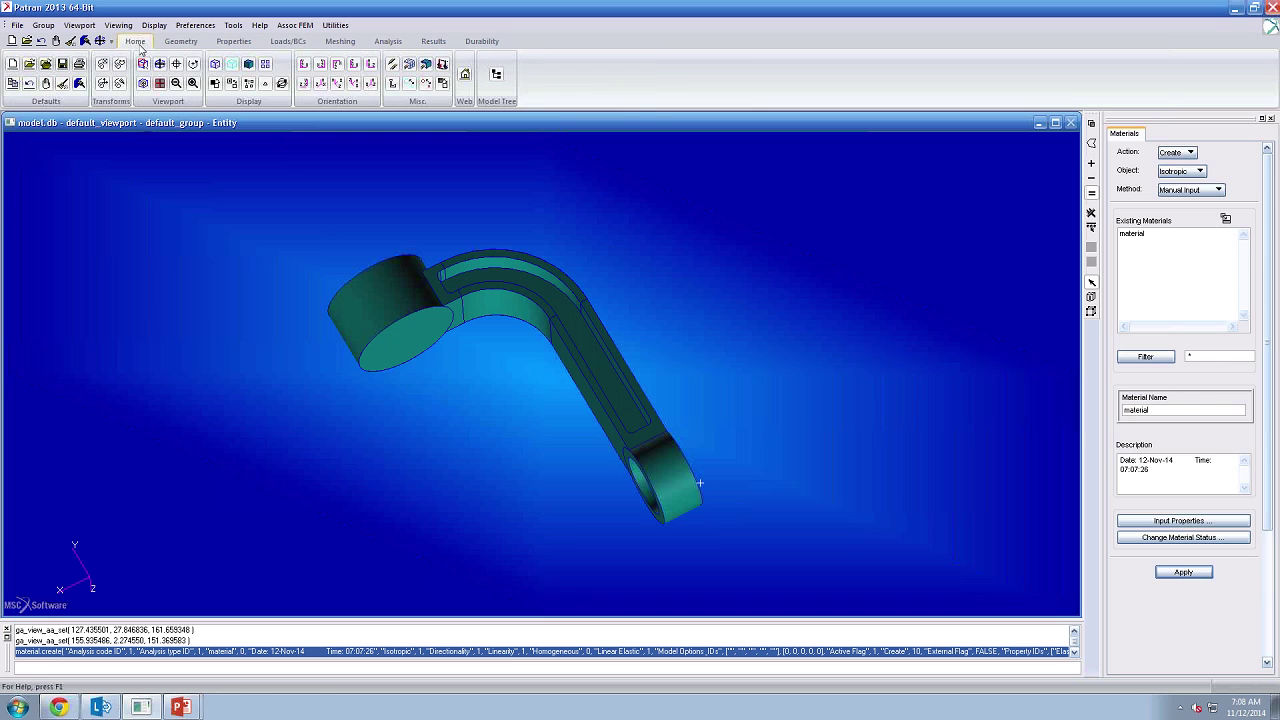
click(497, 76)
click(23, 157)
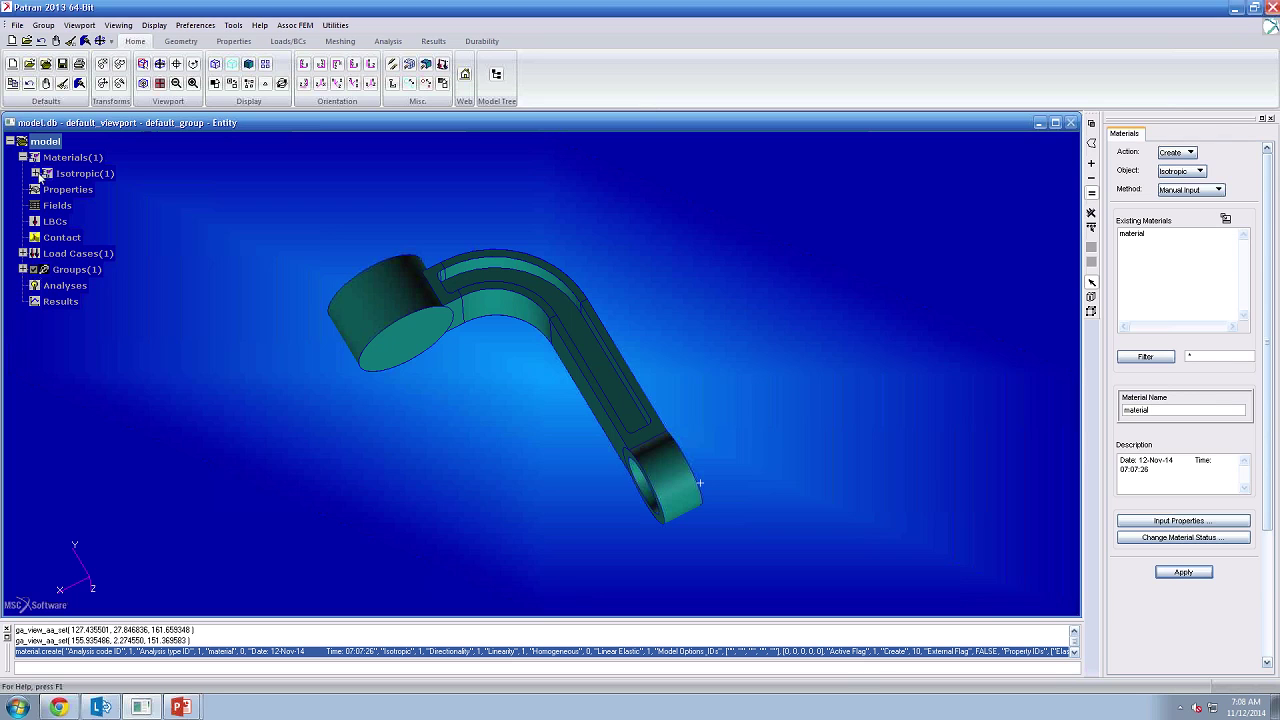
click(35, 173)
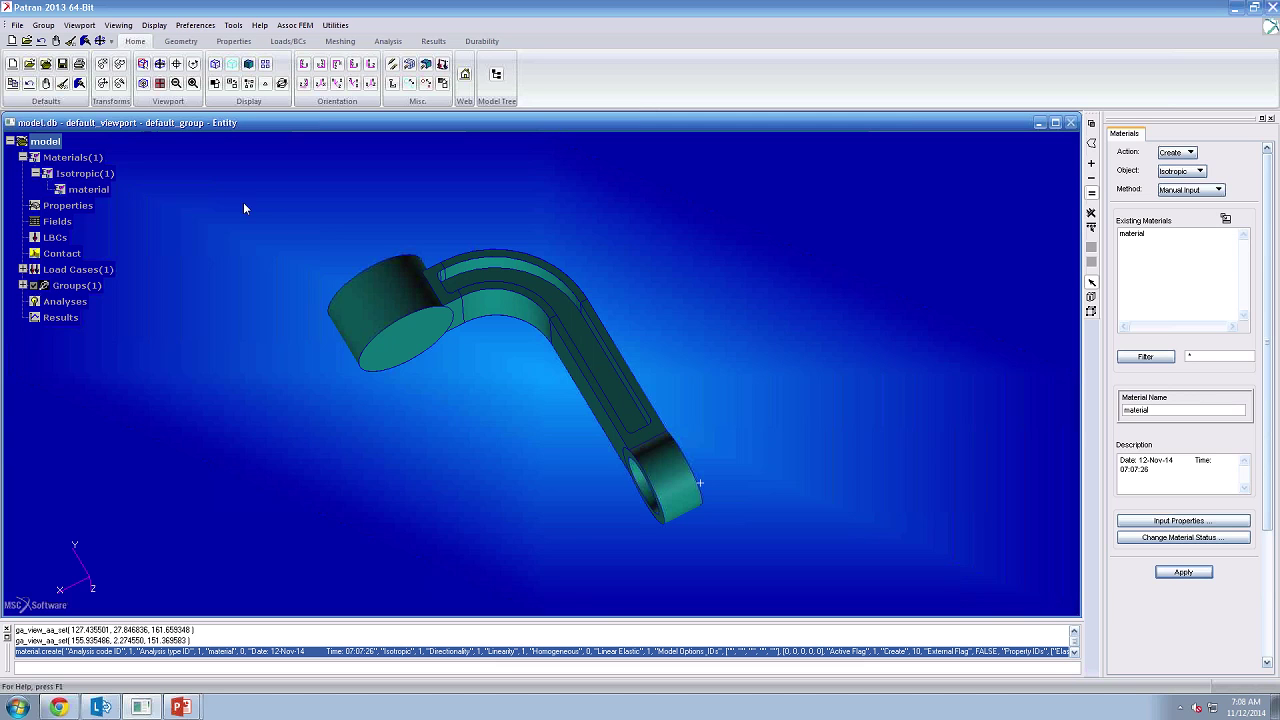
- Define a homogeneous 3D solid property set named solid_property and assign it the existing material named material
click(232, 43)
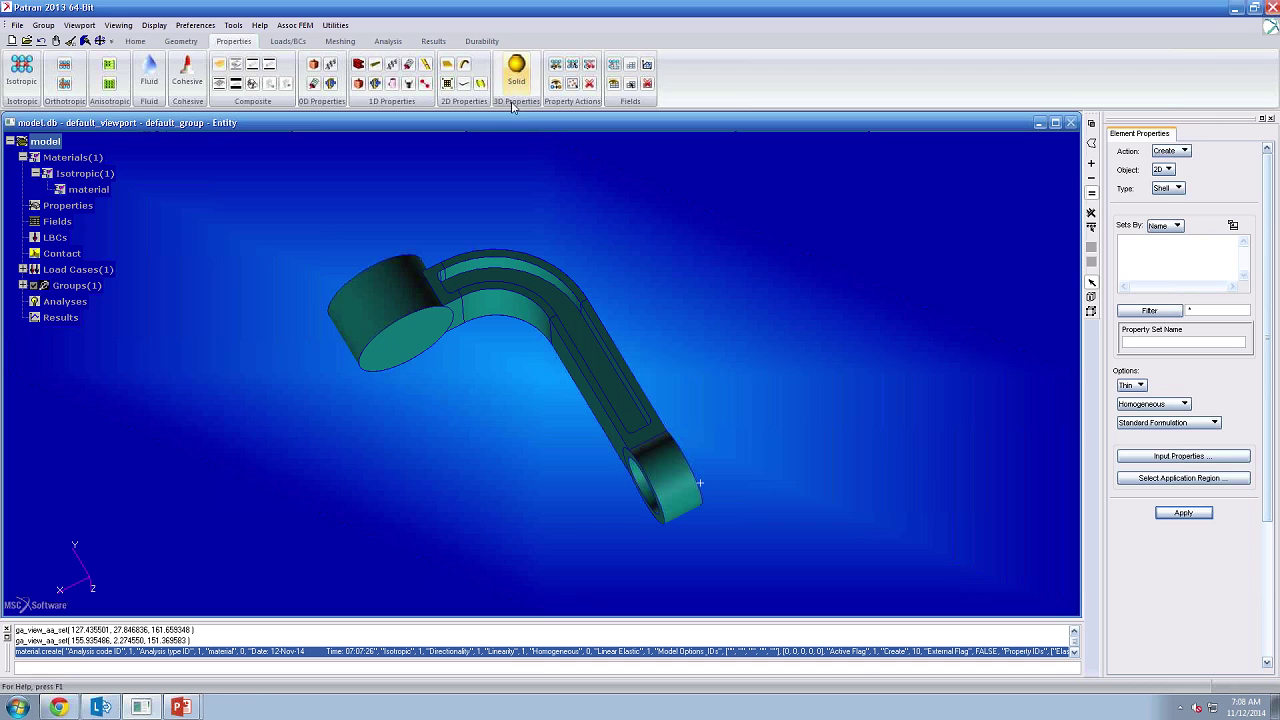
click(517, 72)
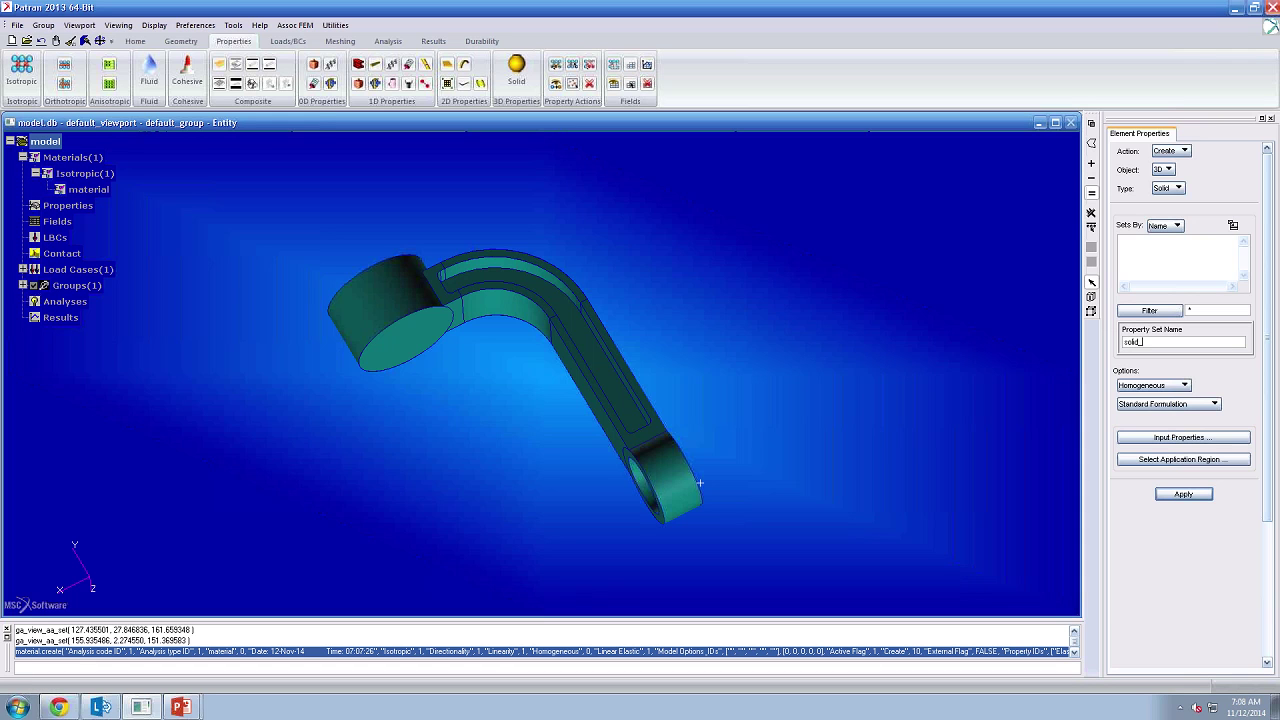
click(1184, 438)
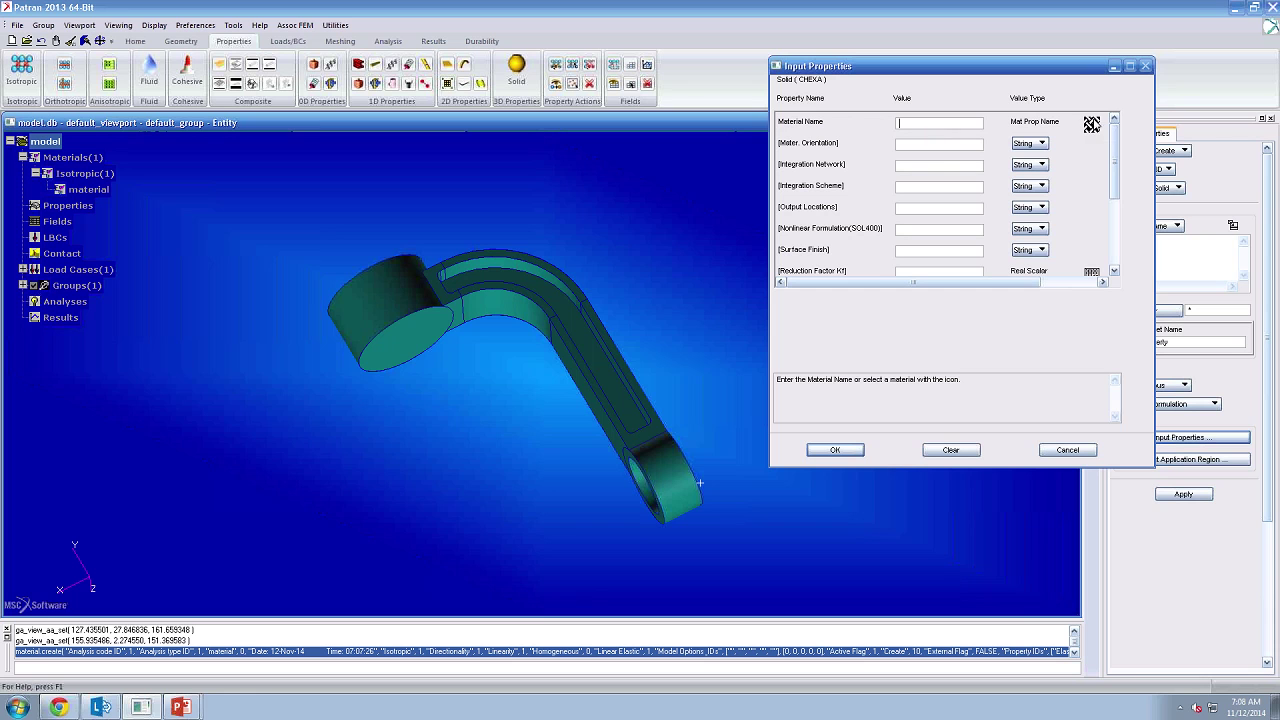
drag(1095, 72, 1023, 91)
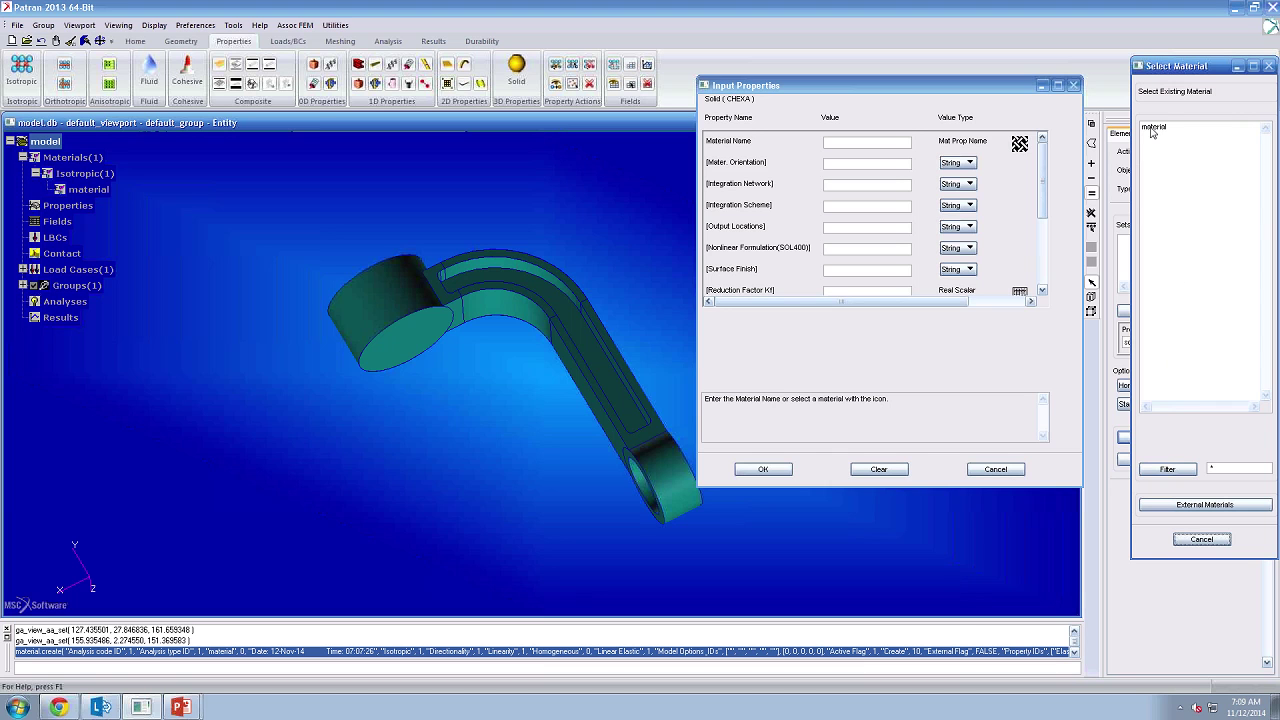
click(1152, 128)
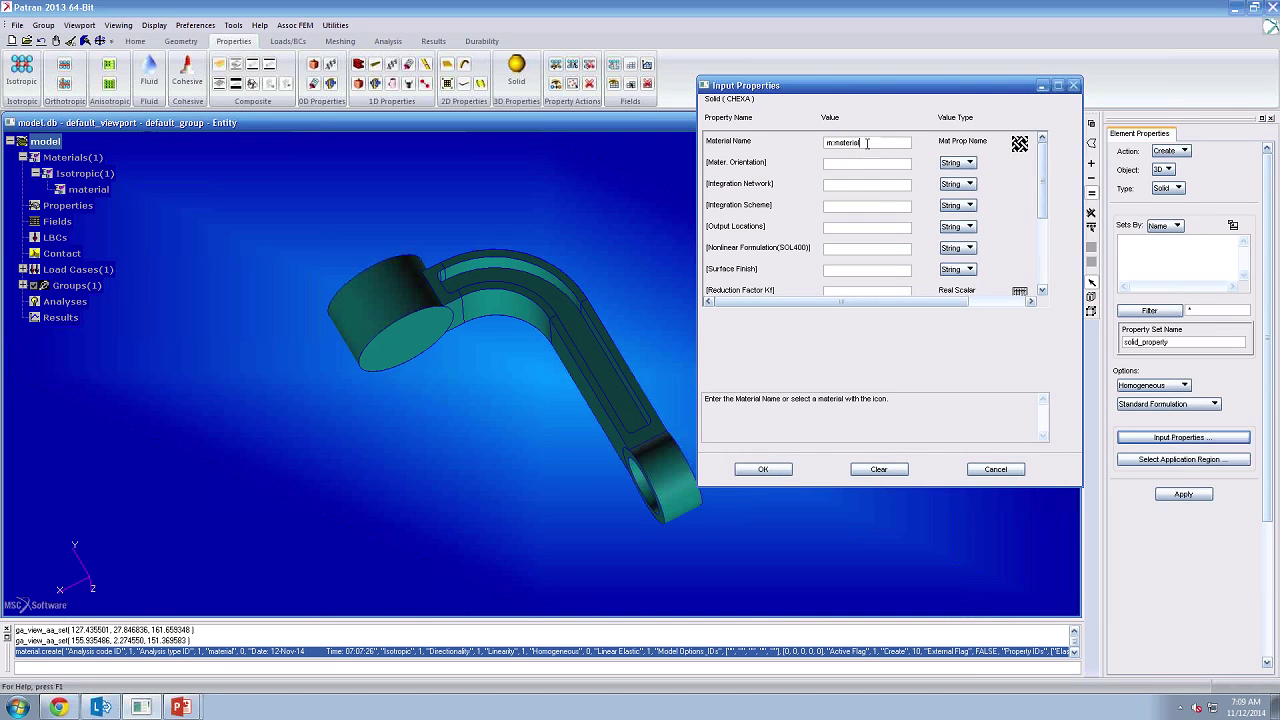
click(1020, 145)
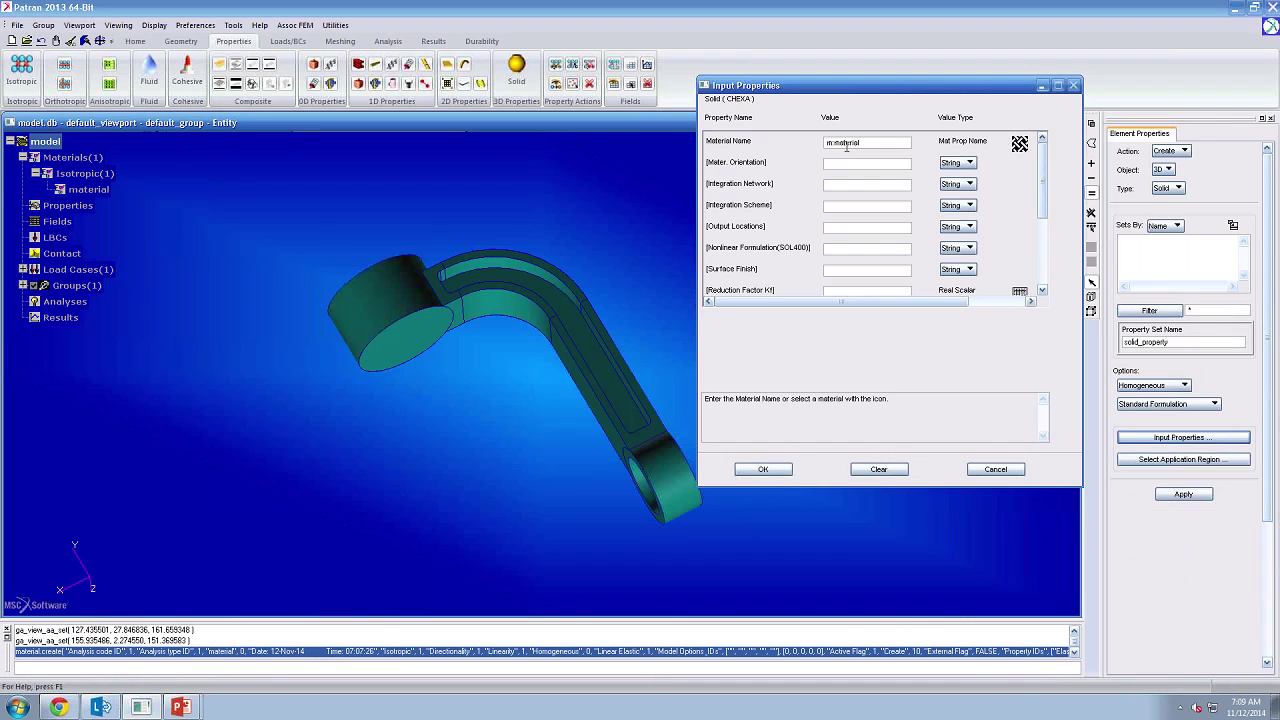
drag(890, 148, 820, 148)
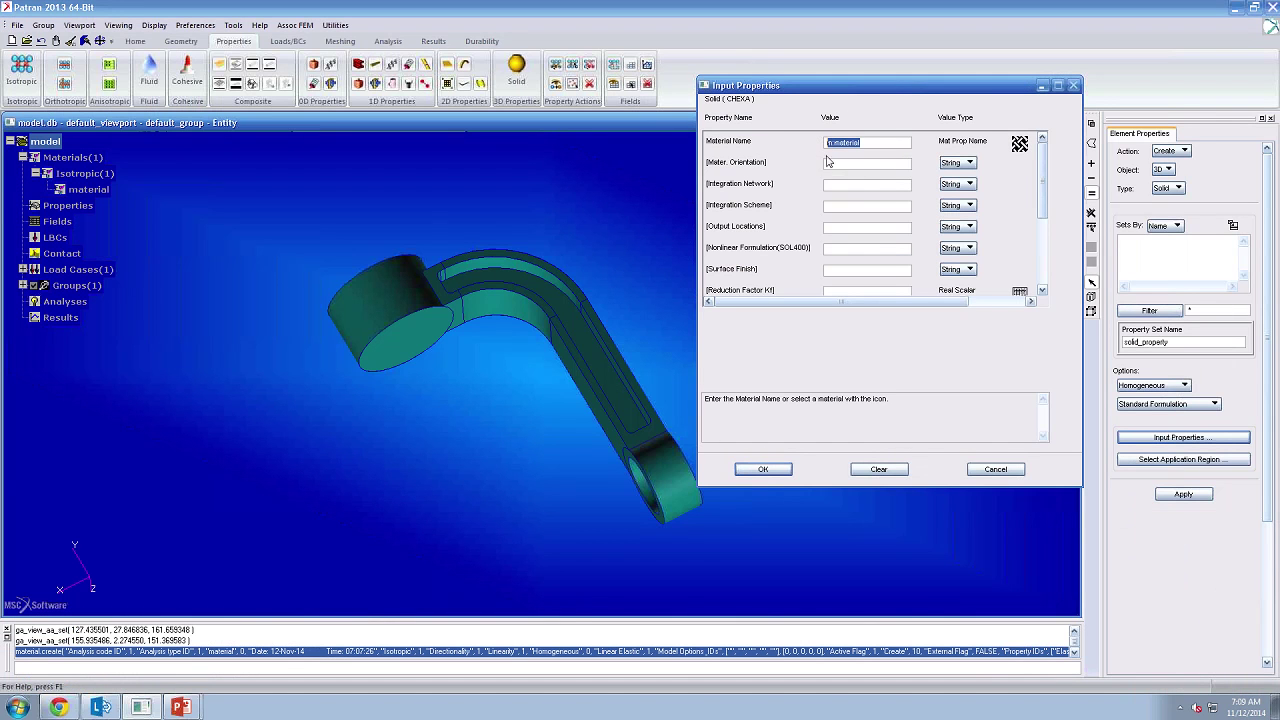
click(775, 476)
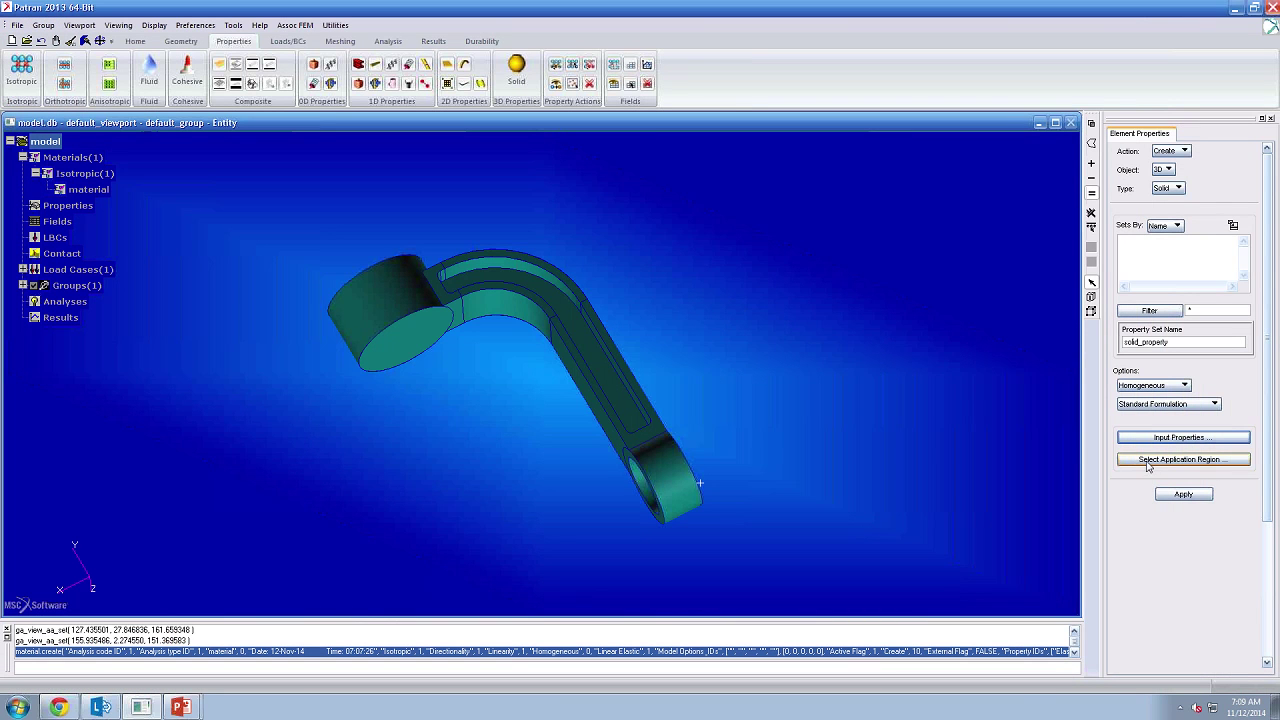
- Add Solid 1 as the application region of solid_property and create the property set
click(1147, 462)
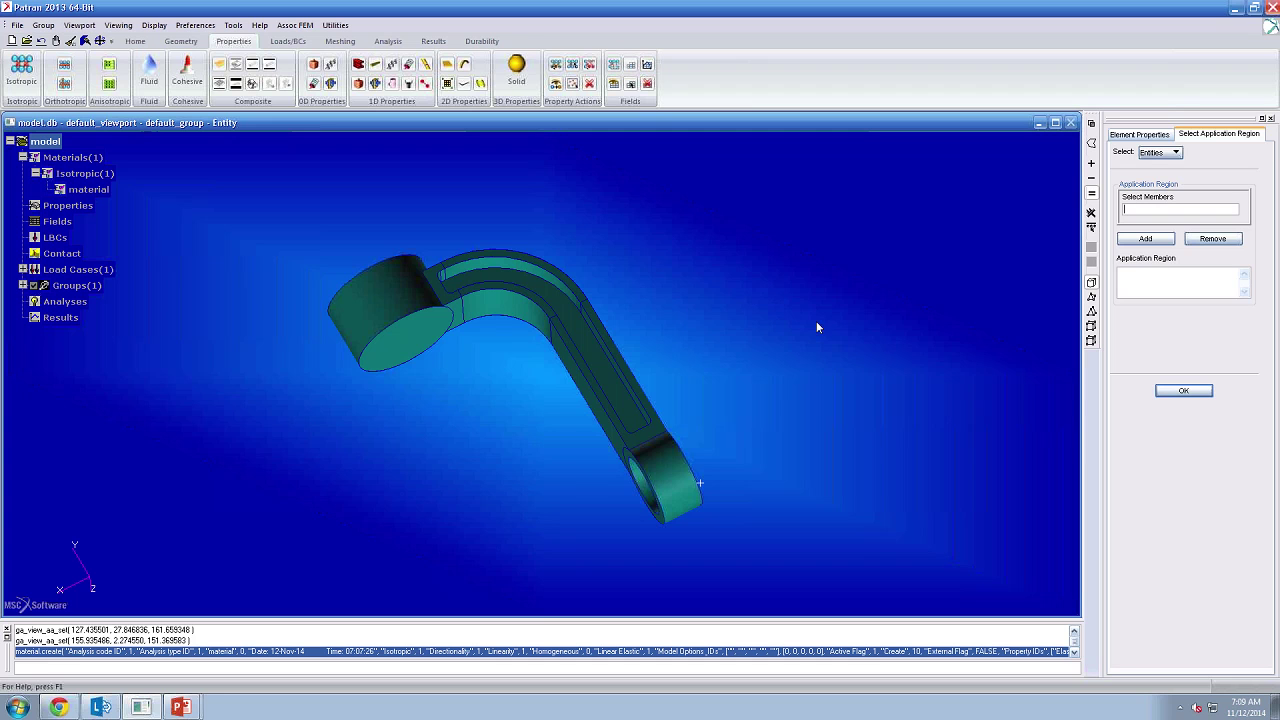
click(614, 364)
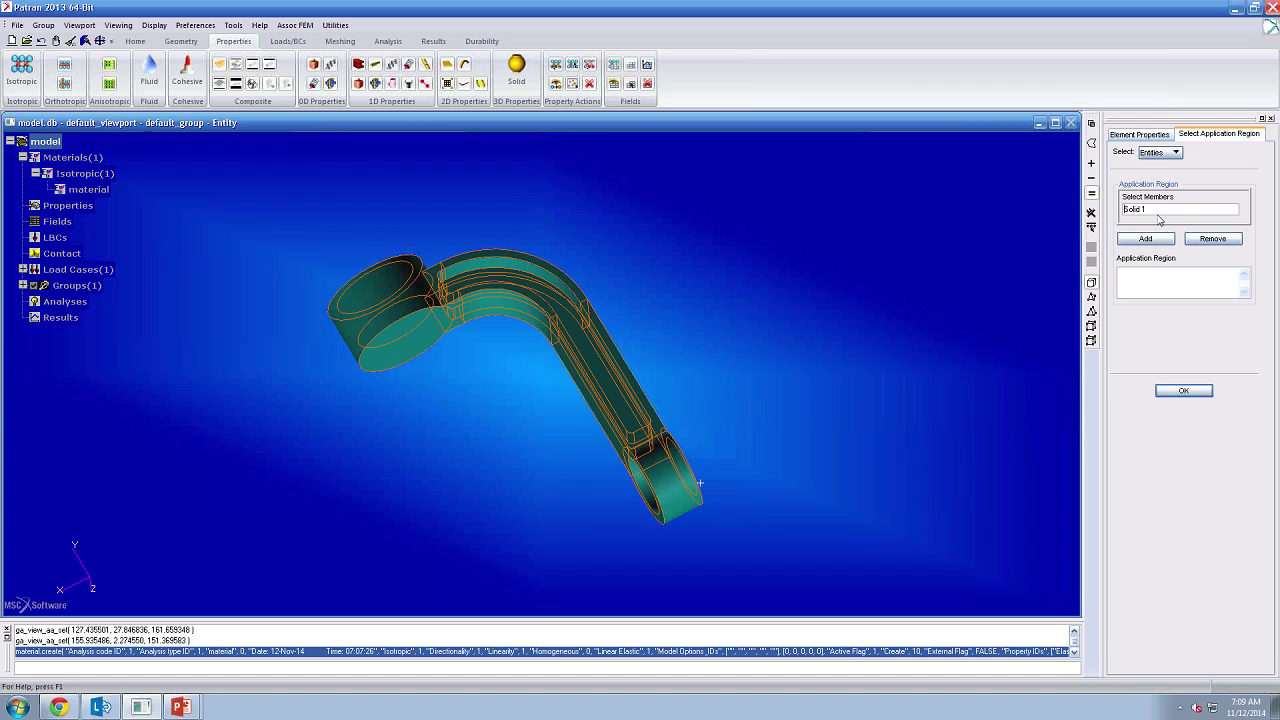
click(1148, 240)
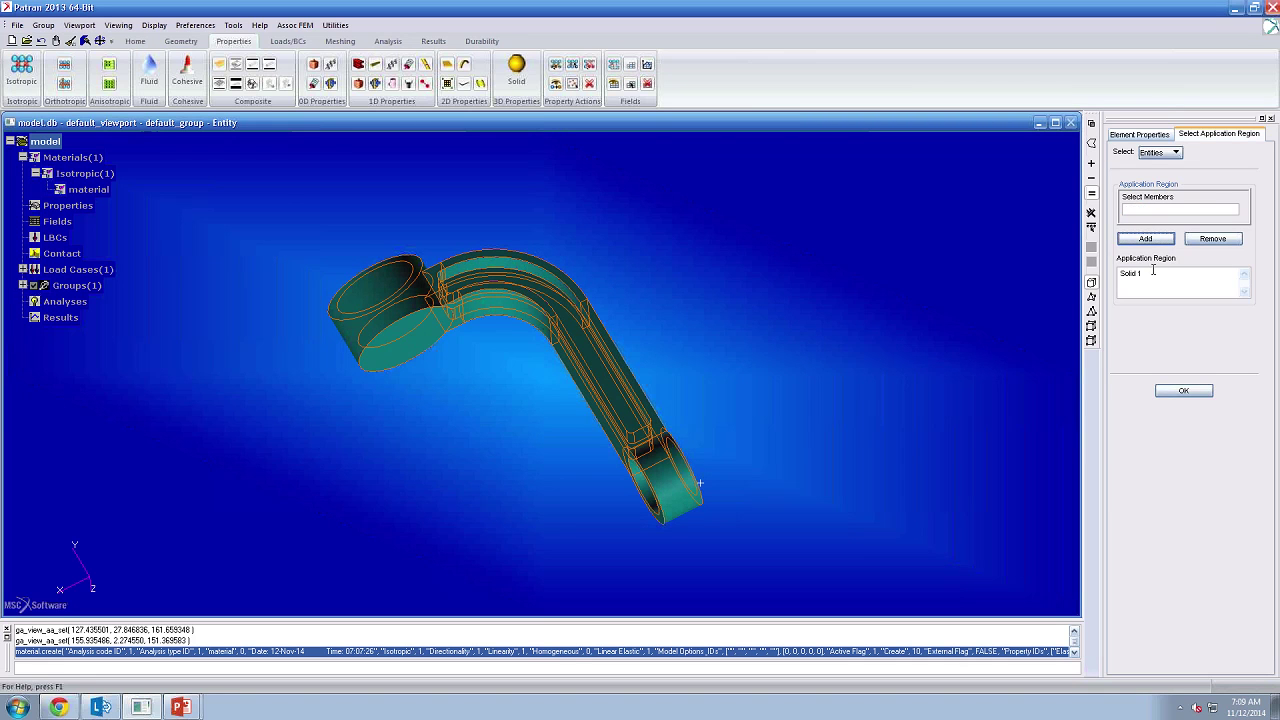
click(1190, 389)
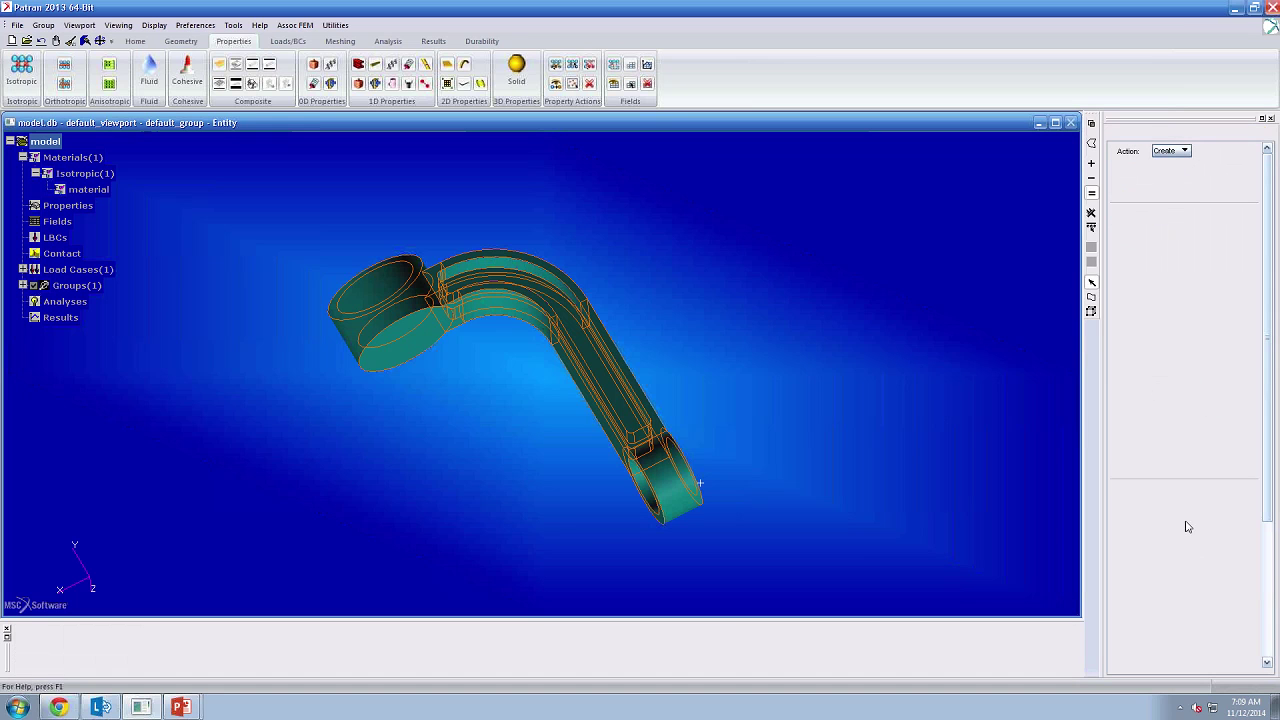
click(1182, 494)
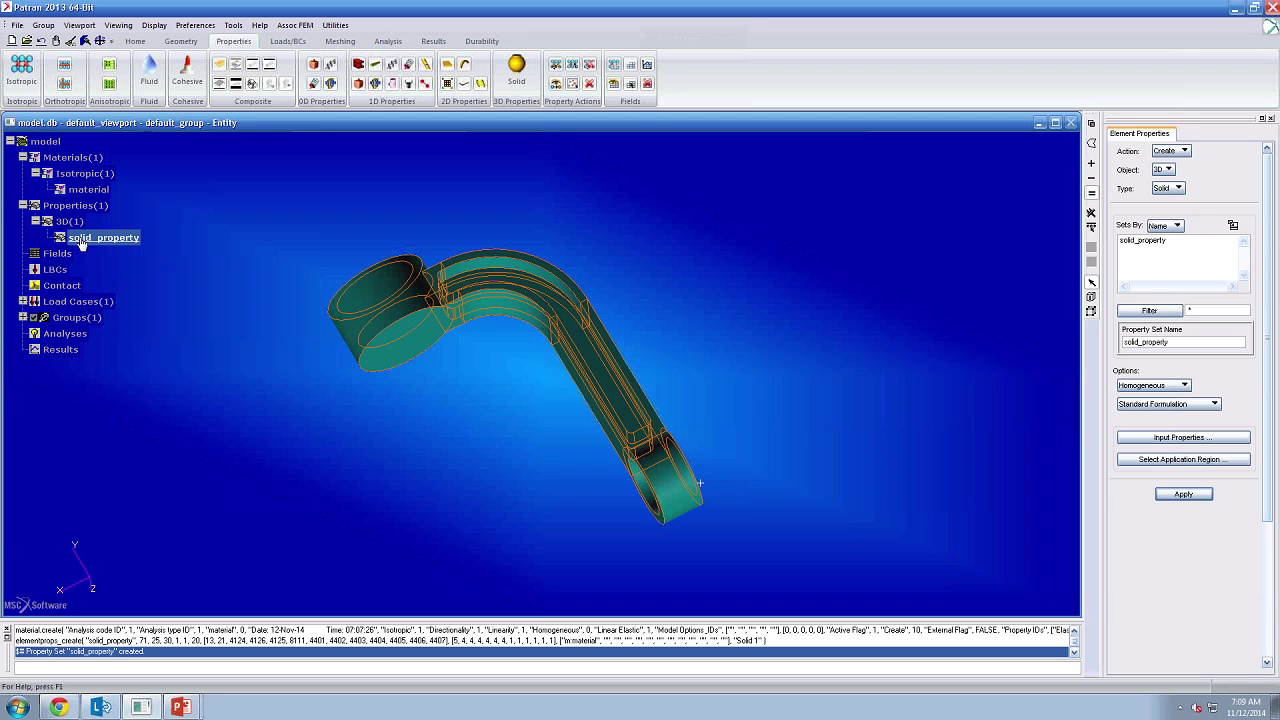
- Start a nodal displacement boundary condition and name the new set fixed_constraint
middle_drag(486, 175, 492, 208)
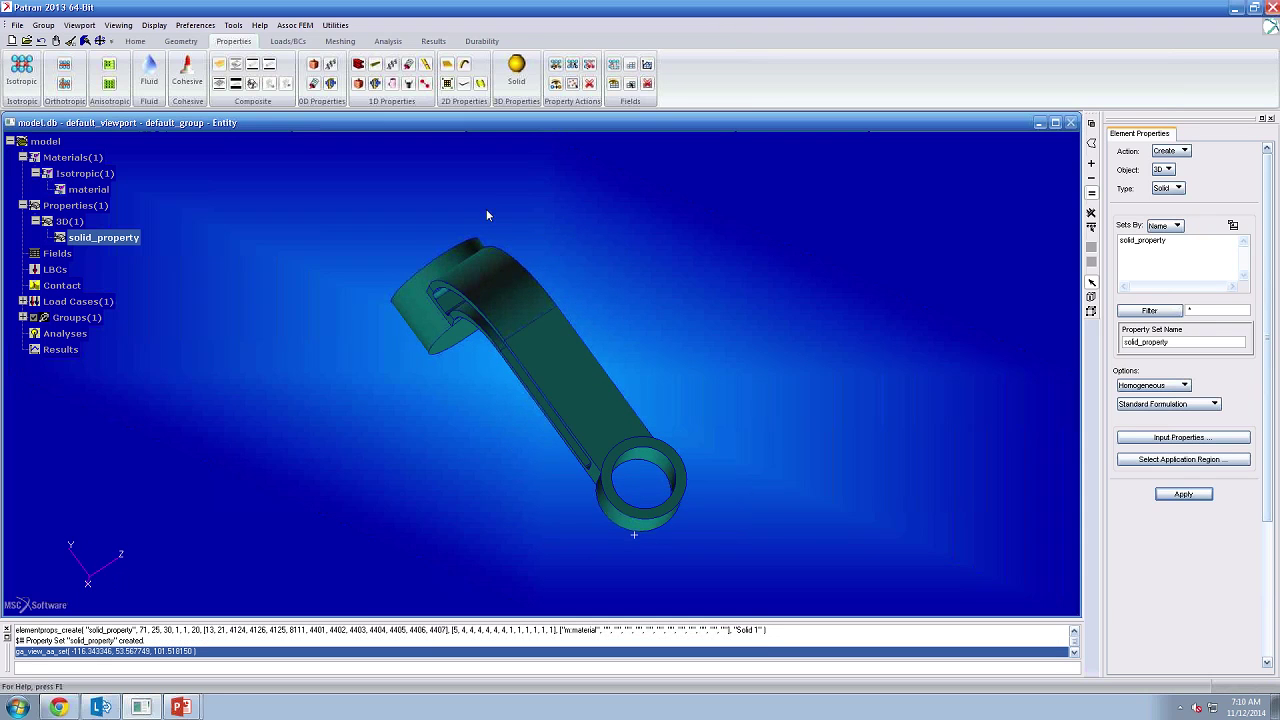
middle_drag(428, 187, 386, 174)
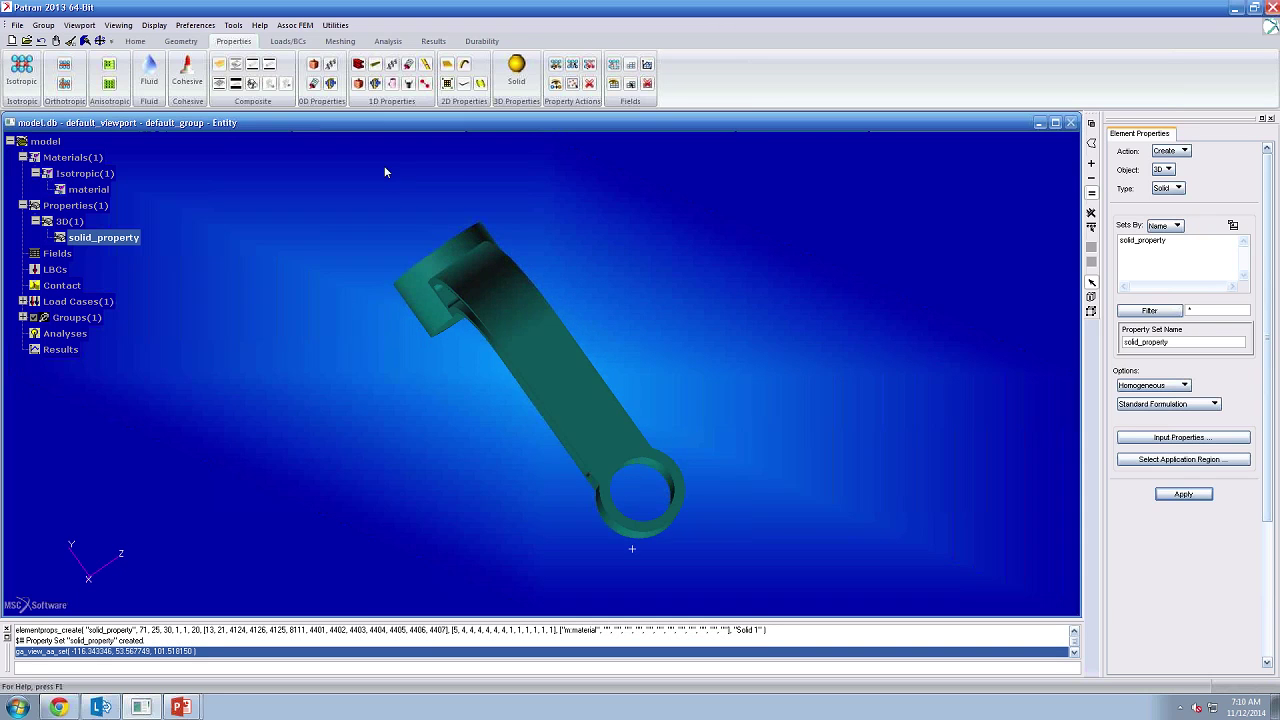
click(288, 41)
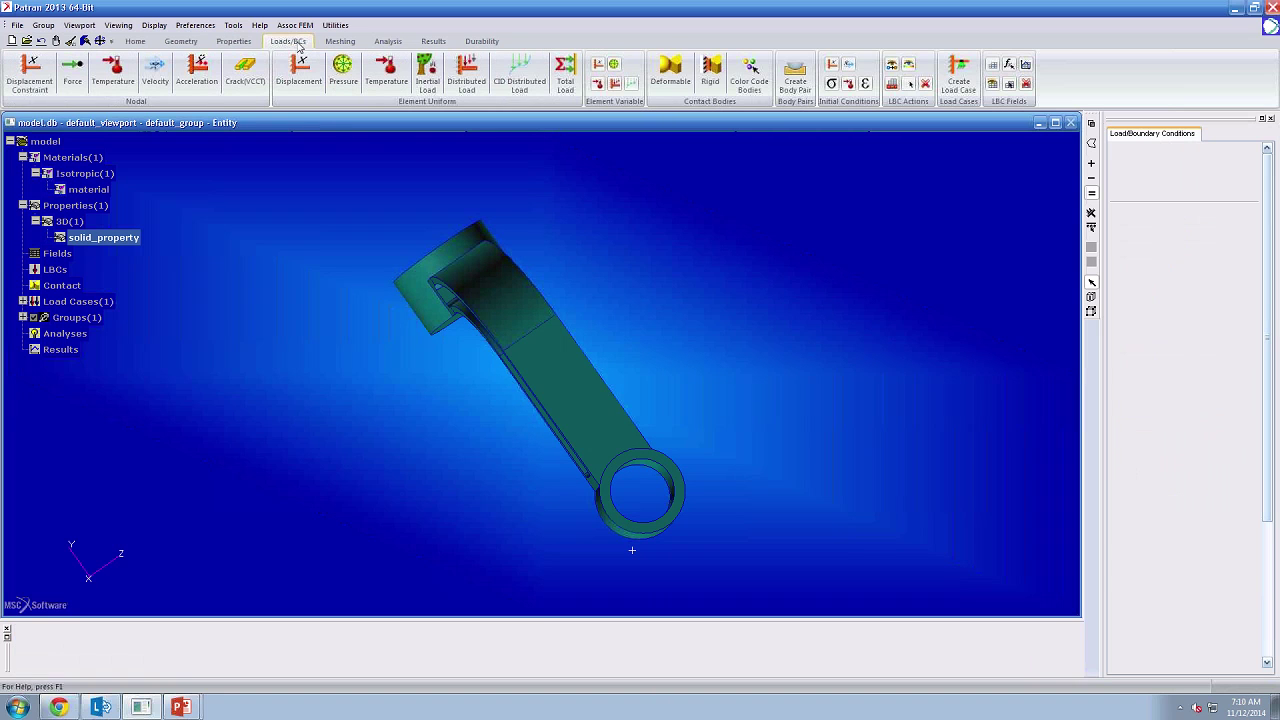
middle_drag(620, 224, 512, 548)
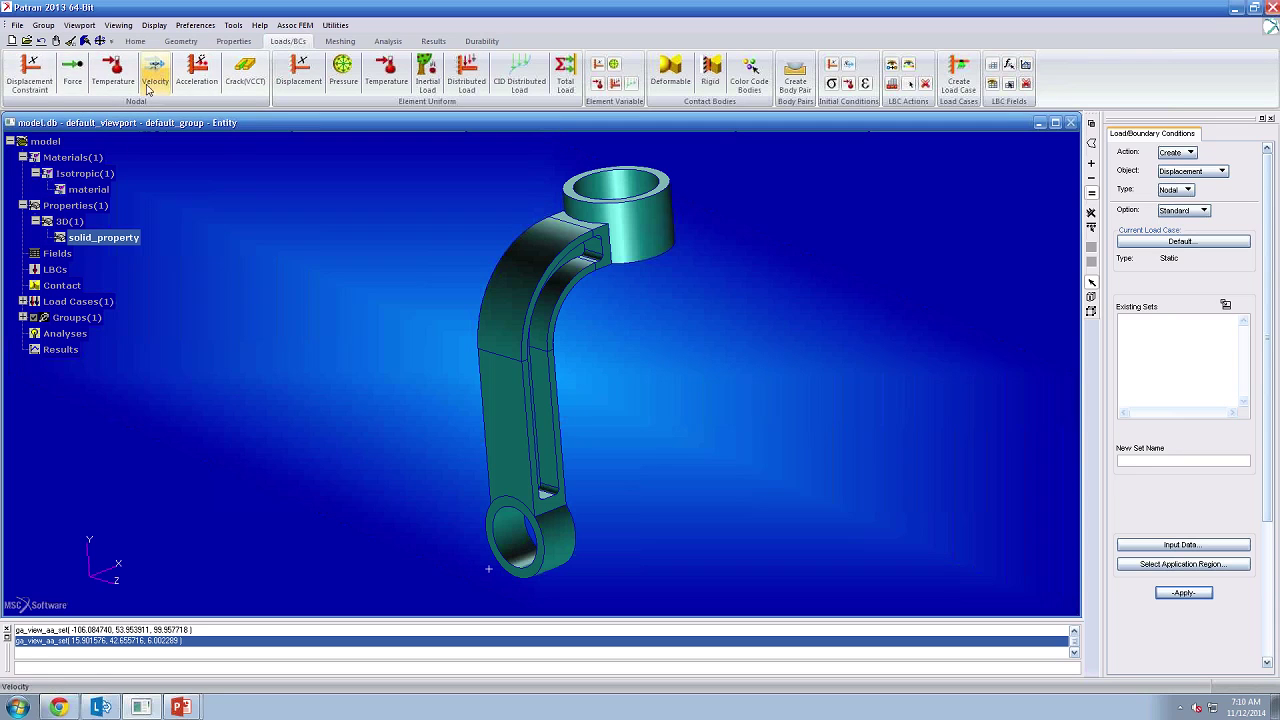
click(37, 88)
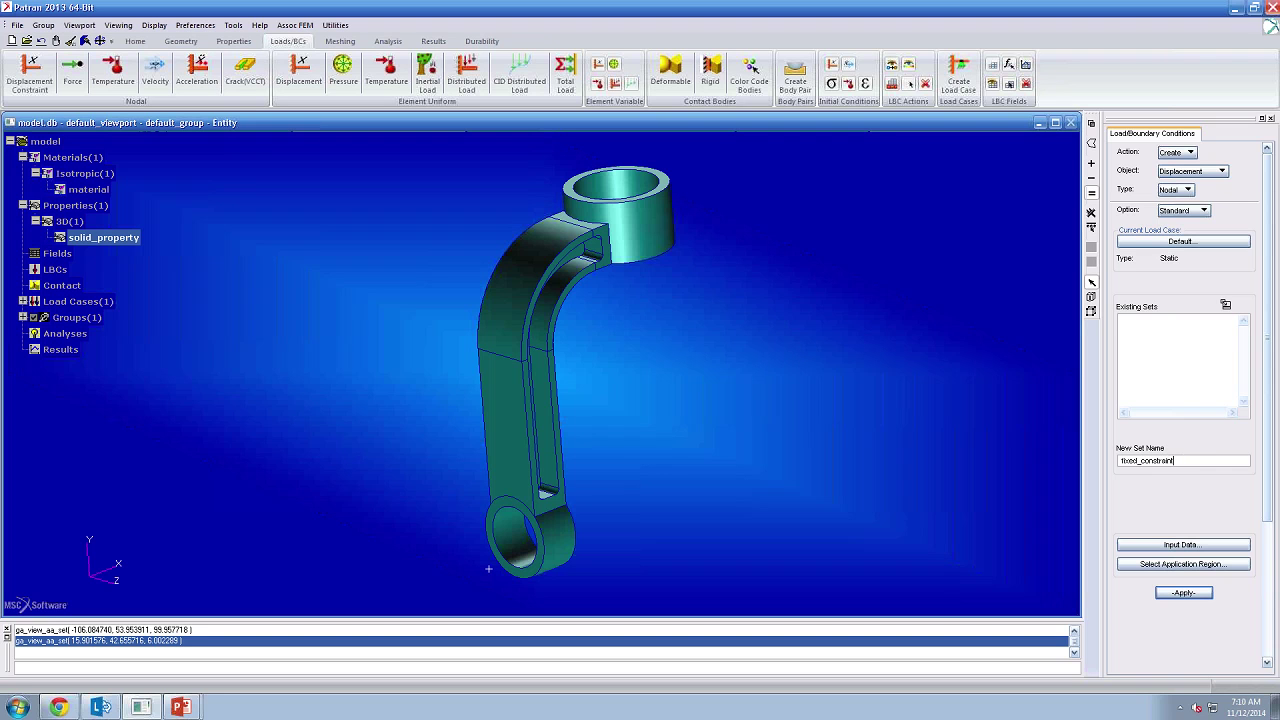
- Set the translations of fixed_constraint to <0,0,0> and open the selection of its application region
click(1183, 544)
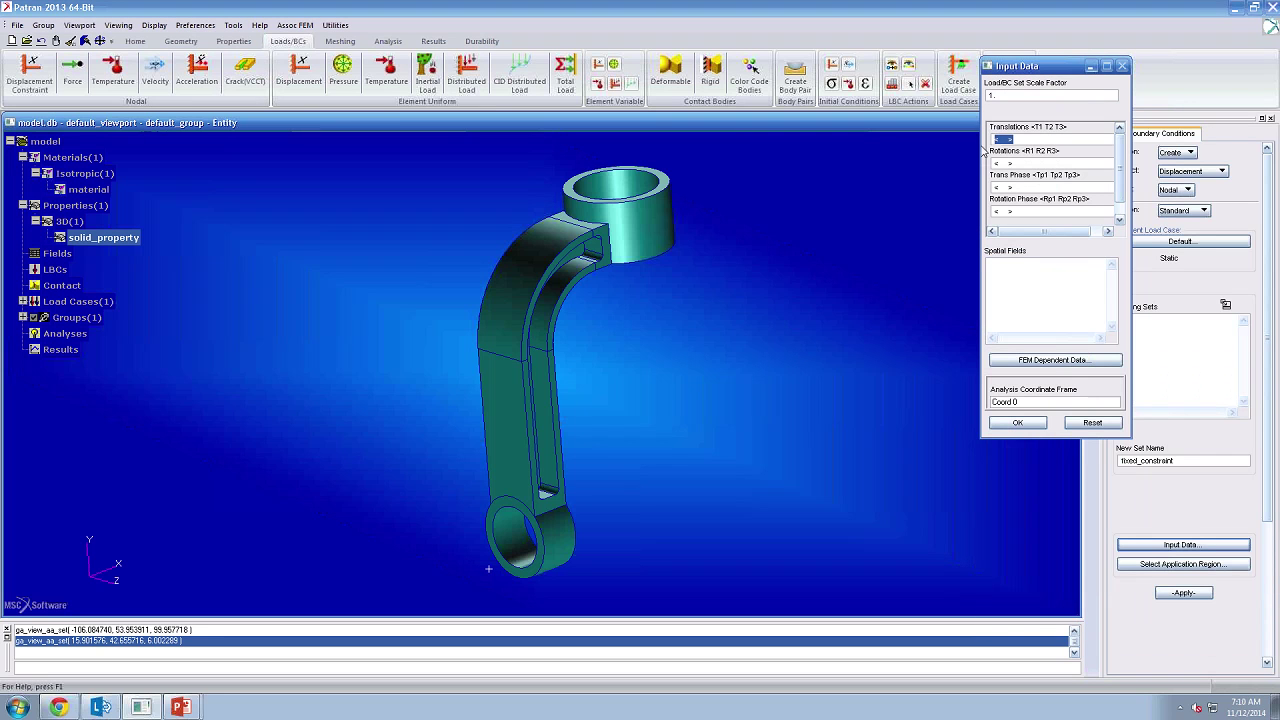
text(<)
drag(1021, 402, 1001, 402)
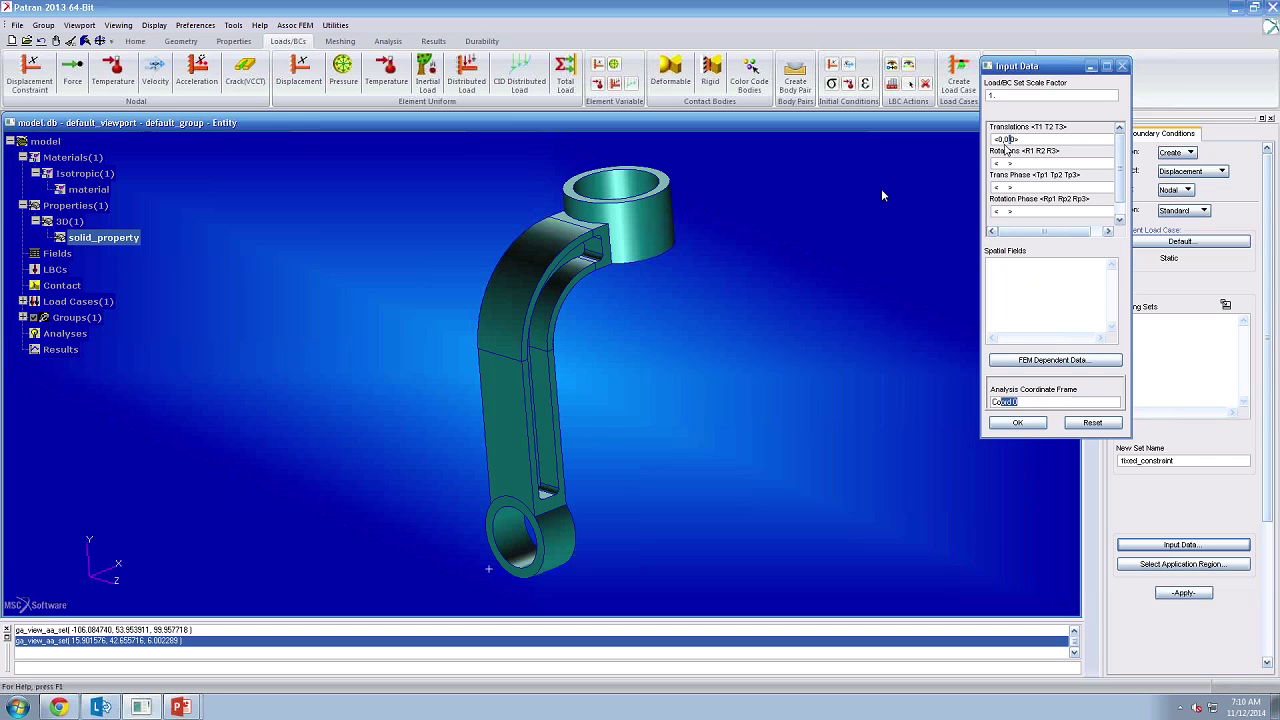
click(810, 36)
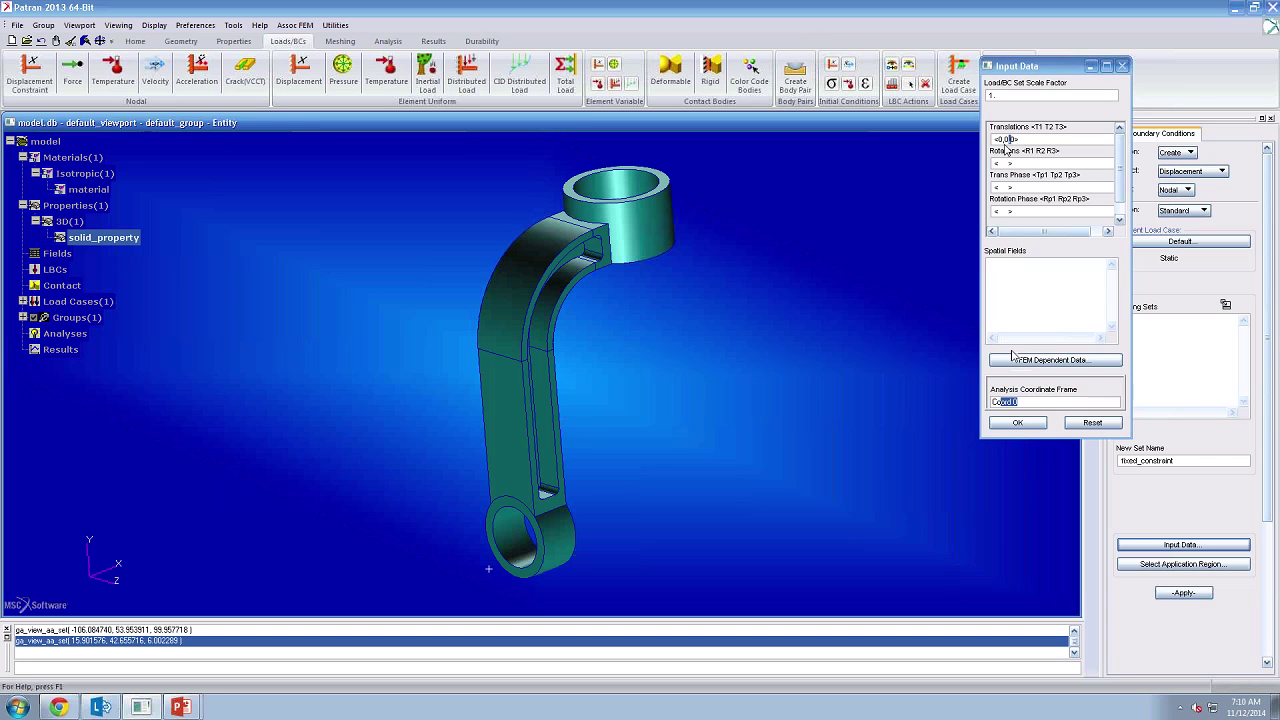
click(1028, 401)
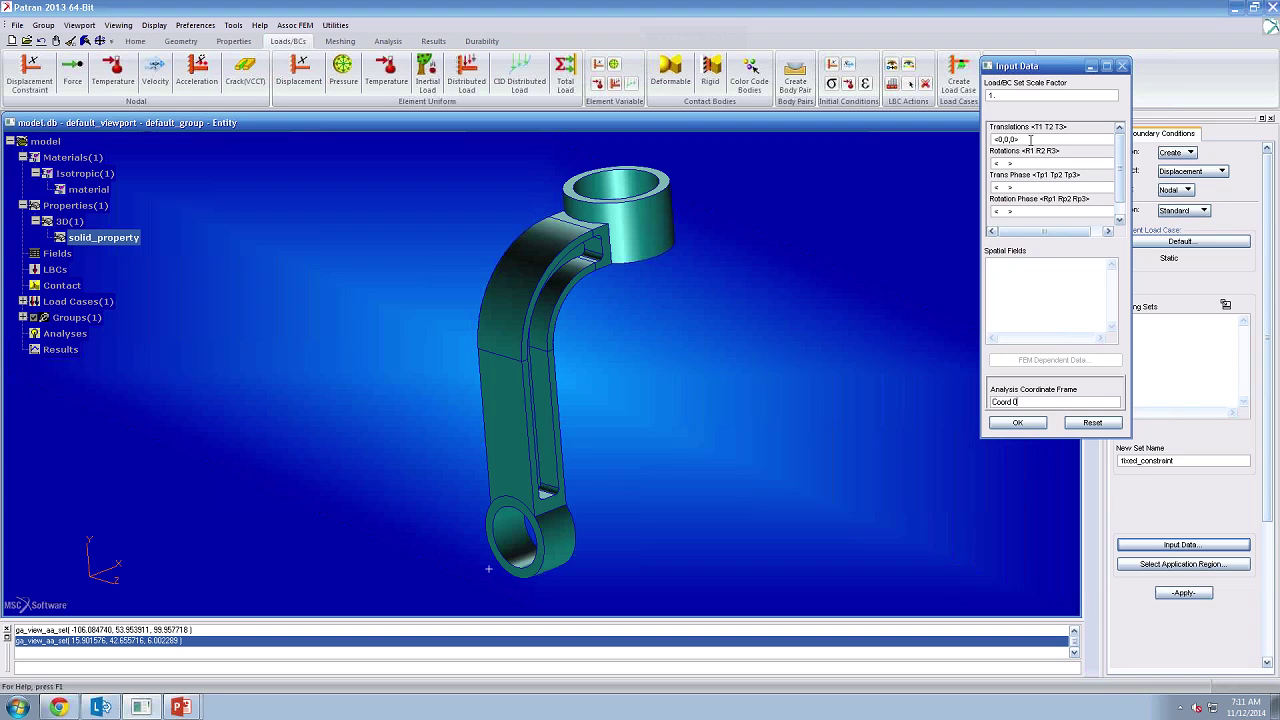
drag(1030, 139, 970, 140)
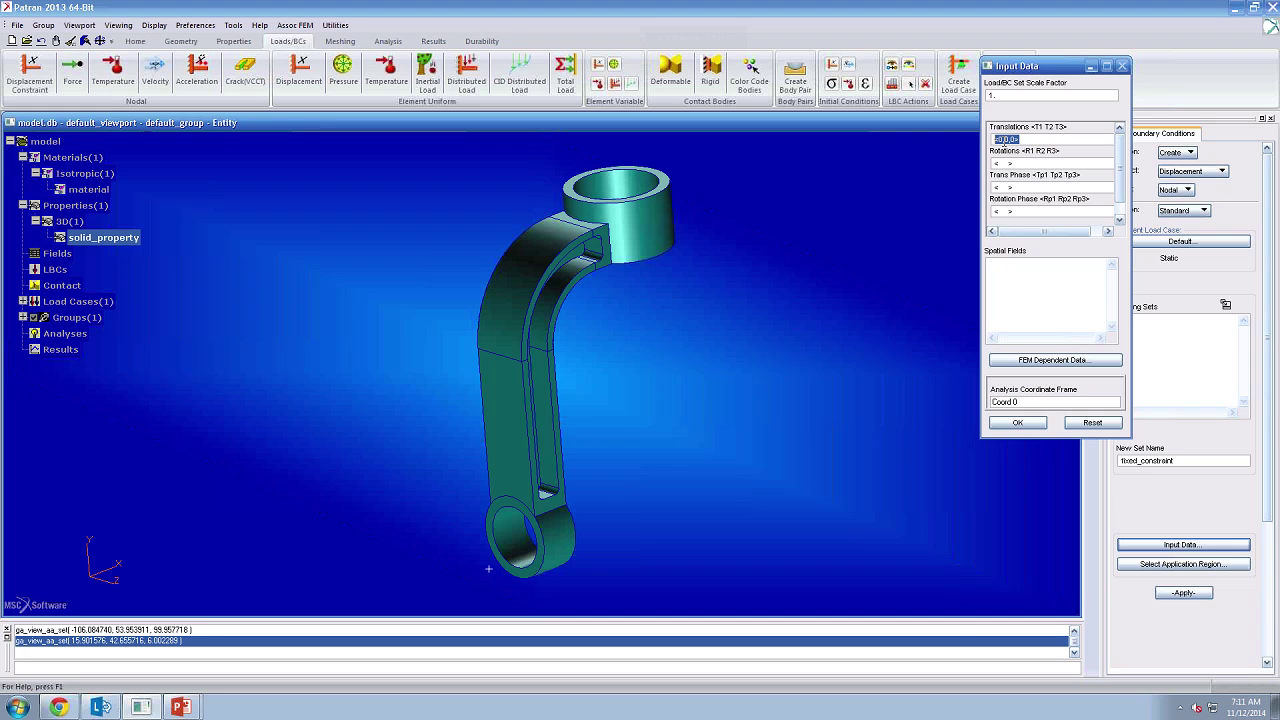
click(1017, 422)
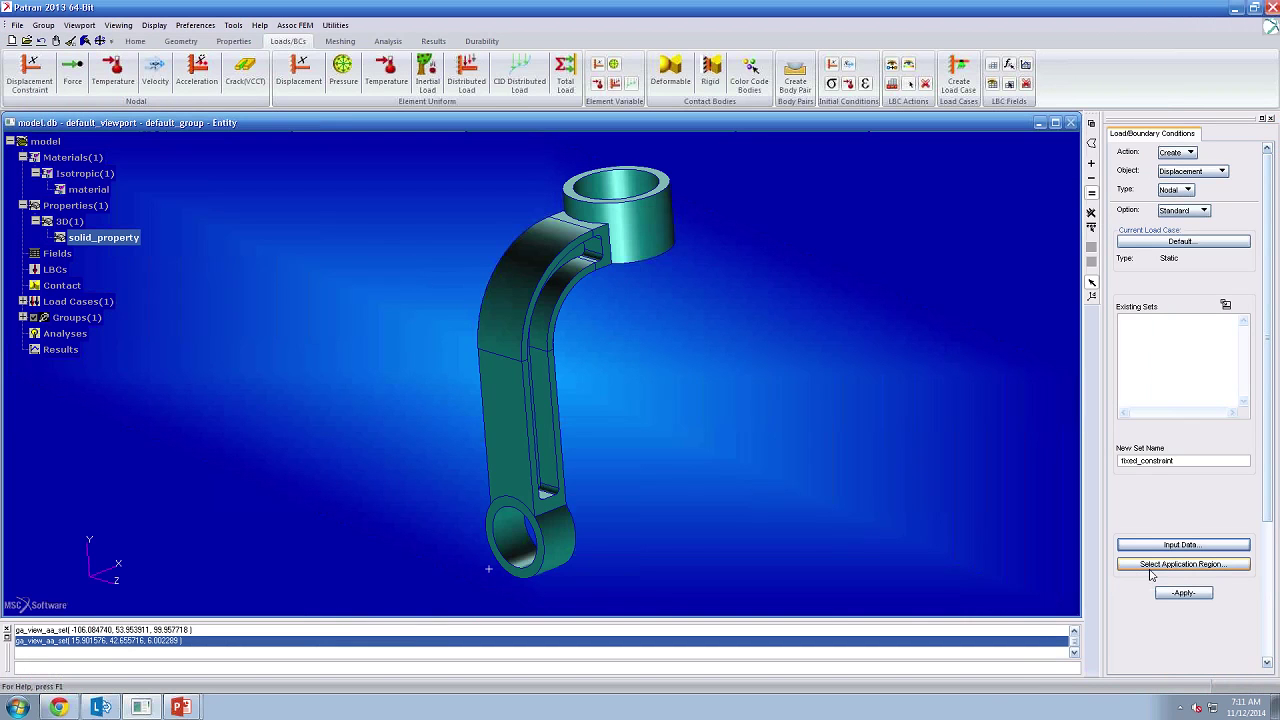
click(1150, 566)
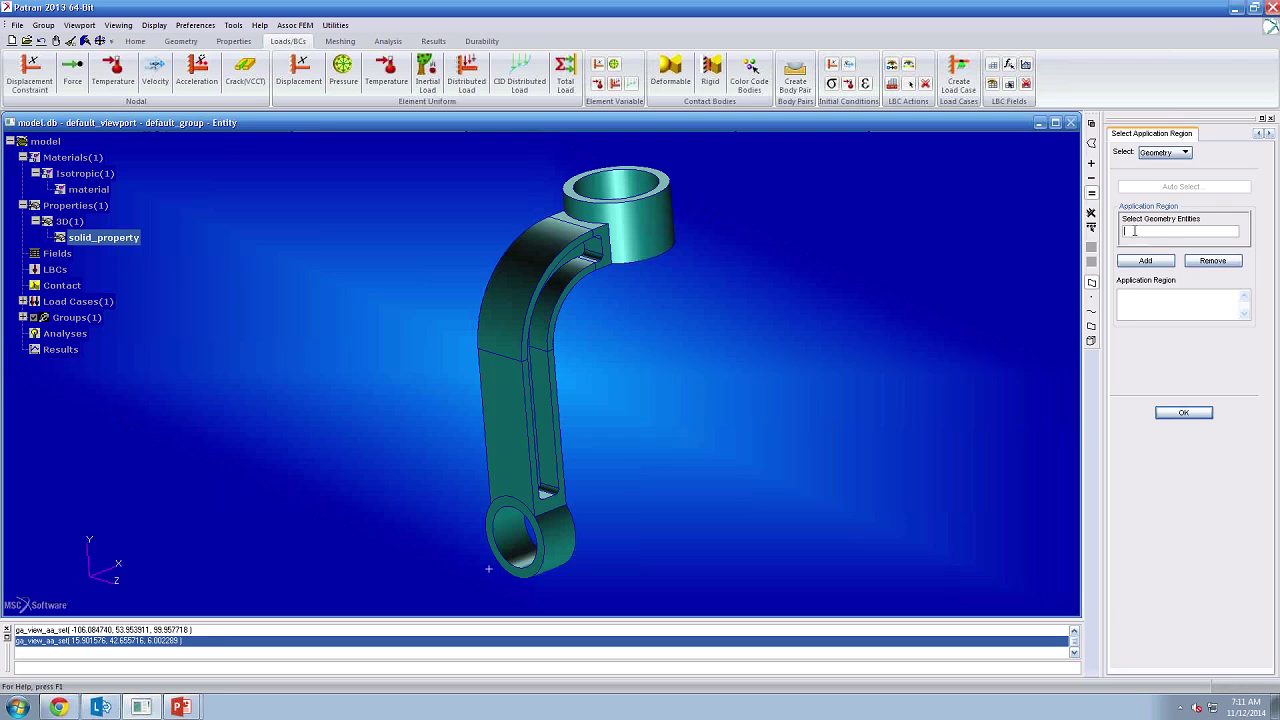
- Try picking the whole solid and a boxed area of the strut as geometry entities, and clear the selection
click(612, 265)
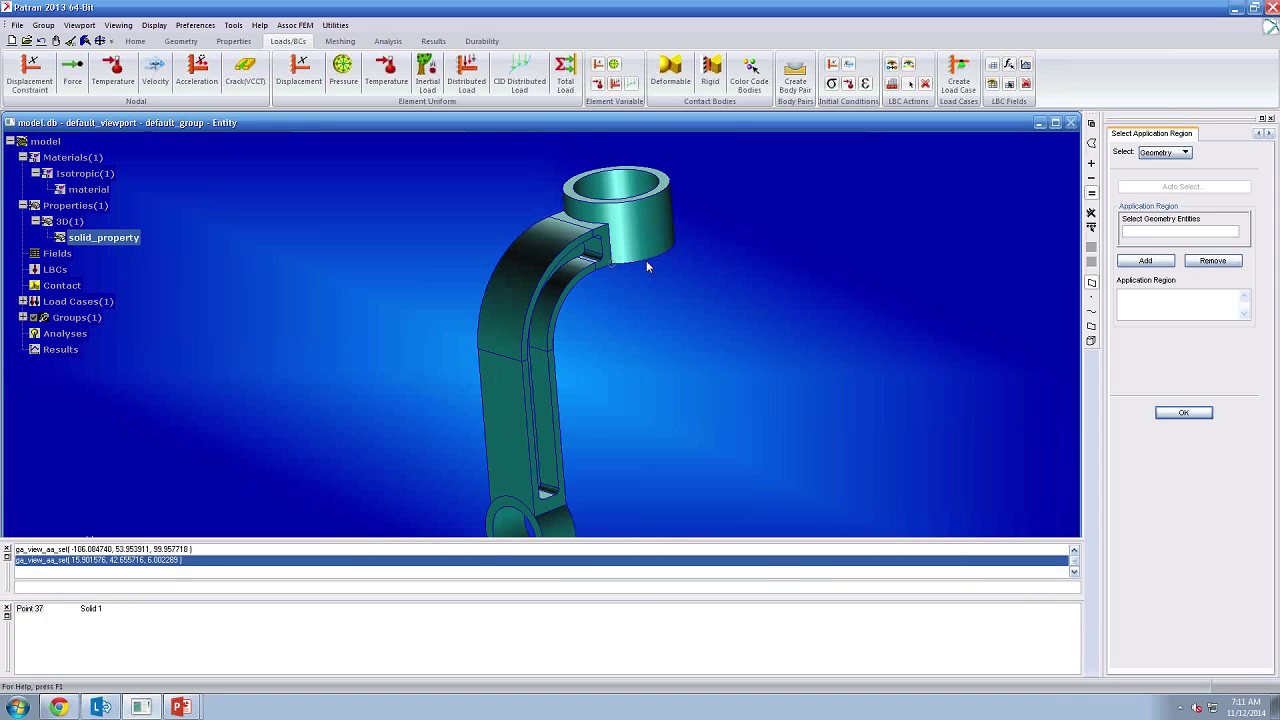
click(646, 260)
scroll(646, 260, down, 3)
scroll(646, 260, up, 4)
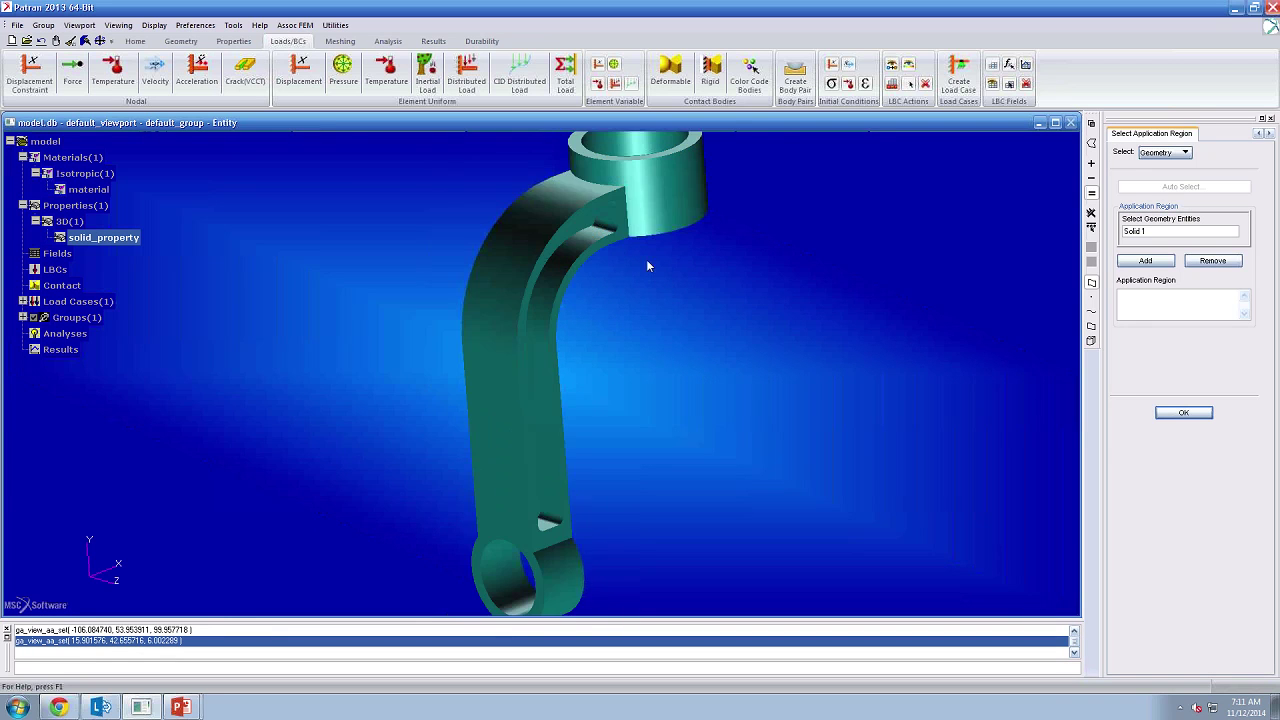
scroll(583, 272, up, 4)
drag(796, 262, 608, 324)
drag(476, 387, 414, 429)
drag(1142, 232, 1244, 230)
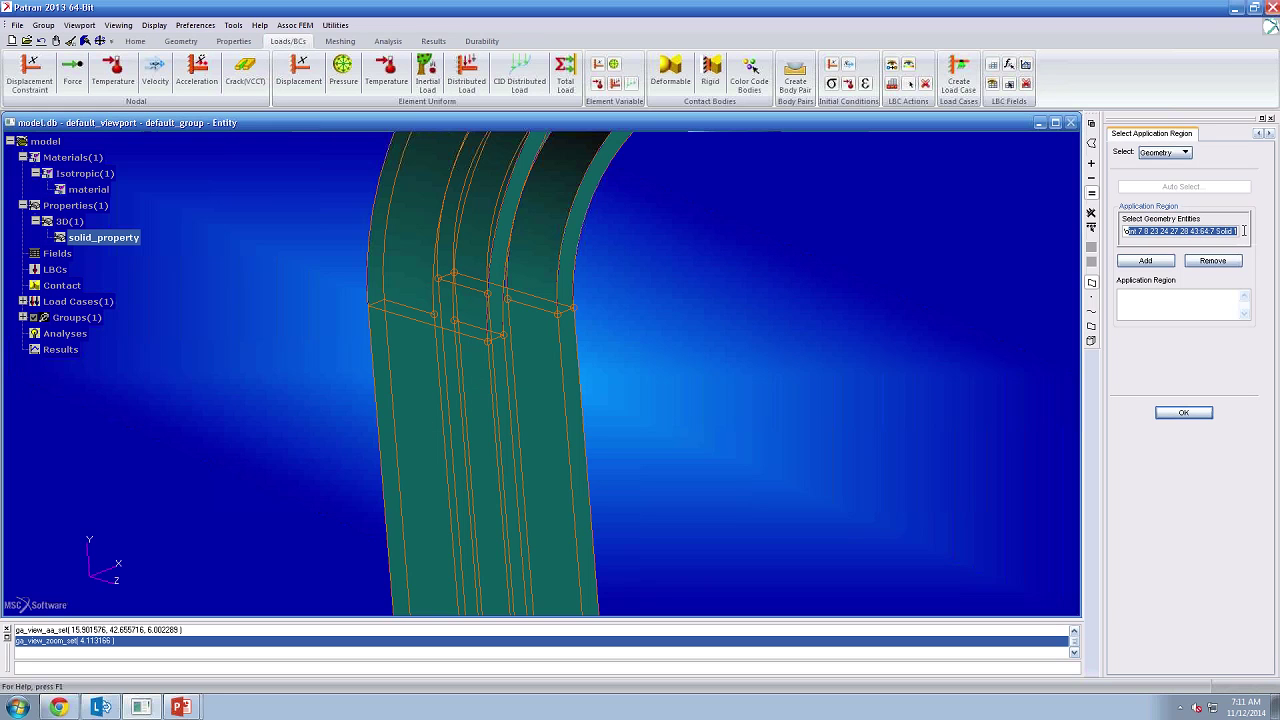
key(BackSpace)
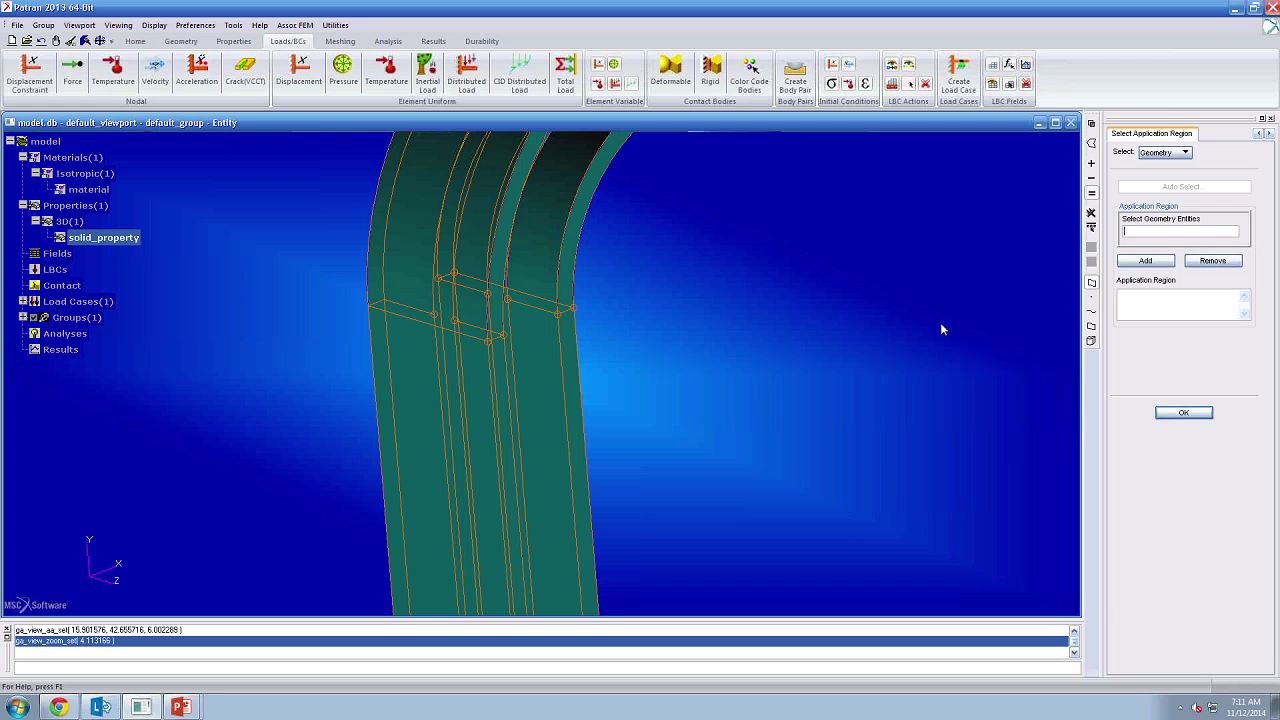
- Try picking individual vertices and edges of the strut with the point and curve filters
shift+middle_drag(939, 323, 852, 380)
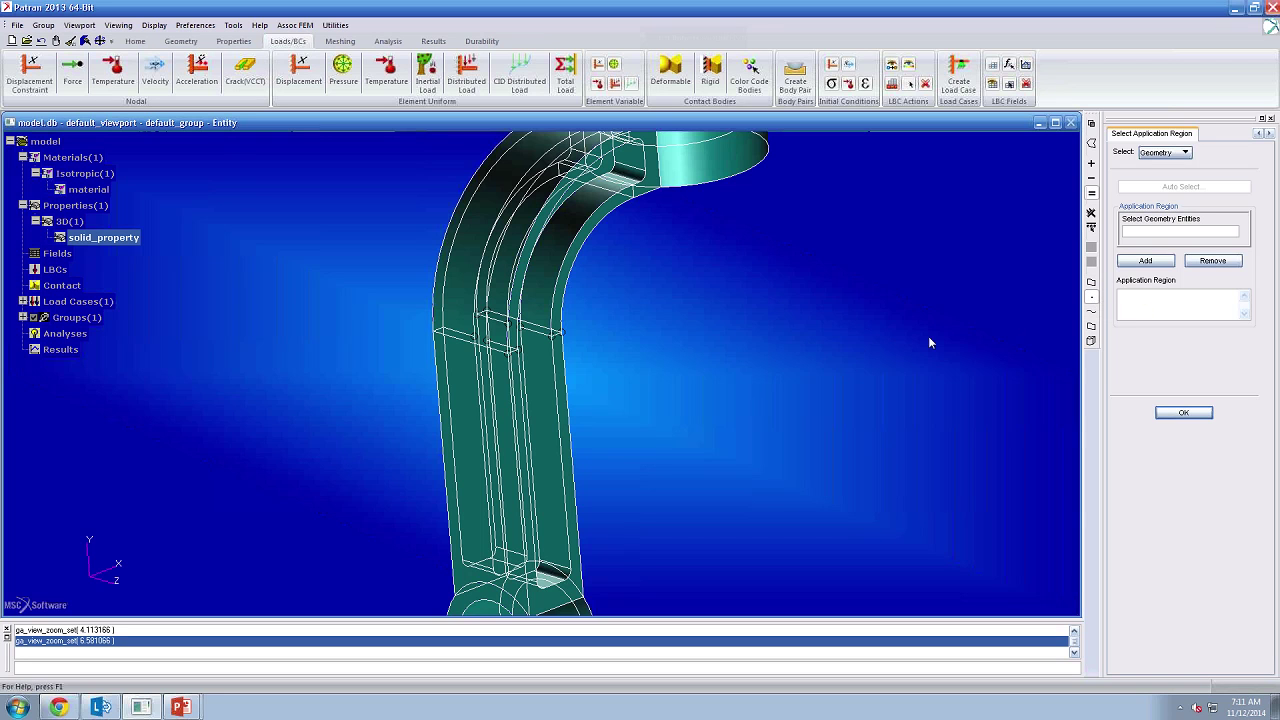
click(560, 333)
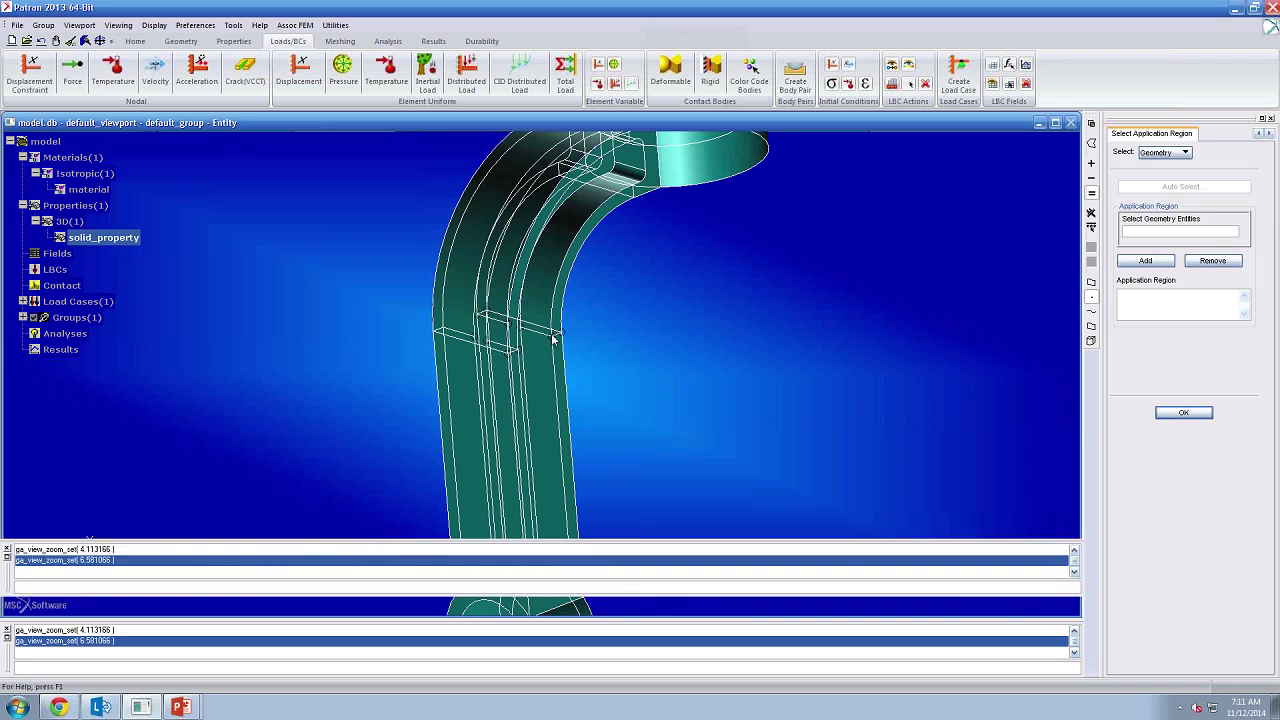
click(560, 336)
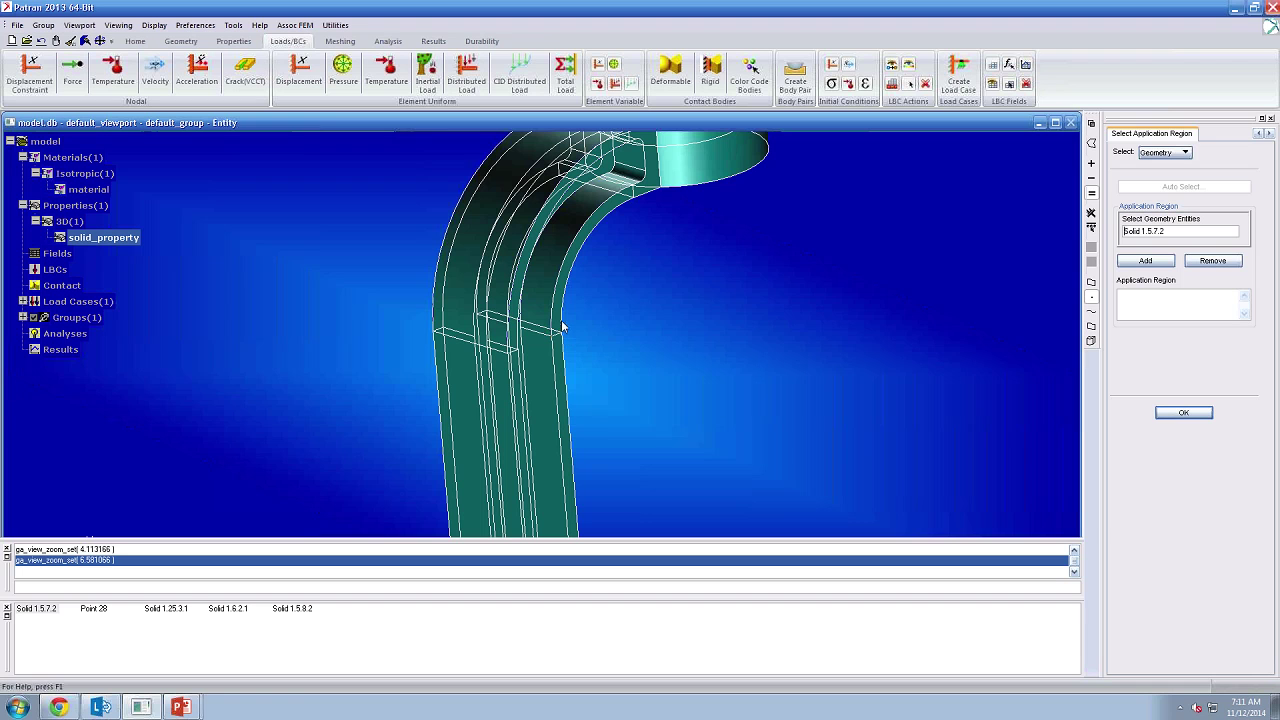
click(521, 353)
click(1091, 322)
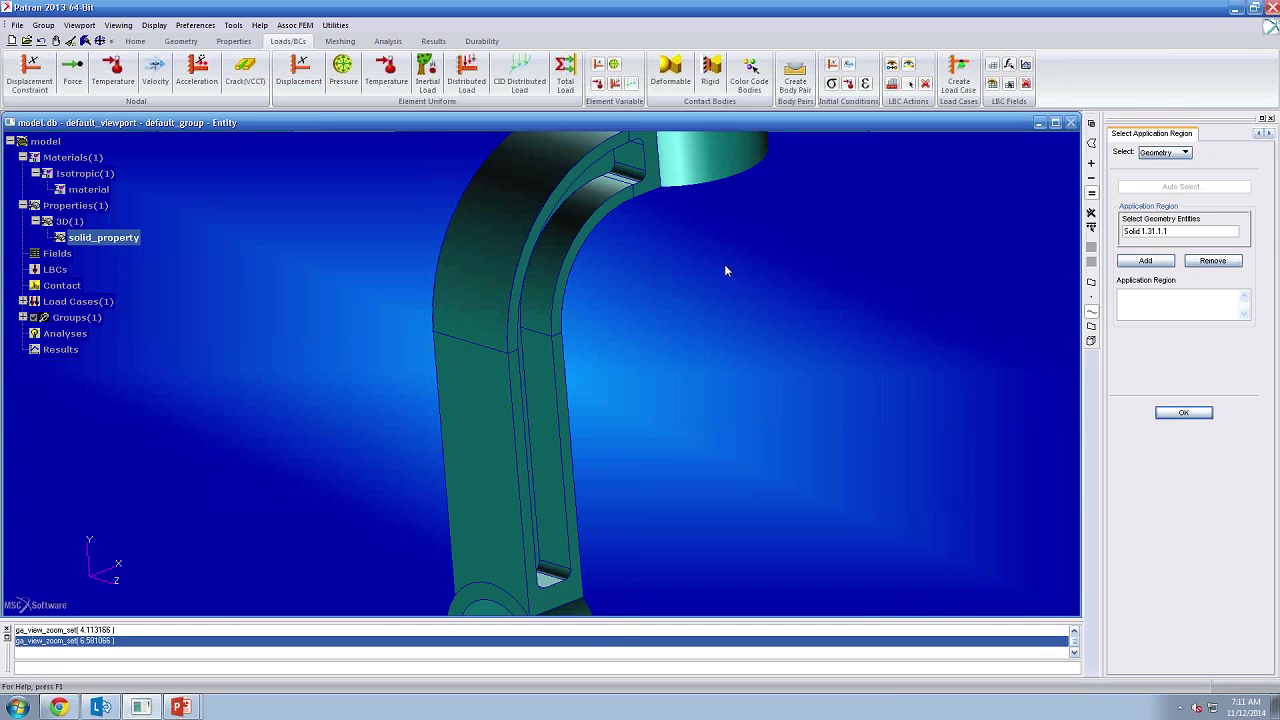
click(640, 196)
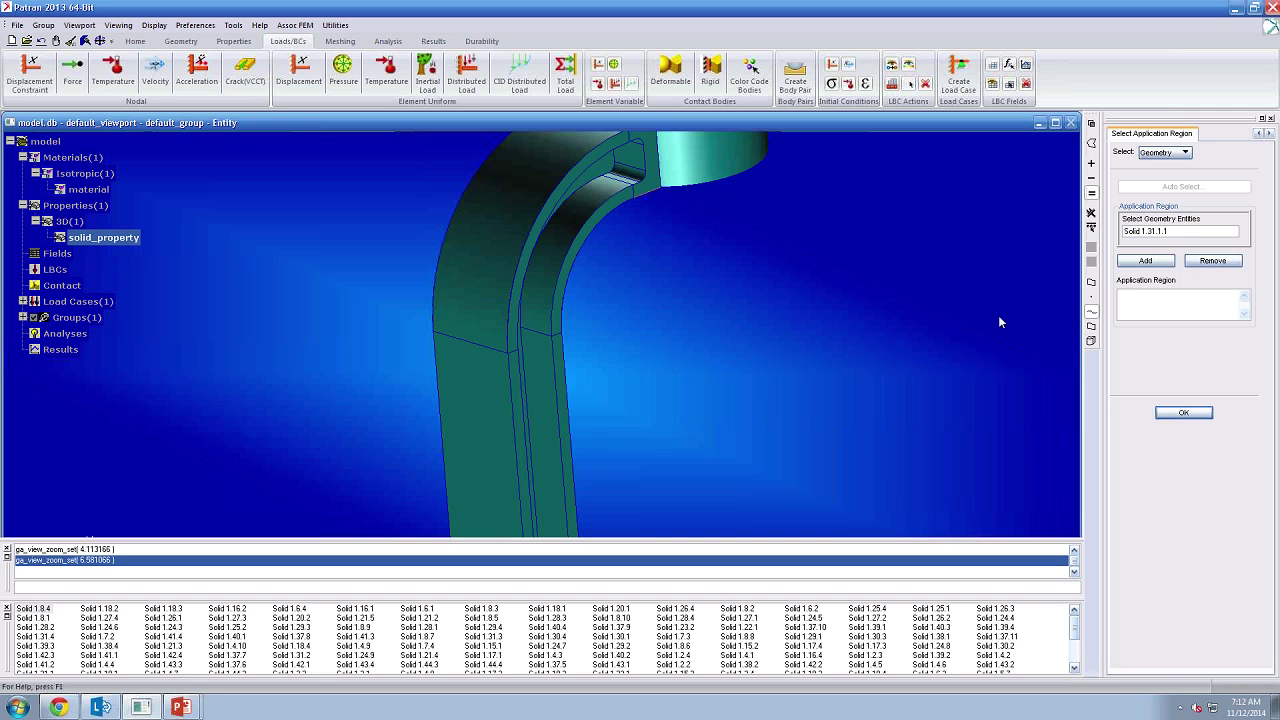
- Replace the picked entity with the inner cylindrical surface of the strut's lower ring and add it to the application region
click(1092, 329)
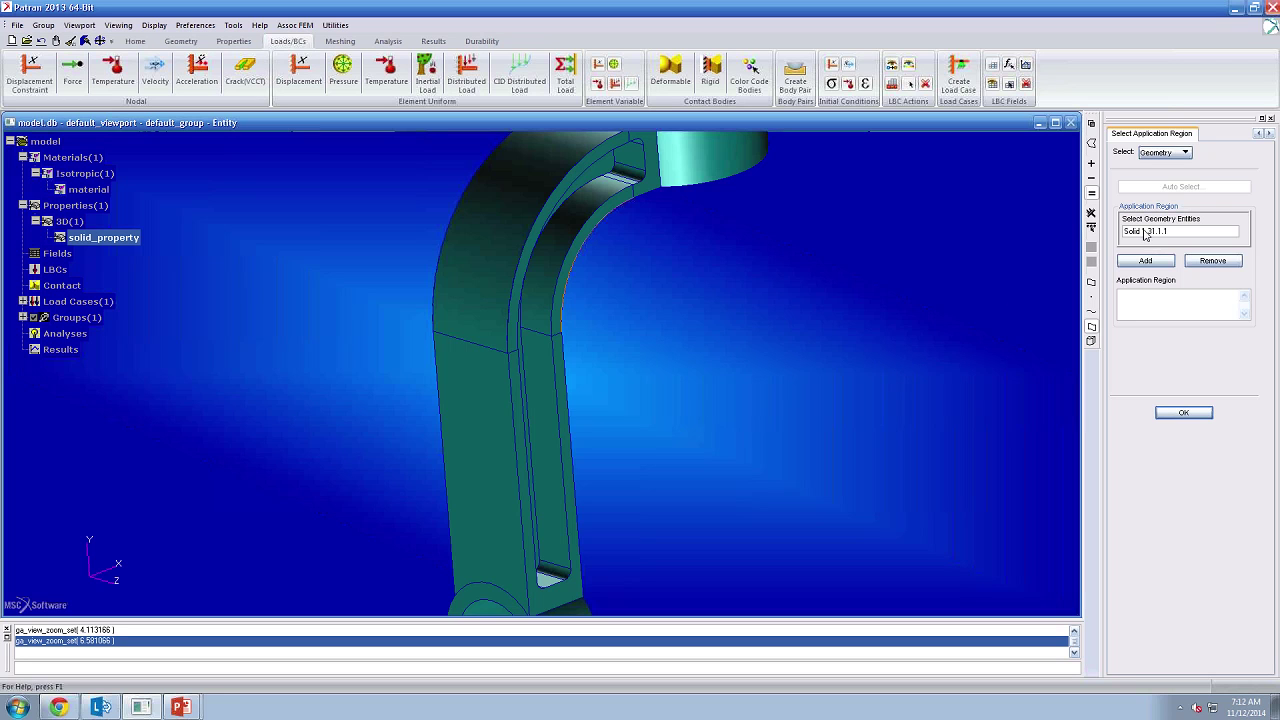
ctrl+middle_drag(836, 590, 833, 312)
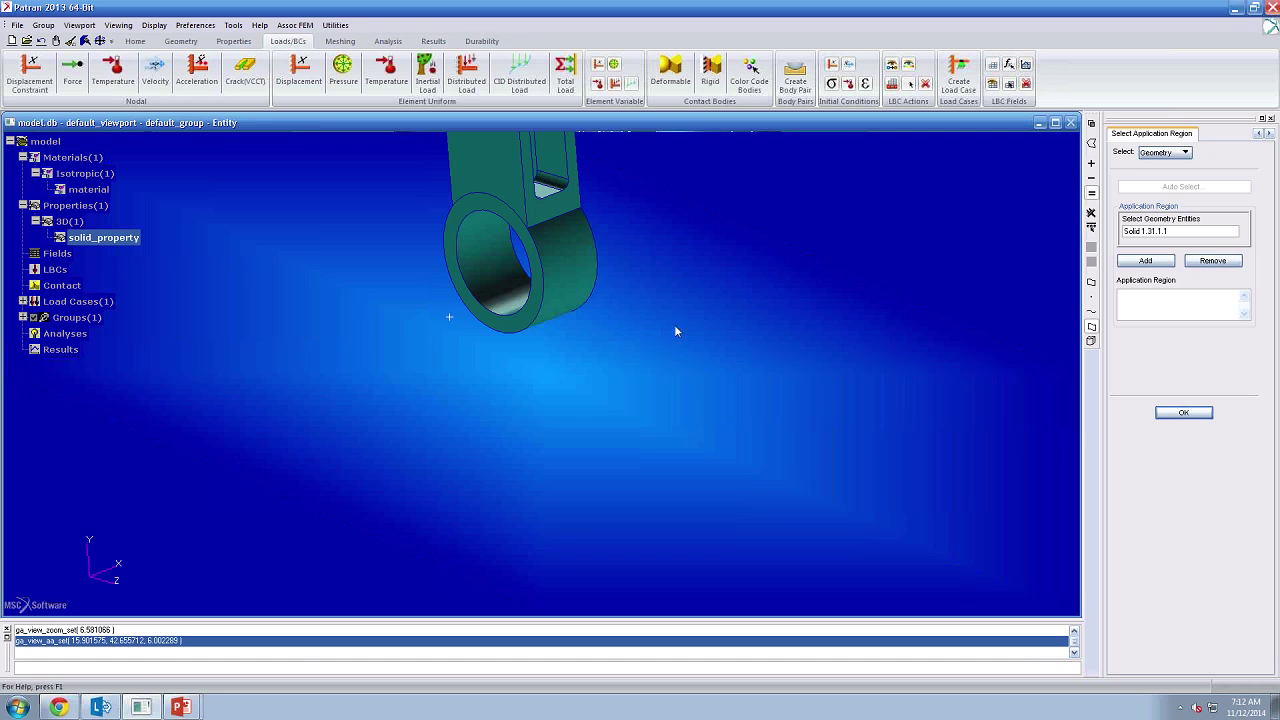
triple_click(1177, 232)
key(Delete)
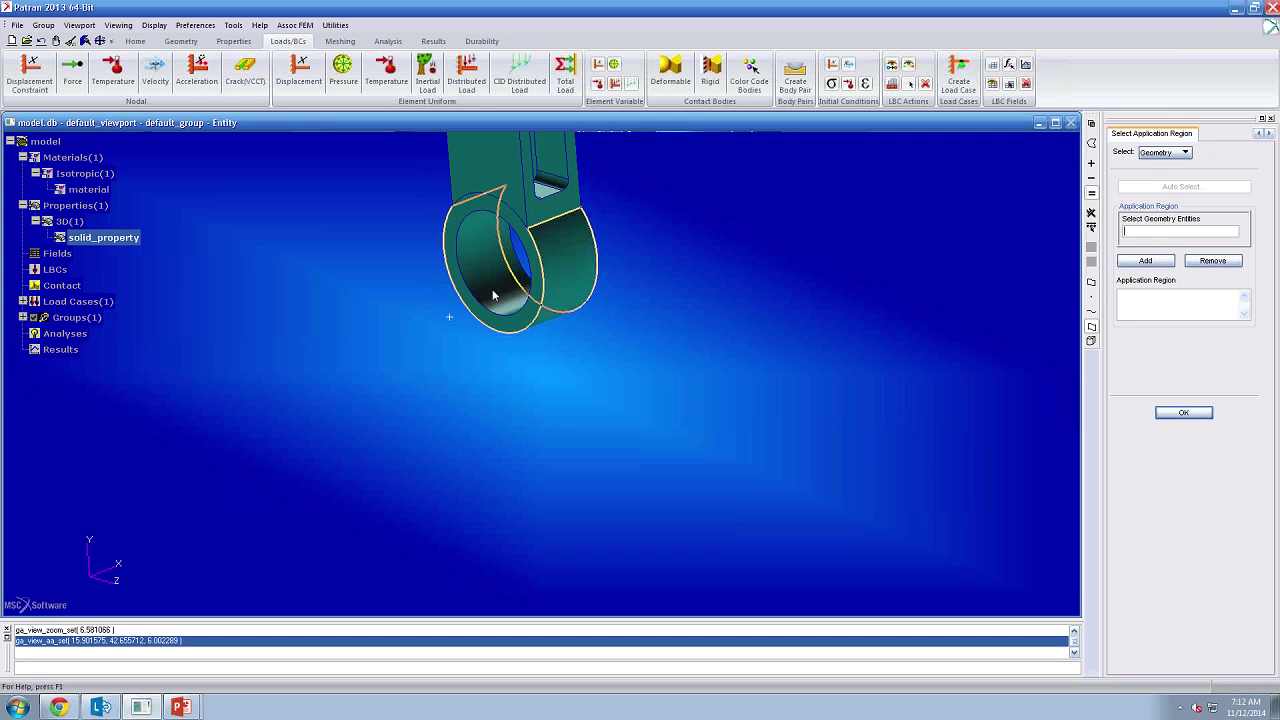
shift+middle_drag(554, 369, 596, 388)
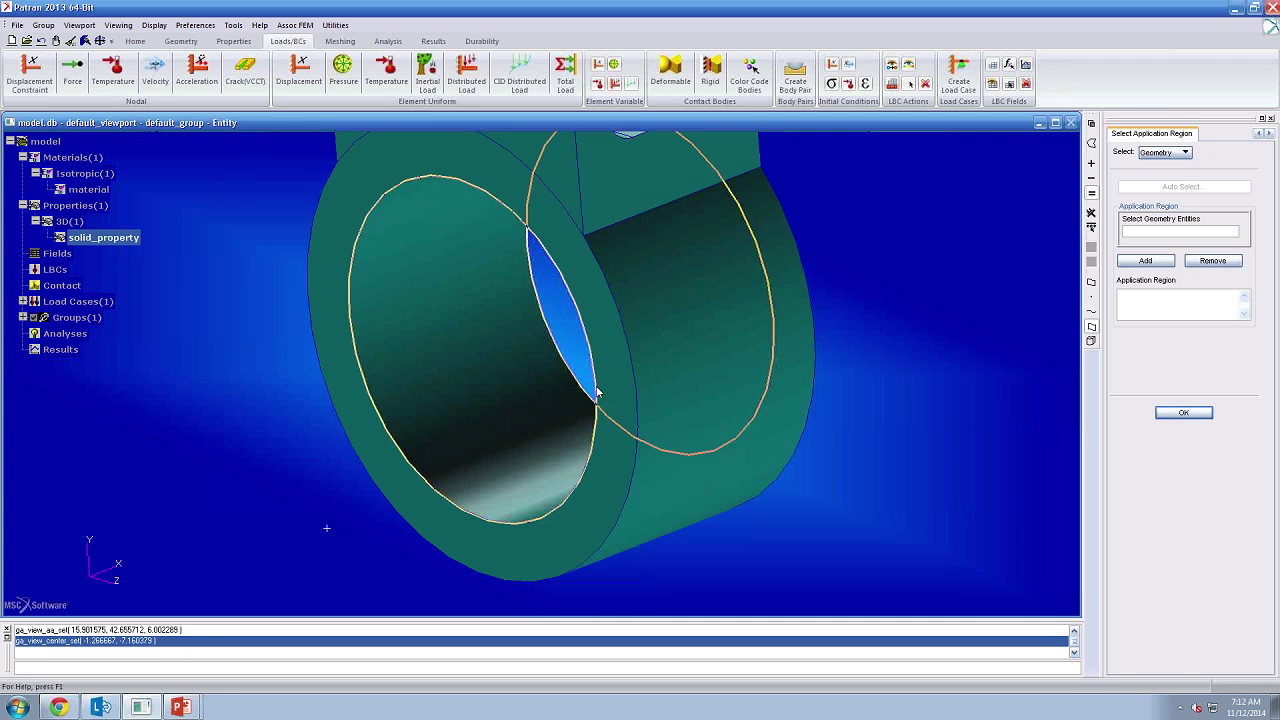
click(596, 390)
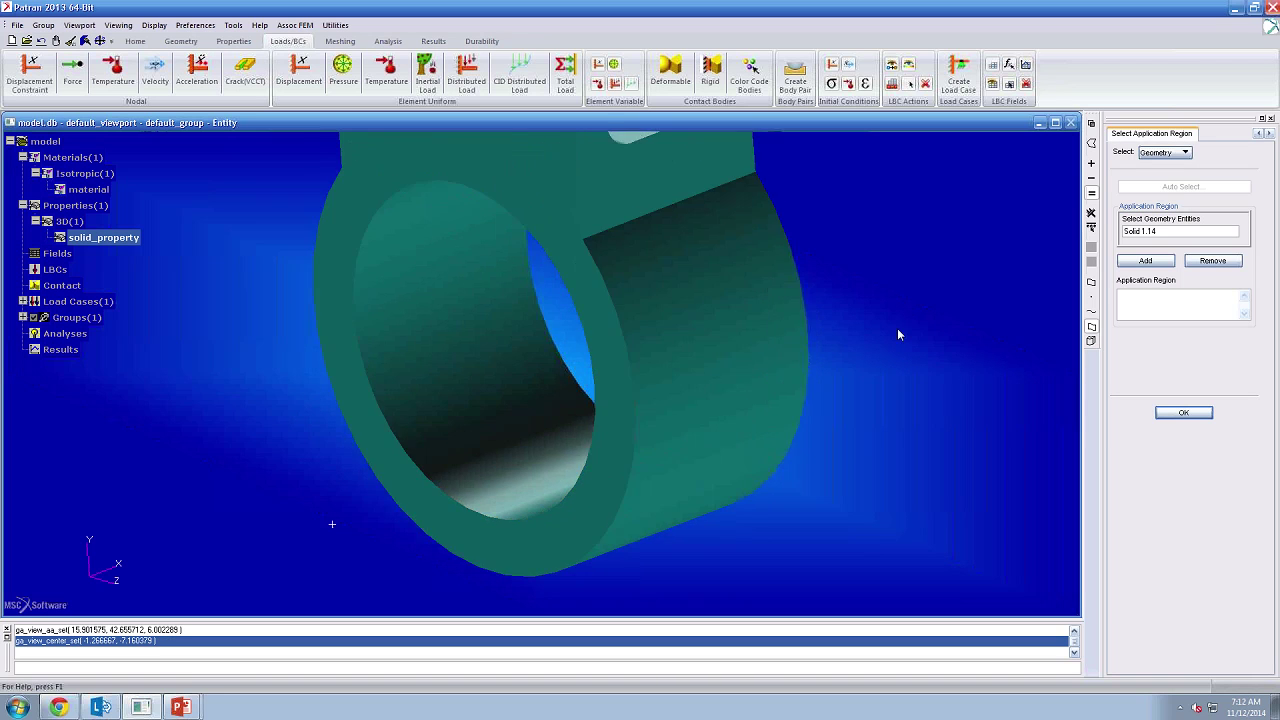
scroll(897, 332, down, 5)
drag(1162, 232, 1117, 235)
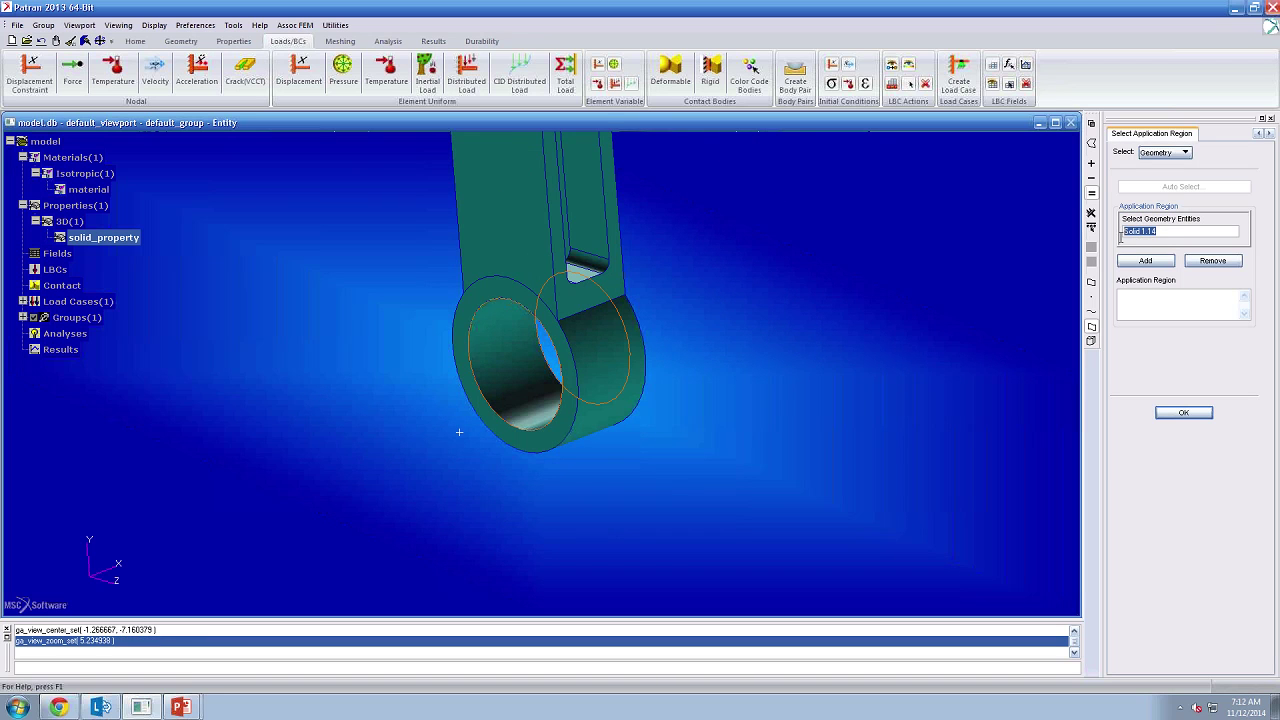
click(1145, 261)
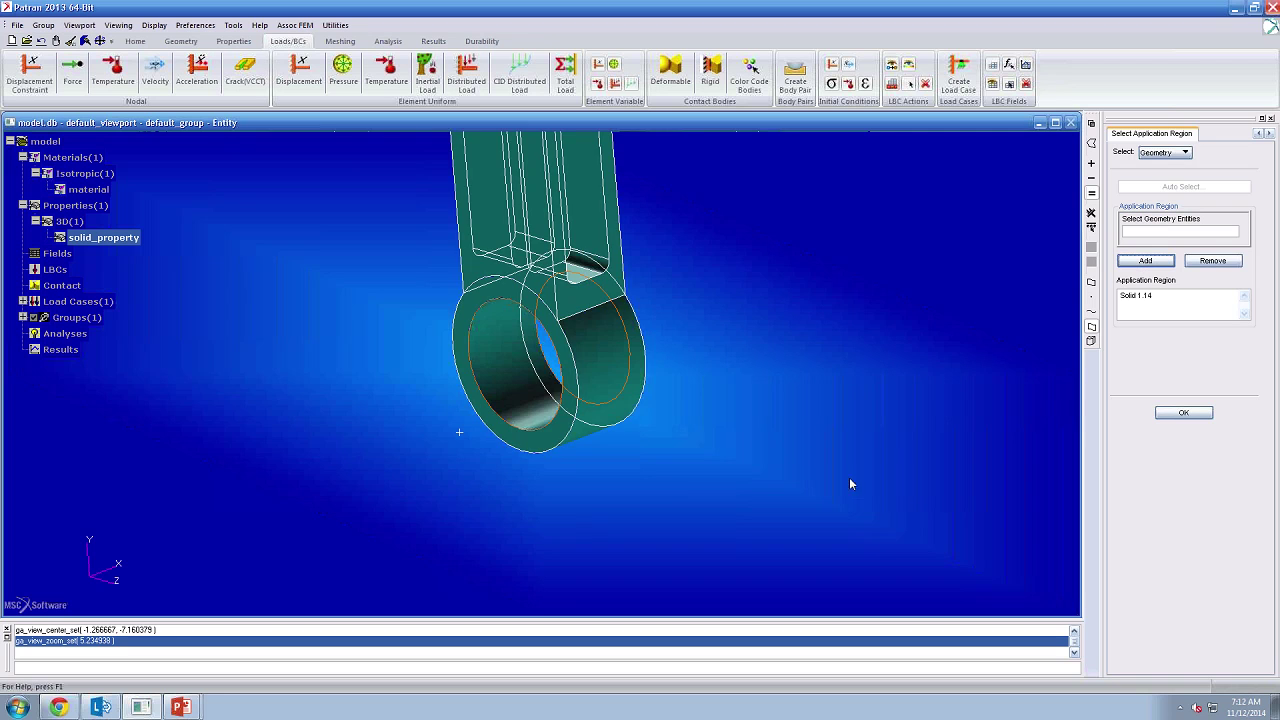
- Review the application region and input data of fixed_constraint, and create the displacement set
middle_drag(842, 480, 854, 474)
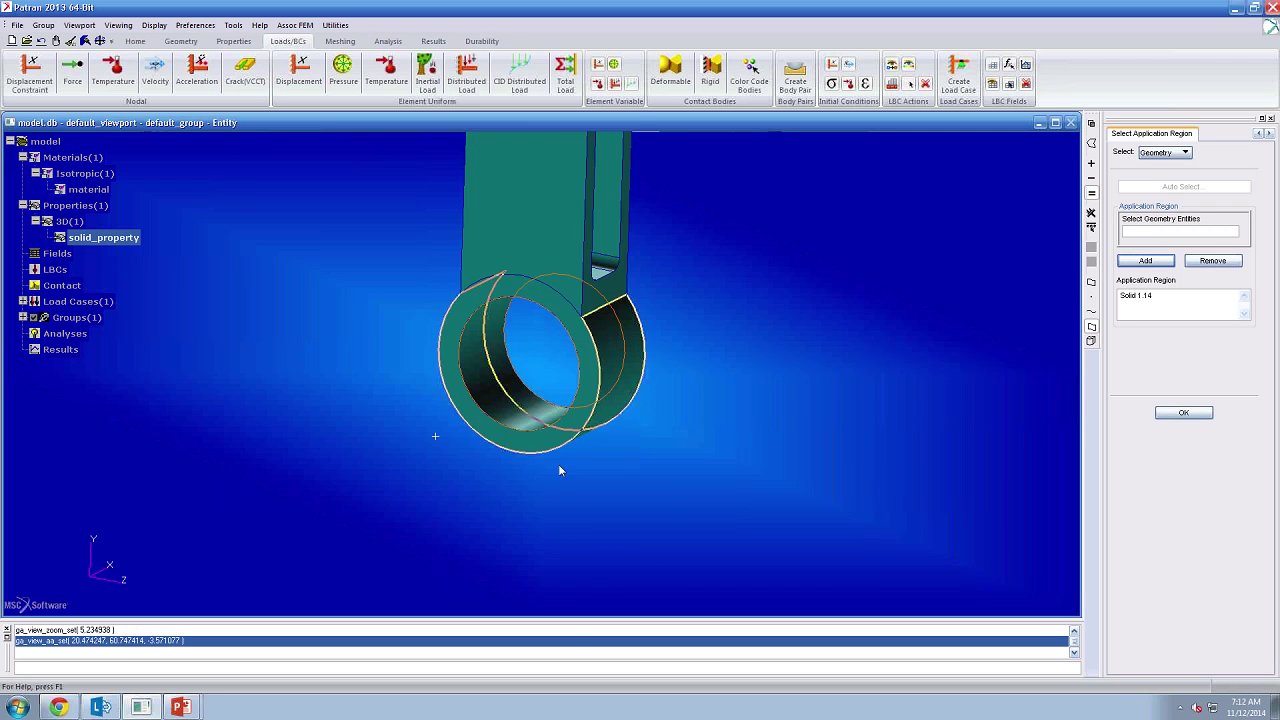
drag(1158, 298, 1121, 302)
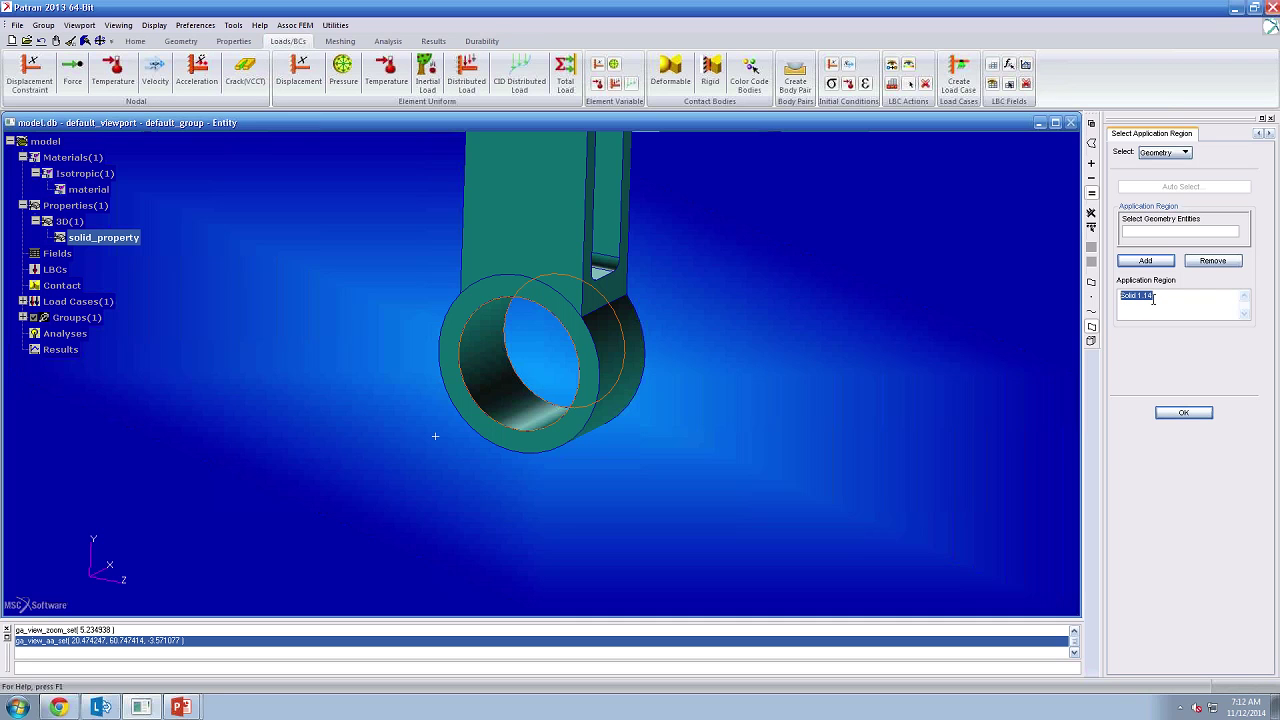
click(1183, 413)
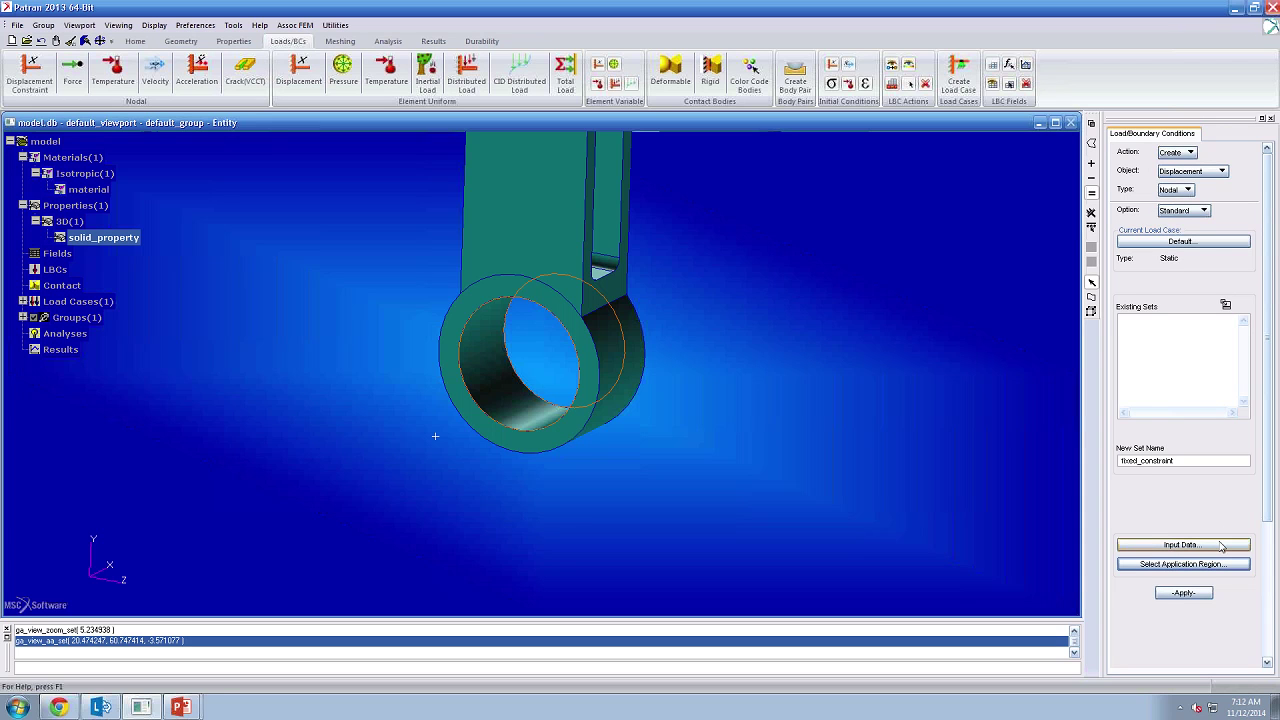
click(1200, 547)
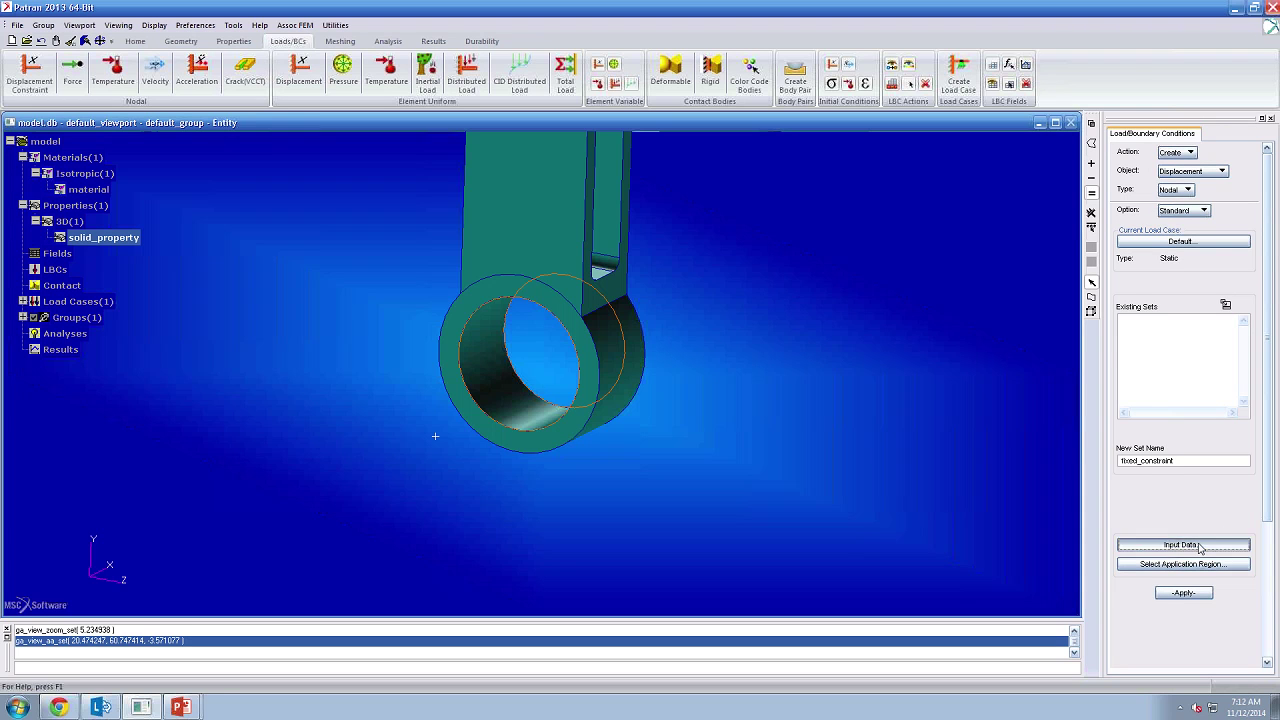
drag(1031, 140, 965, 146)
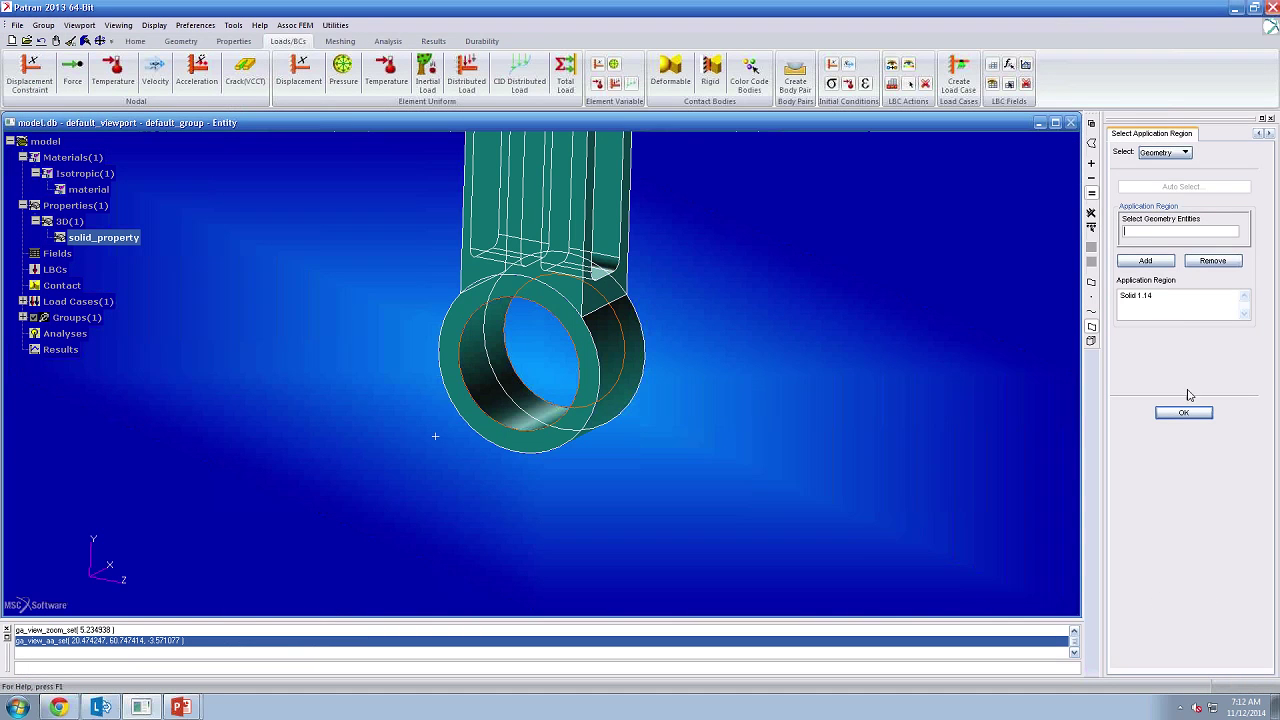
click(1183, 412)
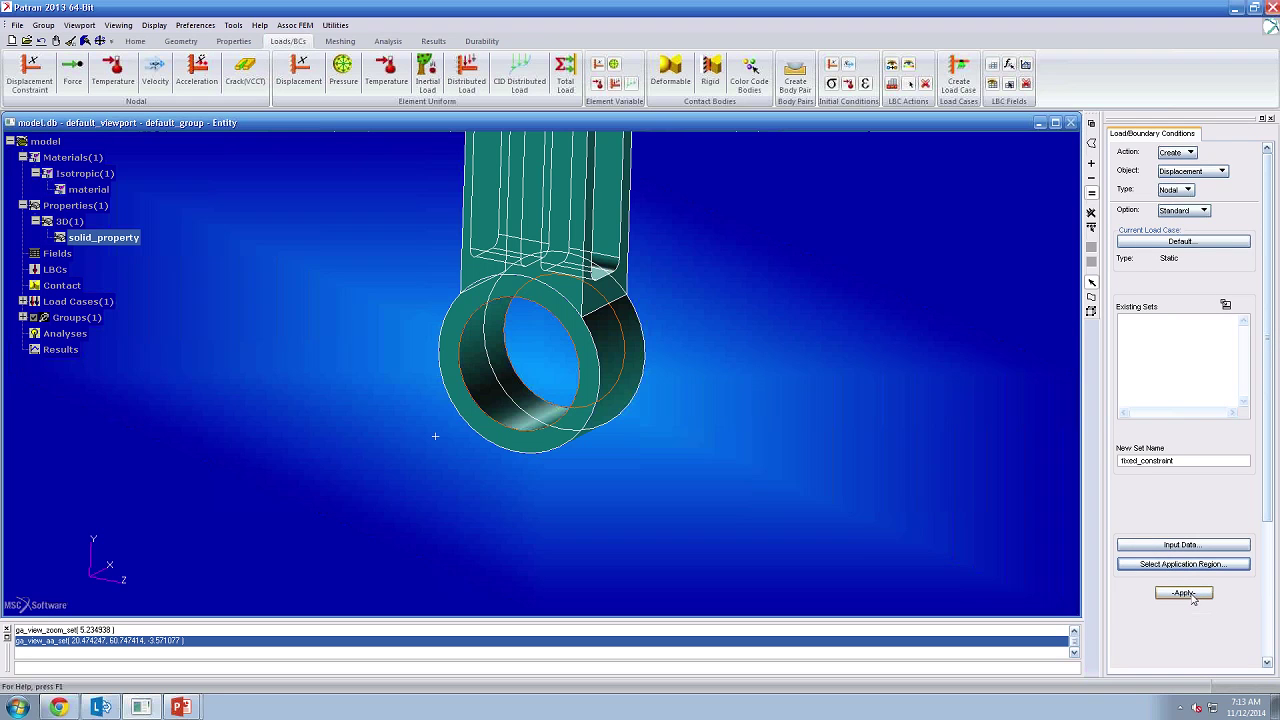
click(1183, 593)
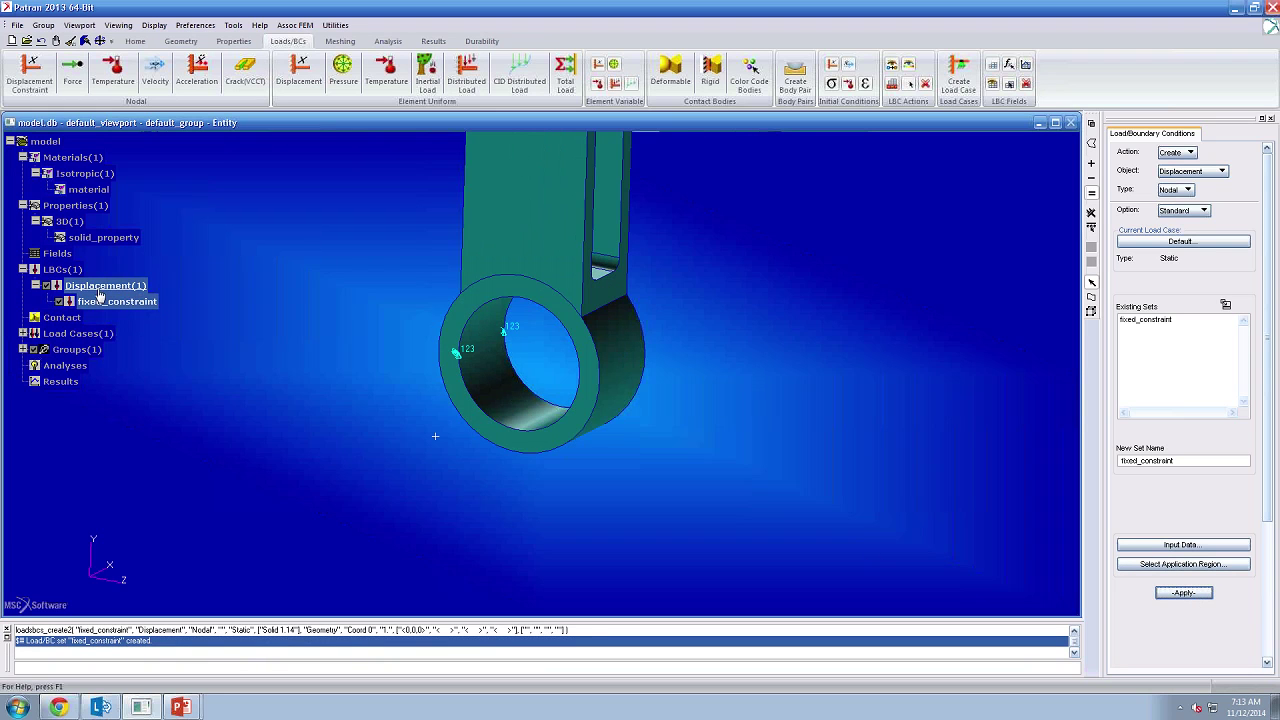
- Start a new element uniform Total Load set named F and set its load vector to <0,-7080,0>
click(112, 302)
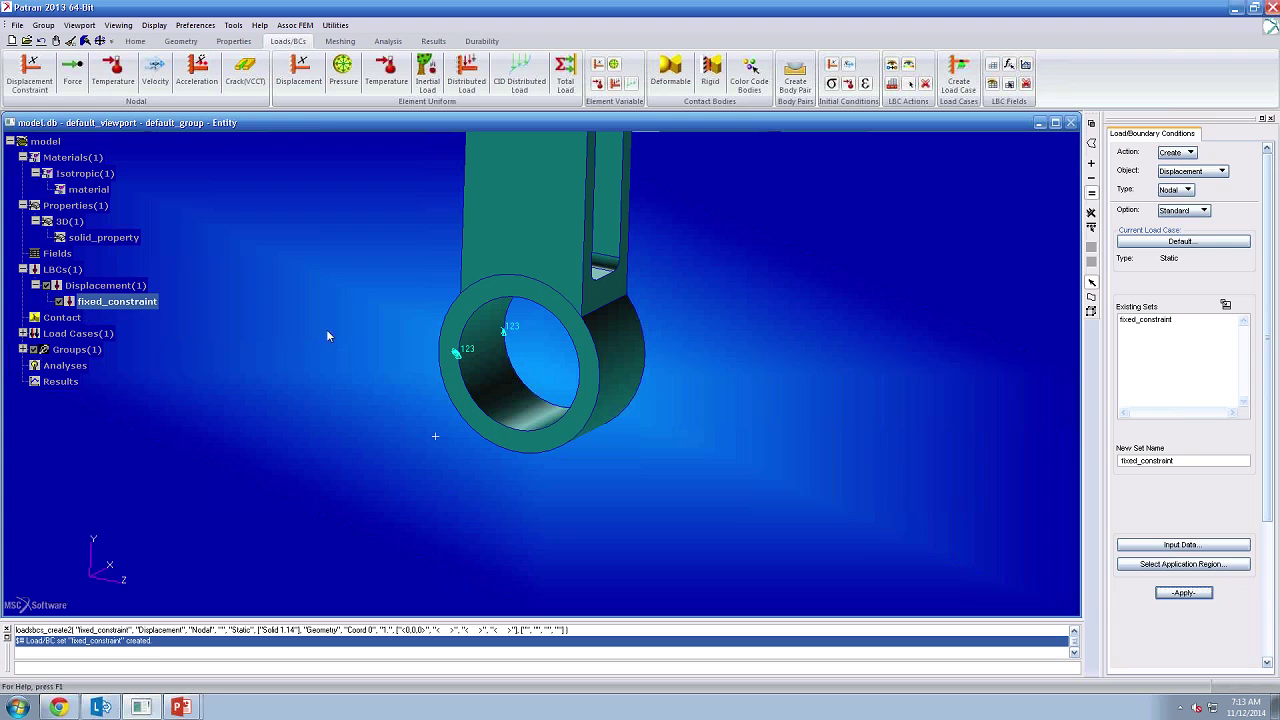
shift+middle_drag(343, 322, 348, 362)
mouse_move(683, 186)
ctrl+middle_down()
mouse_move(676, 259)
mouse_move(652, 282)
ctrl+middle_up()
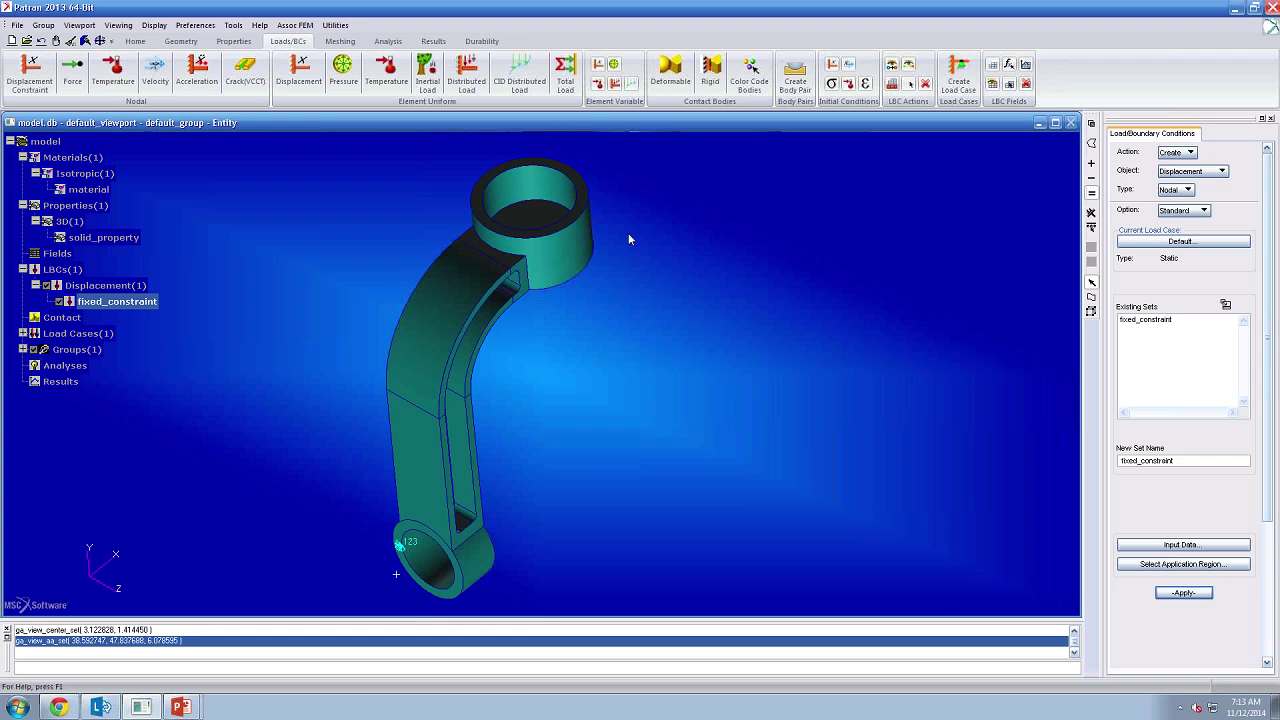
click(564, 86)
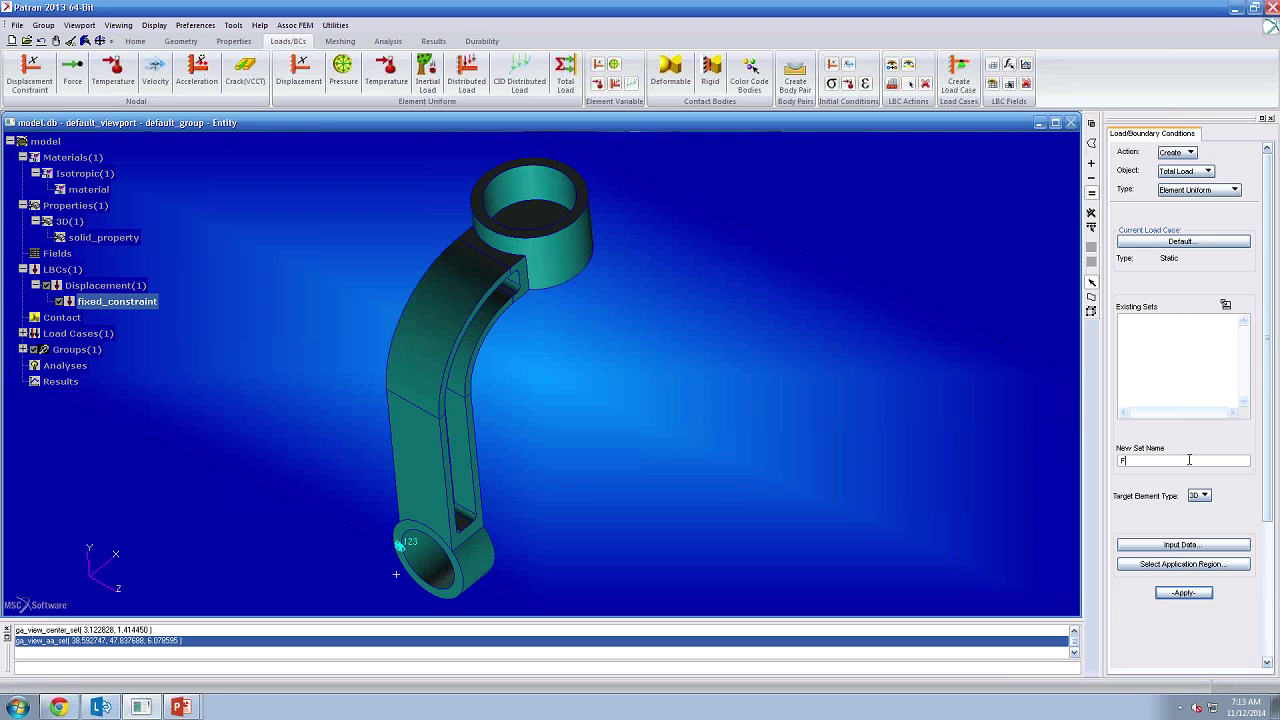
click(1183, 544)
click(1020, 140)
text(<0,-7000,0>)
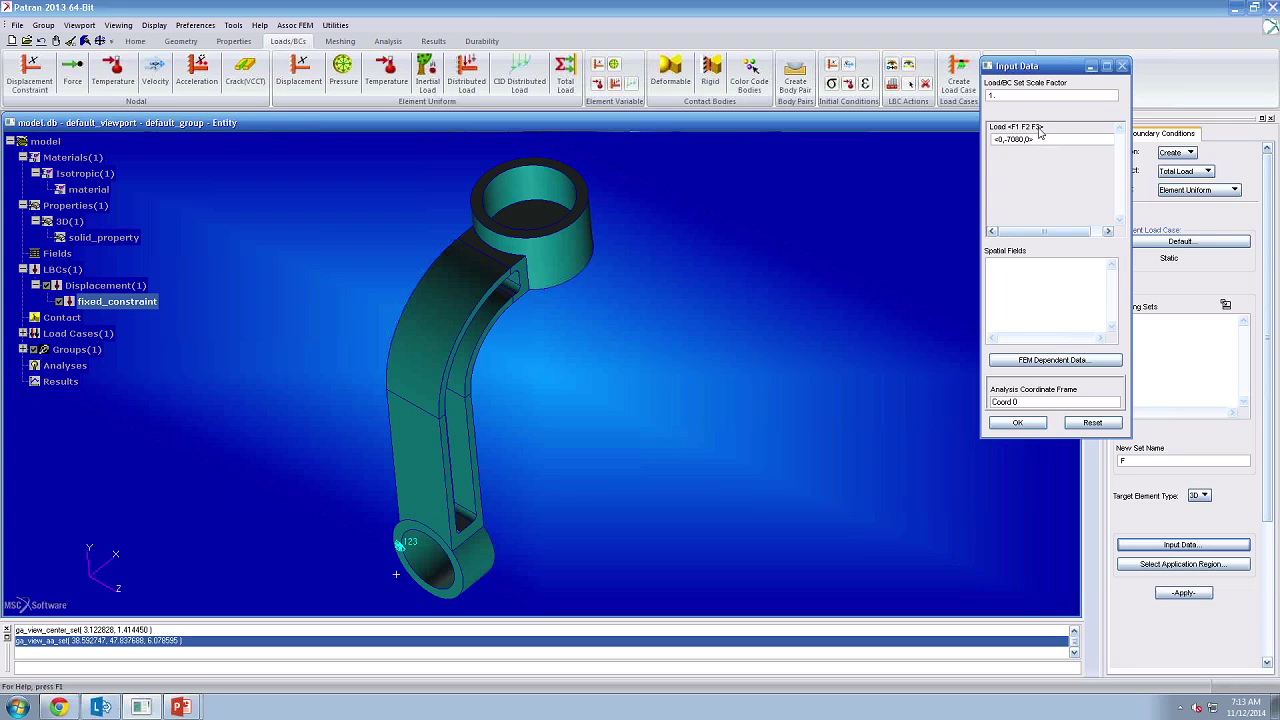
drag(1038, 139, 1017, 139)
click(992, 401)
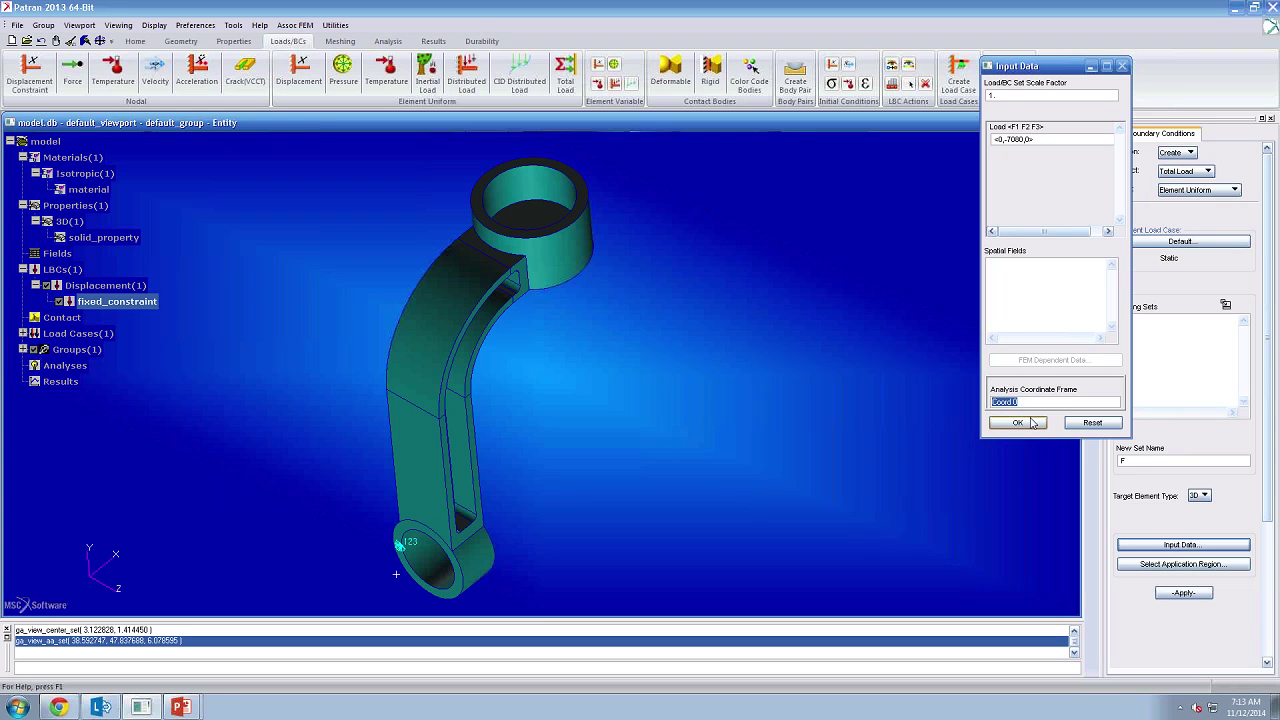
click(1033, 424)
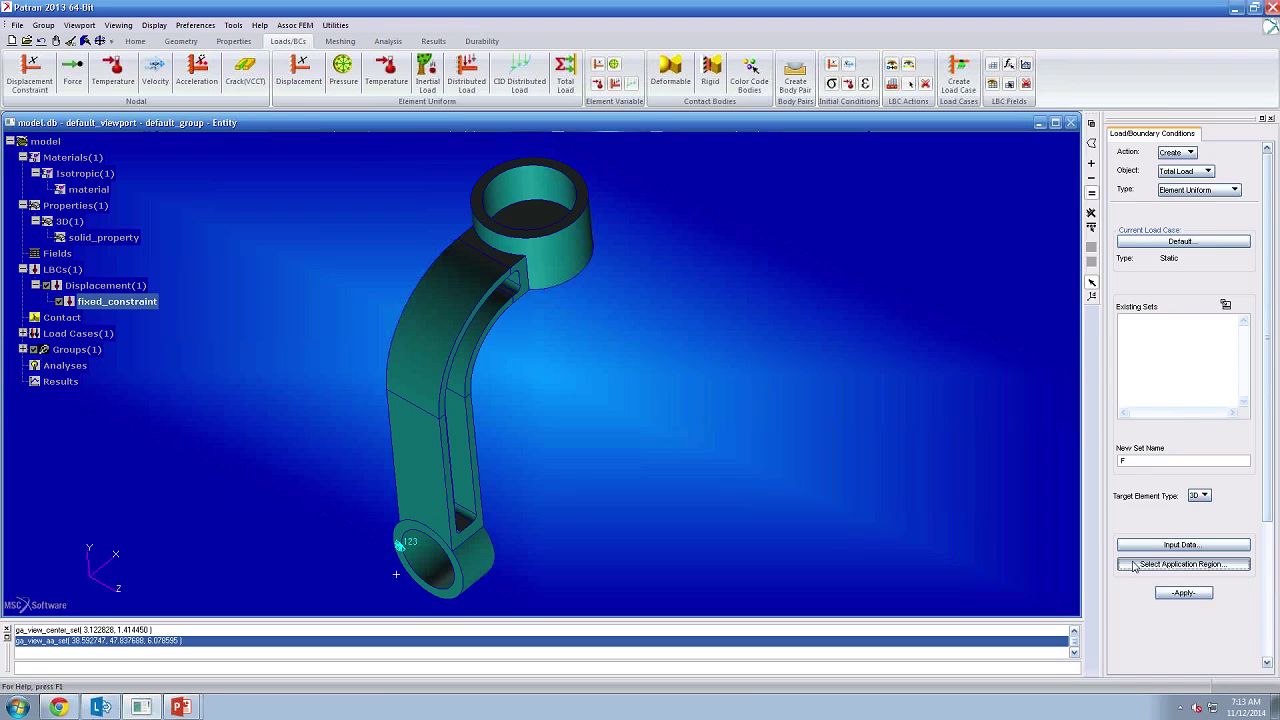
- Set the inner cylindrical face of the strut's upper ring as F's application region and create the load set
click(1134, 566)
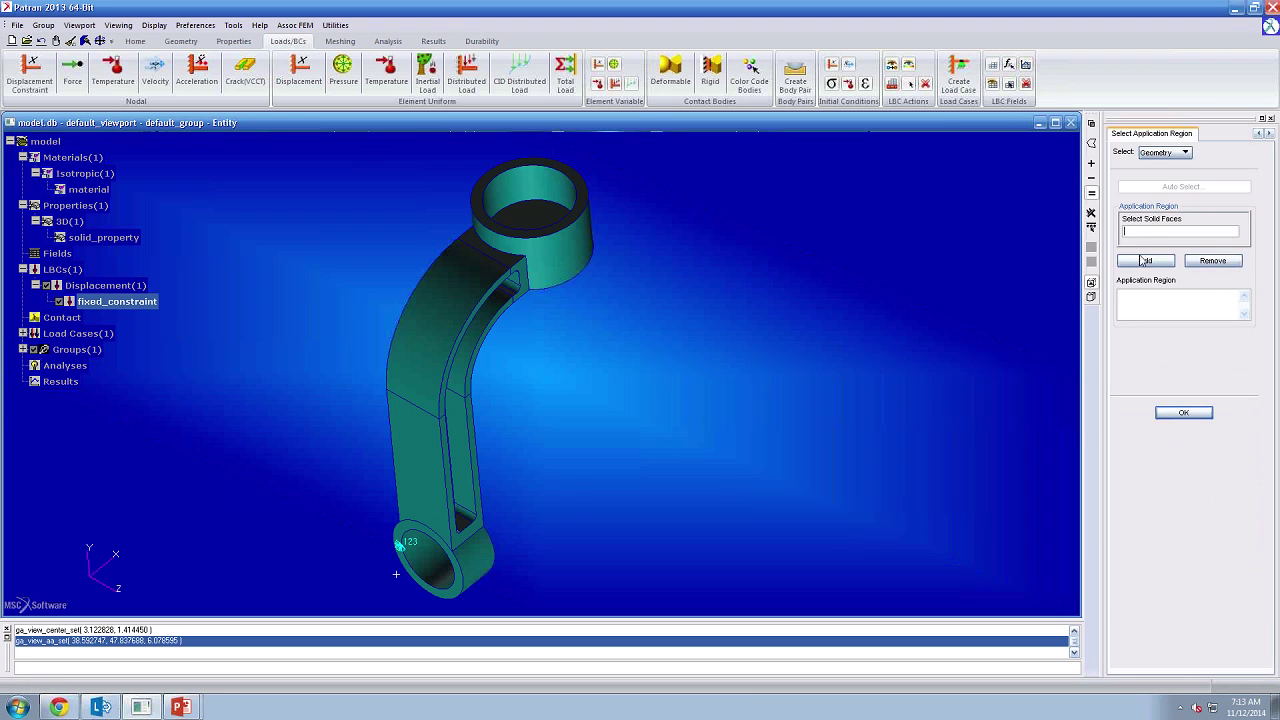
click(566, 218)
middle_drag(687, 199, 690, 225)
shift+middle_drag(765, 210, 783, 206)
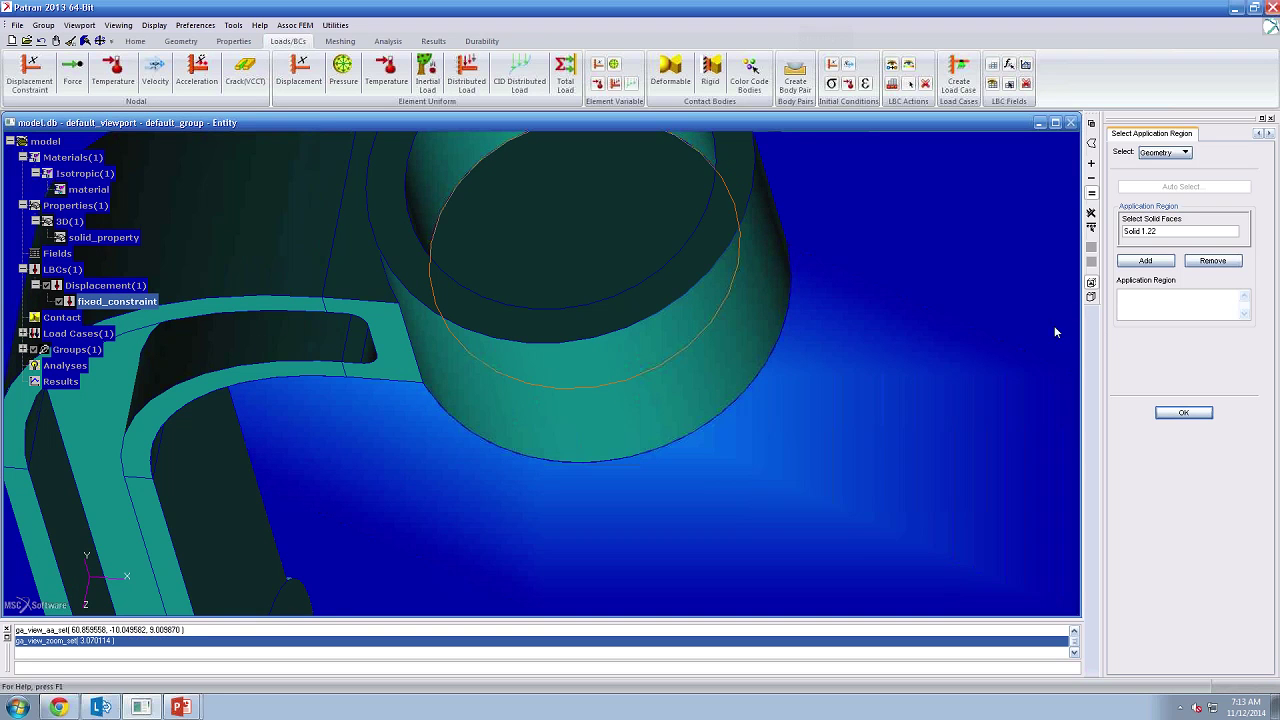
drag(1157, 231, 1121, 232)
click(1146, 261)
click(1135, 295)
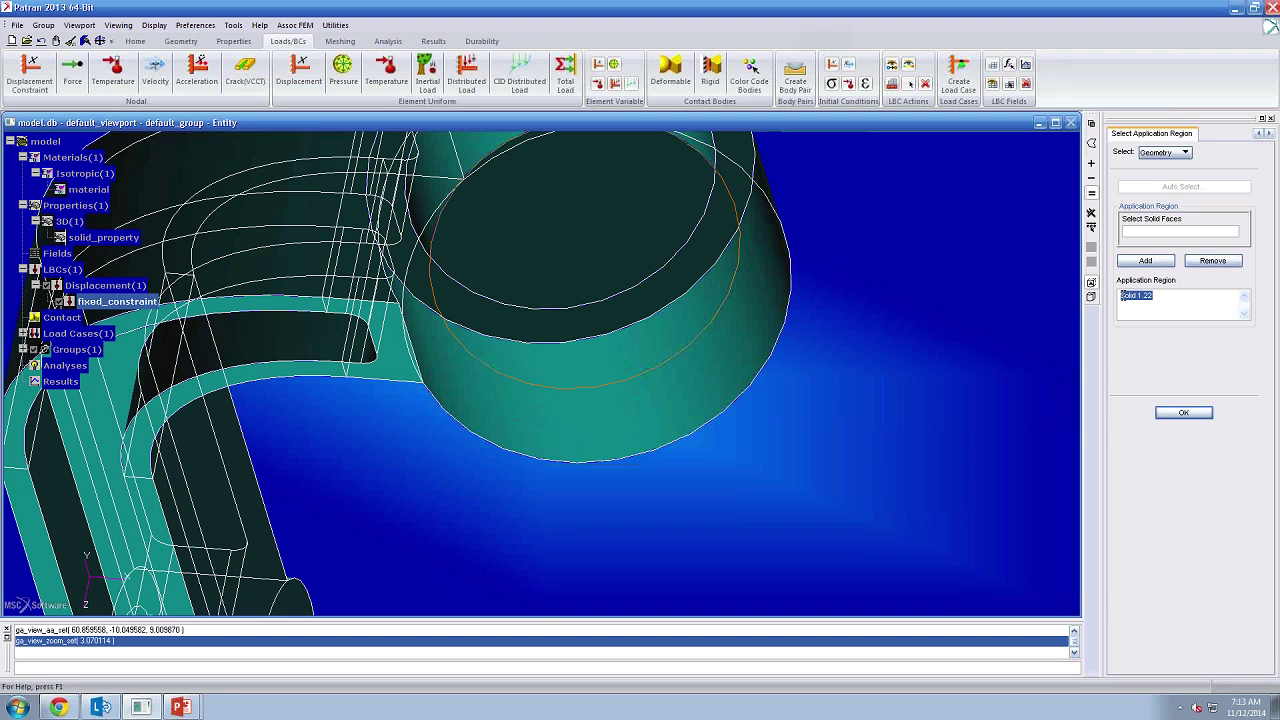
click(1184, 415)
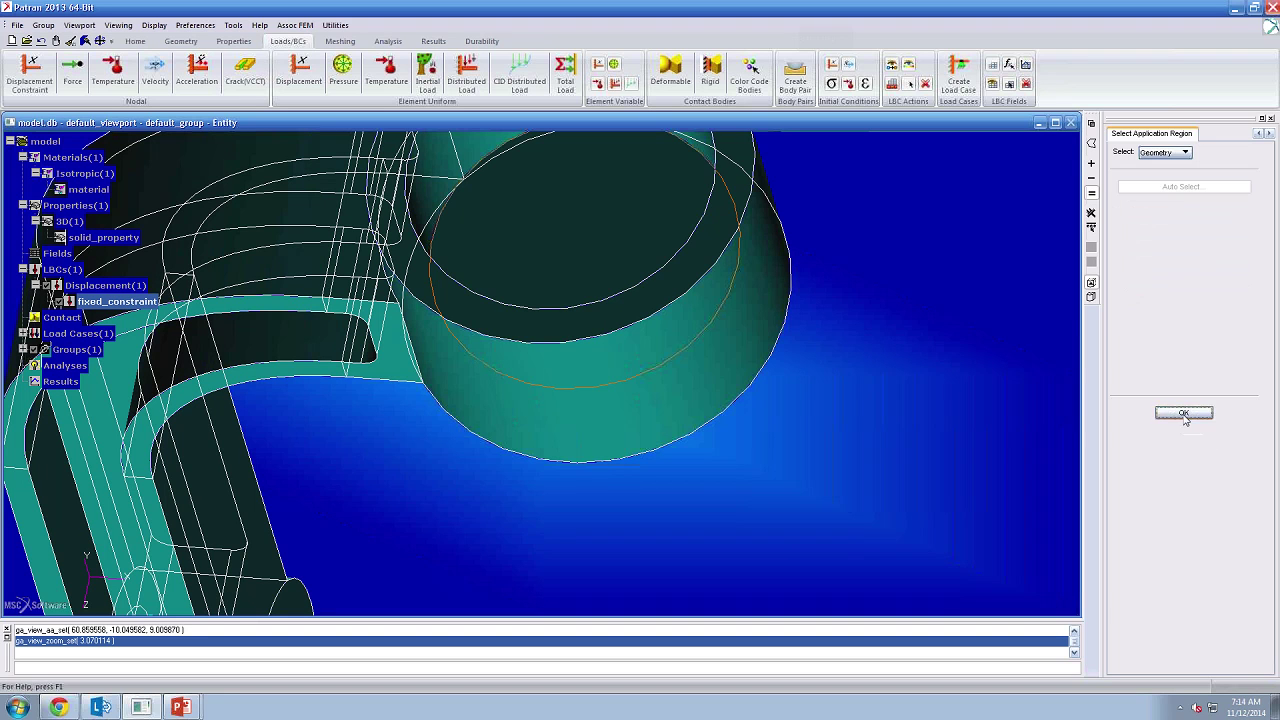
scroll(975, 488, down, 5)
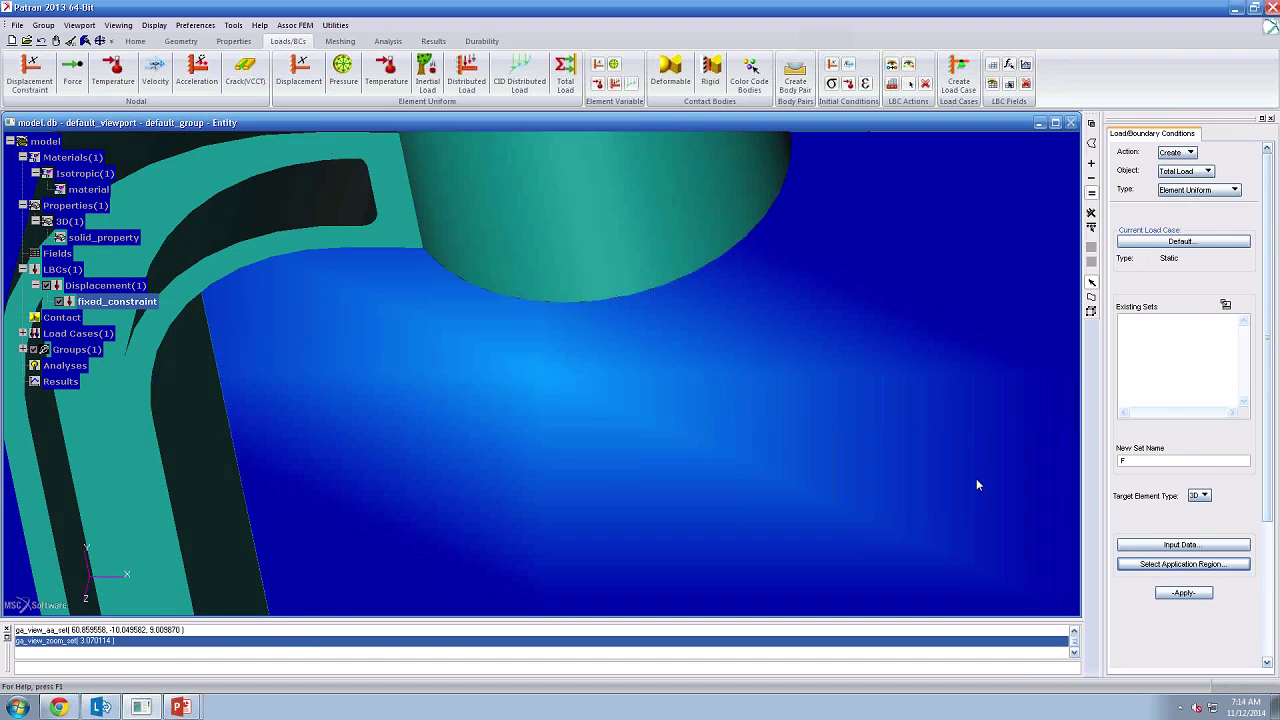
click(1183, 592)
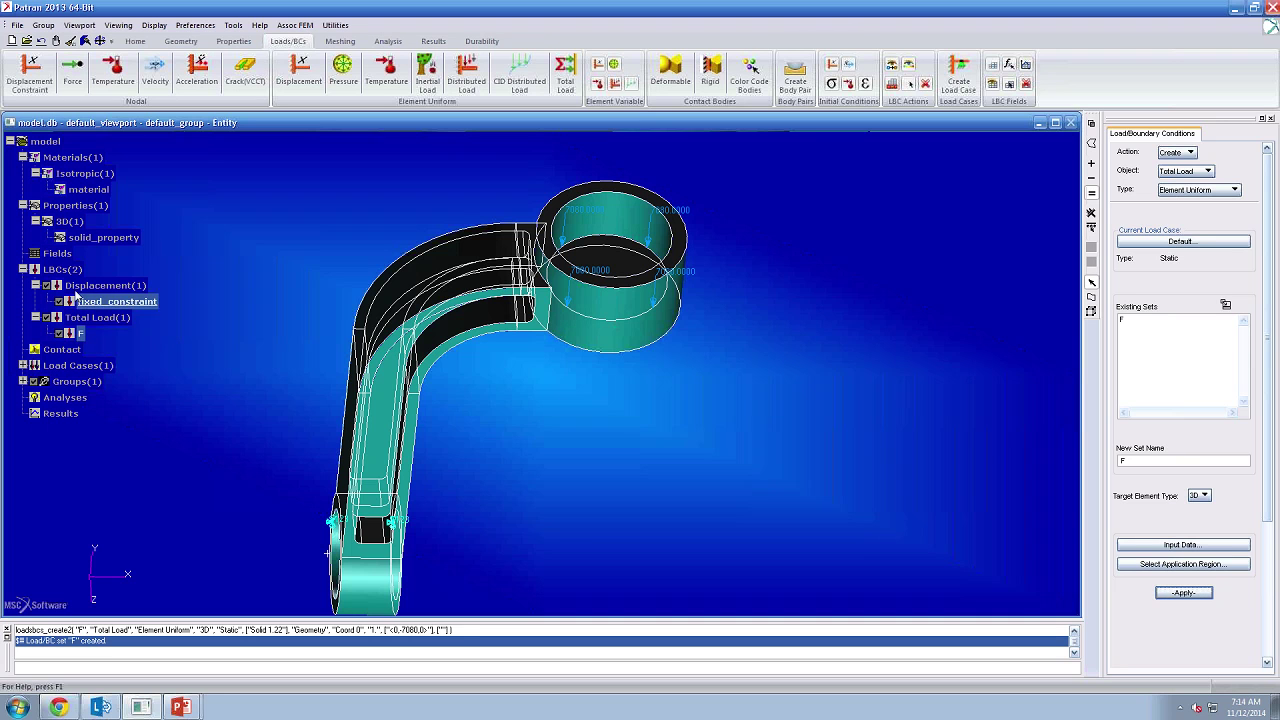
mouse_move(601, 335)
middle_down()
mouse_move(586, 331)
mouse_move(612, 314)
mouse_move(627, 329)
middle_up()
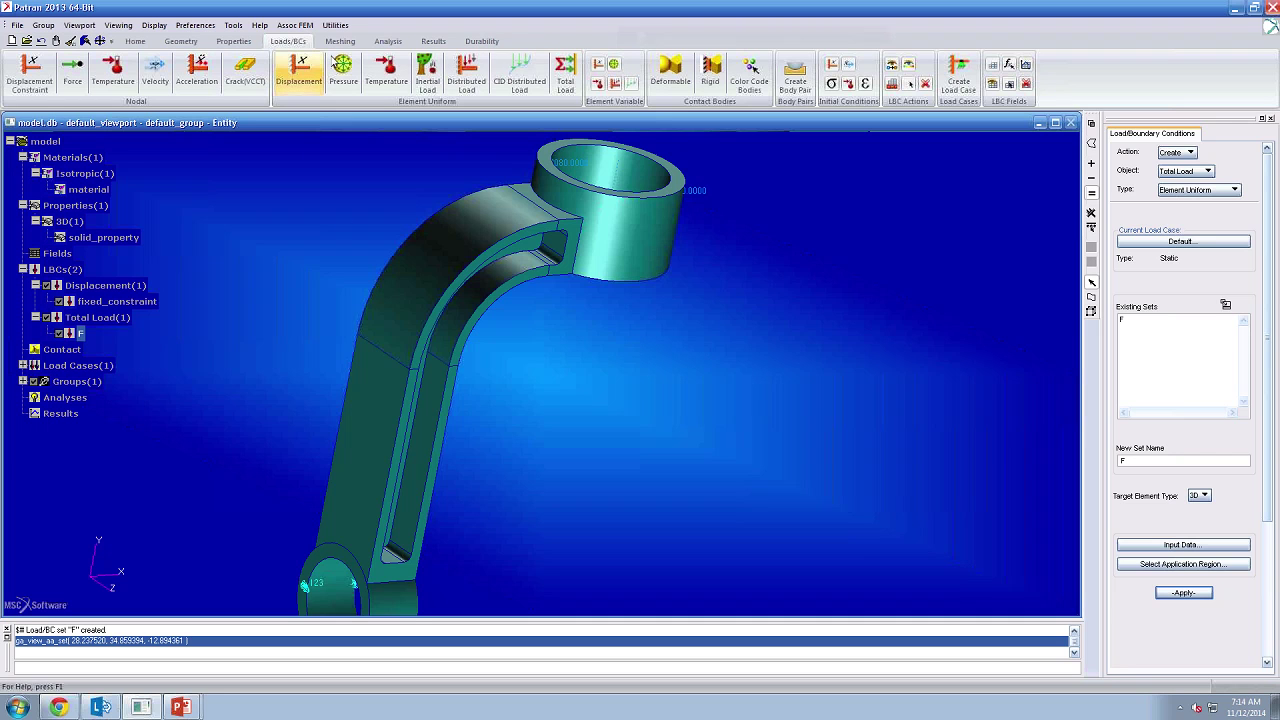
- Mesh the whole strut solid with Tet10 elements using TetMesh, with automatic edge length off and a global edge length of 0.5
click(338, 42)
middle_drag(621, 375, 690, 362)
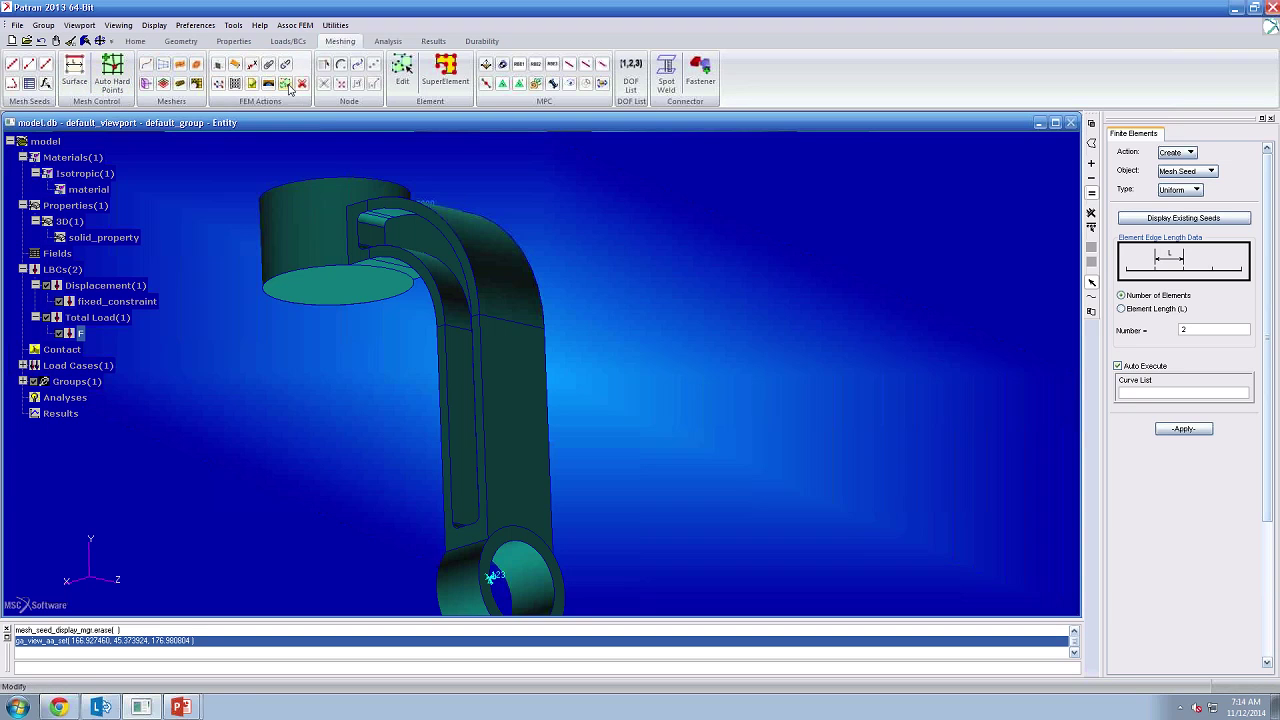
click(198, 65)
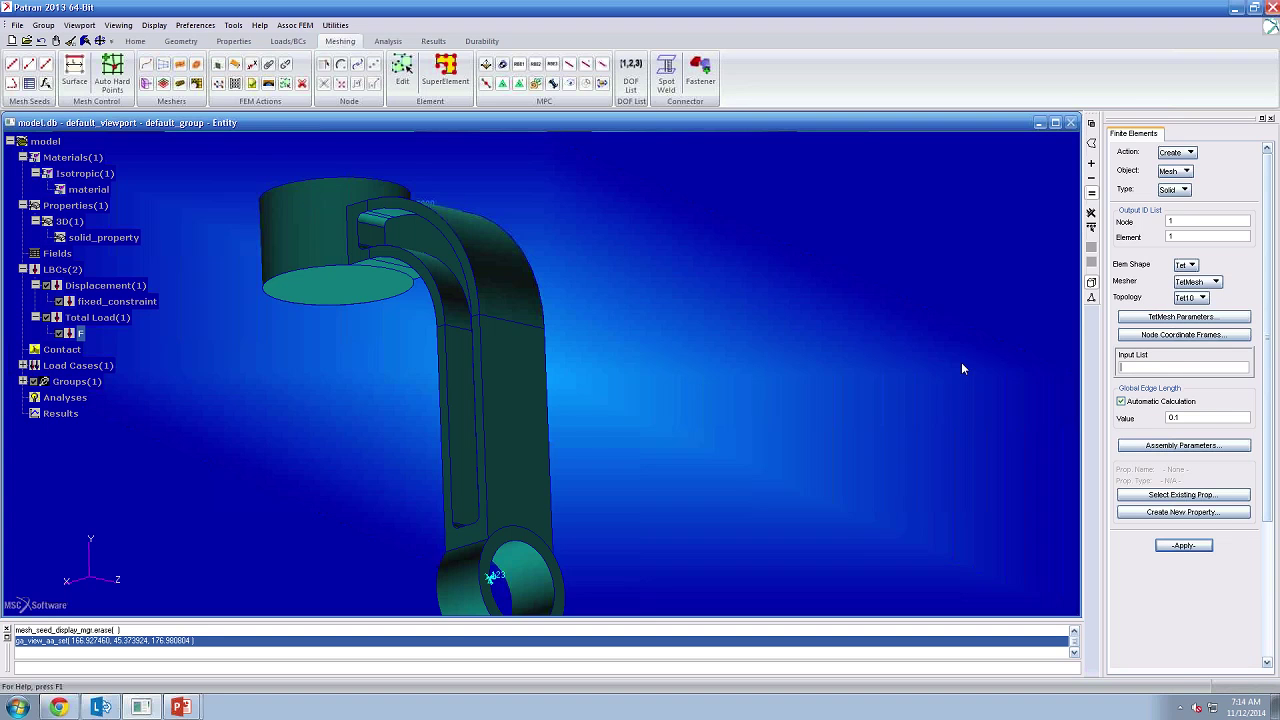
click(488, 410)
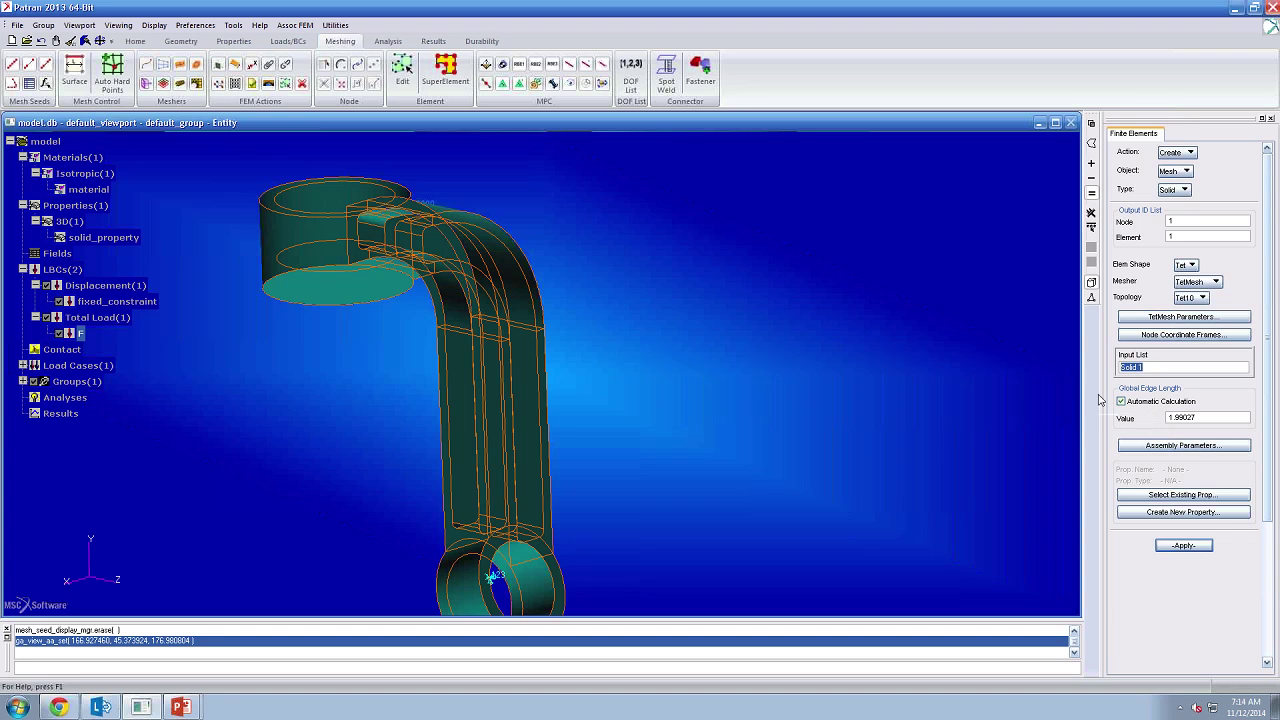
middle_drag(1022, 407, 970, 412)
click(1121, 401)
text(.5)
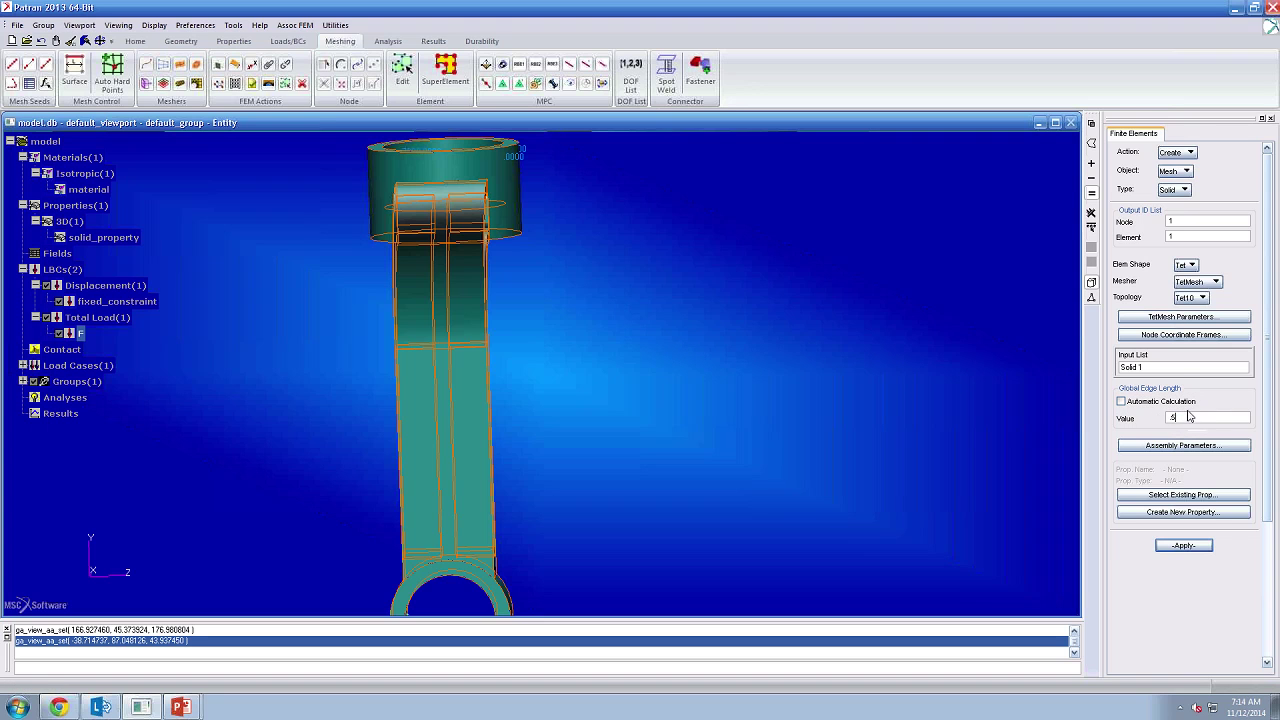
middle_drag(822, 421, 850, 412)
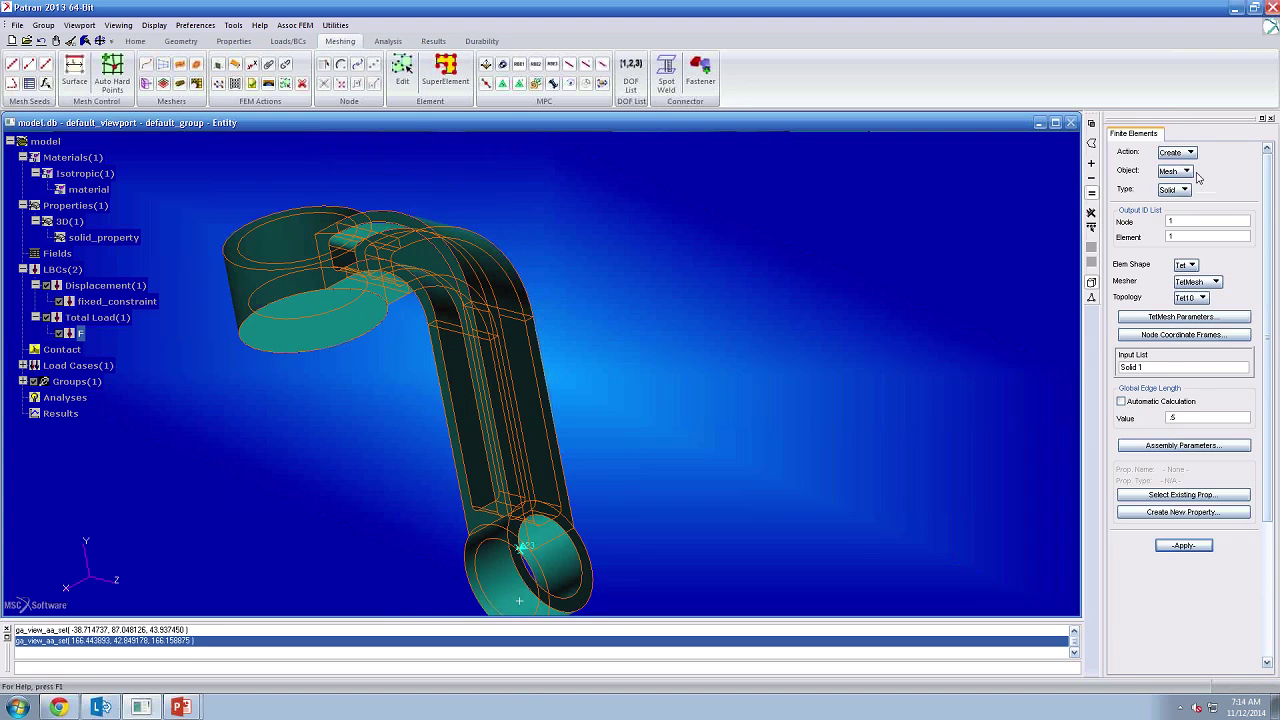
click(1202, 549)
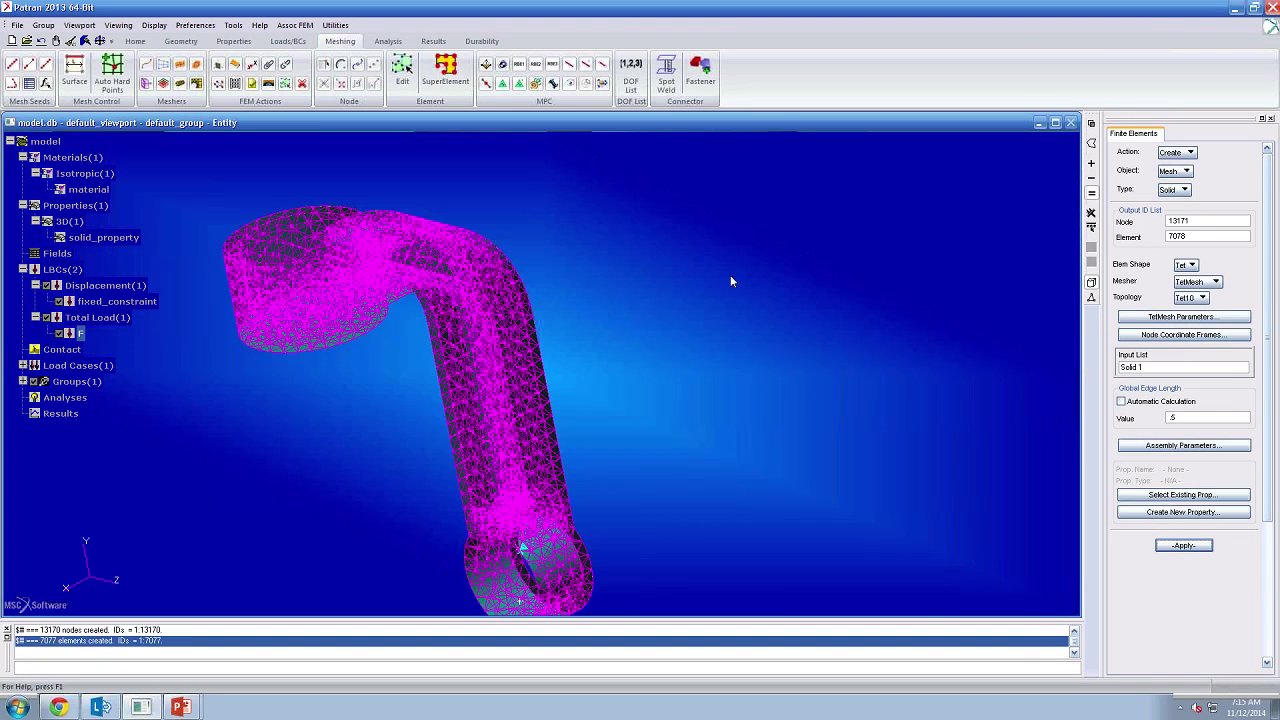
- Plot the load and boundary condition markers on the meshed strut and check them around both rings
mouse_move(713, 301)
middle_down()
mouse_move(663, 307)
mouse_move(746, 272)
middle_up()
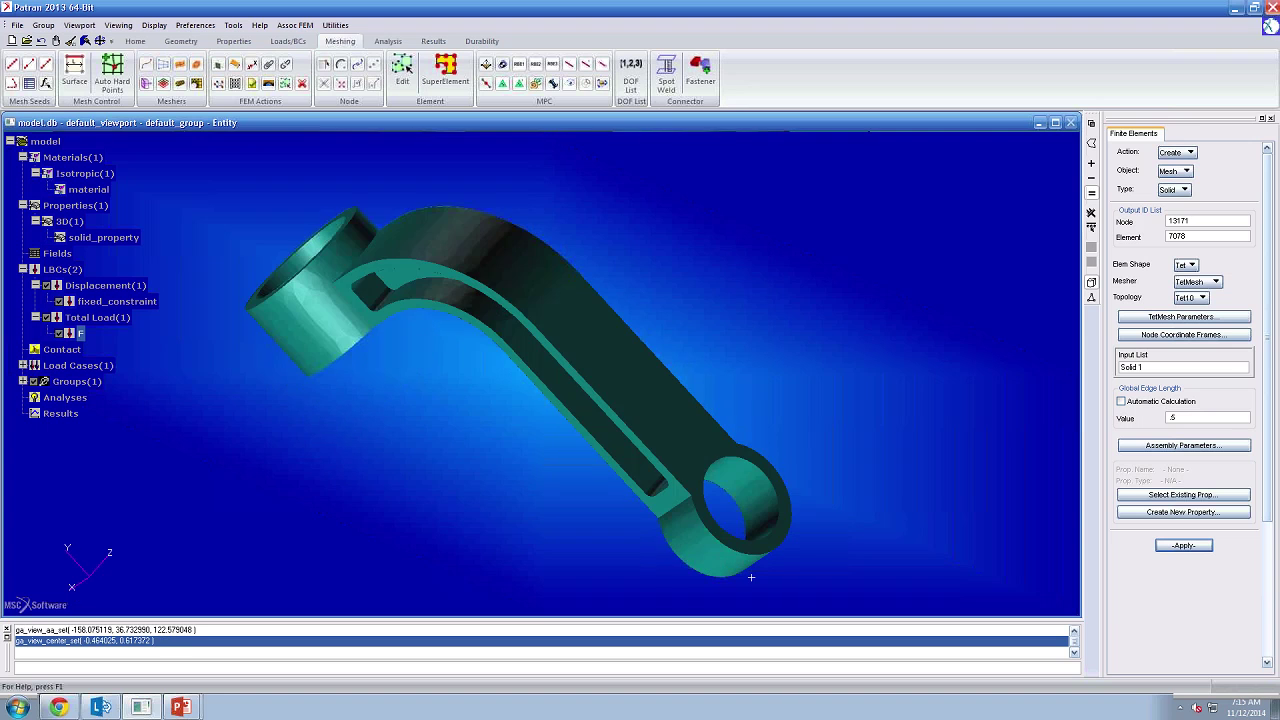
click(135, 41)
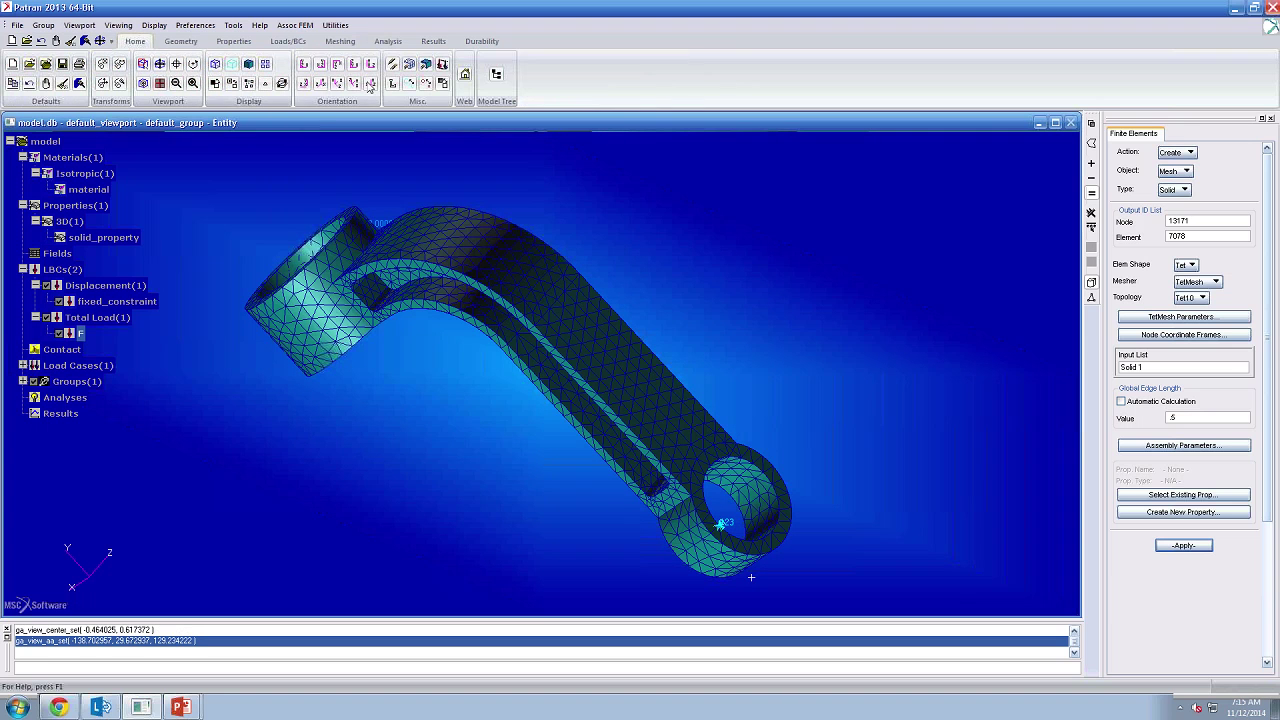
click(443, 66)
middle_drag(684, 294, 594, 317)
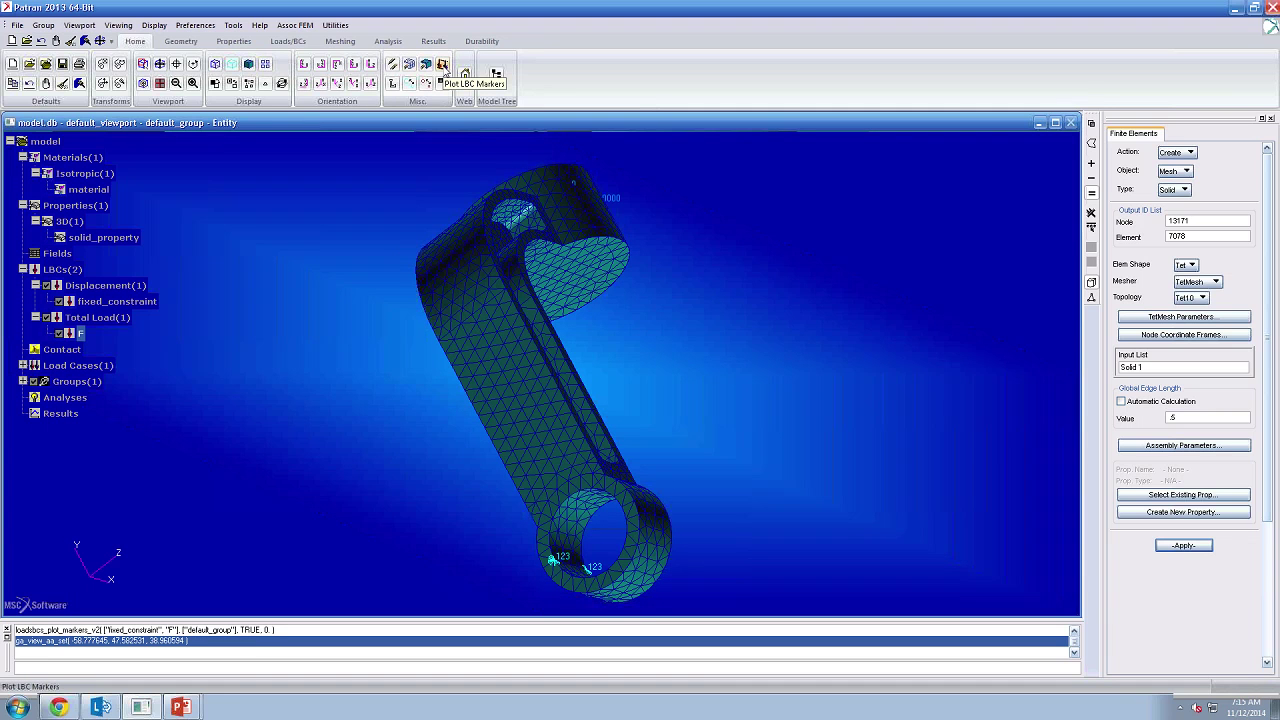
click(443, 66)
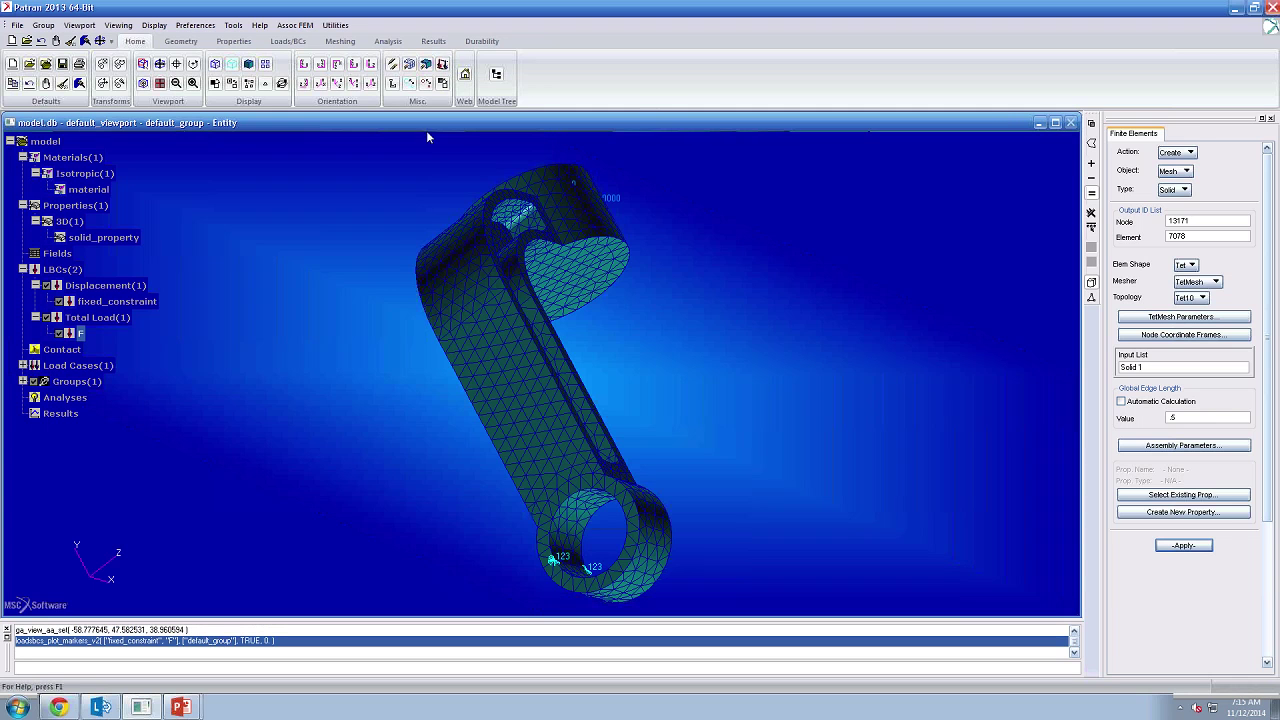
middle_drag(438, 173, 368, 155)
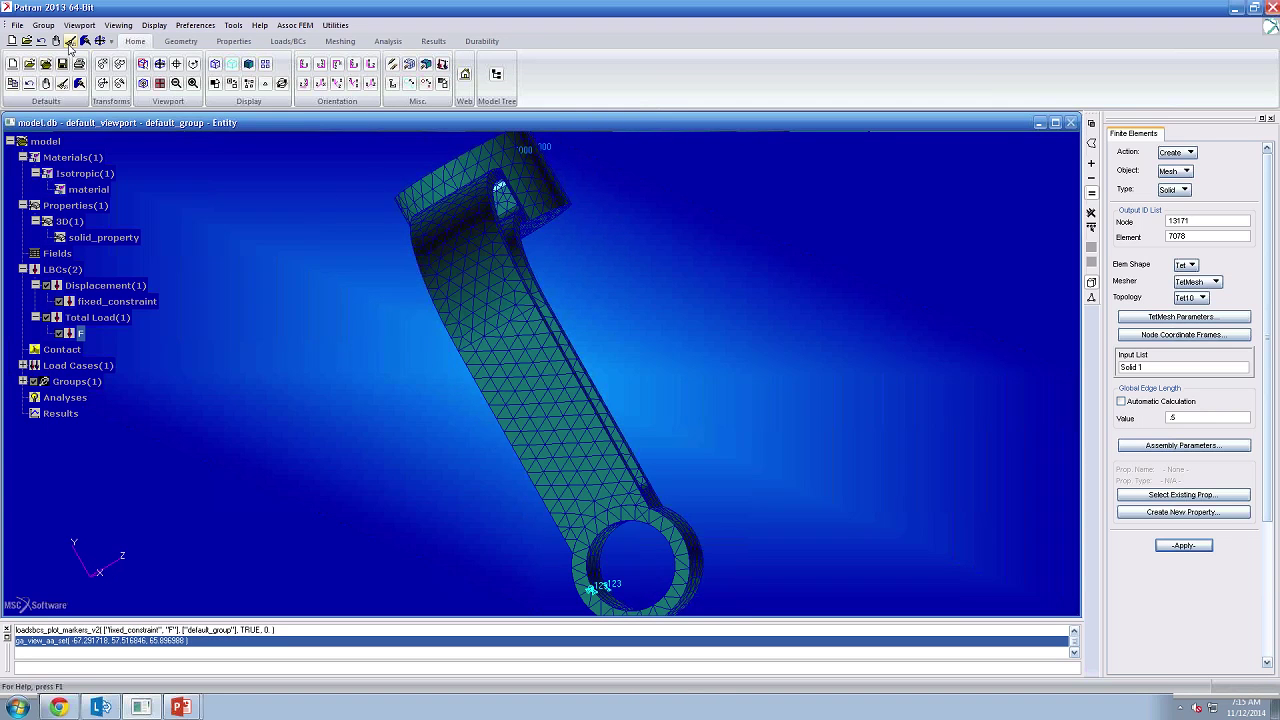
- Clean up the display, restore smooth shading of the meshed strut, and replot the load and constraint markers
click(70, 42)
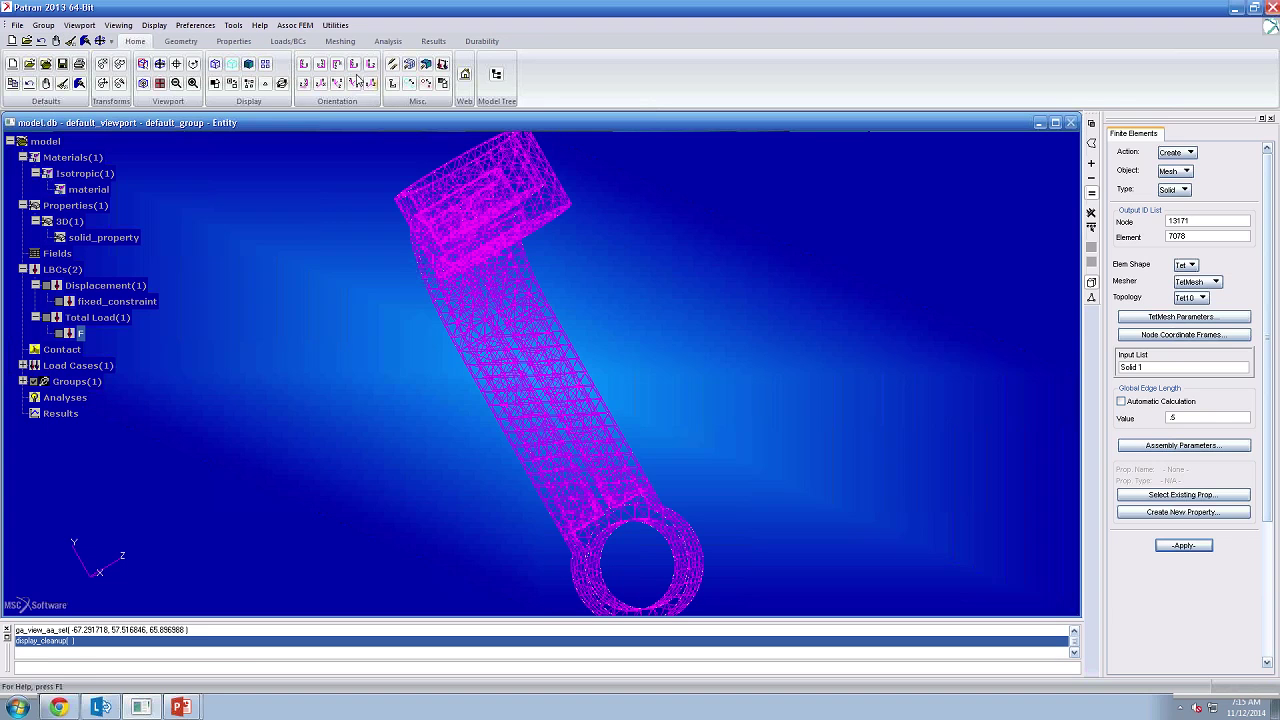
click(249, 64)
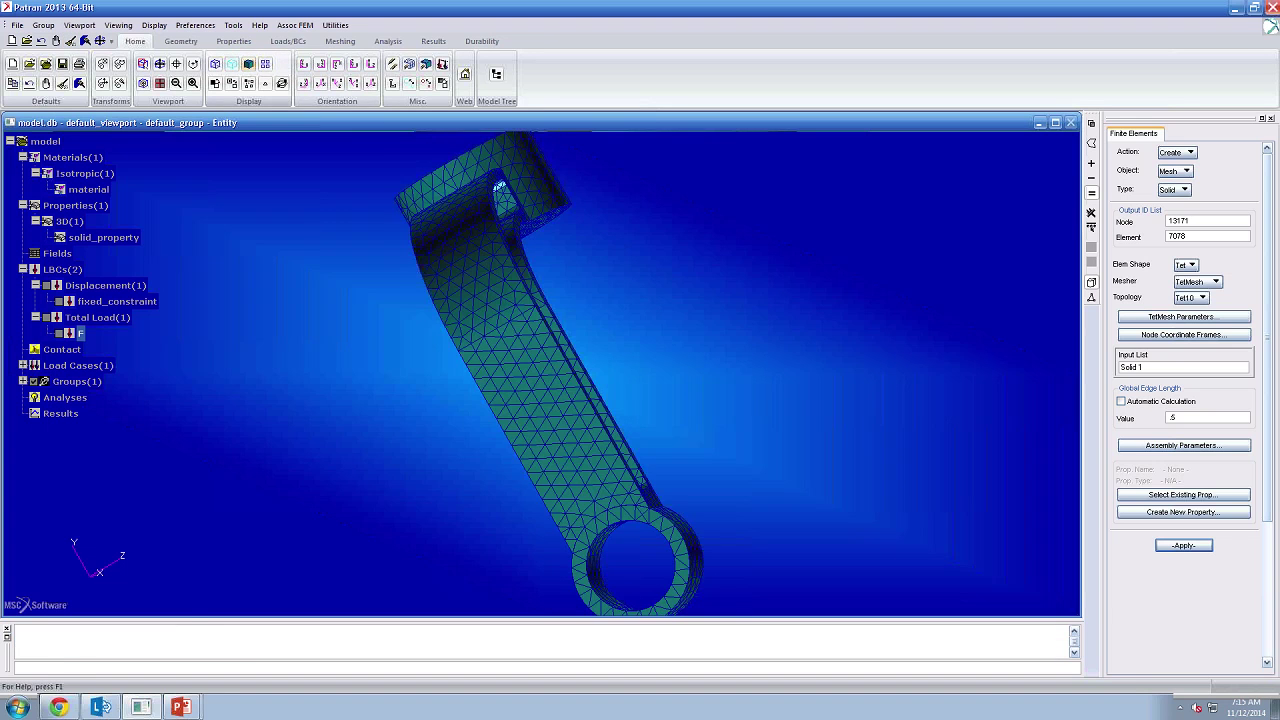
click(443, 64)
mouse_move(718, 380)
middle_down()
mouse_move(732, 366)
mouse_move(719, 358)
middle_up()
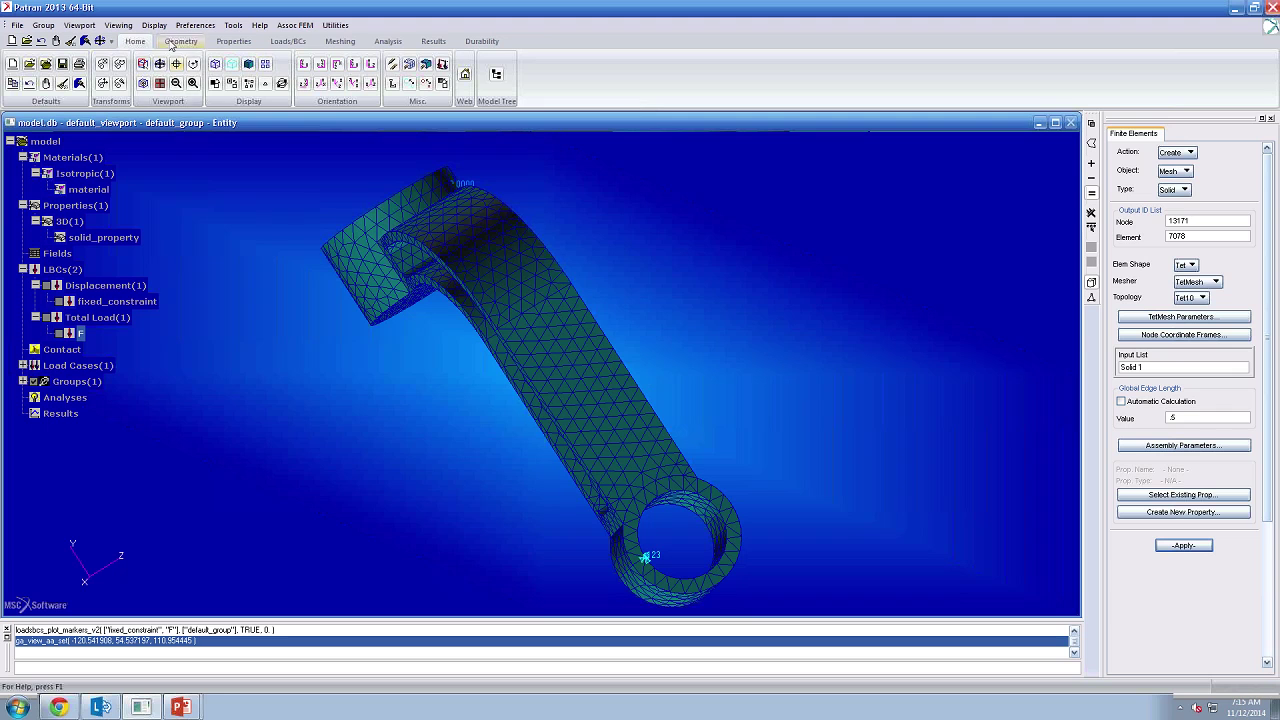
- Set the load and boundary condition markers to show on FEM only, replot them, and inspect them at both rings
click(154, 25)
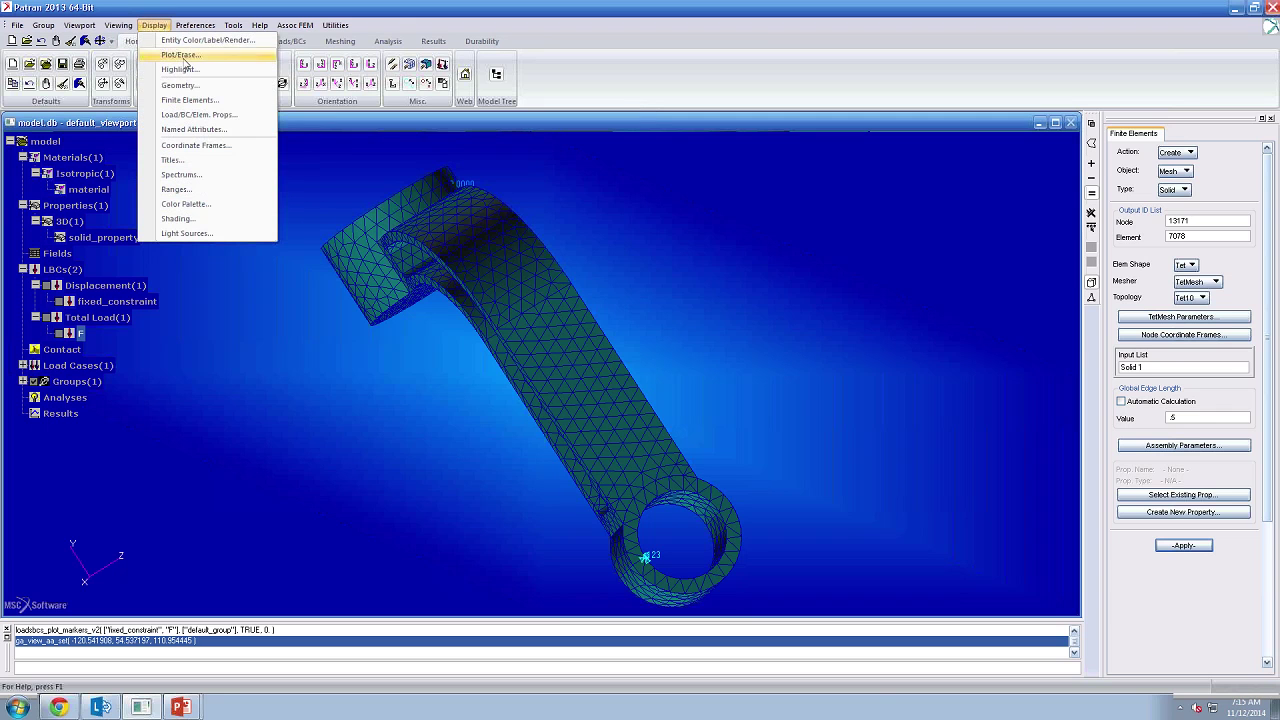
click(237, 116)
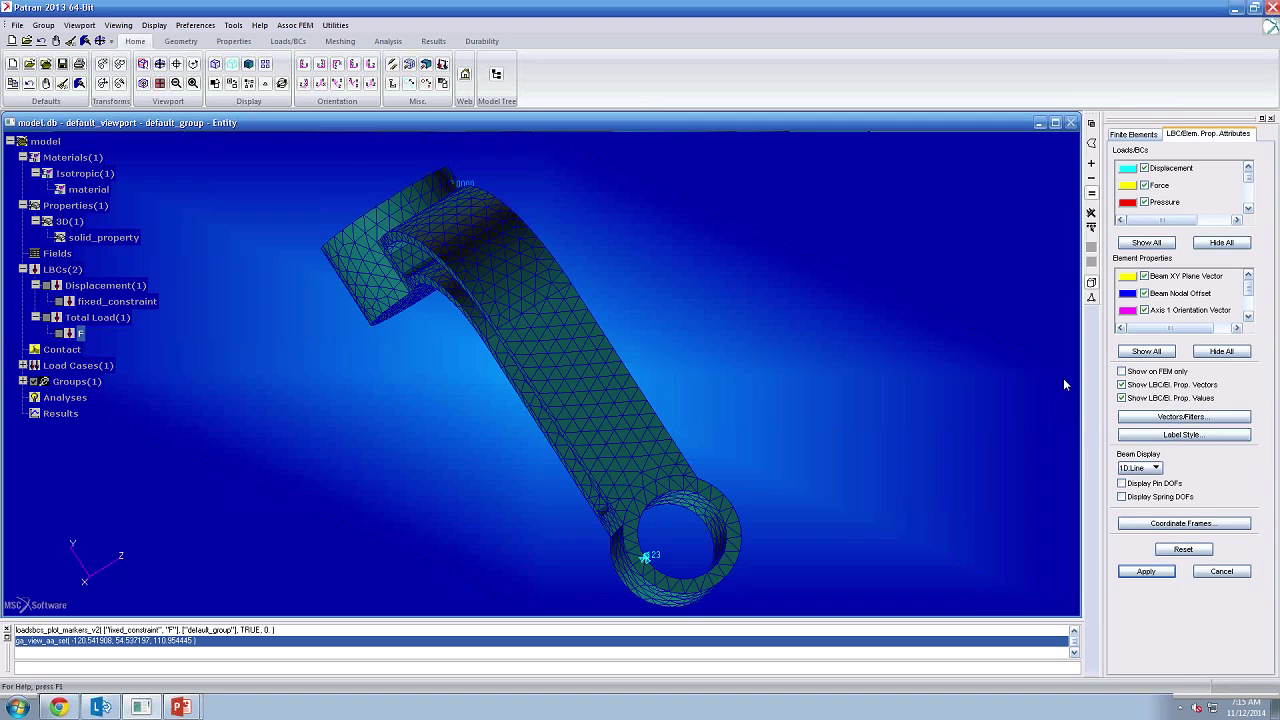
click(1138, 374)
click(1155, 571)
middle_drag(808, 390, 804, 390)
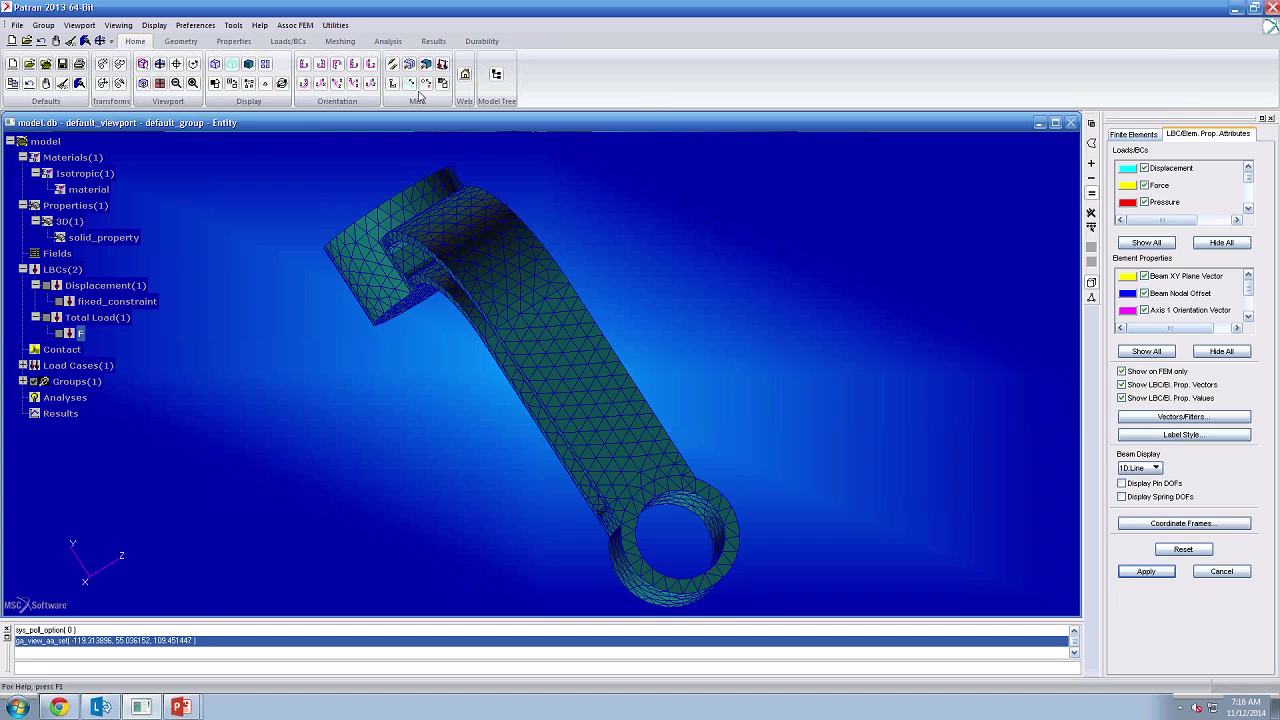
click(443, 65)
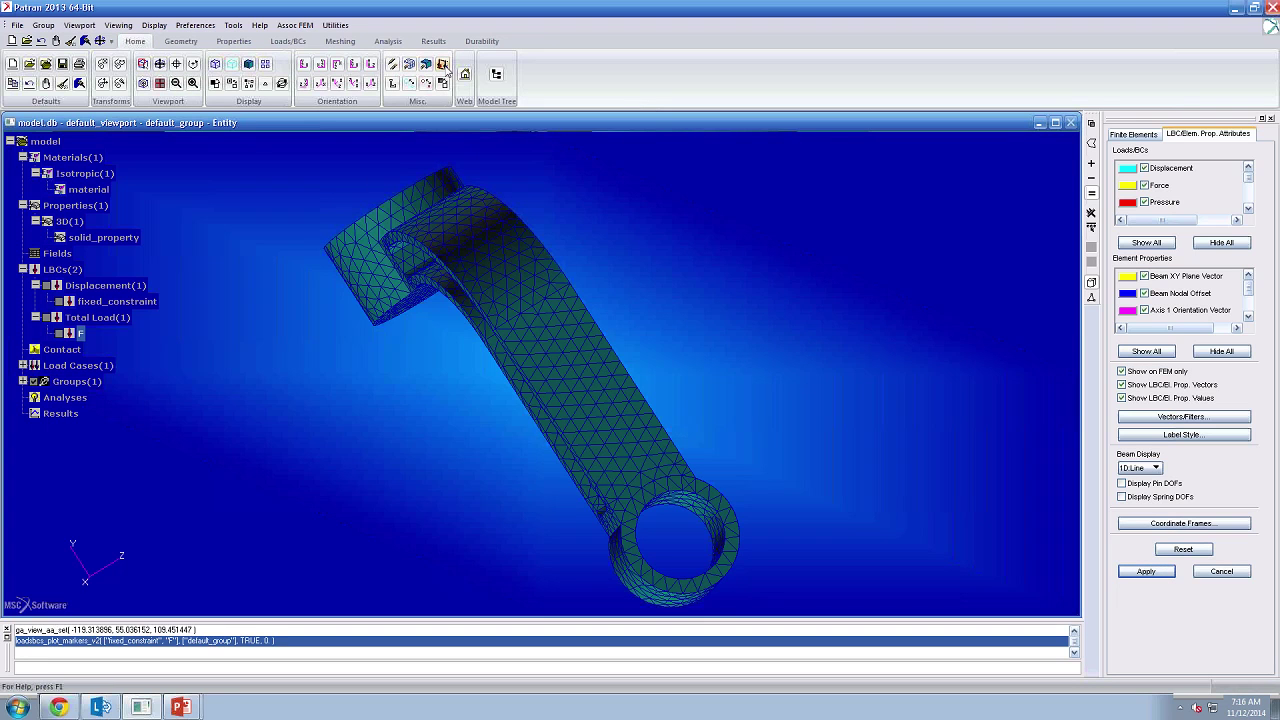
ctrl+middle_drag(737, 509, 721, 480)
shift+middle_drag(721, 480, 649, 388)
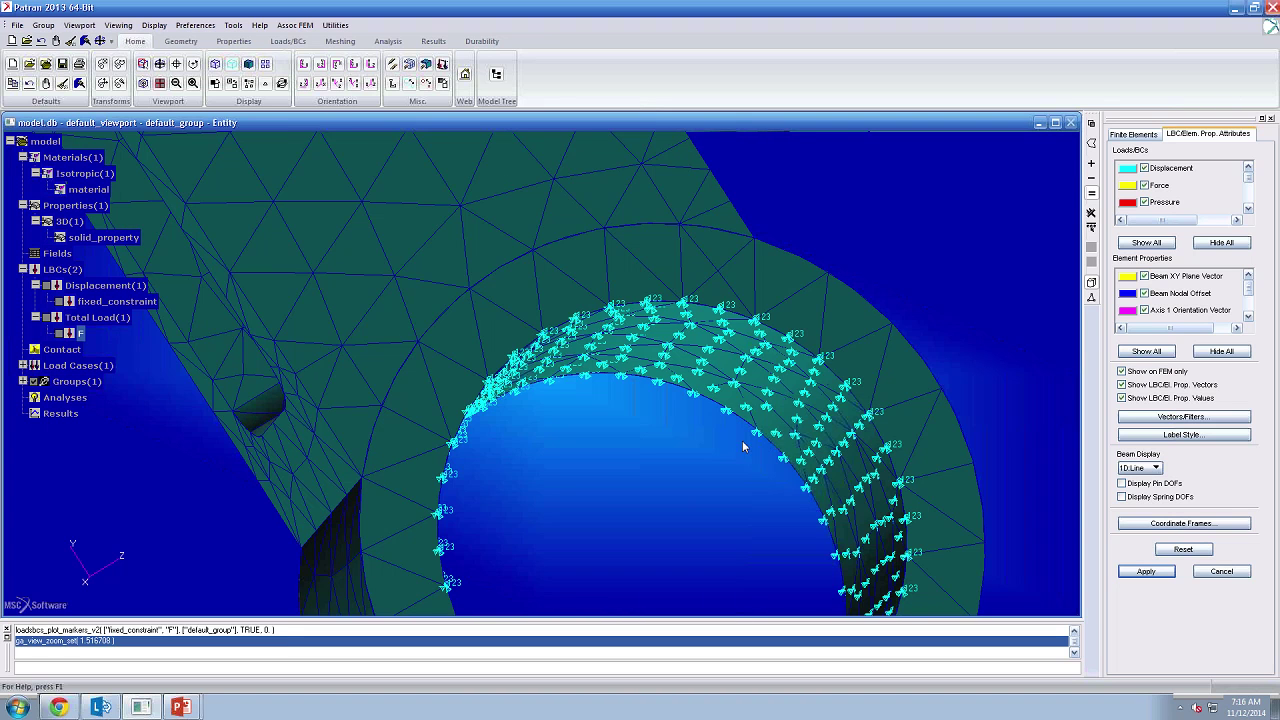
ctrl+middle_drag(740, 451, 679, 446)
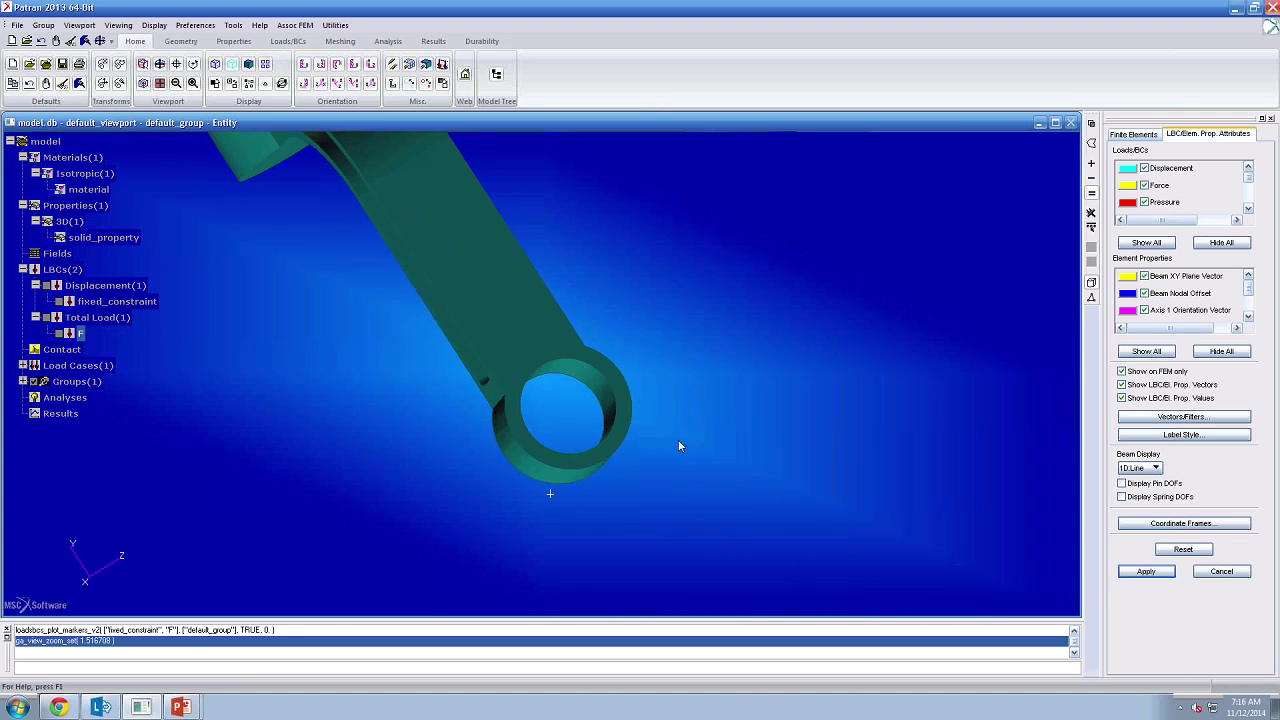
middle_drag(660, 317, 700, 313)
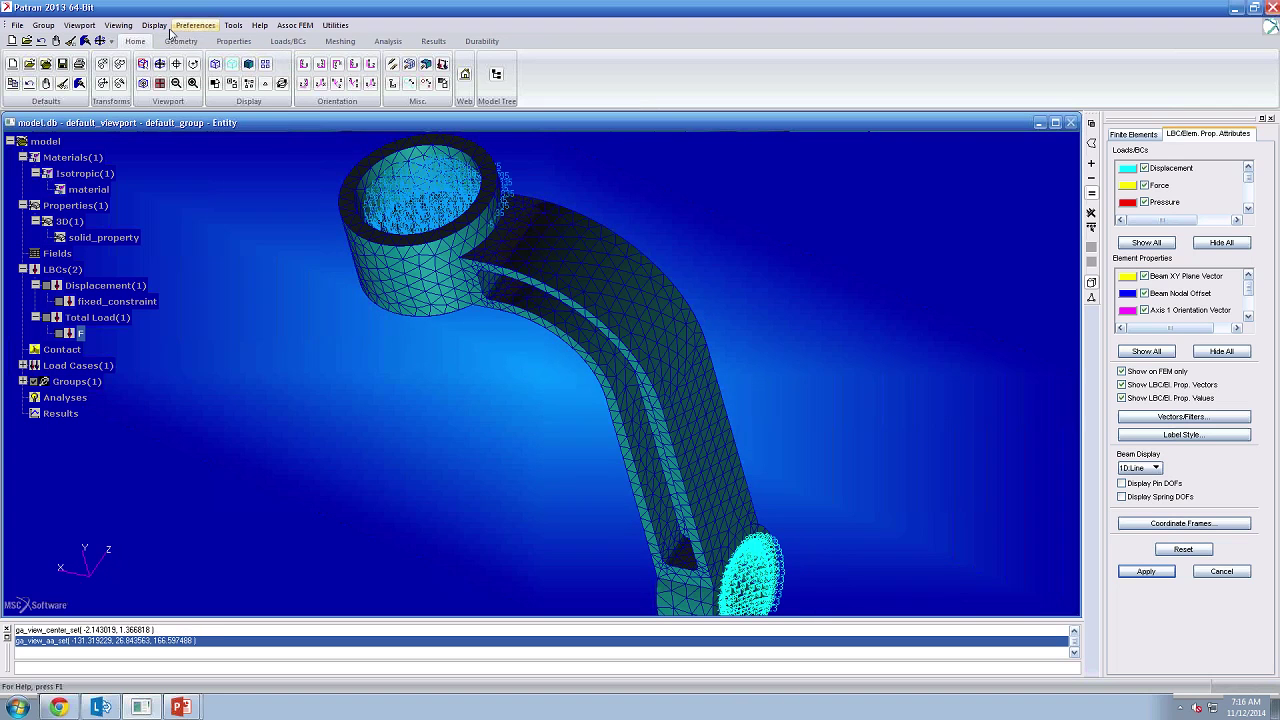
- Turn off showing load and boundary condition markers on FEM only, replot the markers, and inspect them at both rings
click(154, 25)
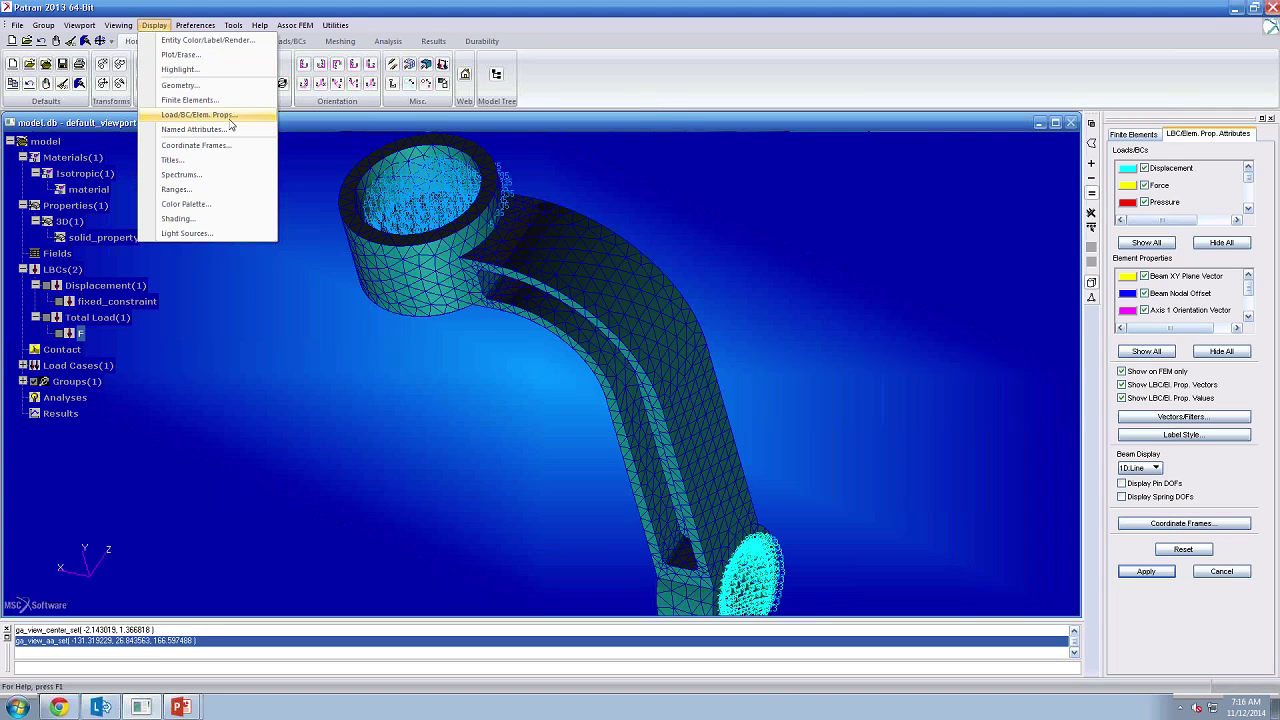
click(725, 197)
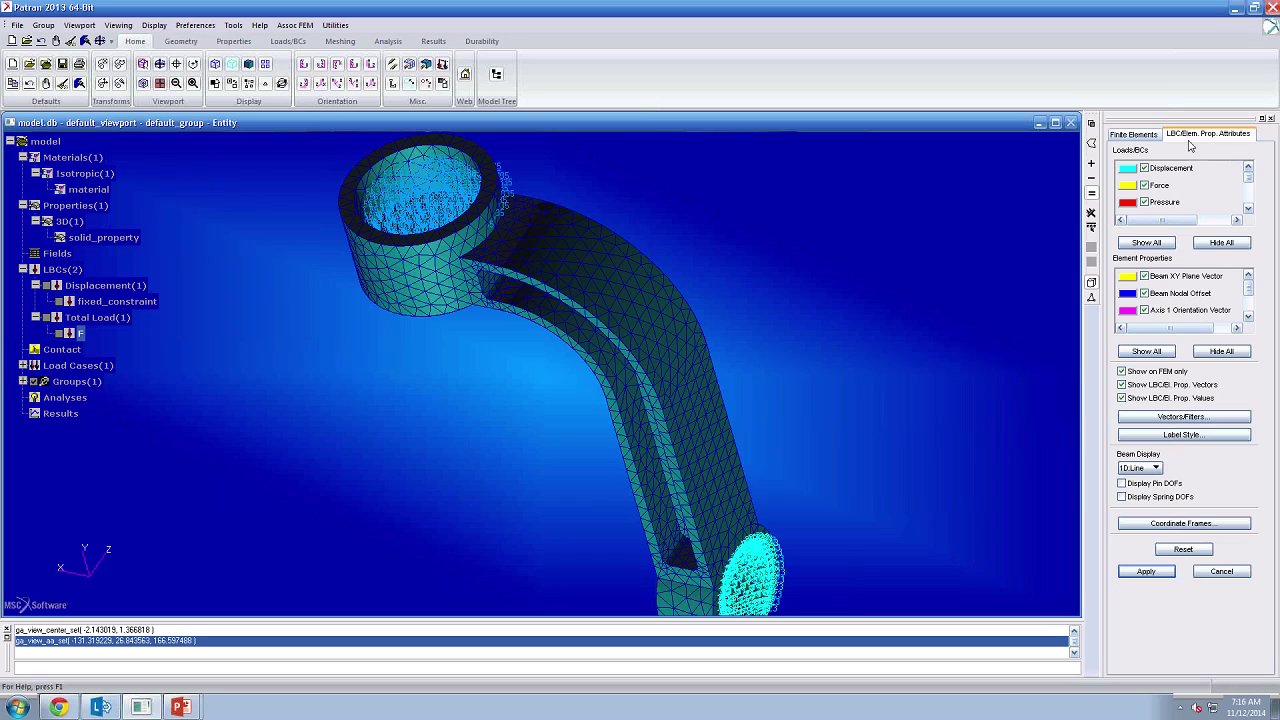
click(1122, 372)
click(1144, 574)
click(1146, 571)
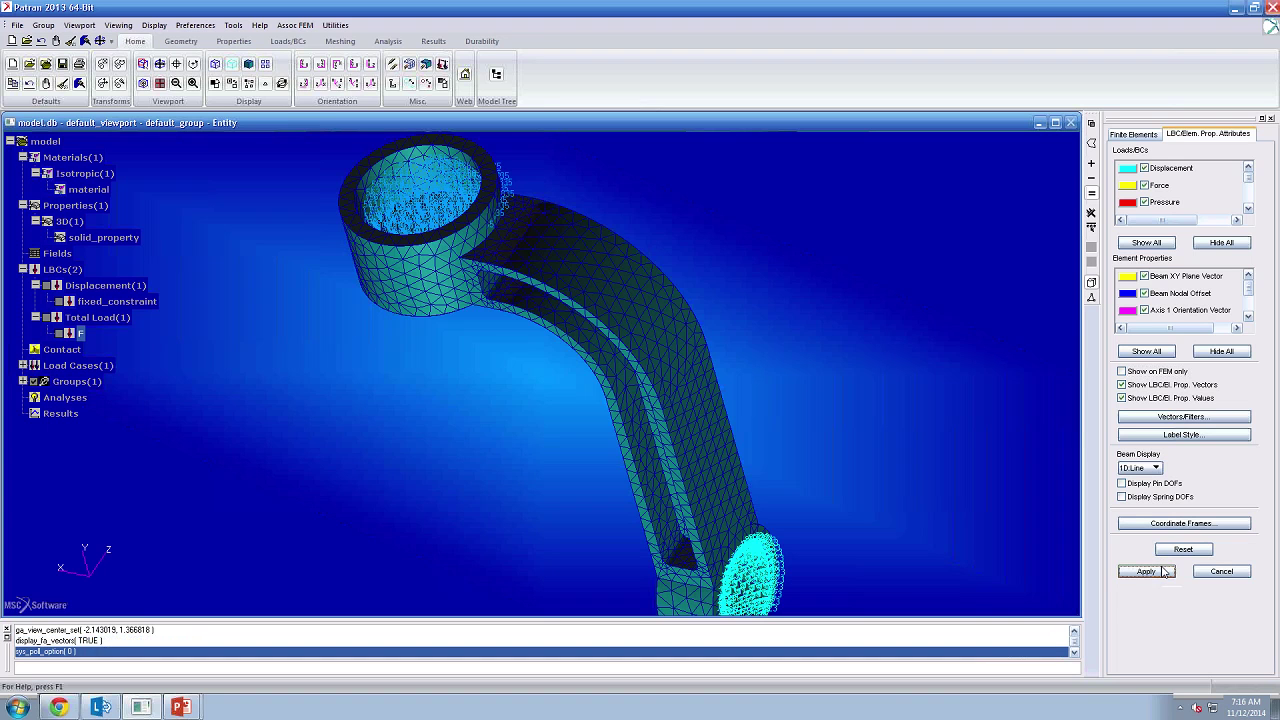
middle_drag(914, 468, 879, 444)
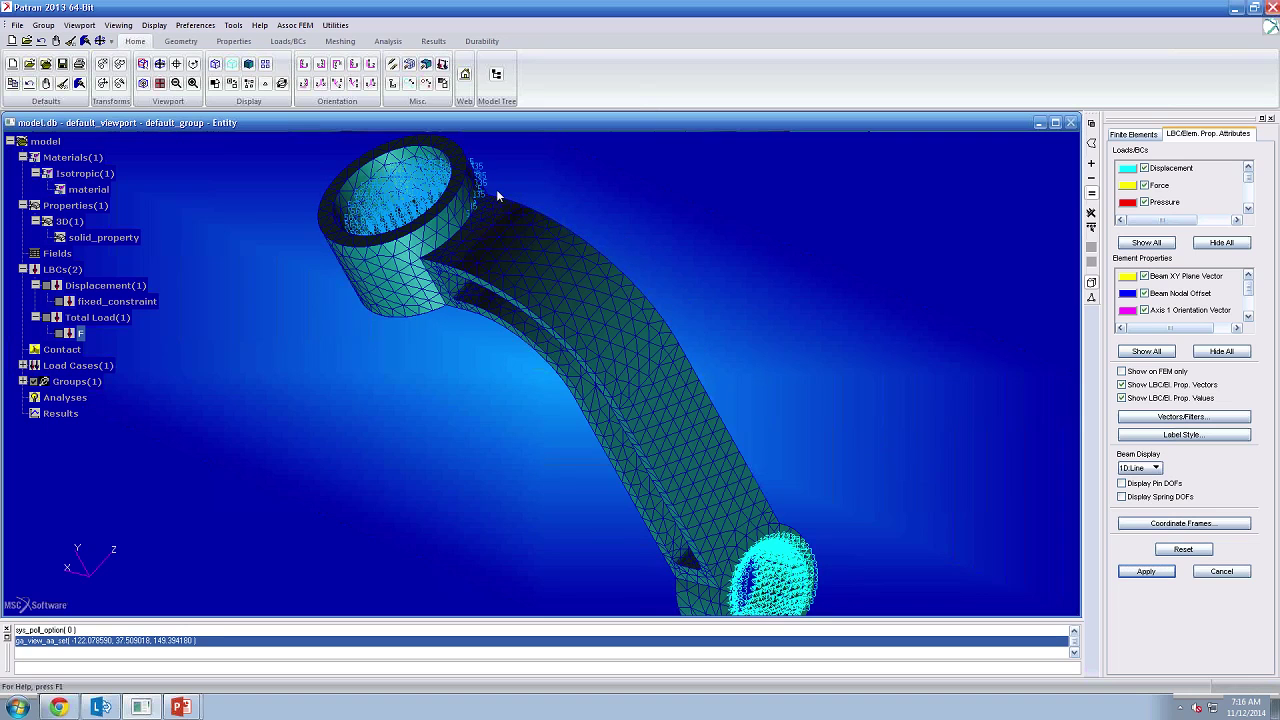
click(443, 64)
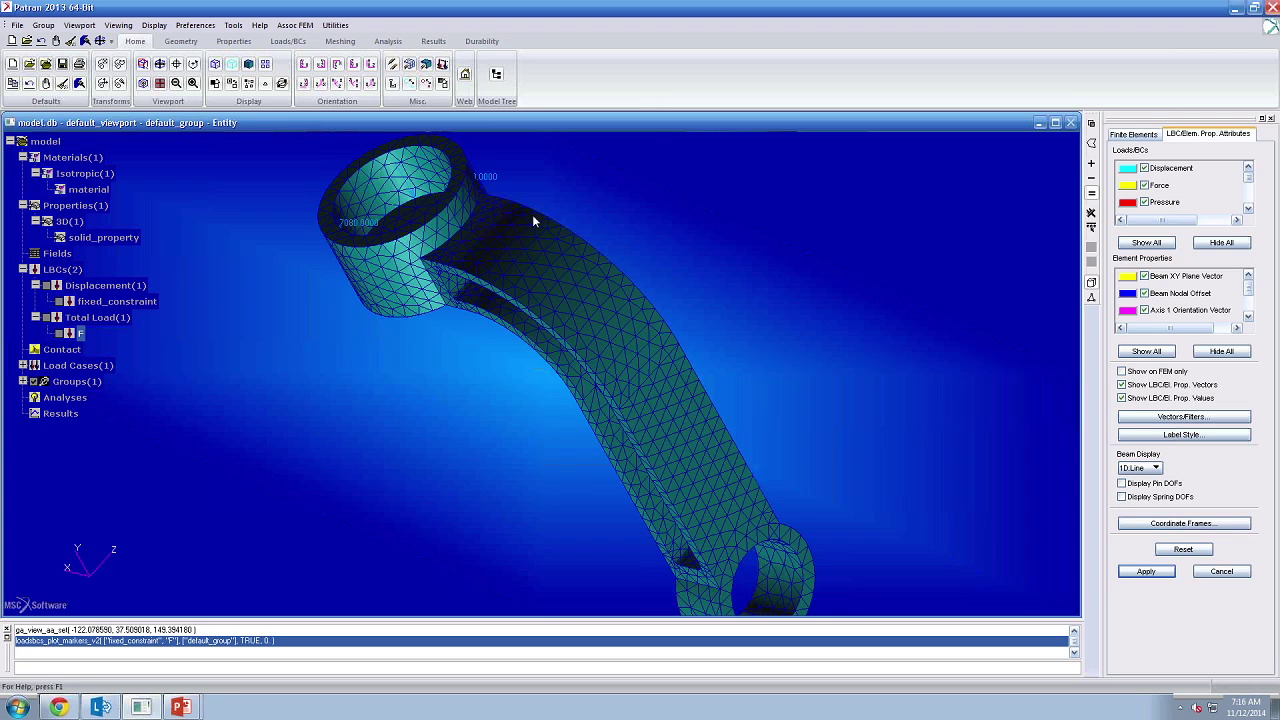
middle_drag(808, 432, 788, 387)
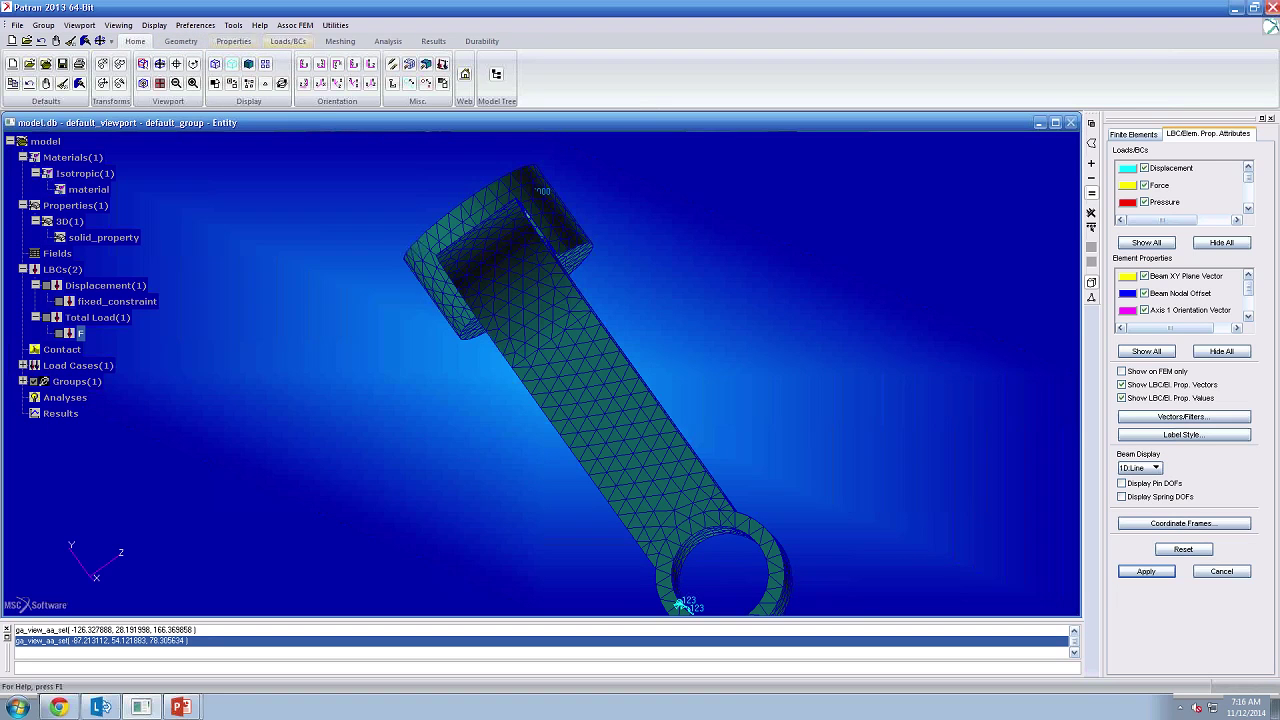
- Open the analysis tools, then switch to PowerPoint to review the analysis stage on the Patran Workflow slide
click(371, 47)
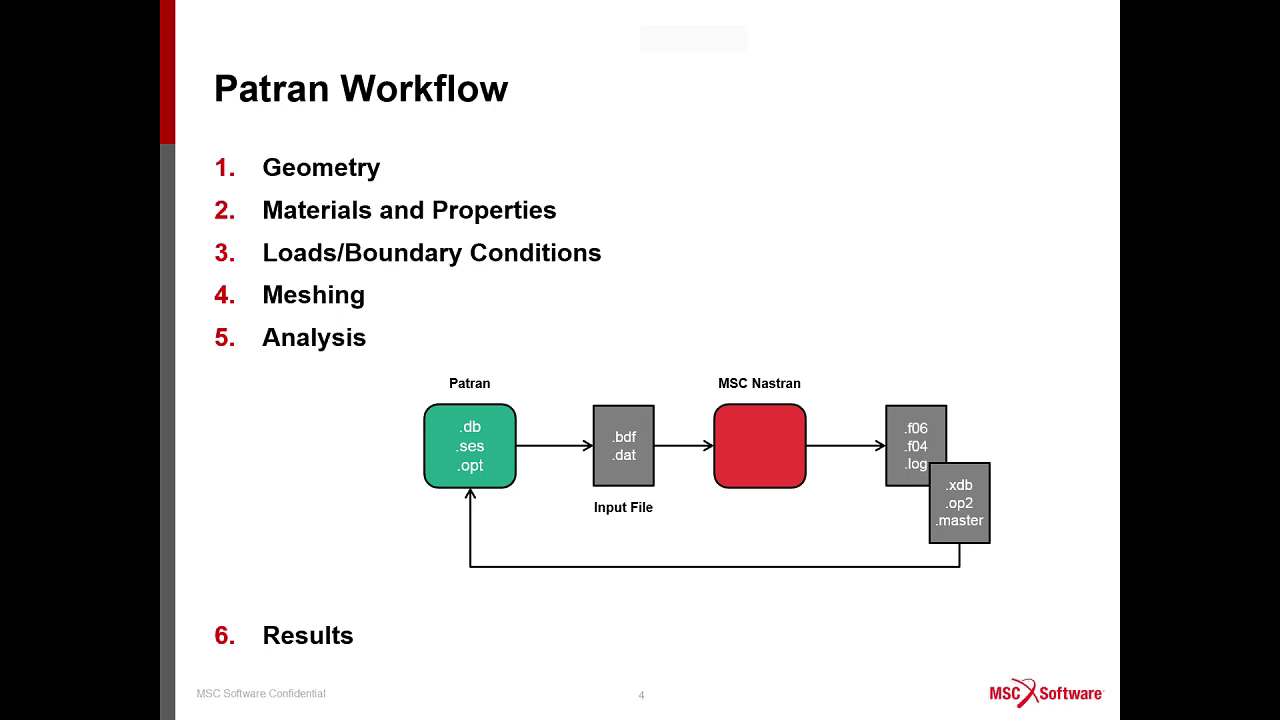
key(super)
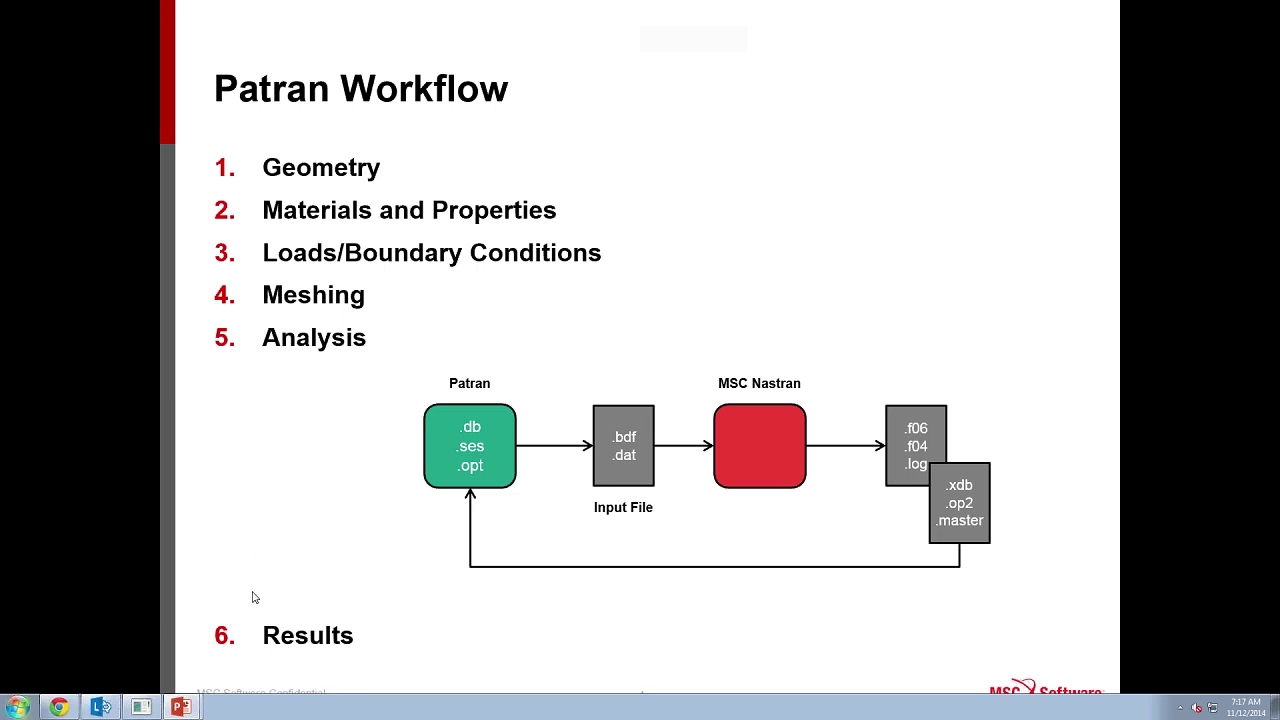
click(188, 709)
click(362, 521)
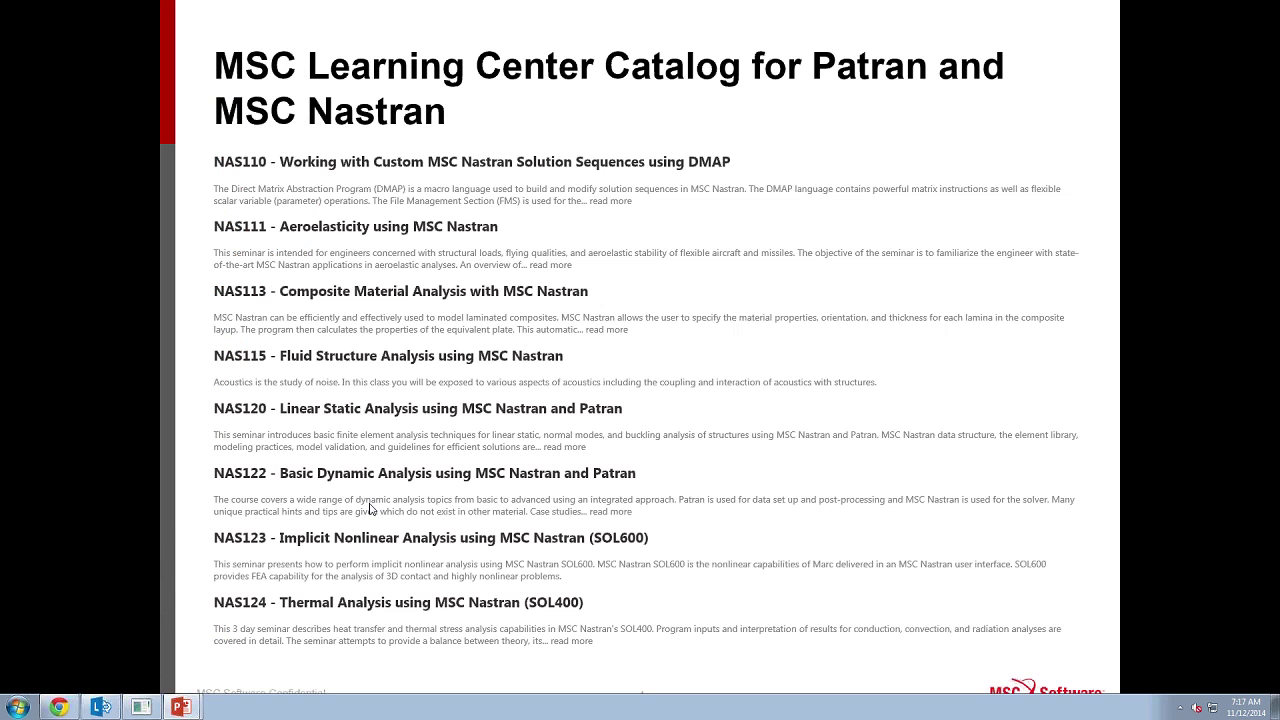
key(Escape)
- Return to Patran and set the analysis of the entire model to the Analysis Deck method
click(1236, 9)
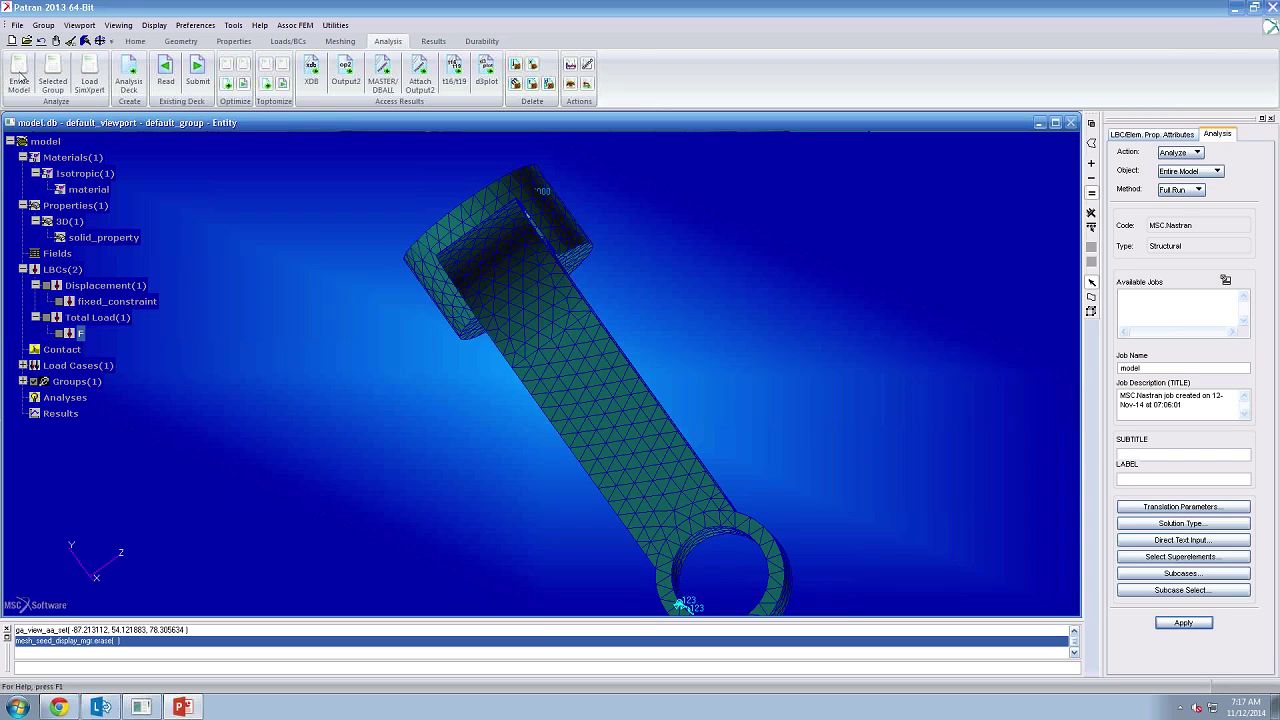
middle_drag(366, 256, 300, 214)
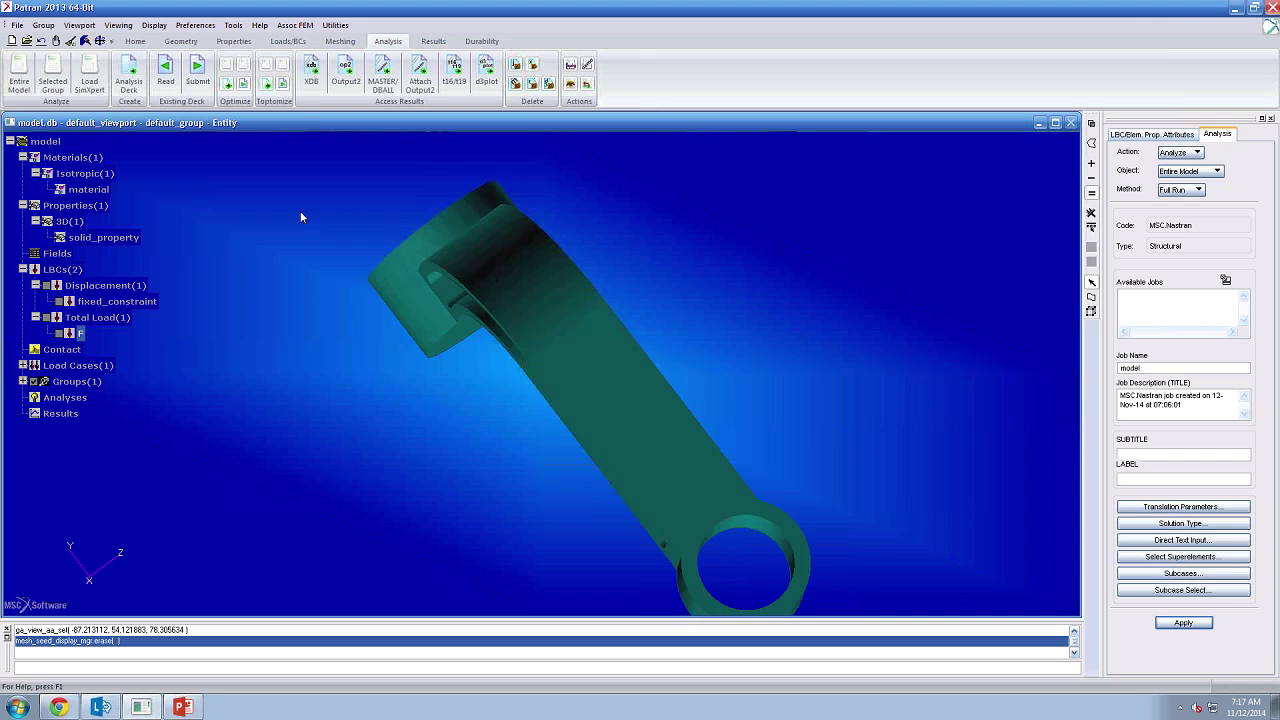
click(134, 91)
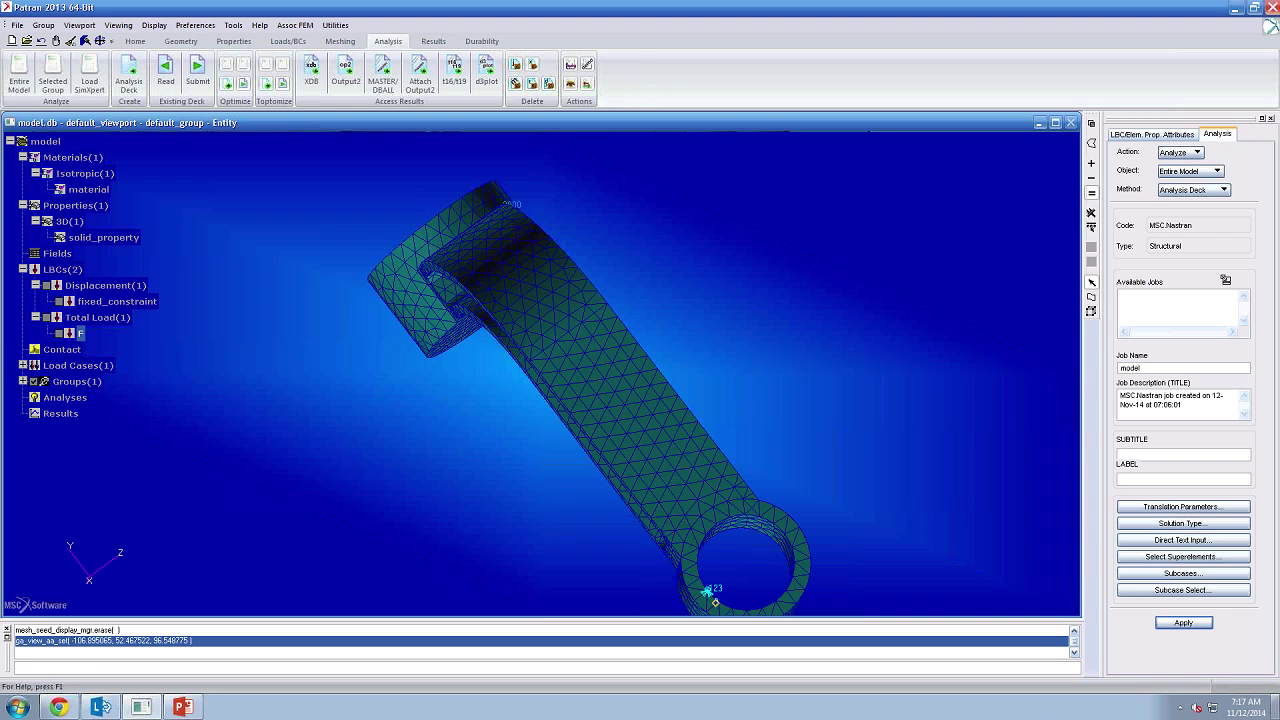
- Open the strut_1 folder inside we_msclc_20141110 in Windows Explorer, enlarge its window, and examine the model files
click(1275, 708)
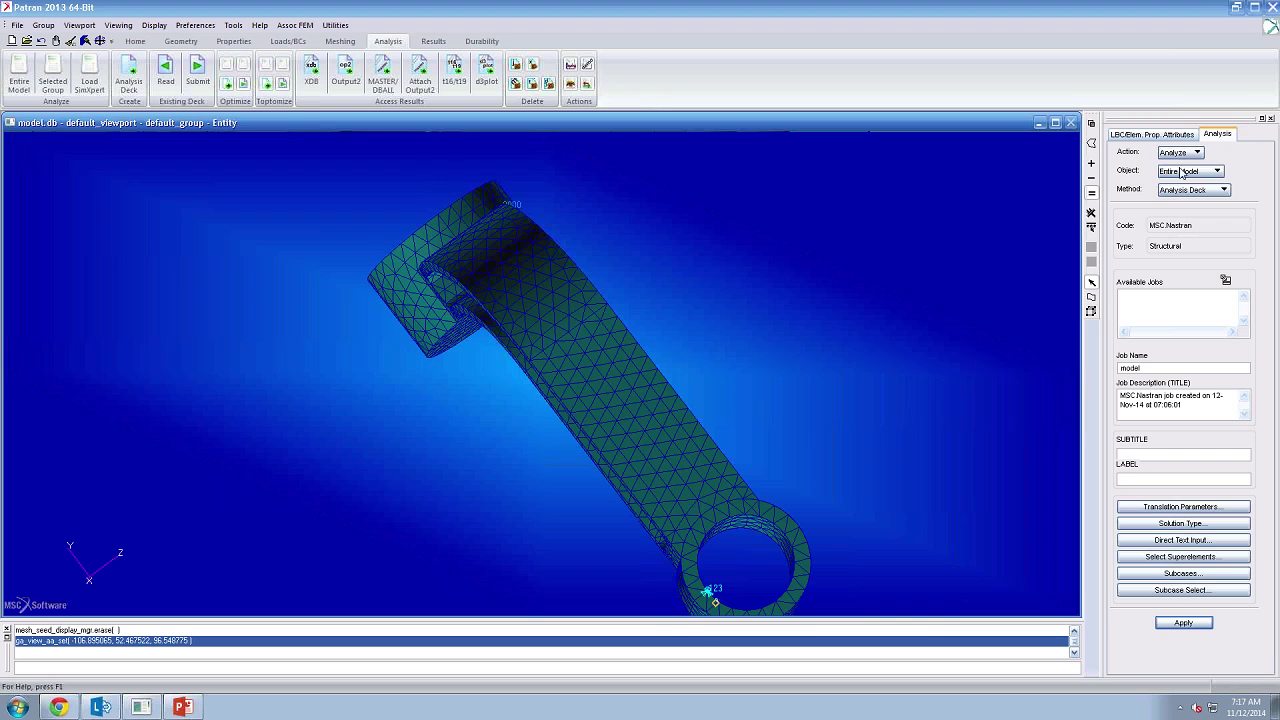
key(super+d)
double_click(1198, 391)
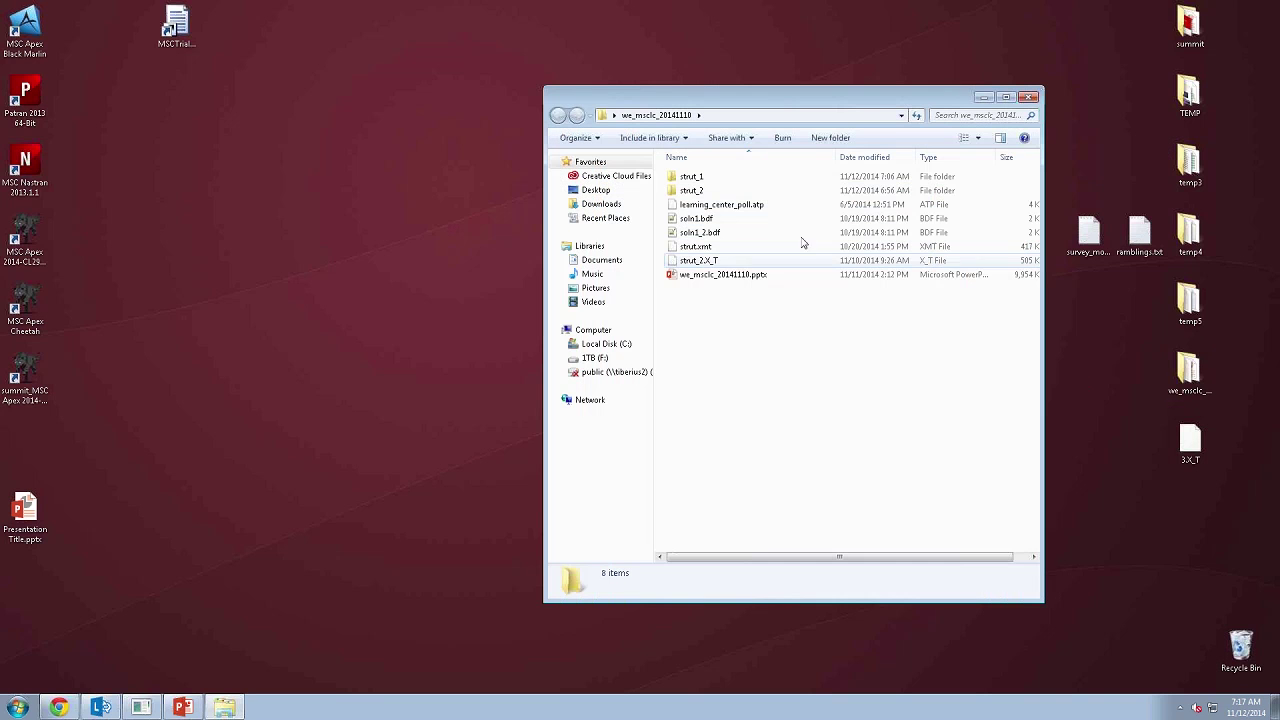
double_click(731, 176)
double_click(785, 102)
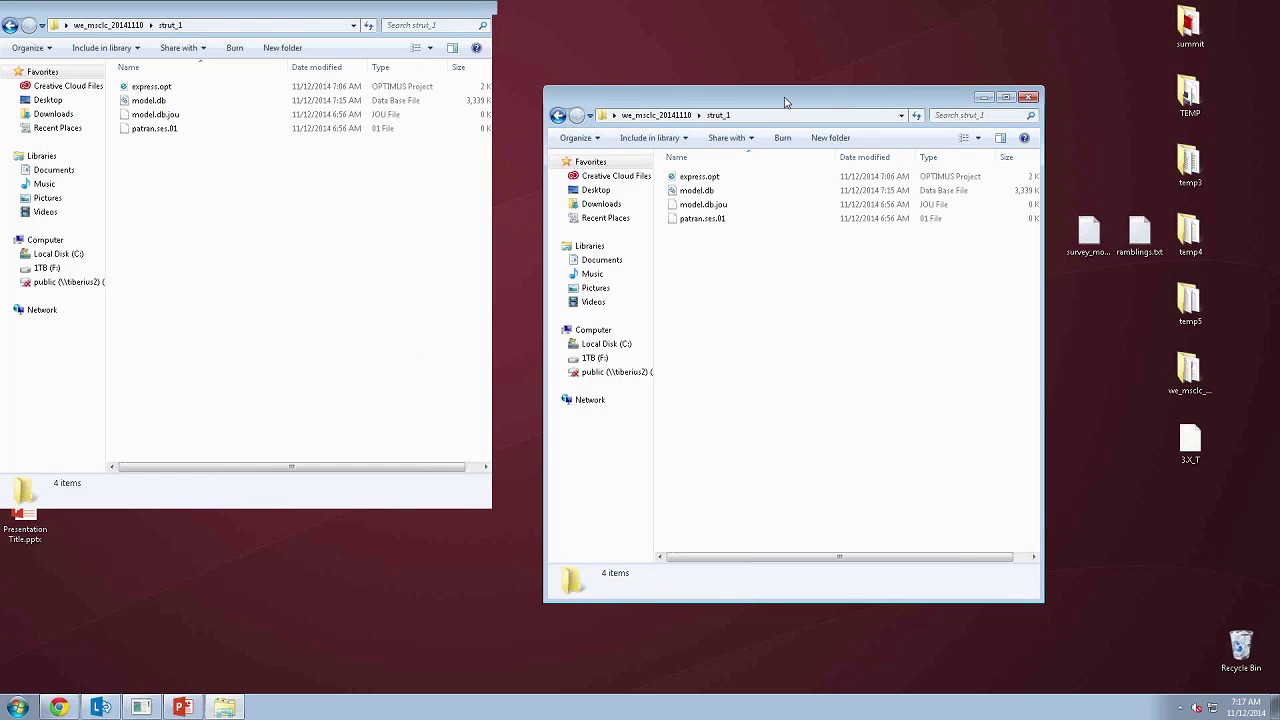
drag(528, 276, 228, 220)
click(150, 102)
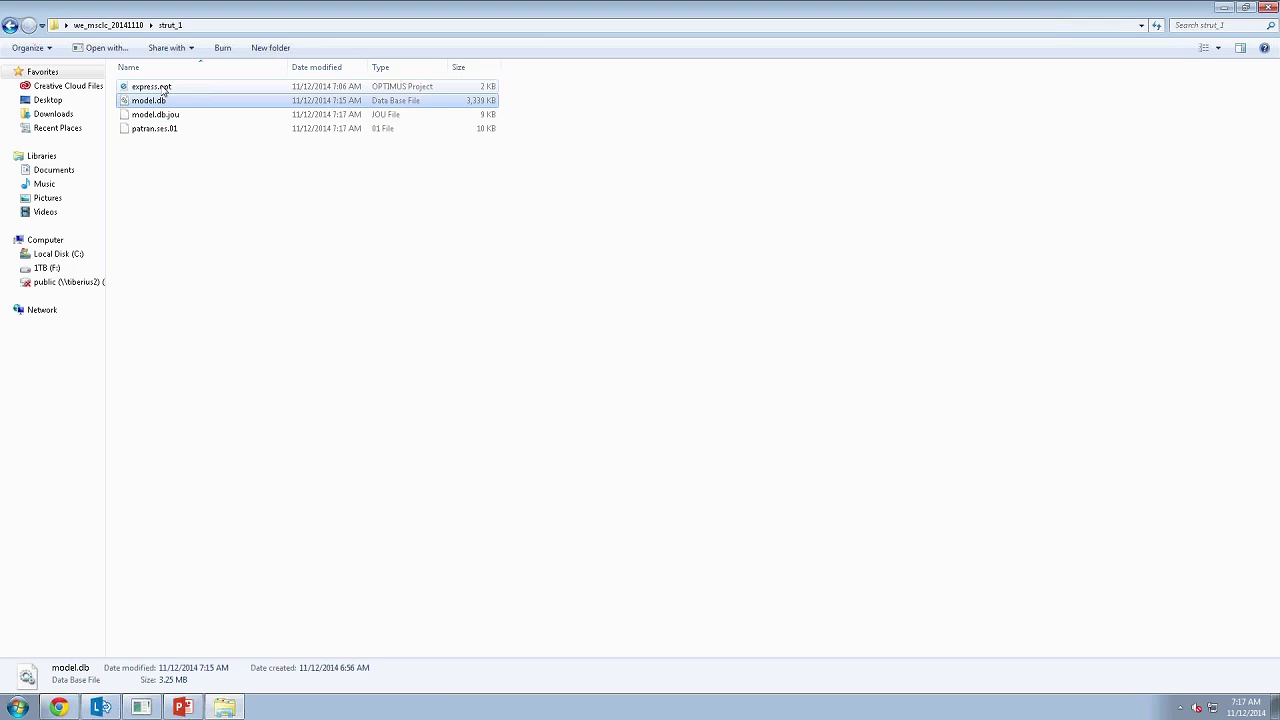
- Compare the Patran and input file stages on the PowerPoint workflow slide with the files in the strut_1 folder
click(190, 706)
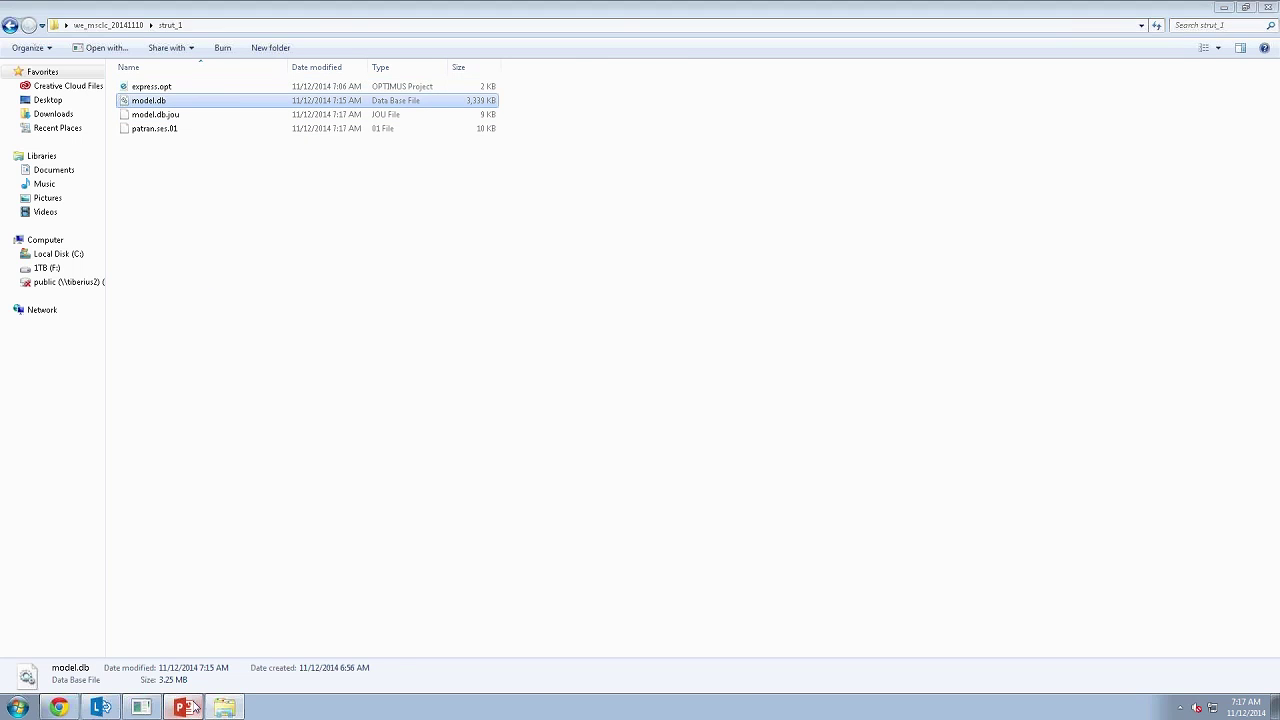
click(1126, 688)
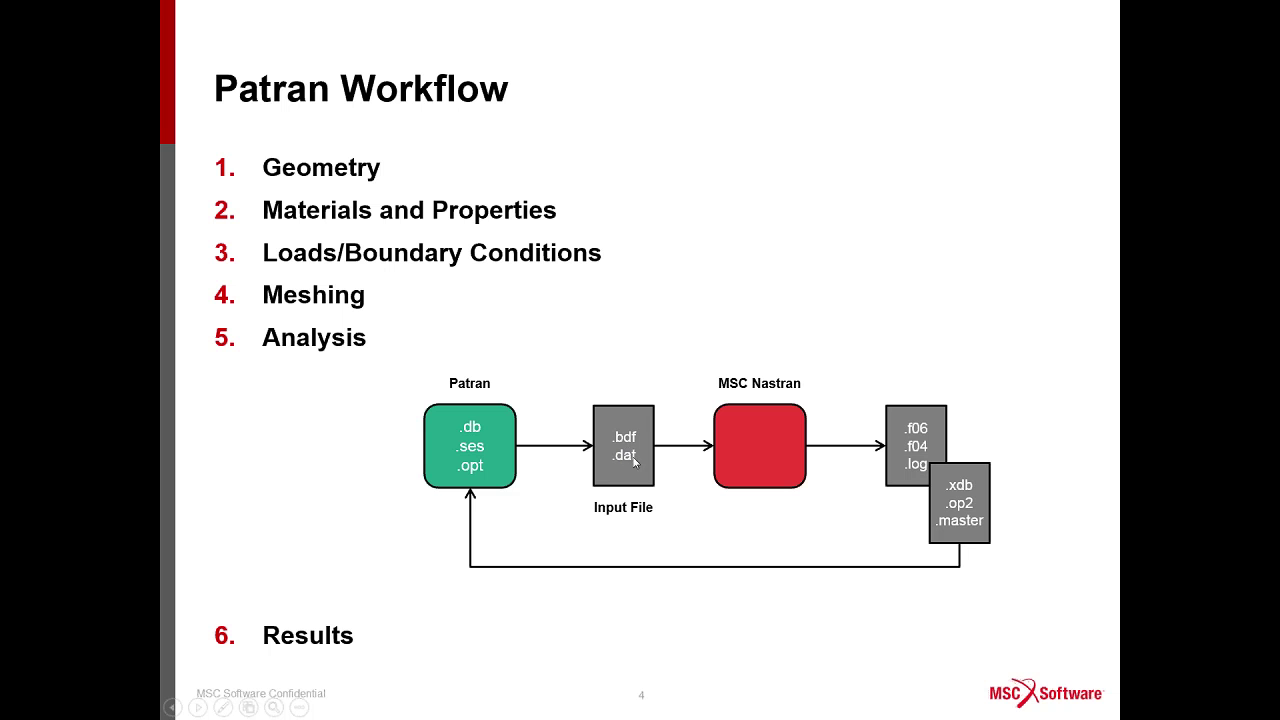
key(alt+Tab)
key(alt+Tab)
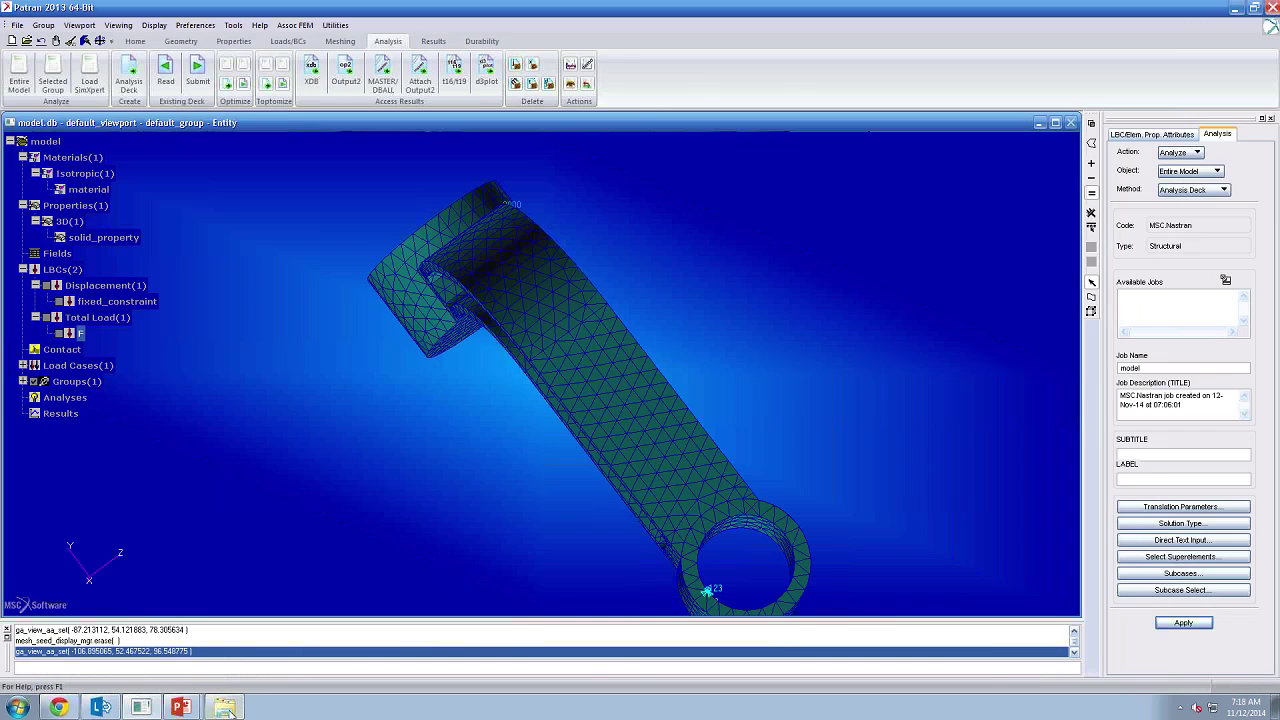
click(225, 709)
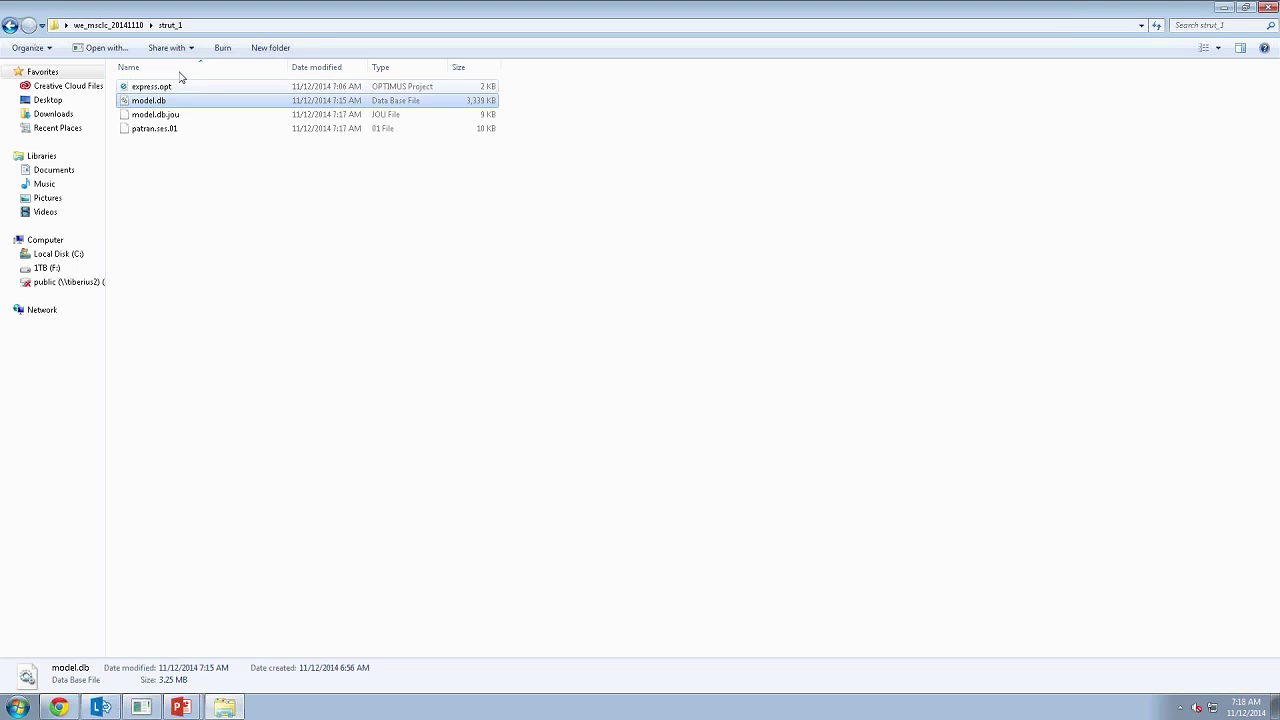
drag(221, 200, 164, 162)
- Return to Patran, write the analysis deck for the model job, and check the strut_1 folder for model.bdf
click(225, 709)
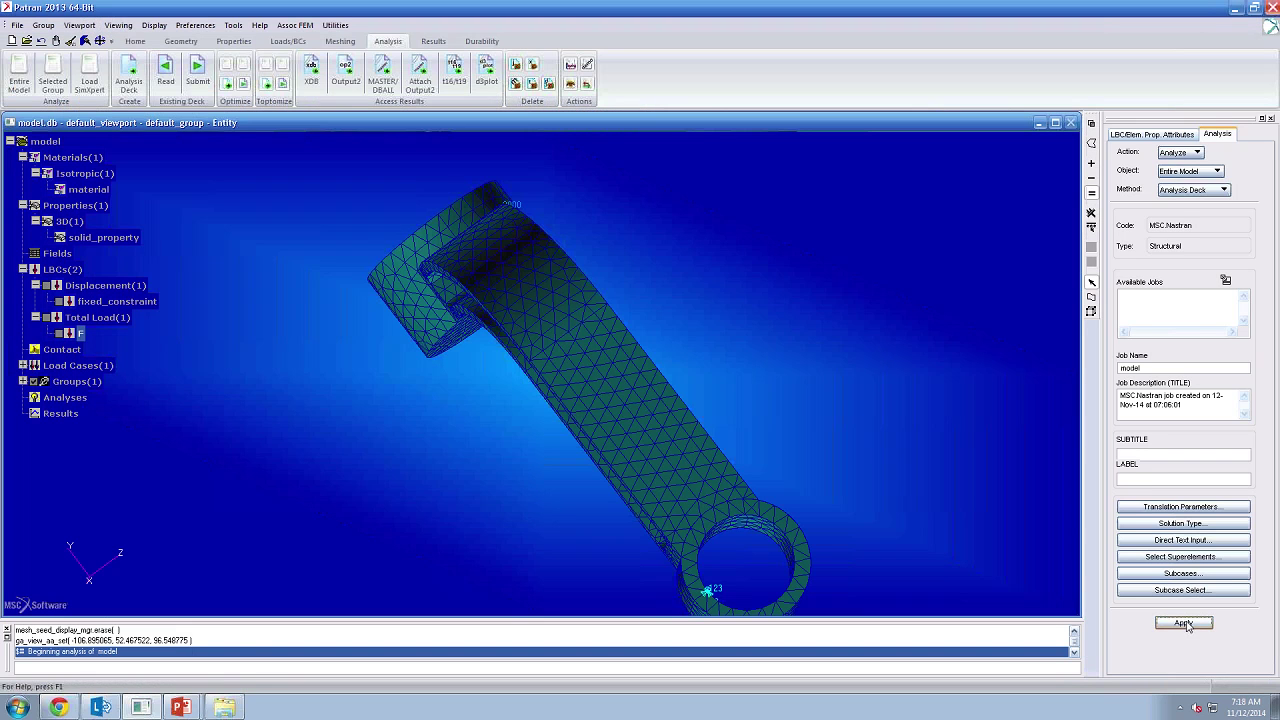
click(1180, 620)
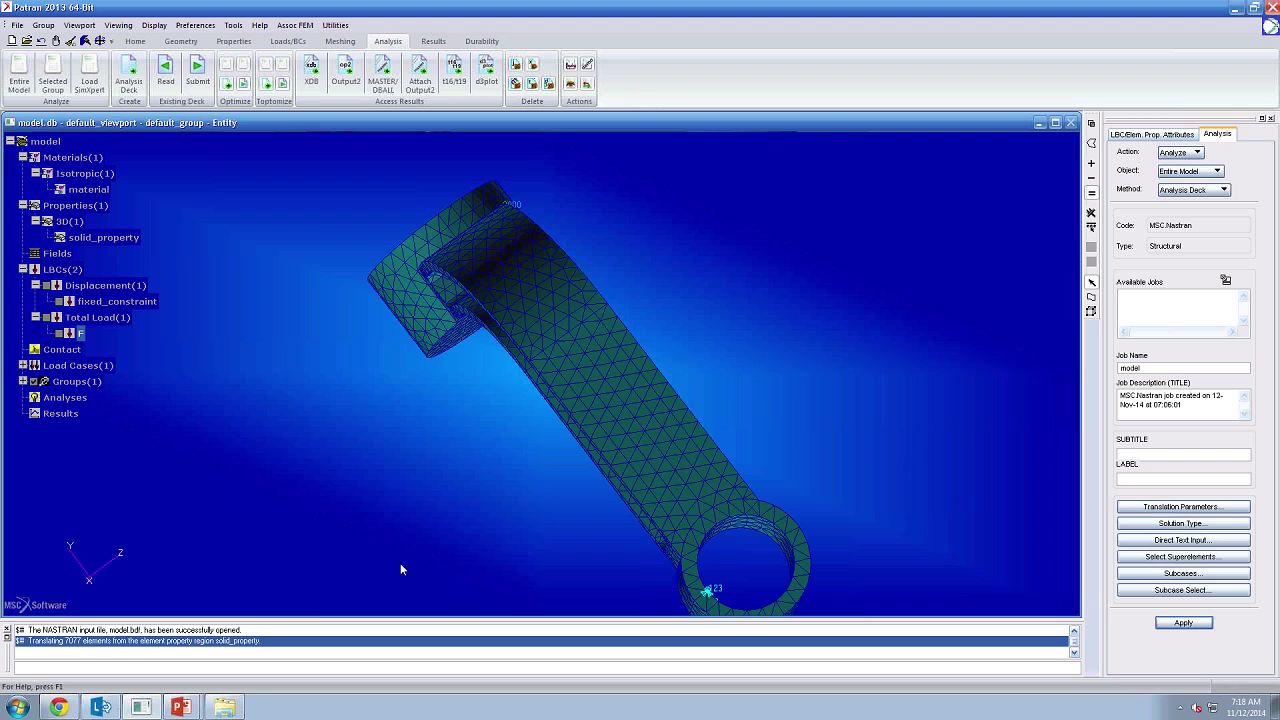
click(240, 706)
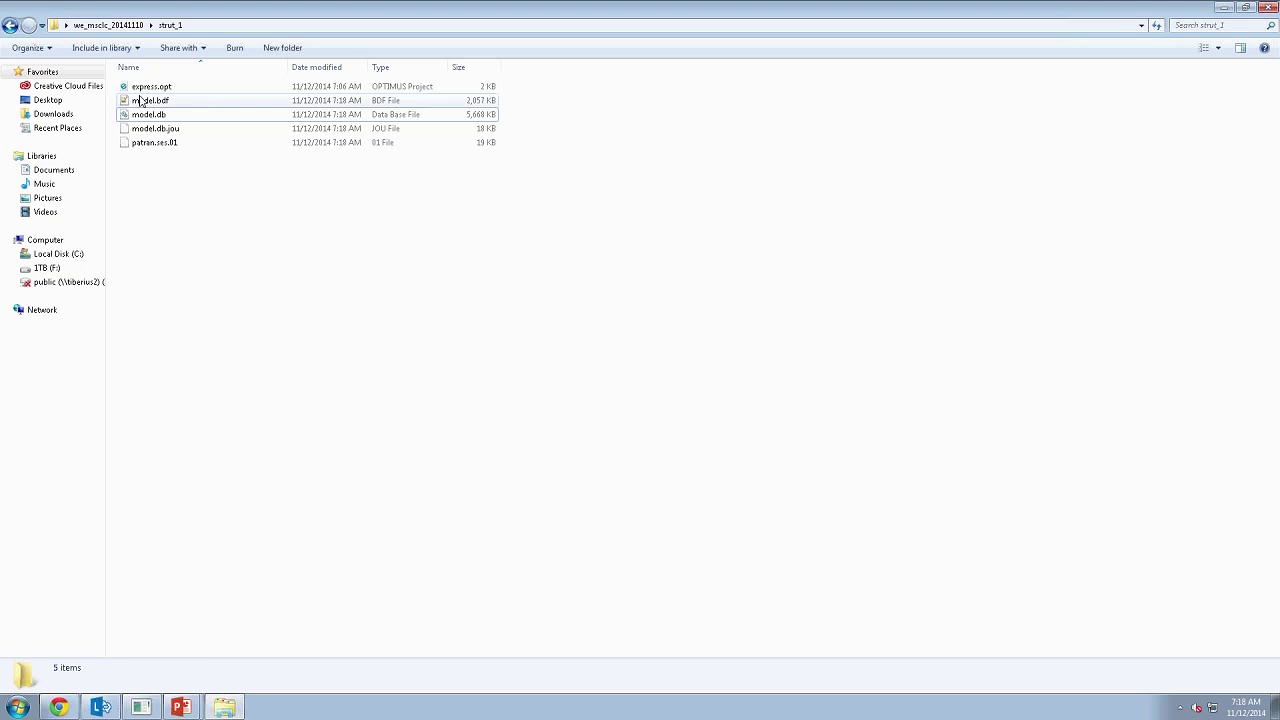
click(170, 103)
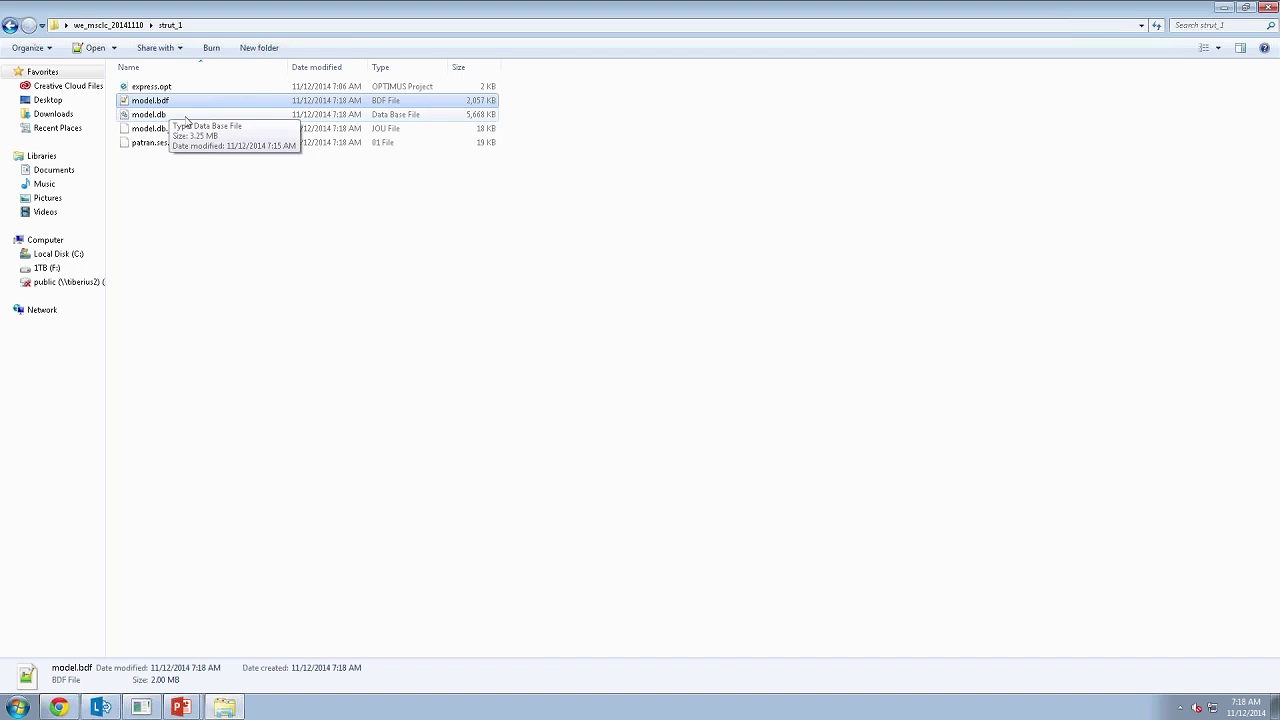
click(232, 710)
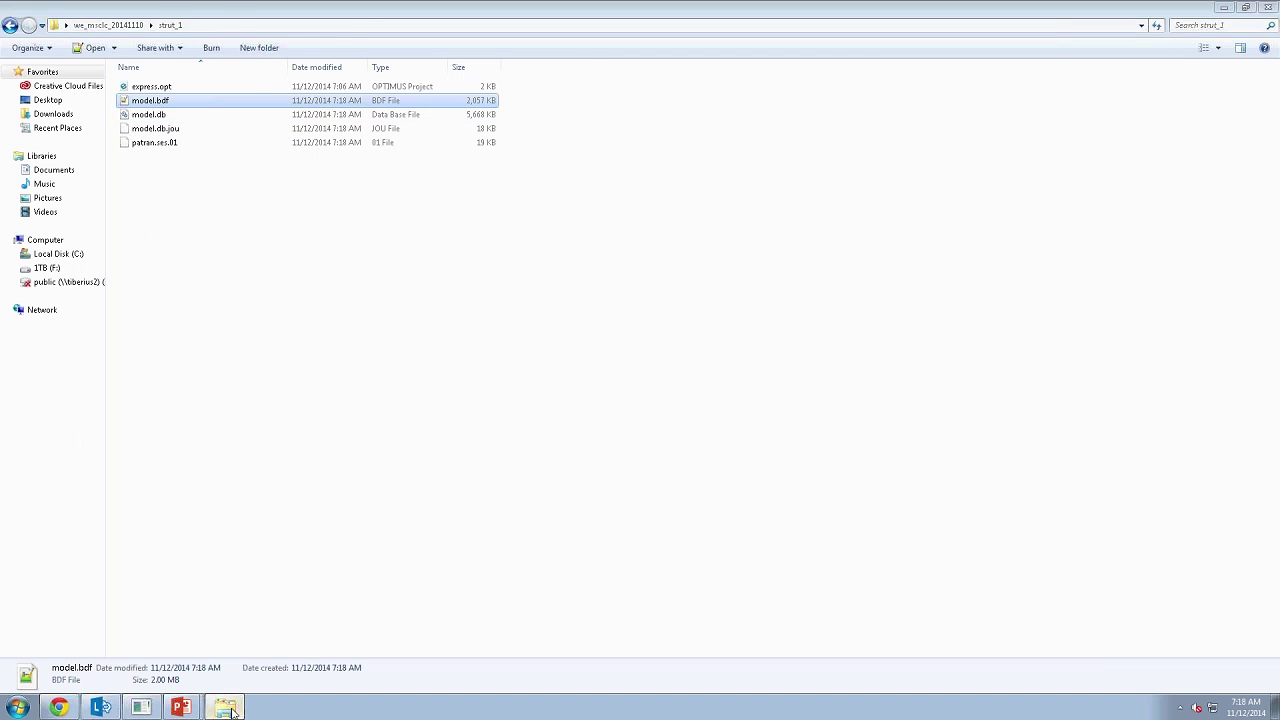
- Set the analysis to a full run of the entire model with the linear static solution type
click(26, 81)
click(26, 81)
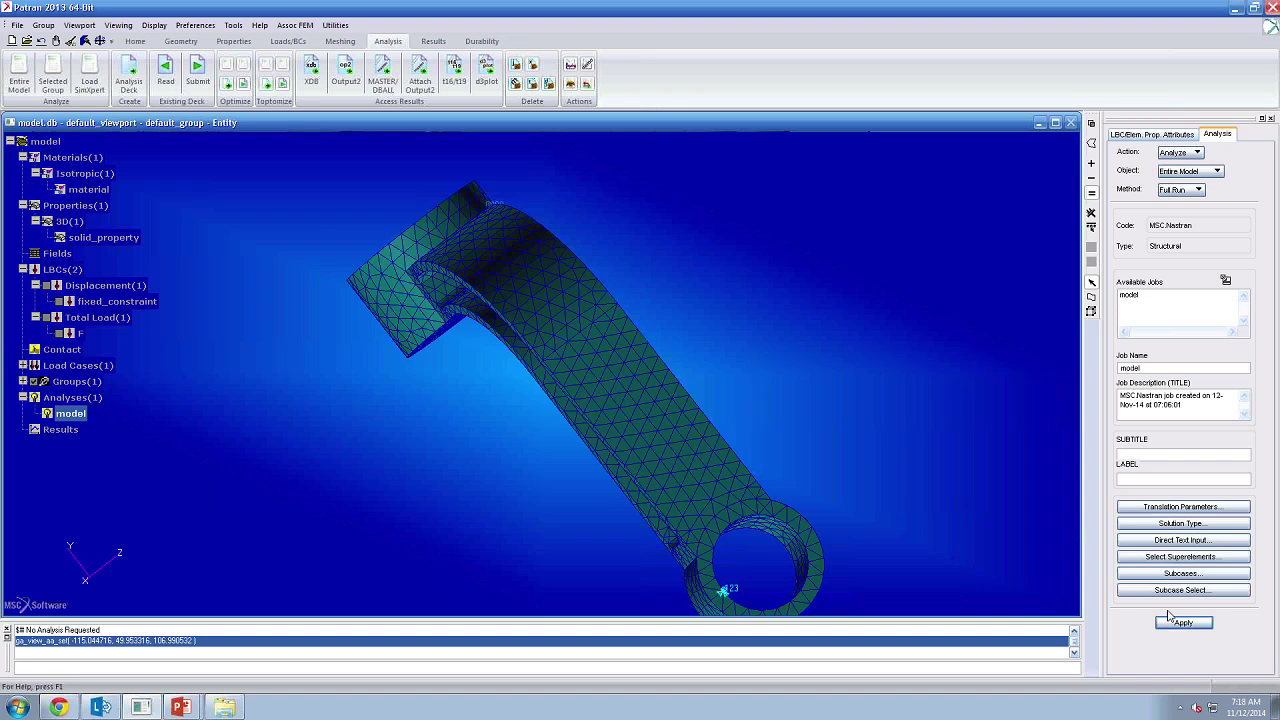
click(1183, 524)
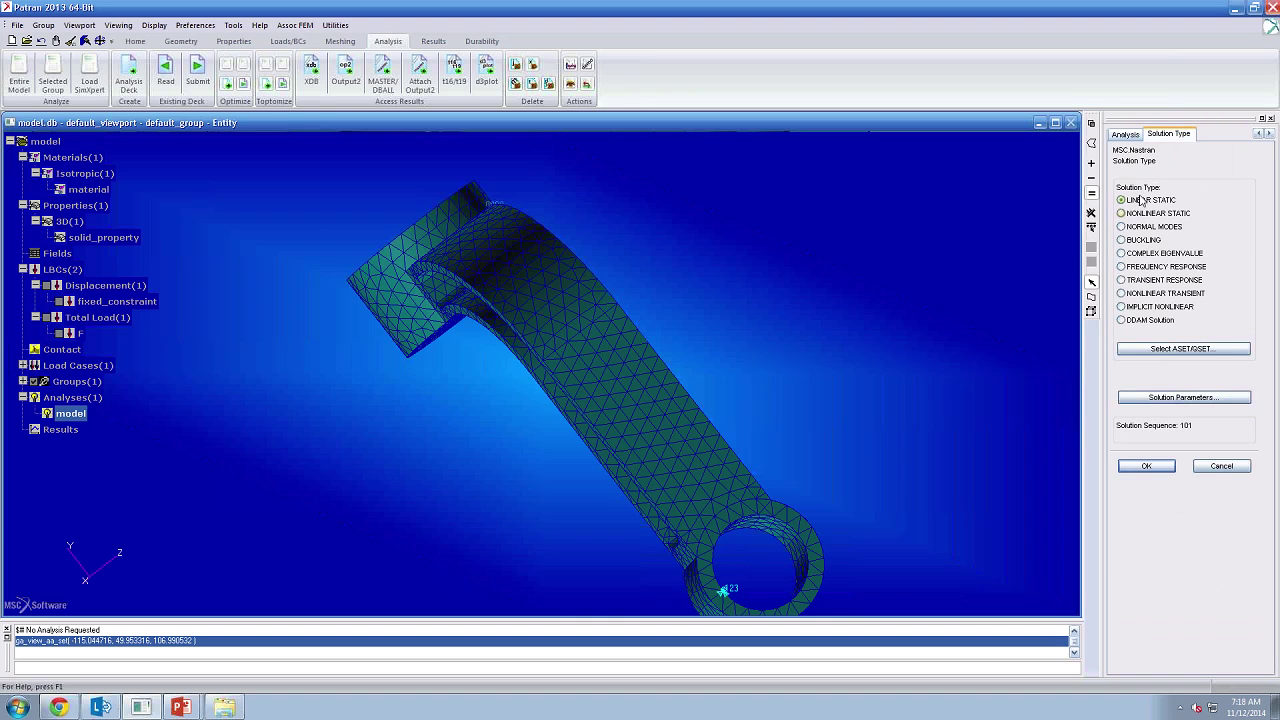
click(1147, 466)
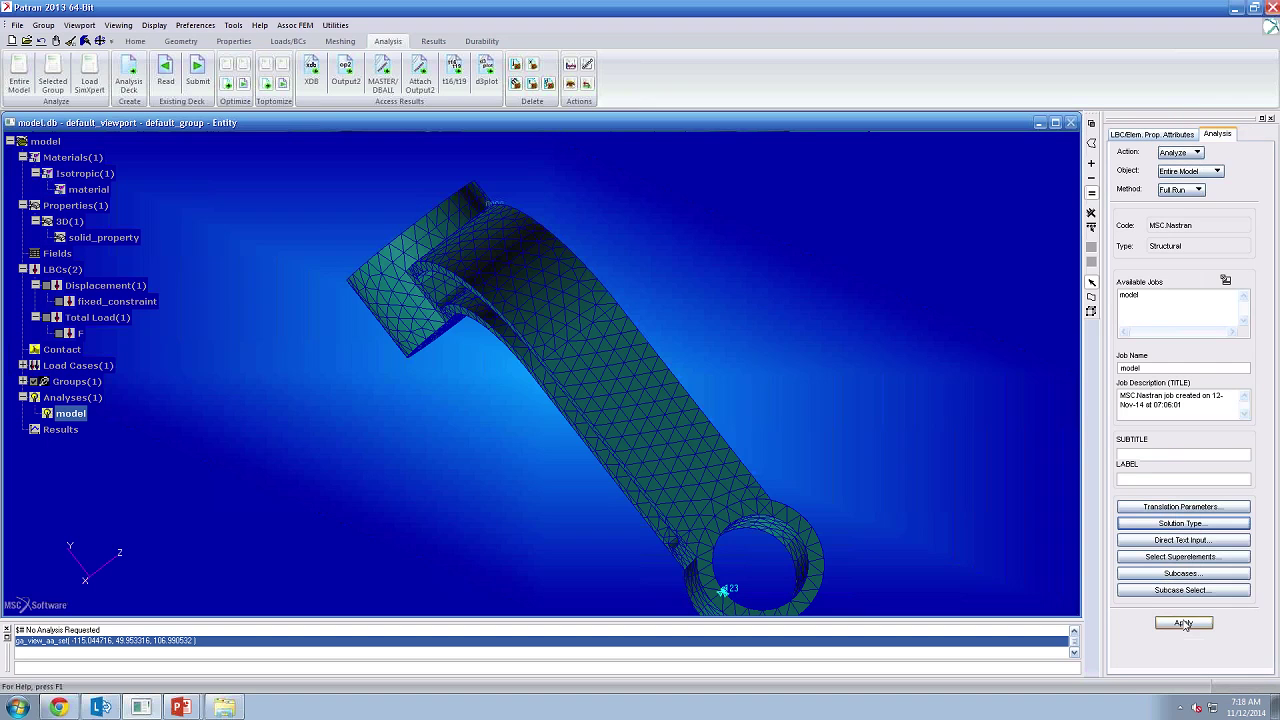
- Submit the model job to MSC Nastran, allowing the existing job to be overwritten and the old model.bdf deleted
click(1183, 622)
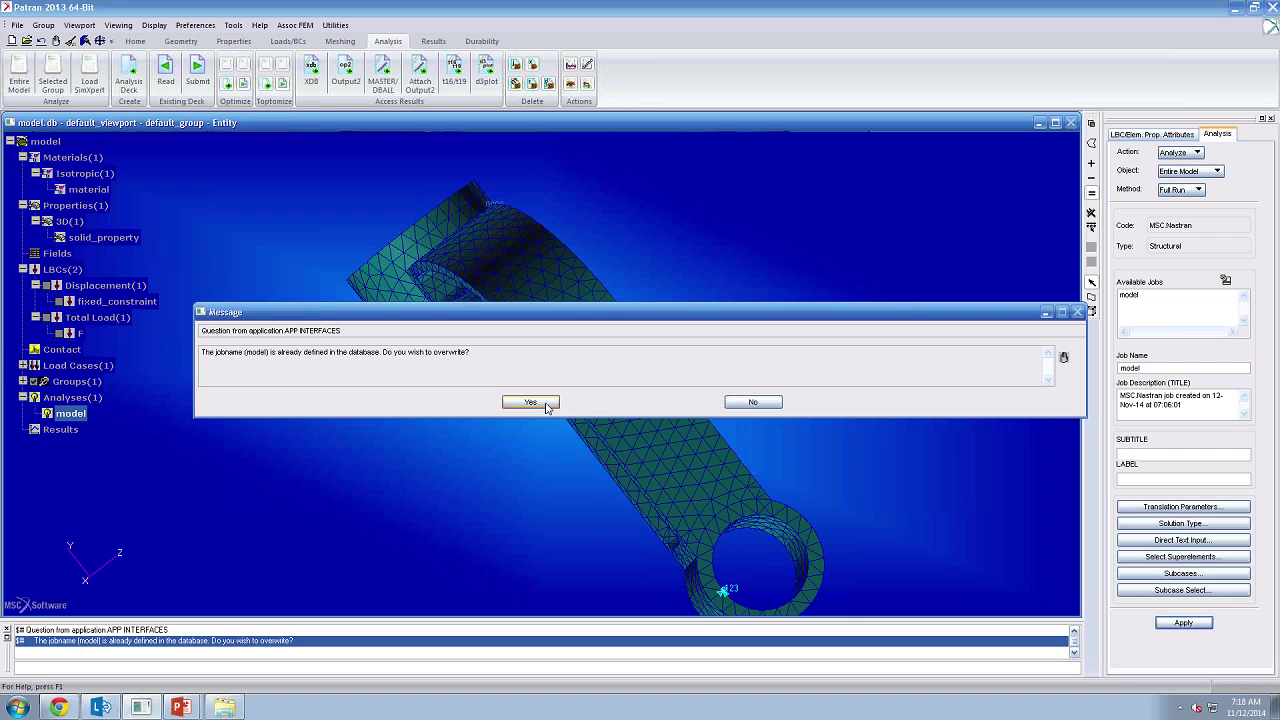
click(546, 404)
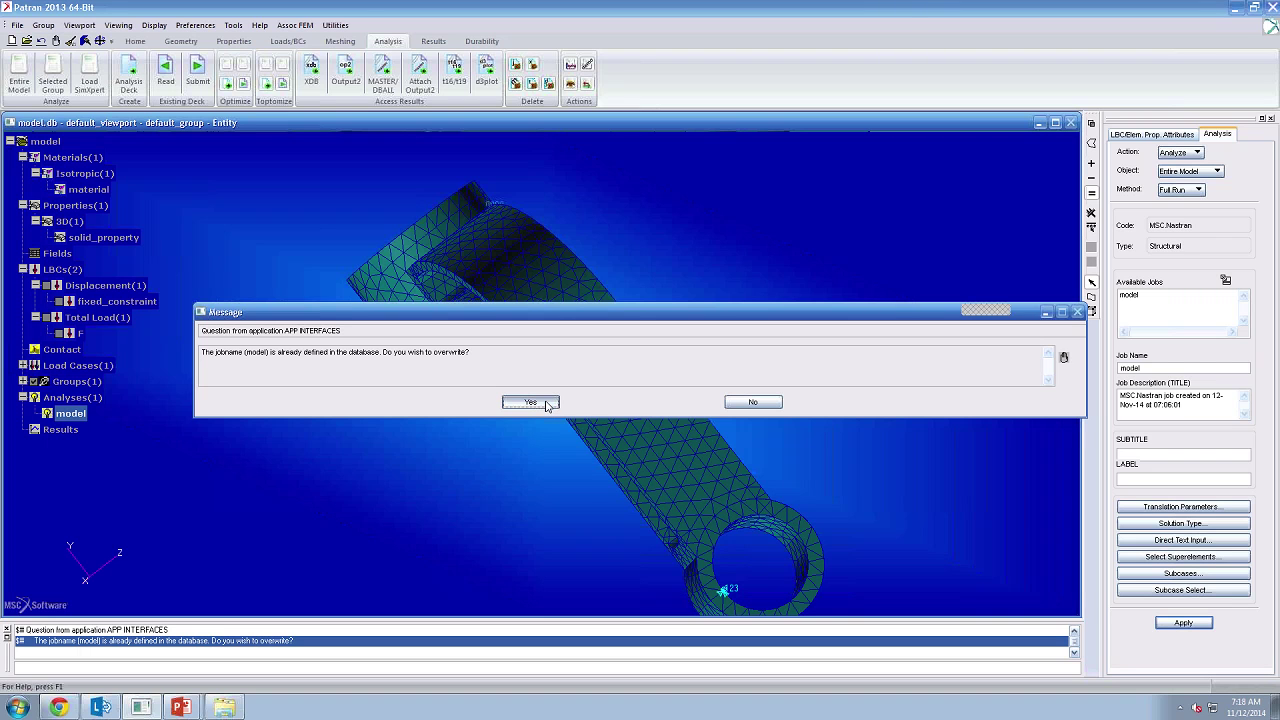
click(537, 402)
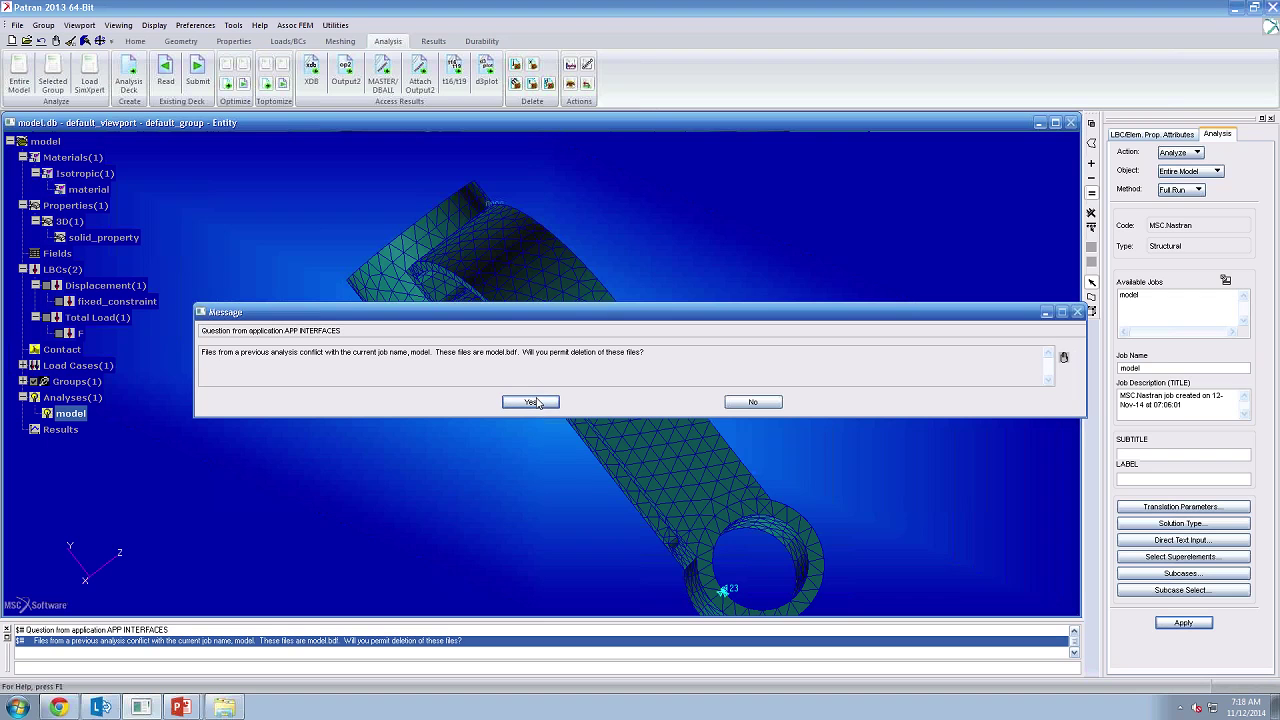
click(510, 403)
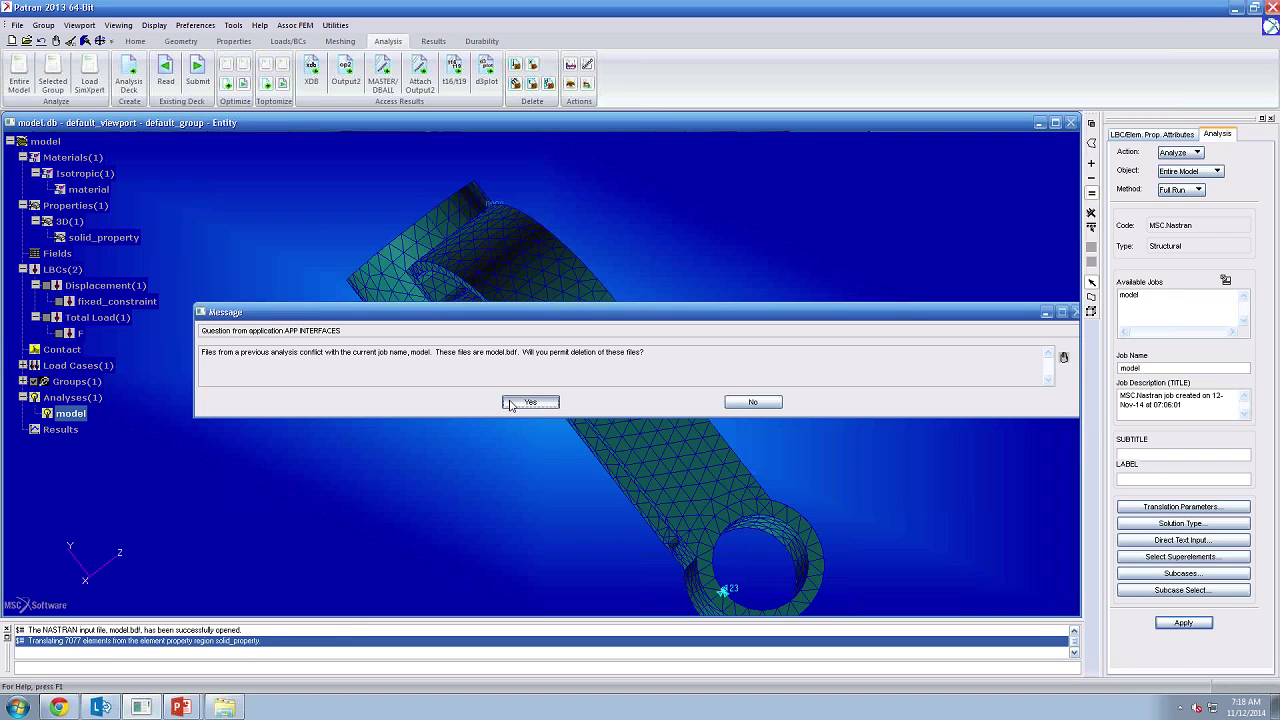
click(512, 403)
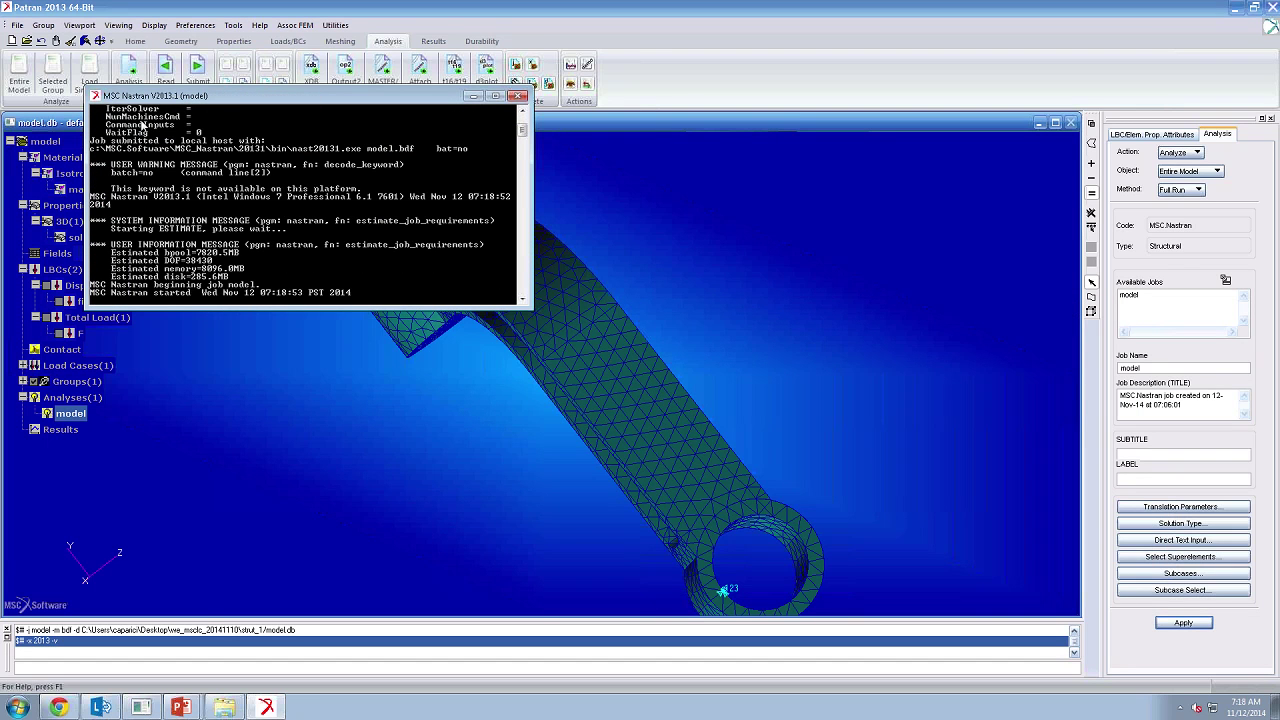
- Review the output file stage on the PowerPoint workflow slide, then examine the Nastran files in the strut_1 folder
click(192, 707)
click(196, 682)
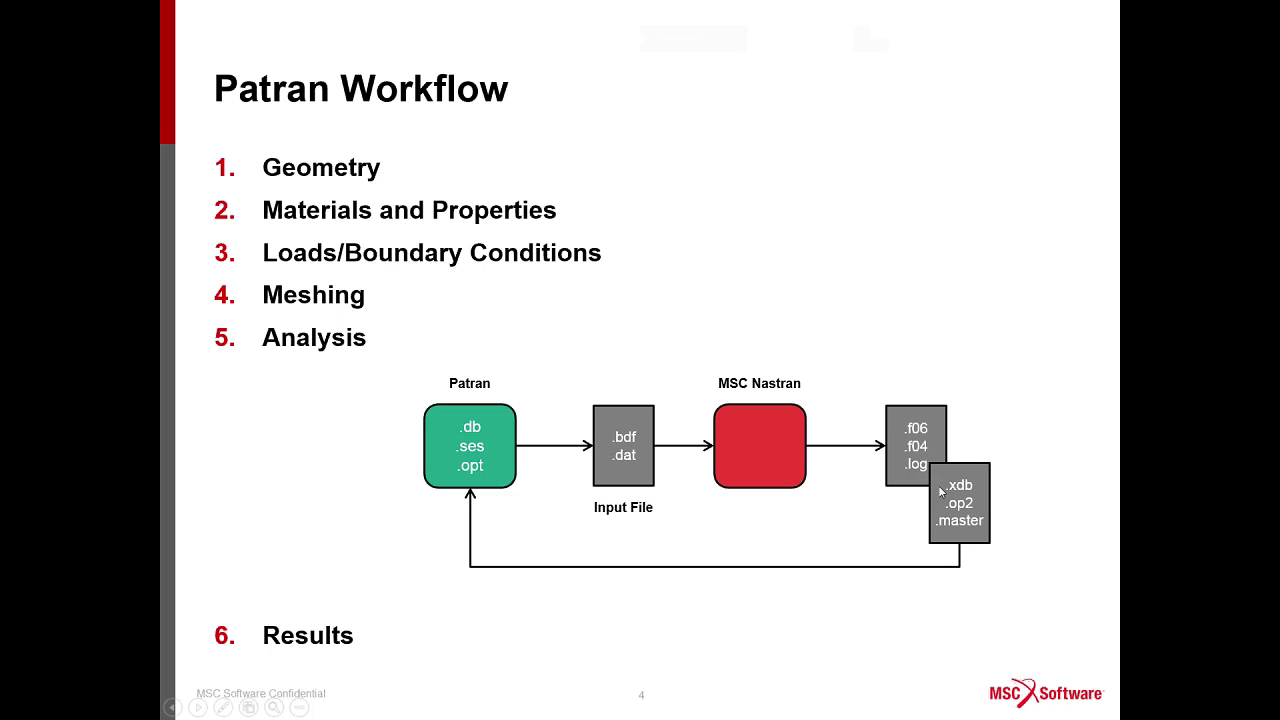
key(alt+Tab)
key(alt+Tab)
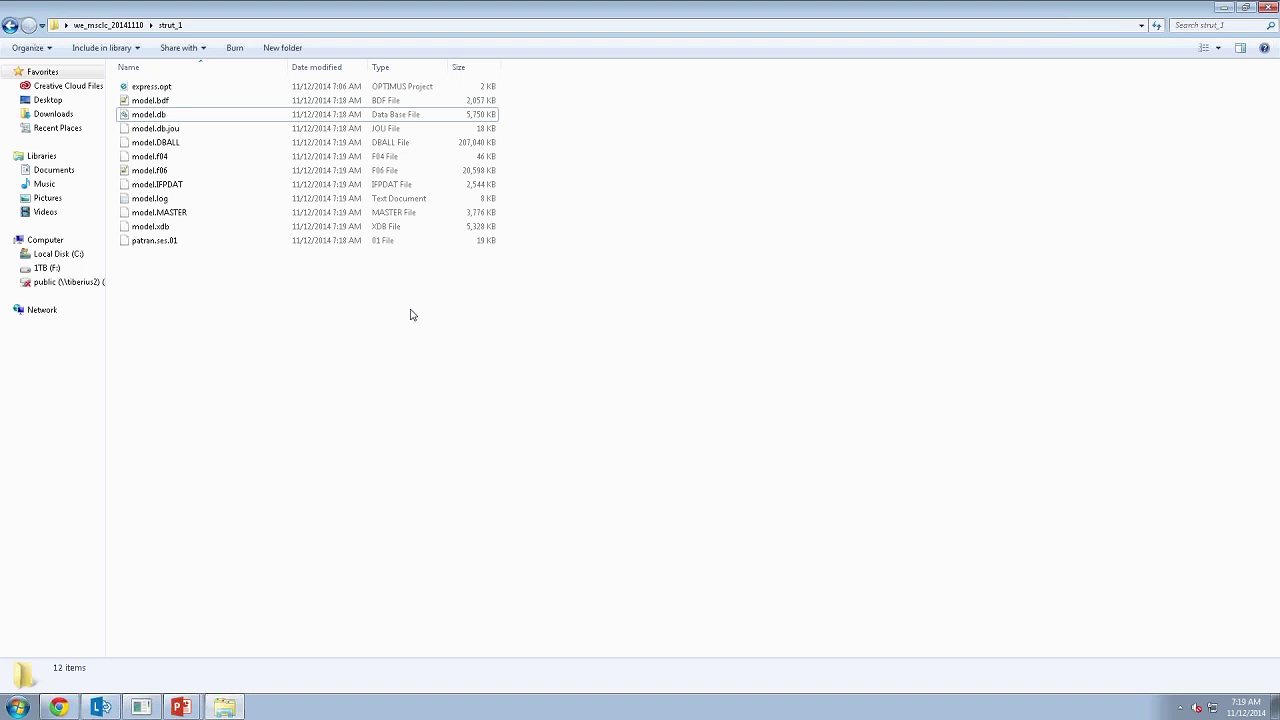
- Examine the model.f06 and model.xdb output files in the strut_1 folder
click(186, 172)
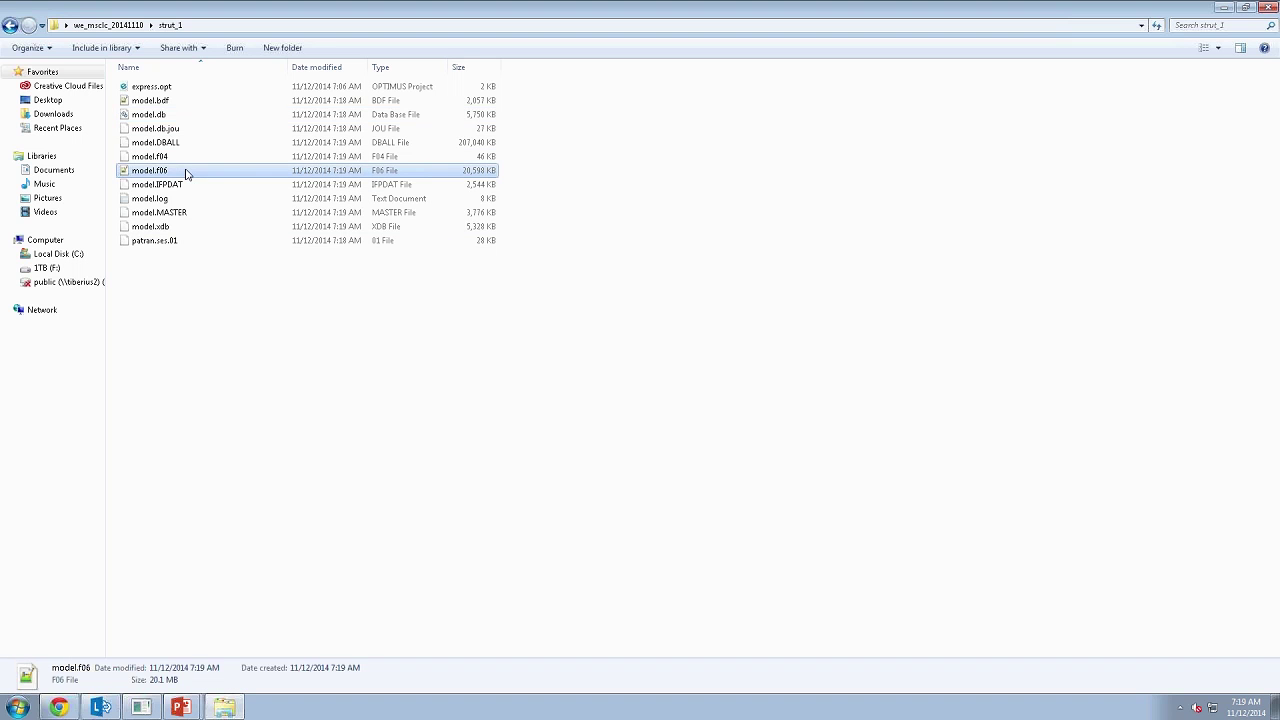
click(193, 228)
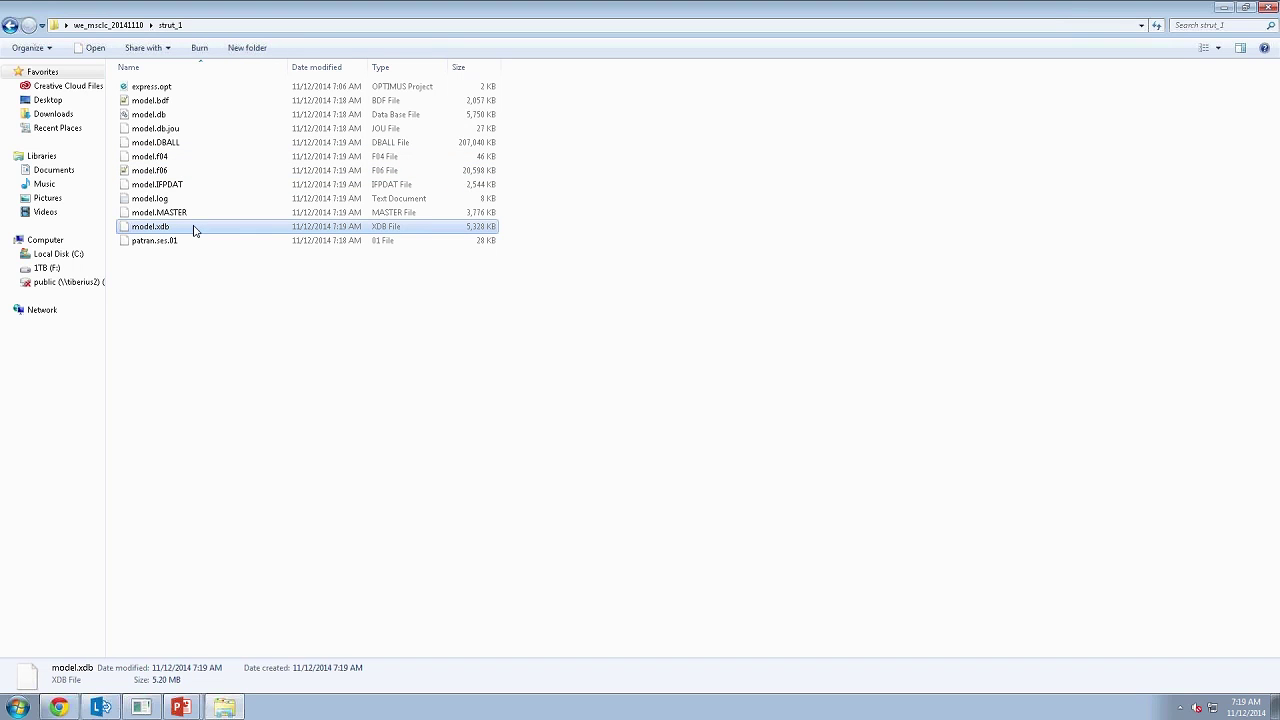
double_click(193, 228)
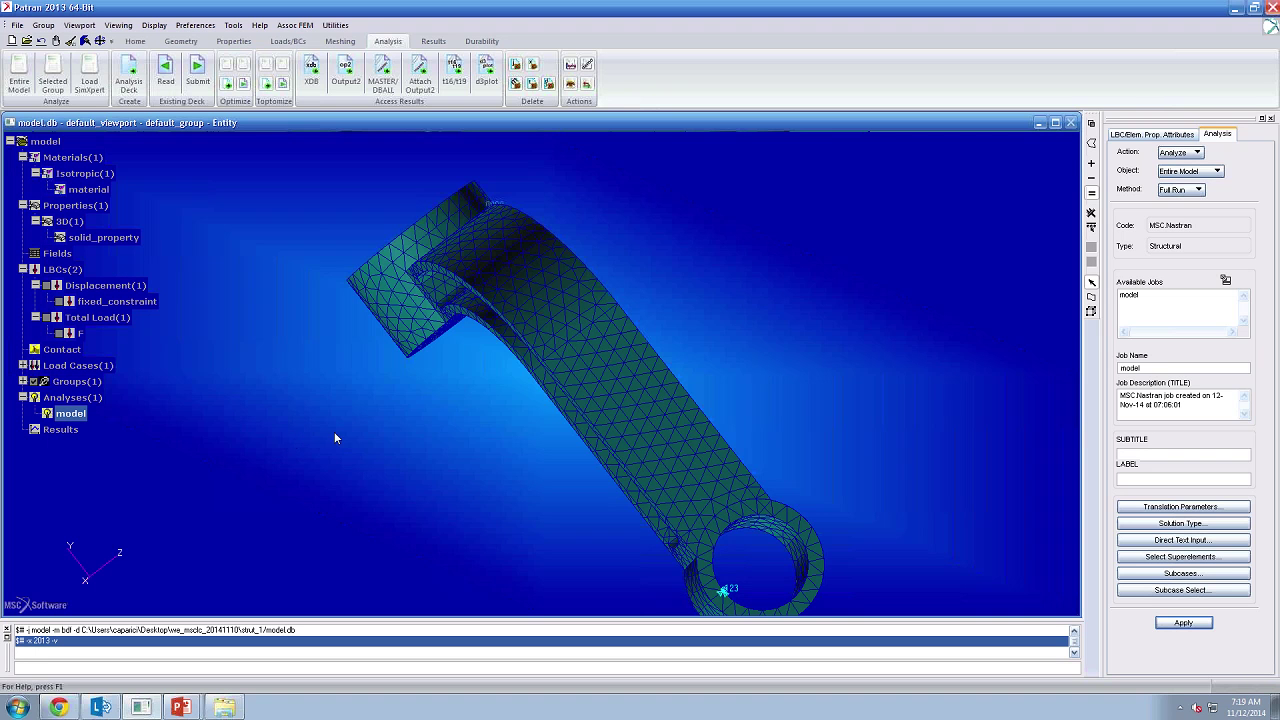
- Switch to Patran and attach the model.xdb results file from strut_1 to the model job as result entities
middle_drag(338, 430, 532, 430)
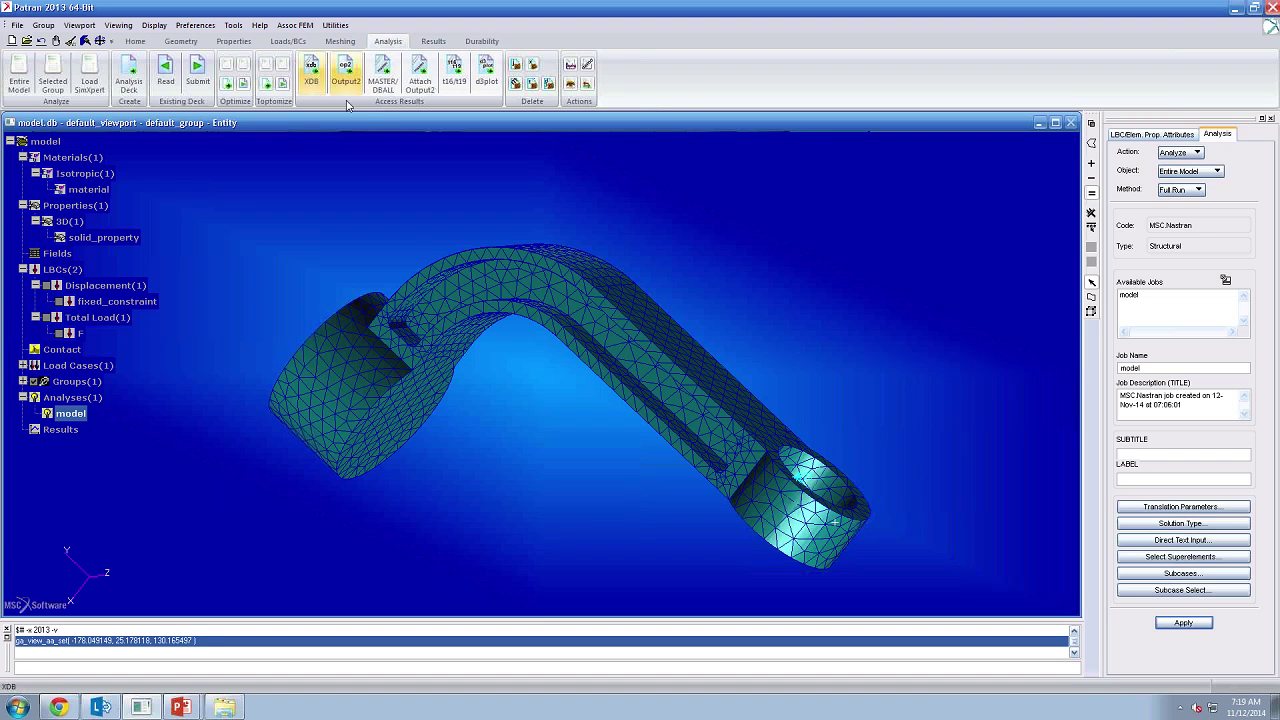
click(318, 78)
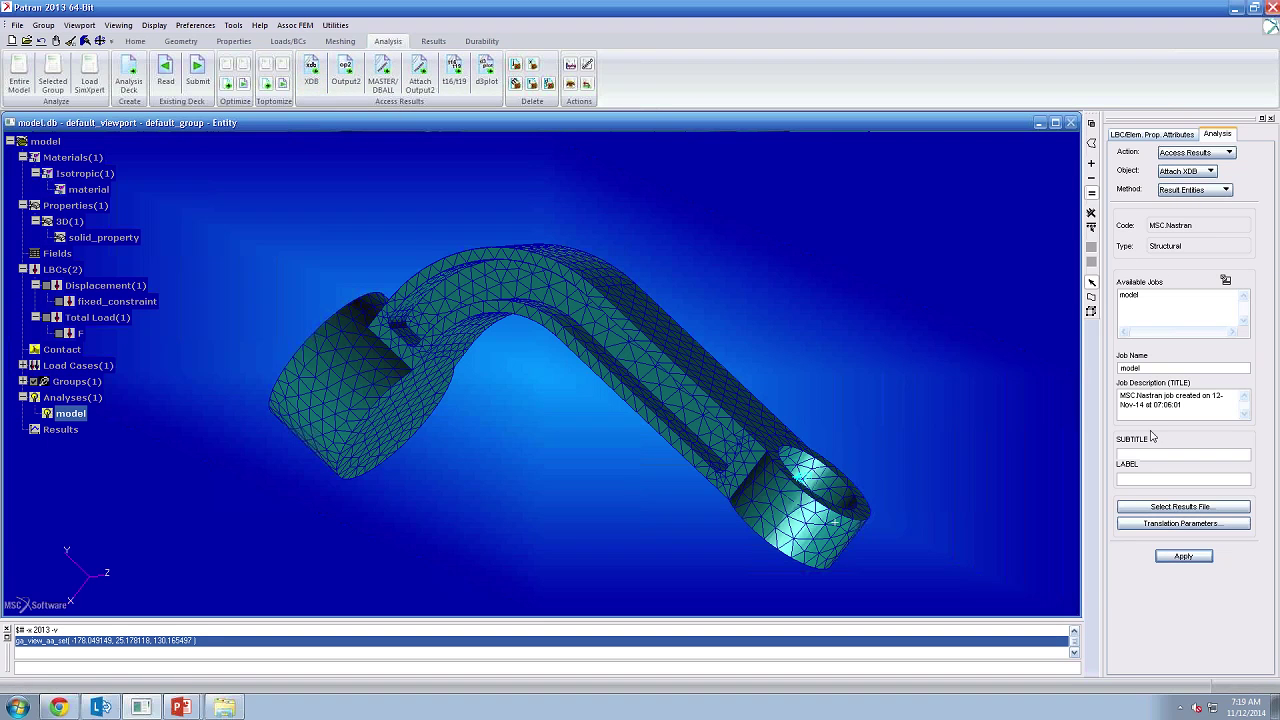
click(1197, 508)
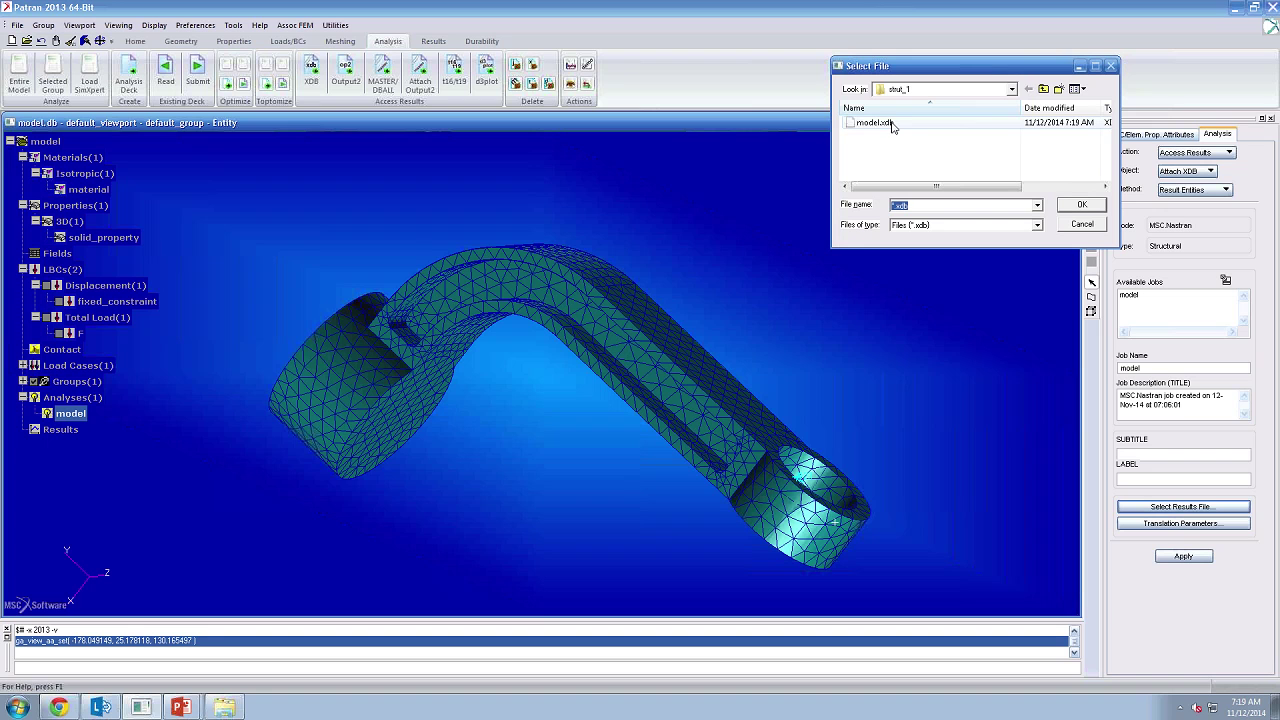
click(892, 123)
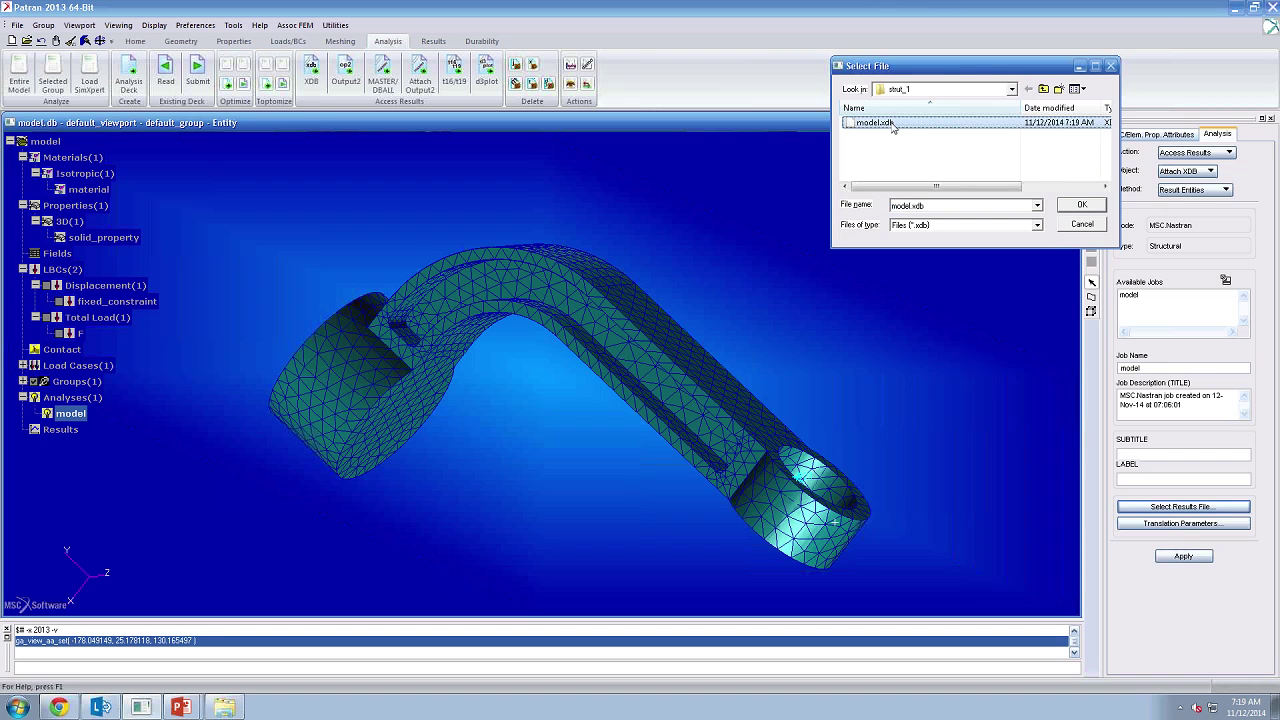
click(1101, 205)
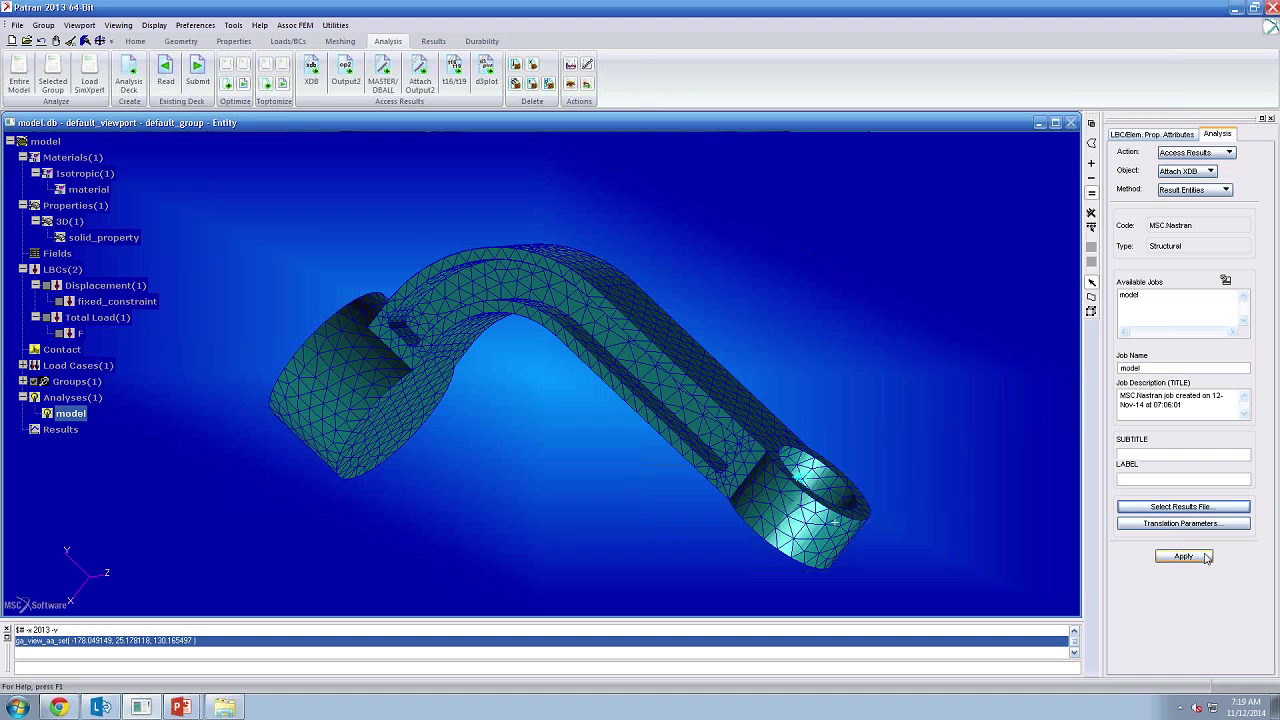
click(1206, 557)
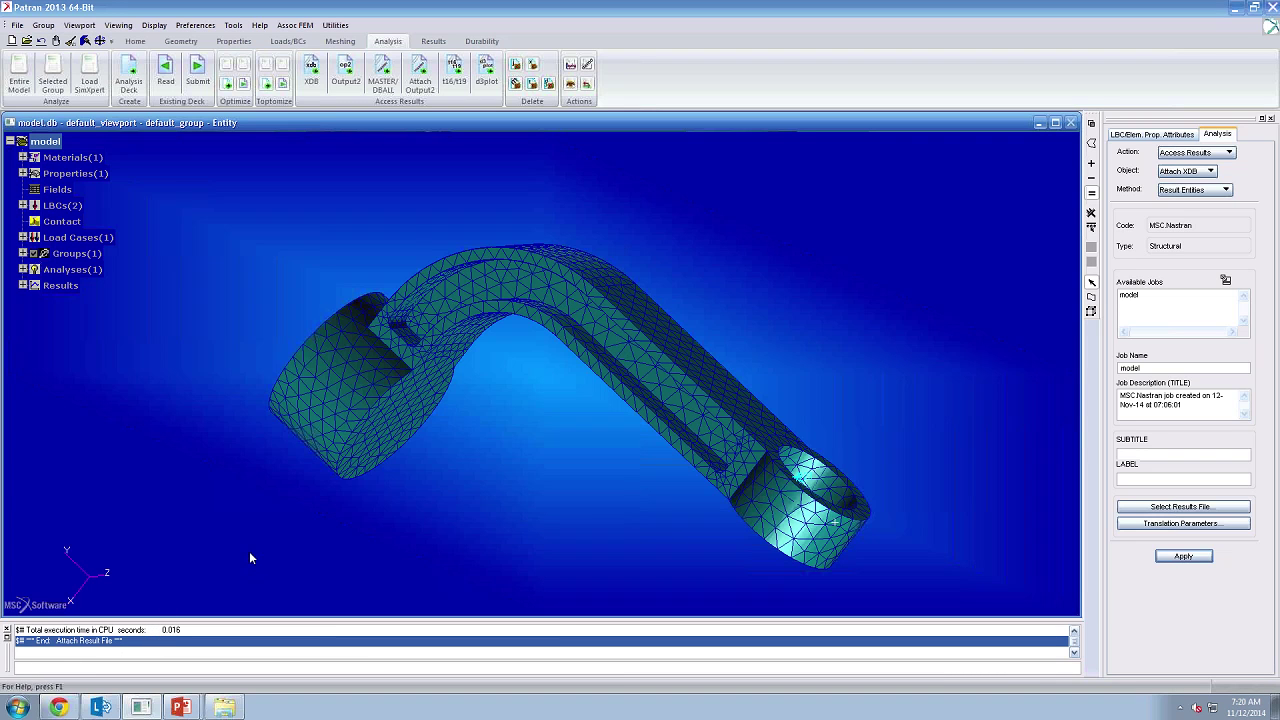
- Create a quick plot of the von Mises Stress Tensor fringe on the Displacements, Translational deformation for the default static subcase
click(422, 45)
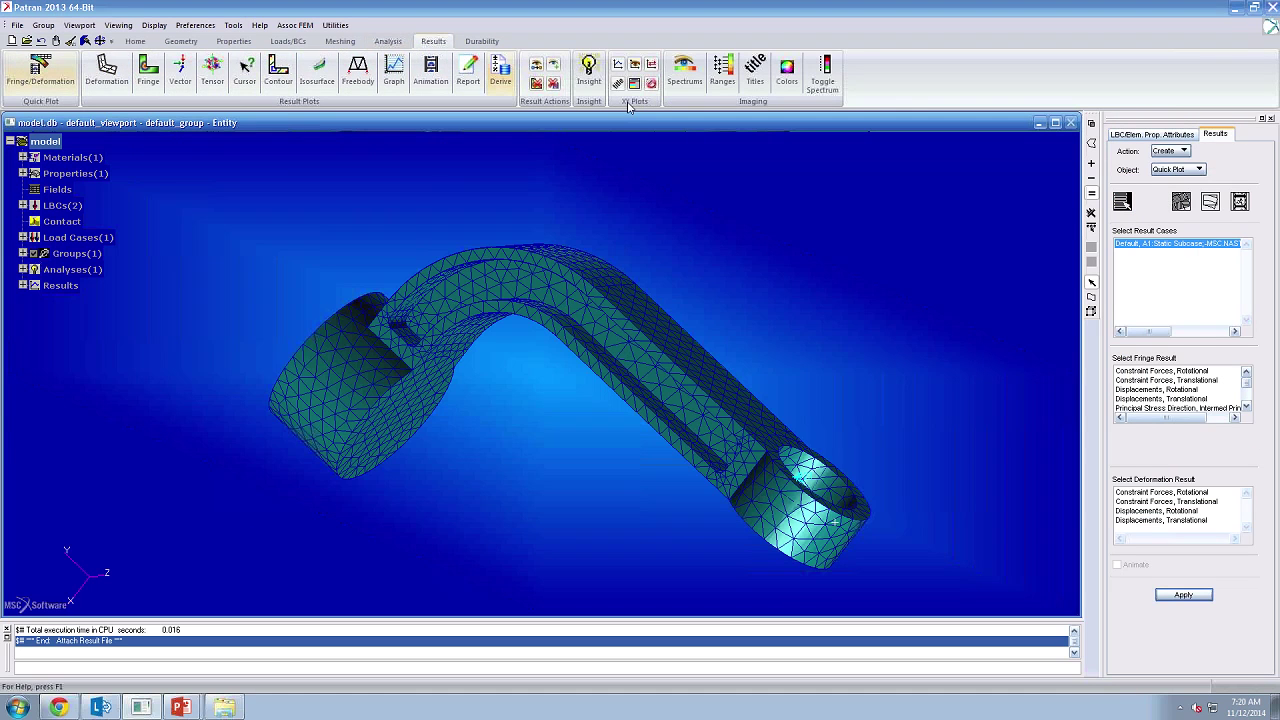
middle_drag(465, 235, 480, 246)
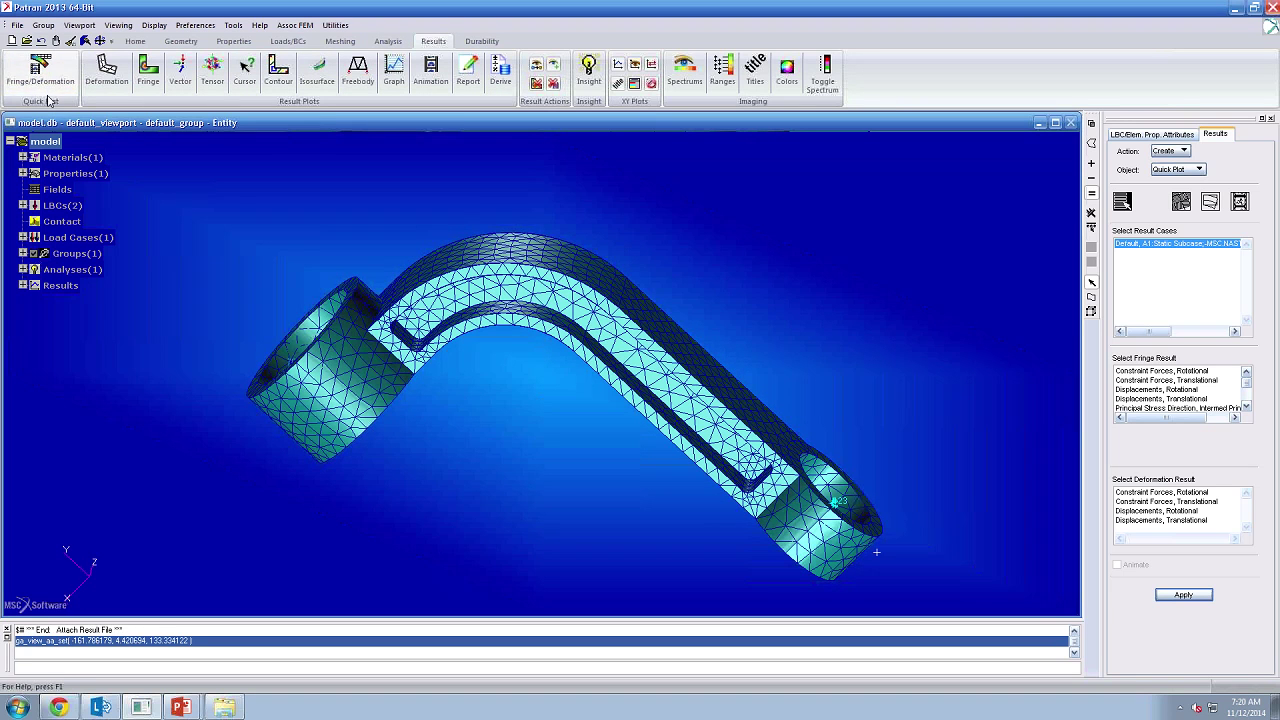
click(48, 80)
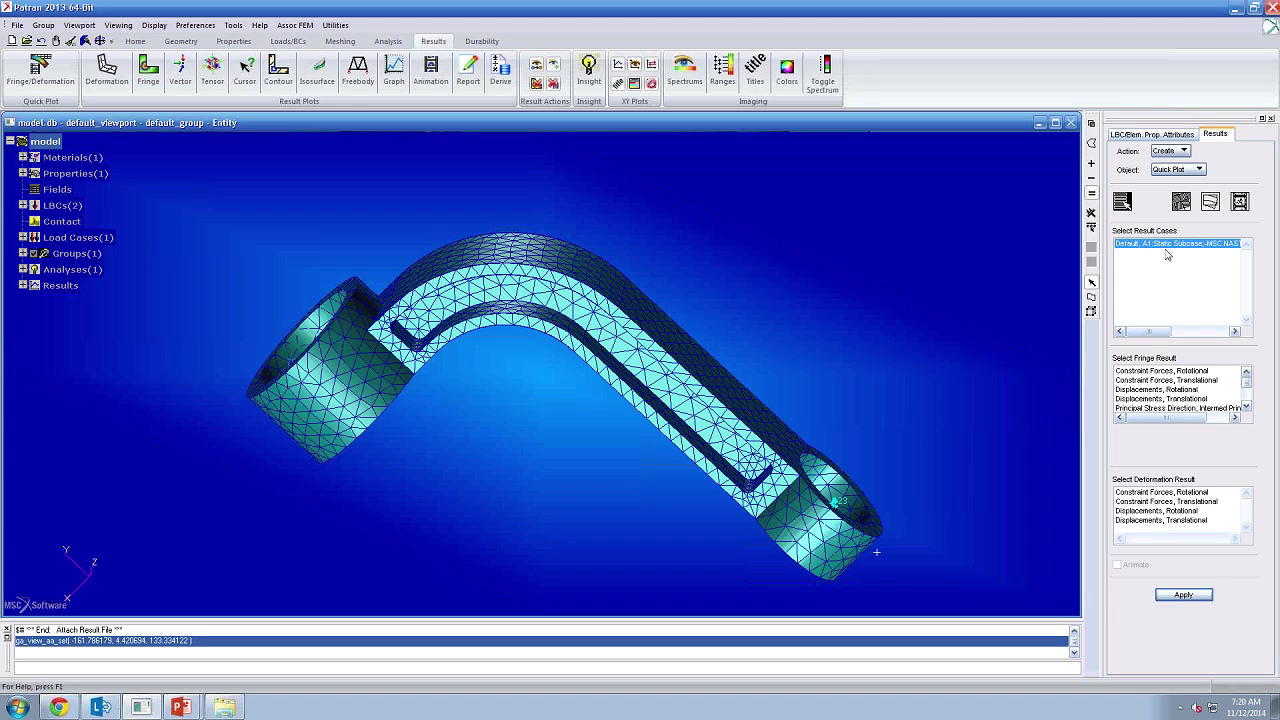
scroll(1215, 395, down, 4)
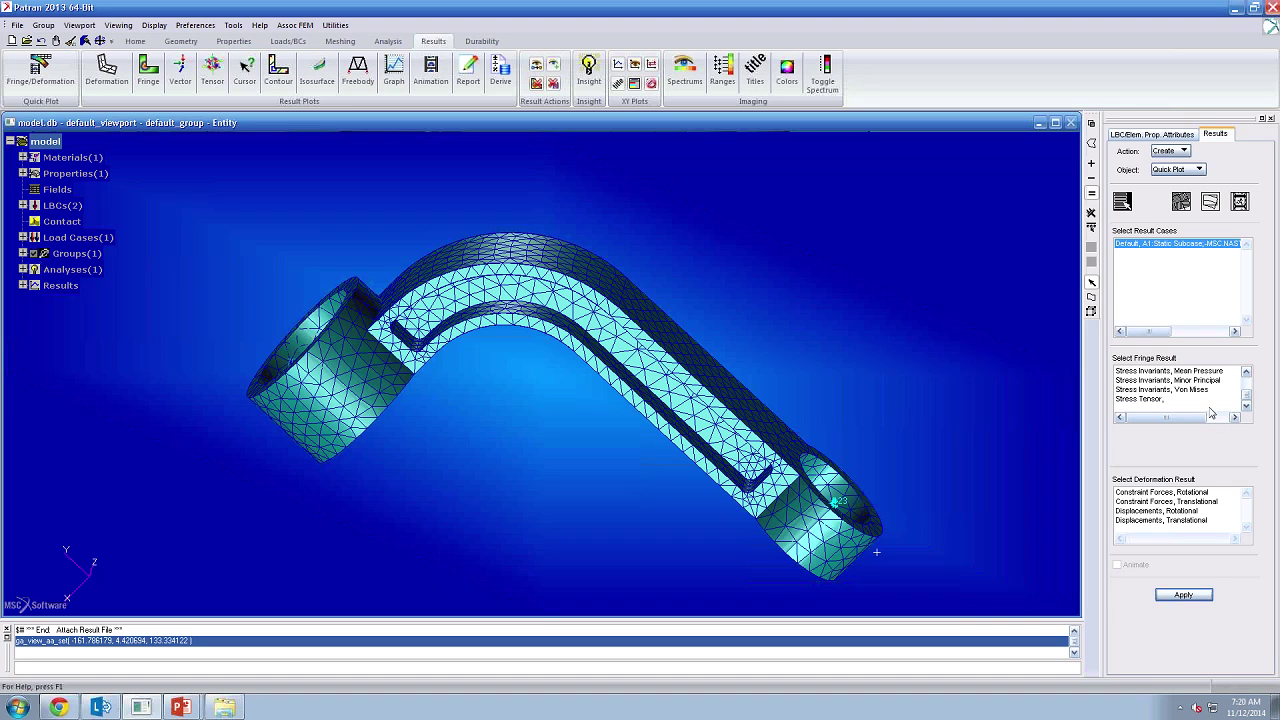
click(1207, 399)
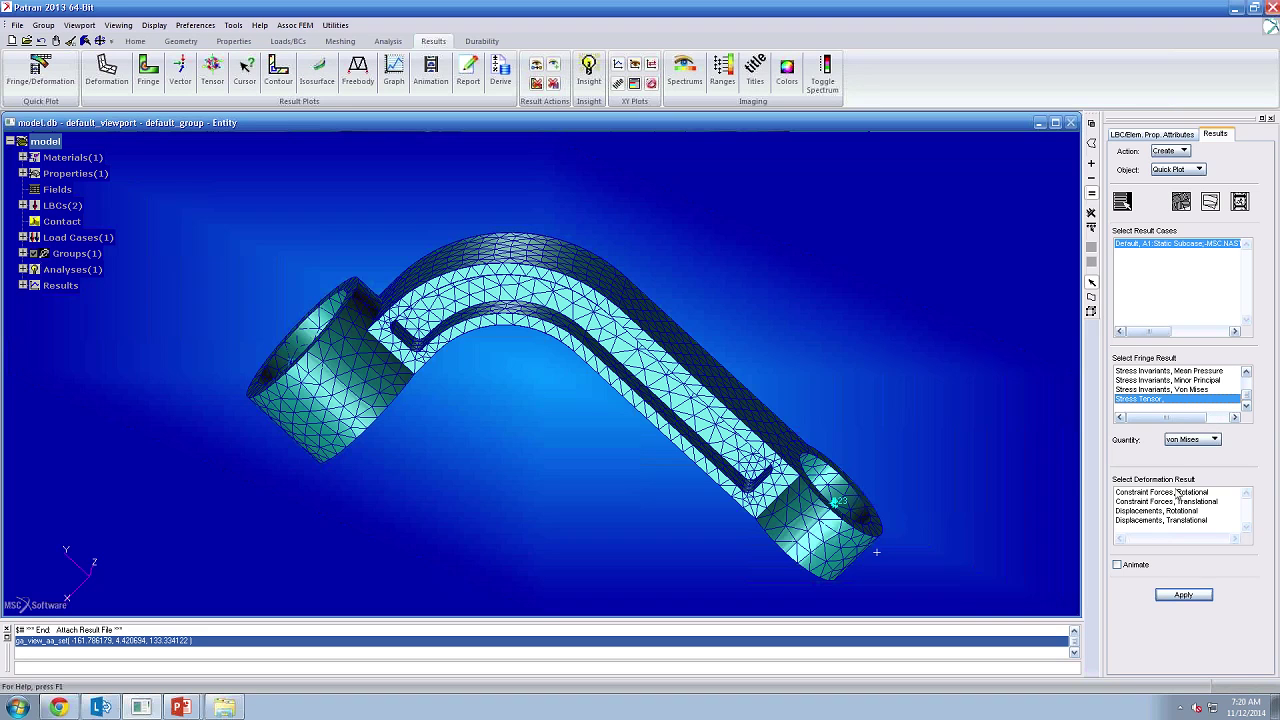
middle_drag(888, 413, 901, 395)
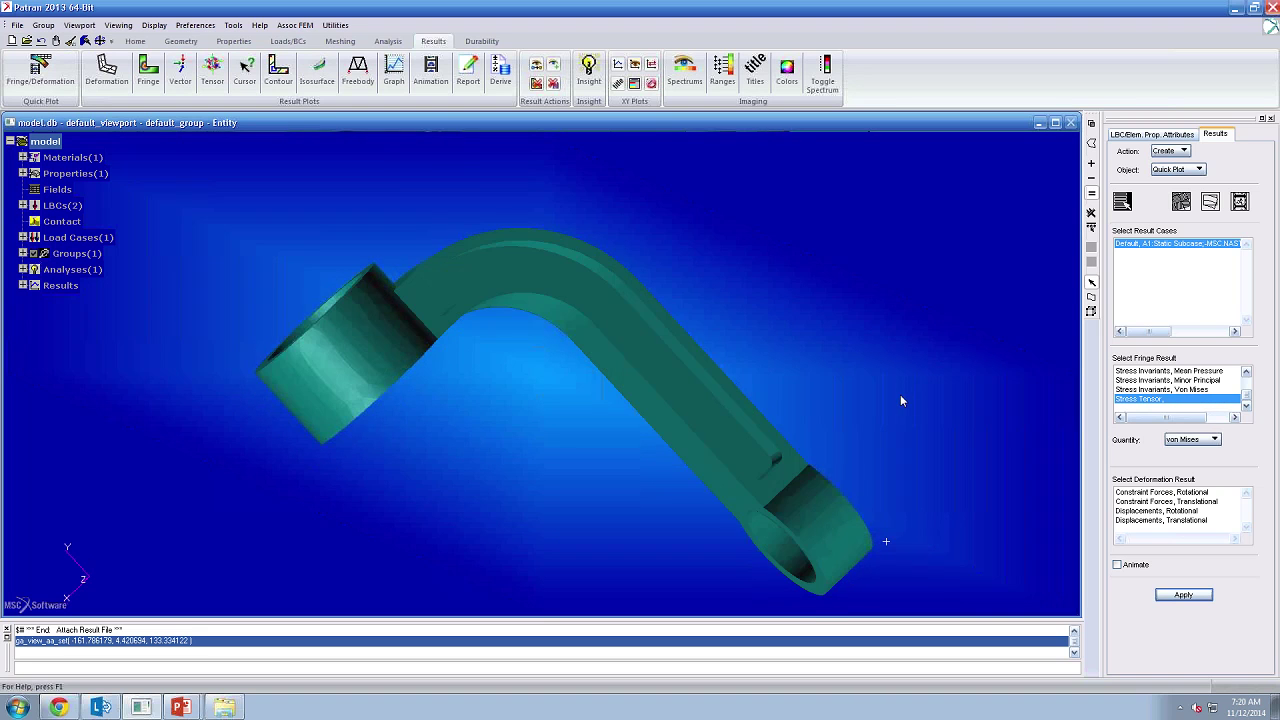
click(1185, 521)
click(1182, 596)
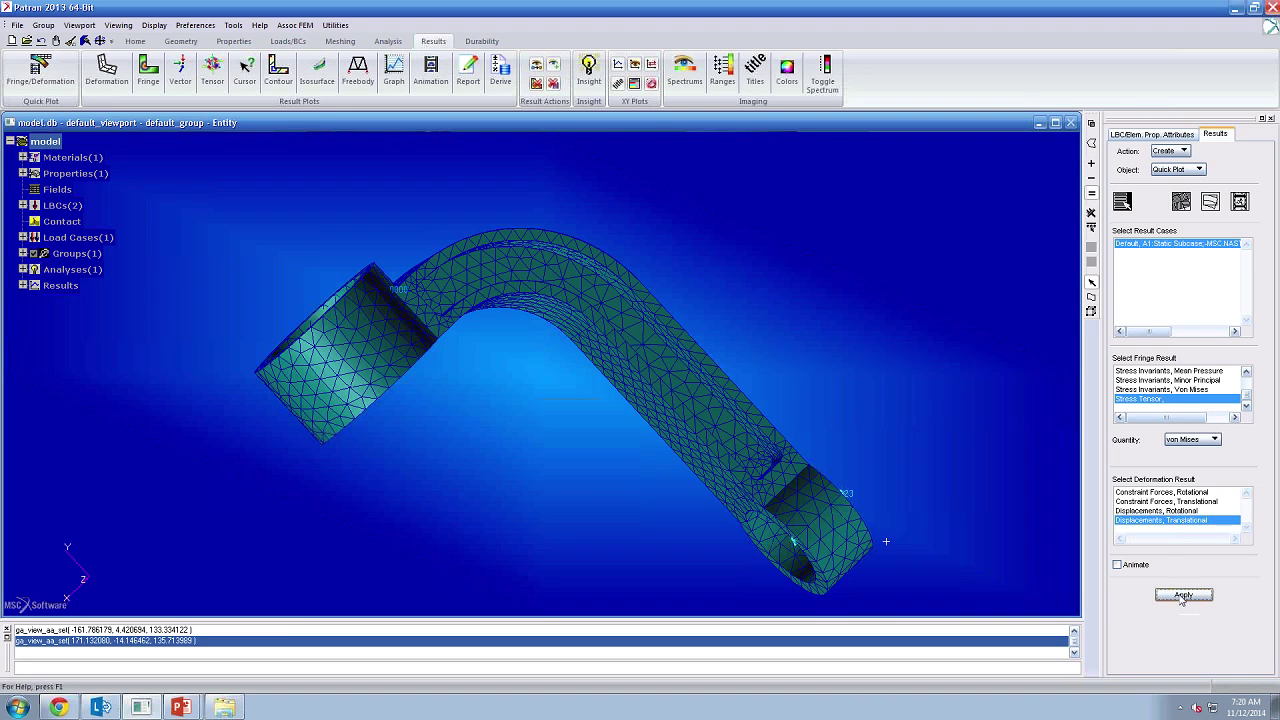
middle_drag(781, 395, 700, 414)
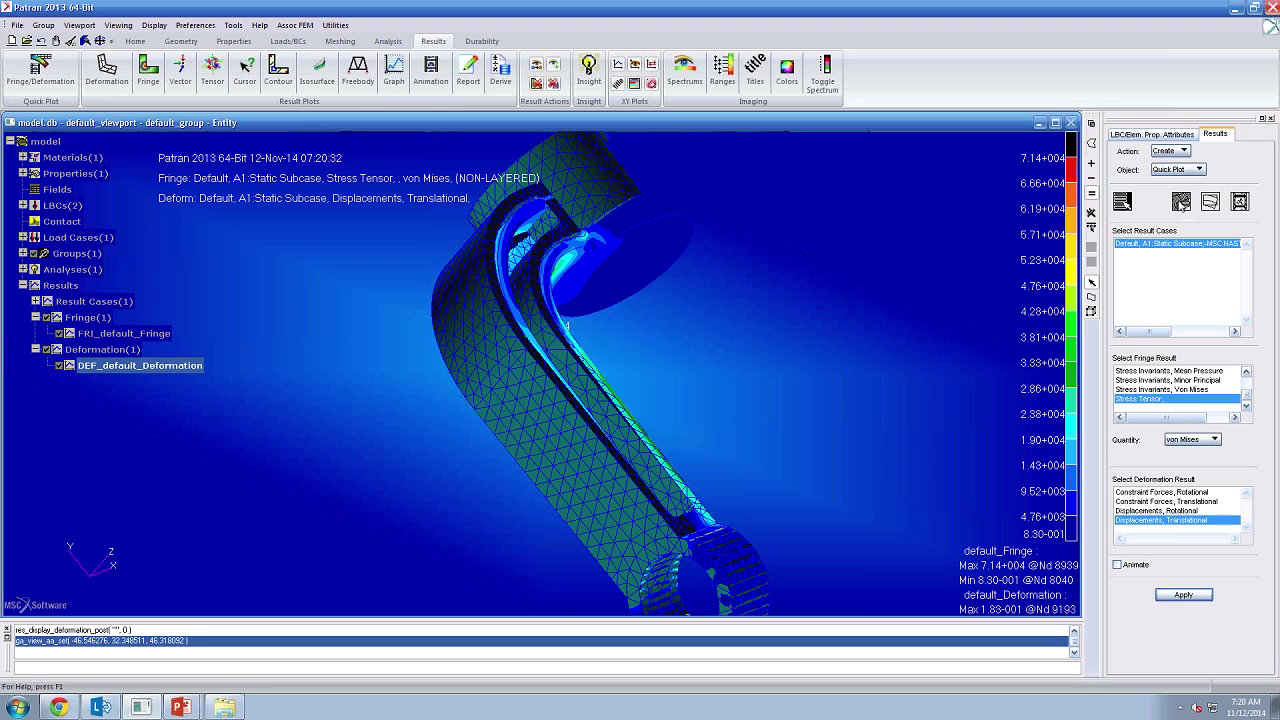
- Turn off the undeformed shape in the quick plot's deformation display attributes and apply the change
click(1121, 203)
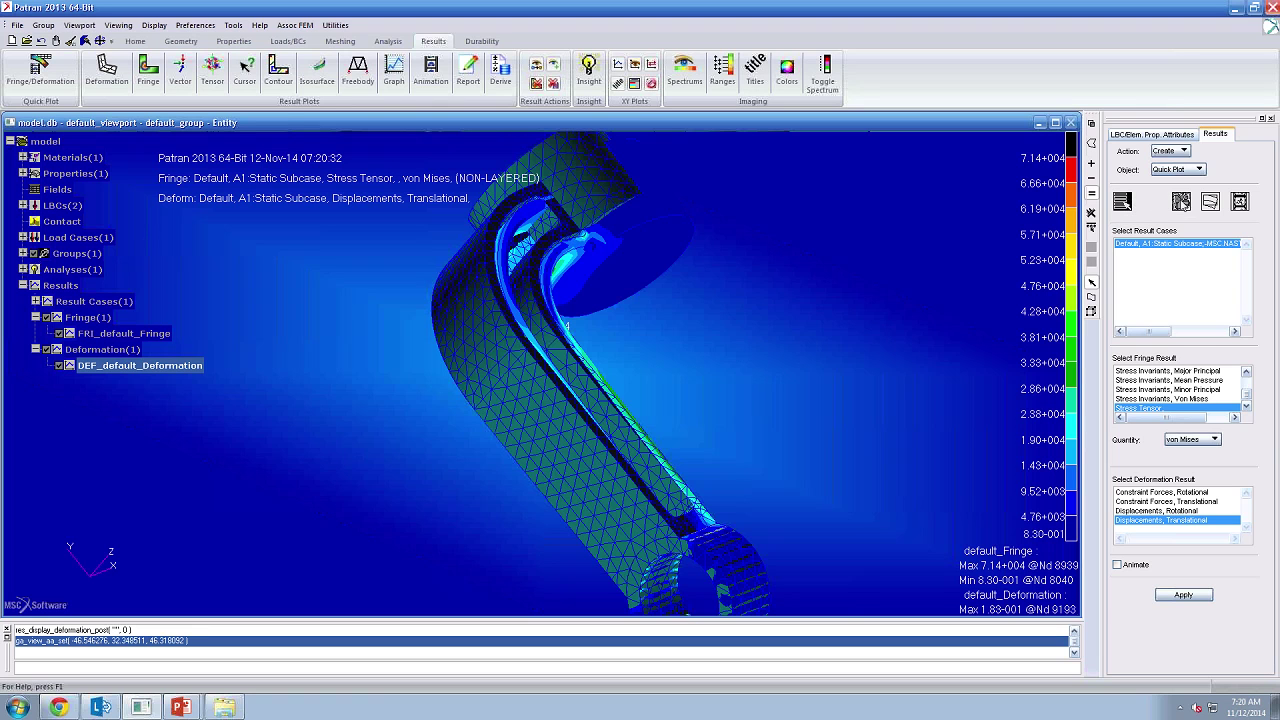
click(1180, 202)
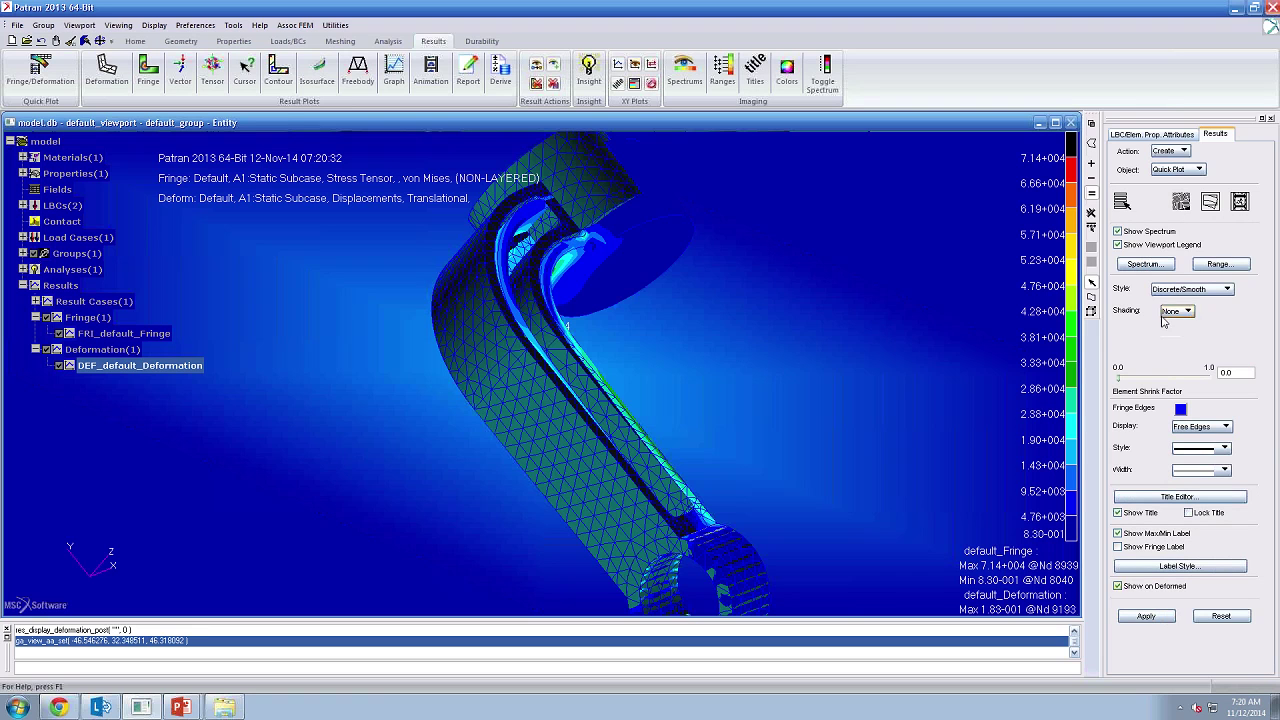
click(1209, 204)
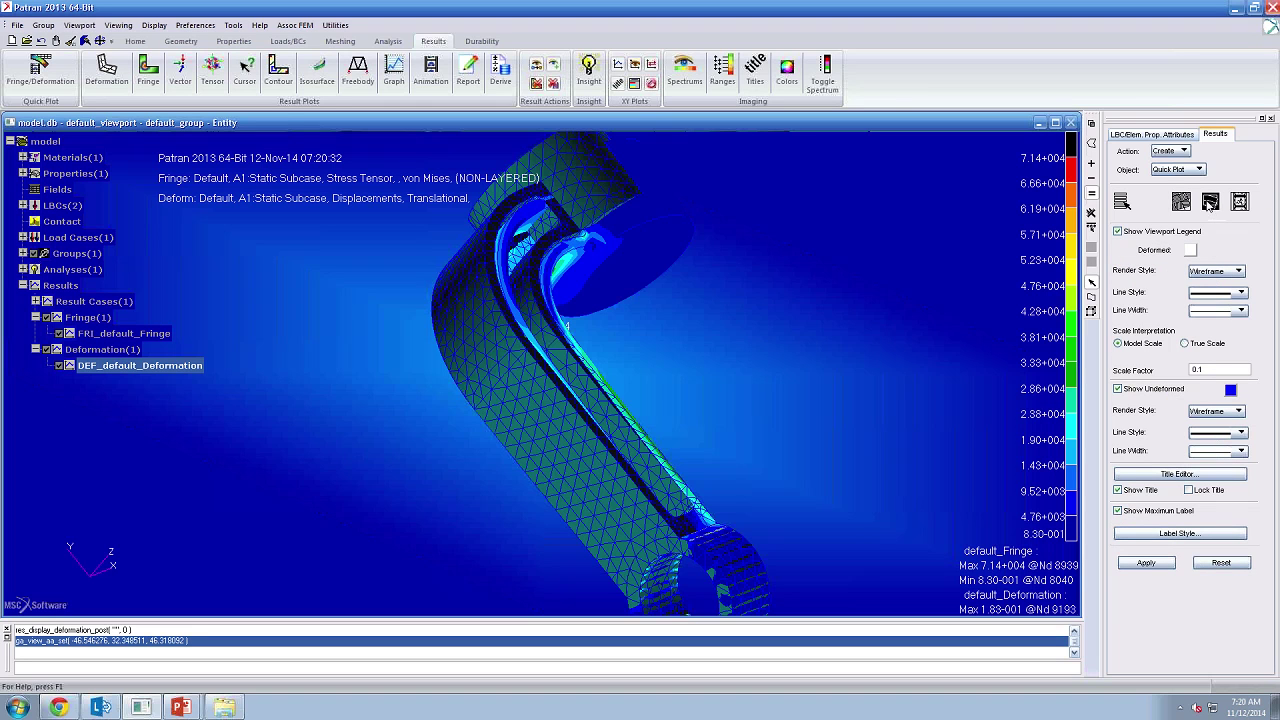
click(1155, 390)
click(1155, 564)
middle_drag(811, 456, 822, 457)
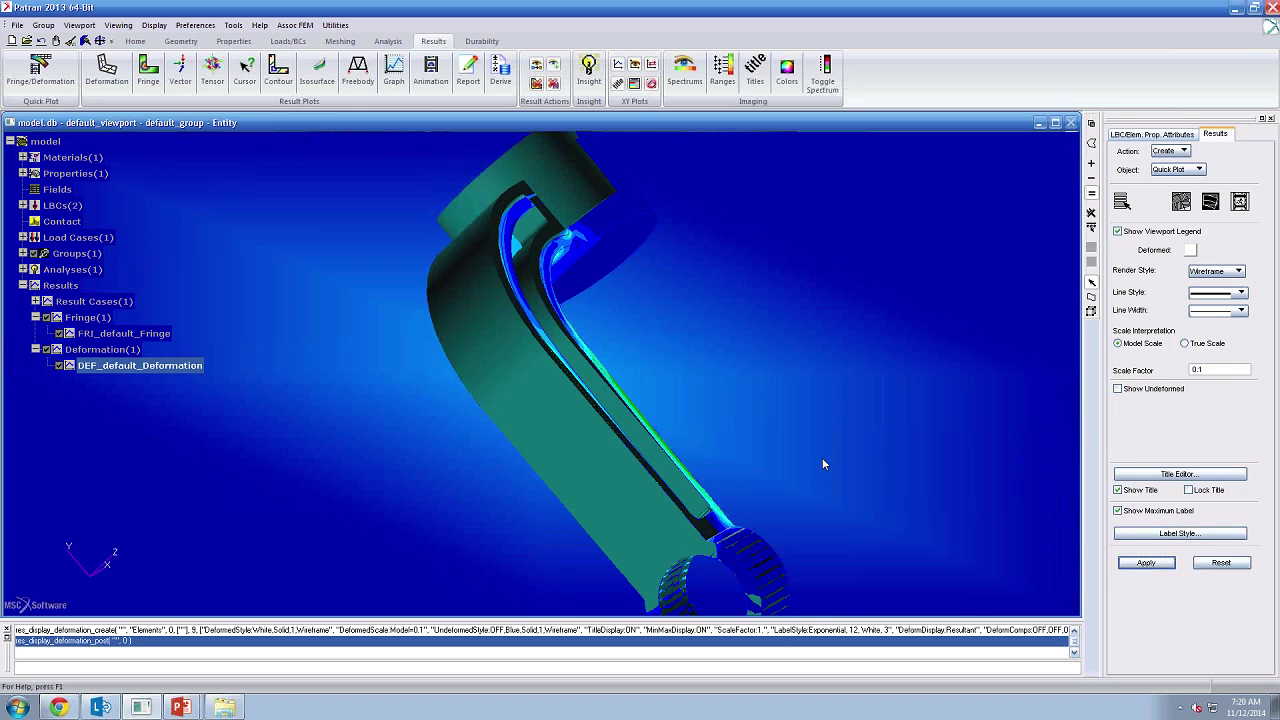
- Hide the strut's geometry so only the stress fringe plot is displayed, and inspect the stresses along the strut
click(133, 42)
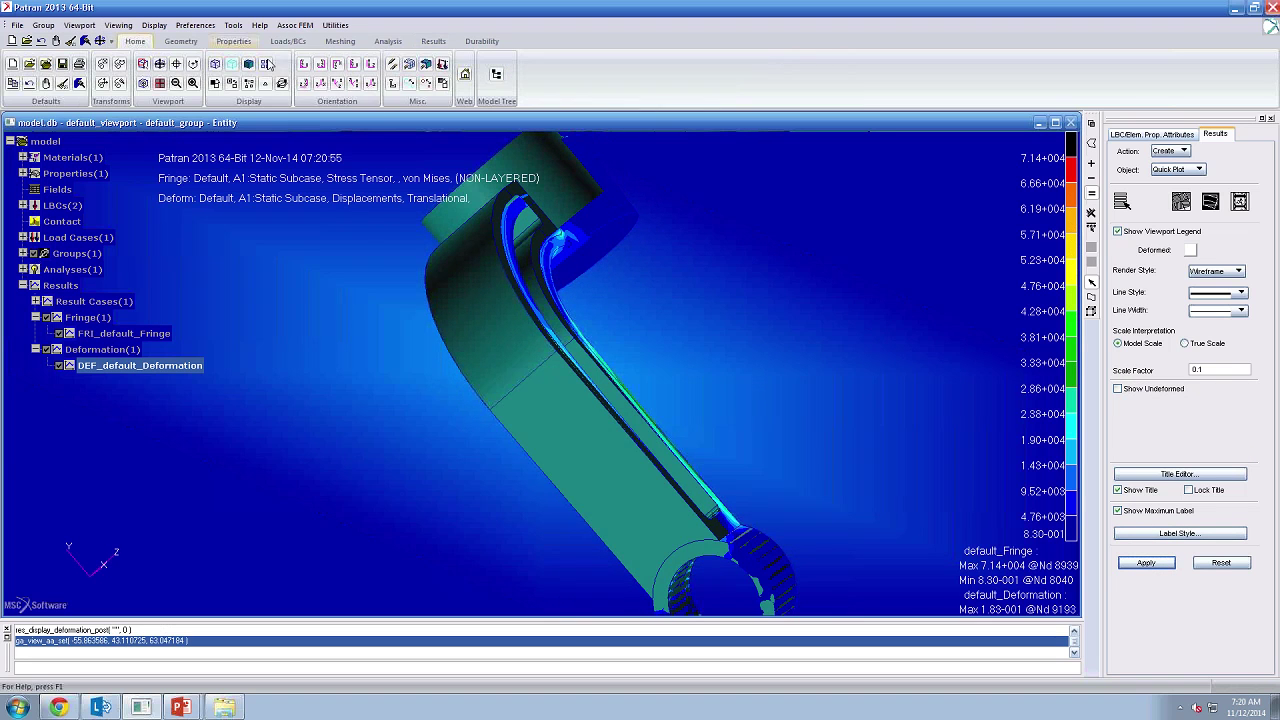
click(426, 64)
mouse_move(576, 257)
middle_down()
mouse_move(604, 226)
mouse_move(735, 418)
middle_up()
scroll(628, 207, up, 5)
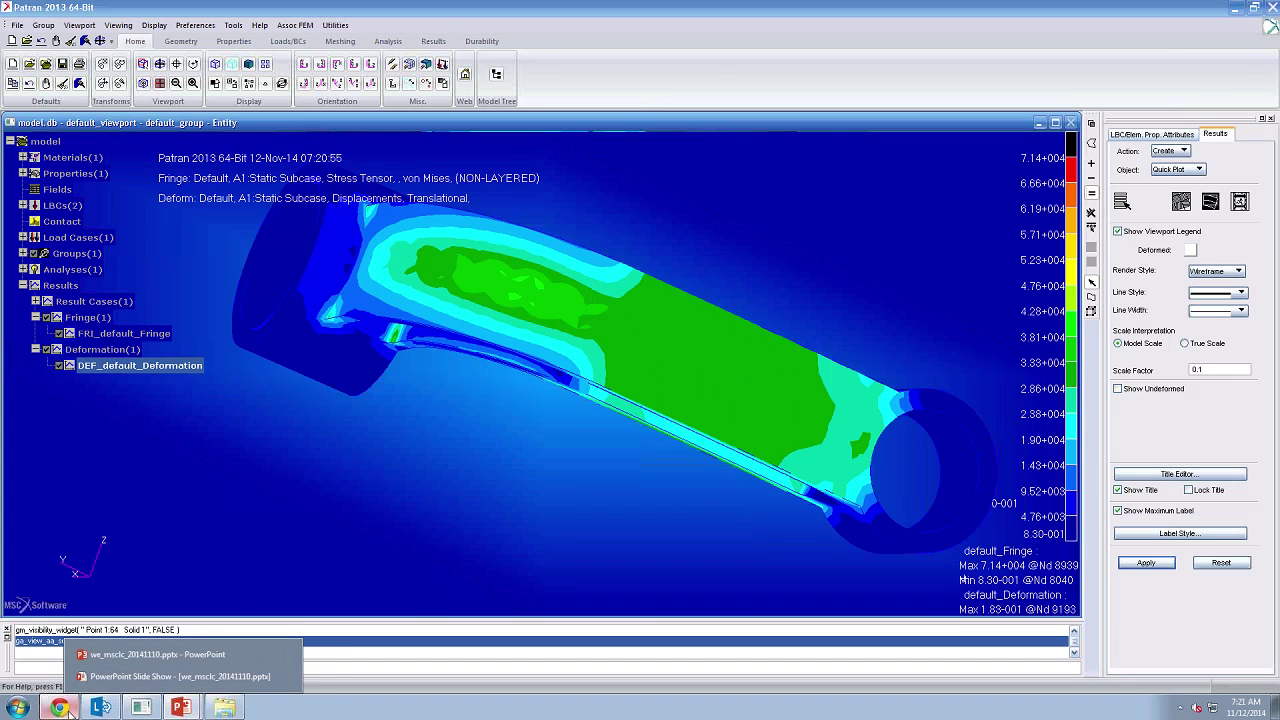
- Review the Step 10 Plot Stress and Displacement page in Chrome, then the MSC Learning Center catalog slide in PowerPoint
click(60, 708)
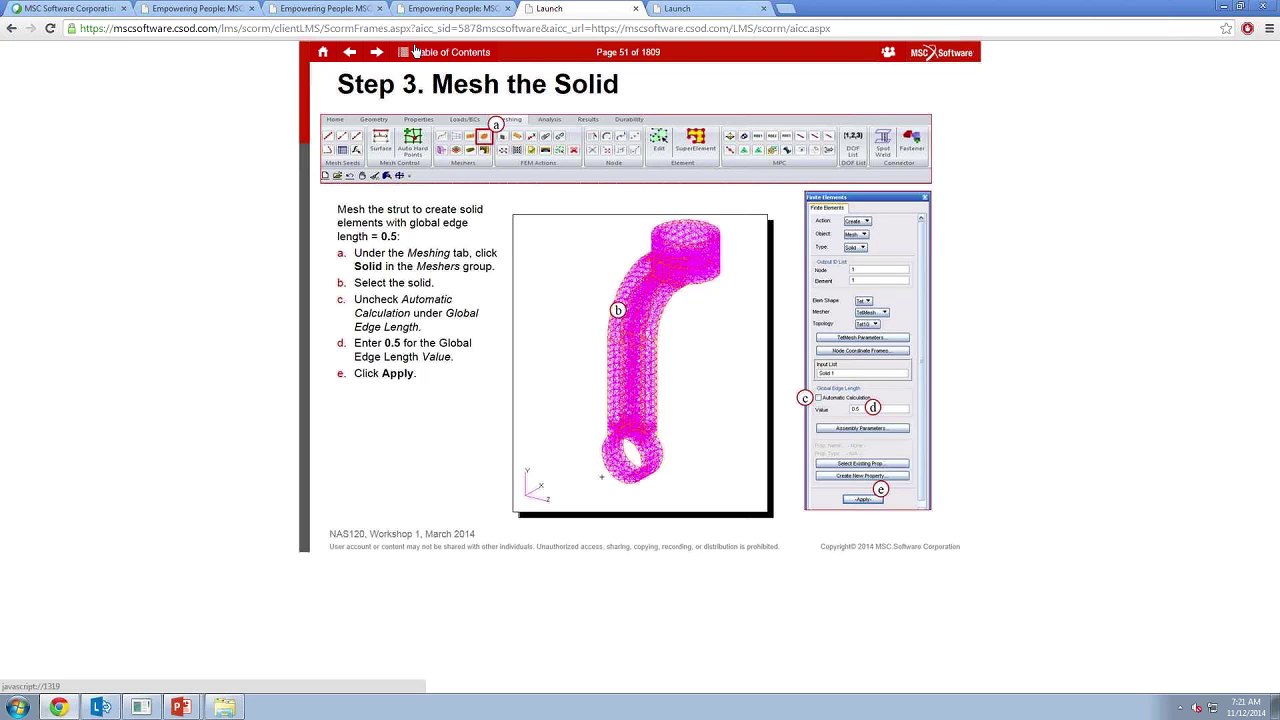
click(414, 51)
click(871, 268)
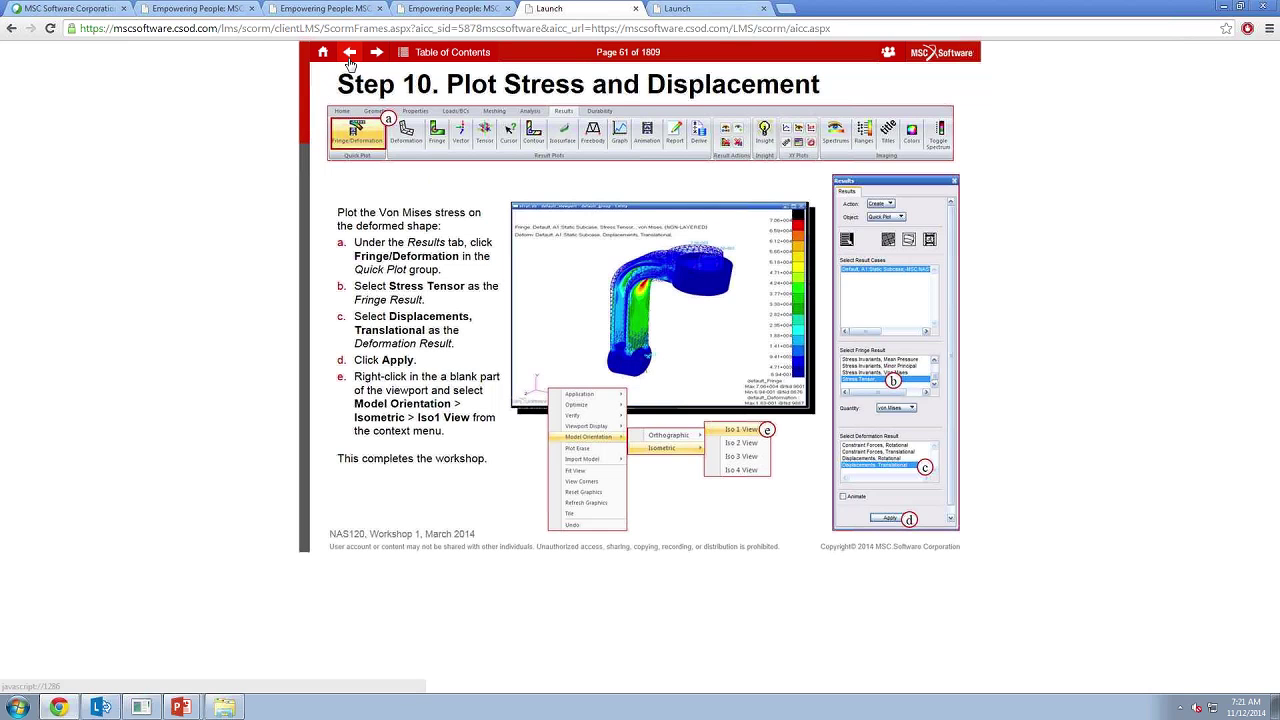
click(180, 707)
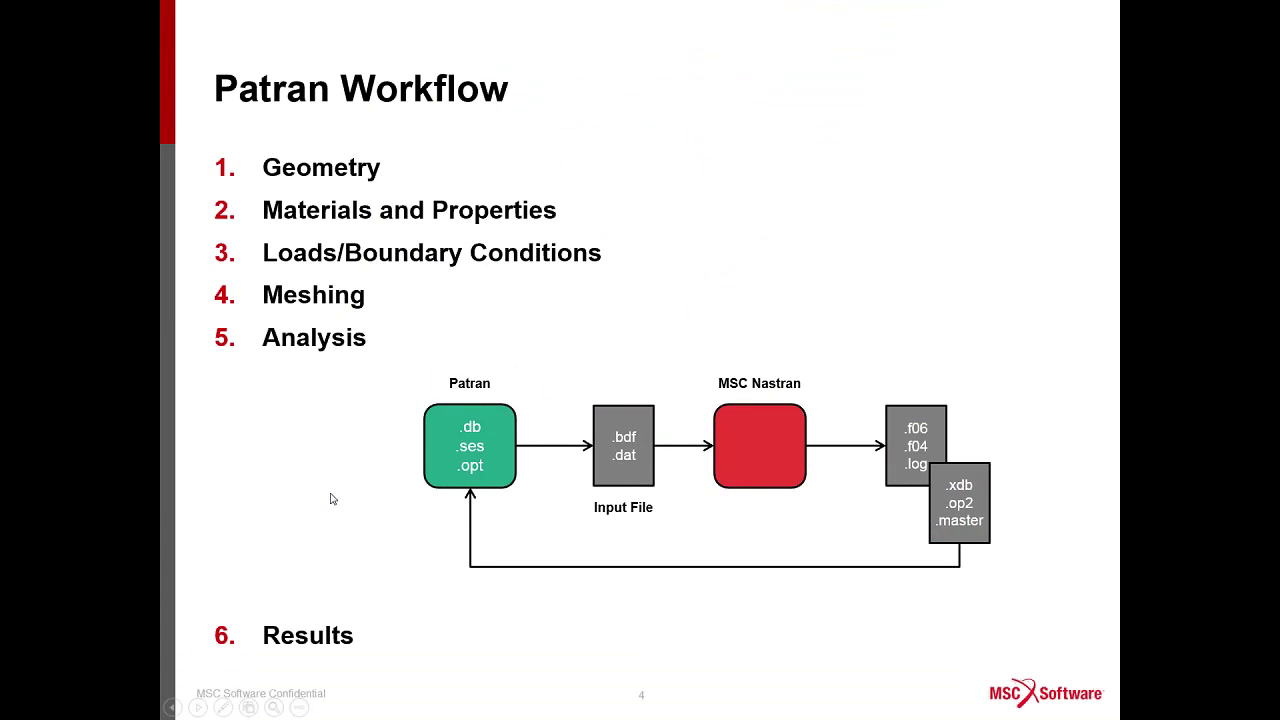
click(350, 411)
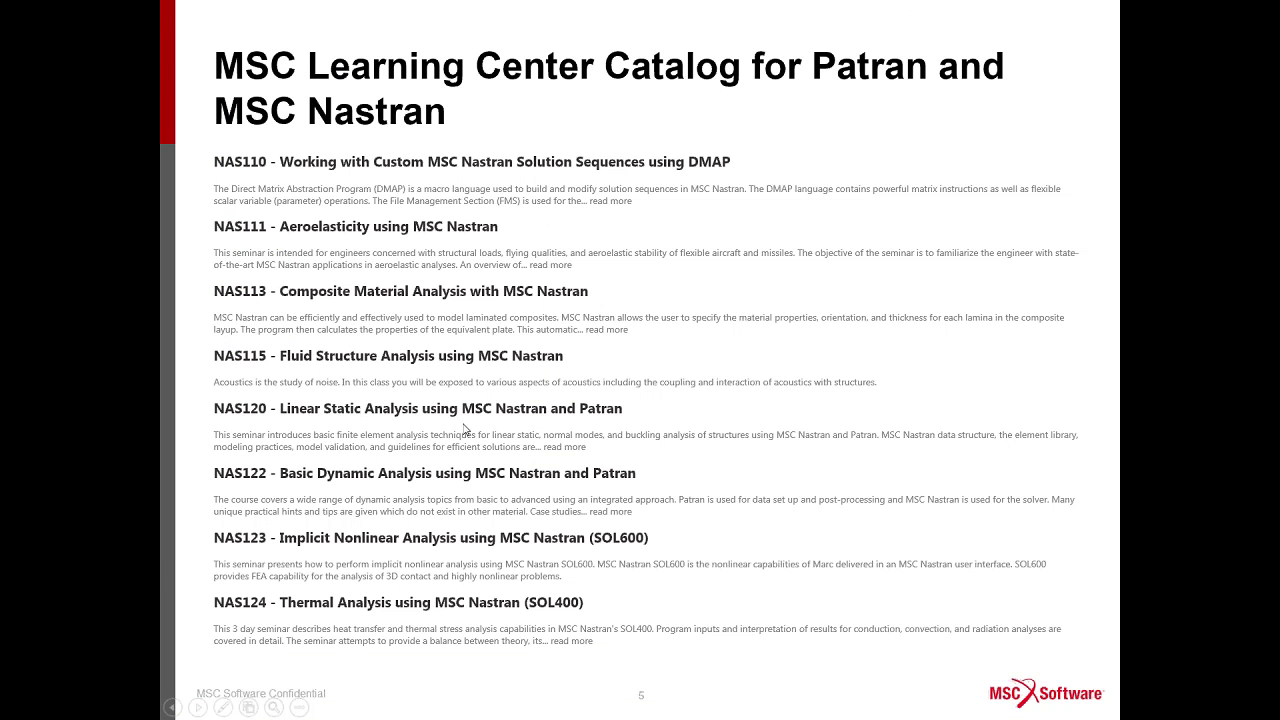
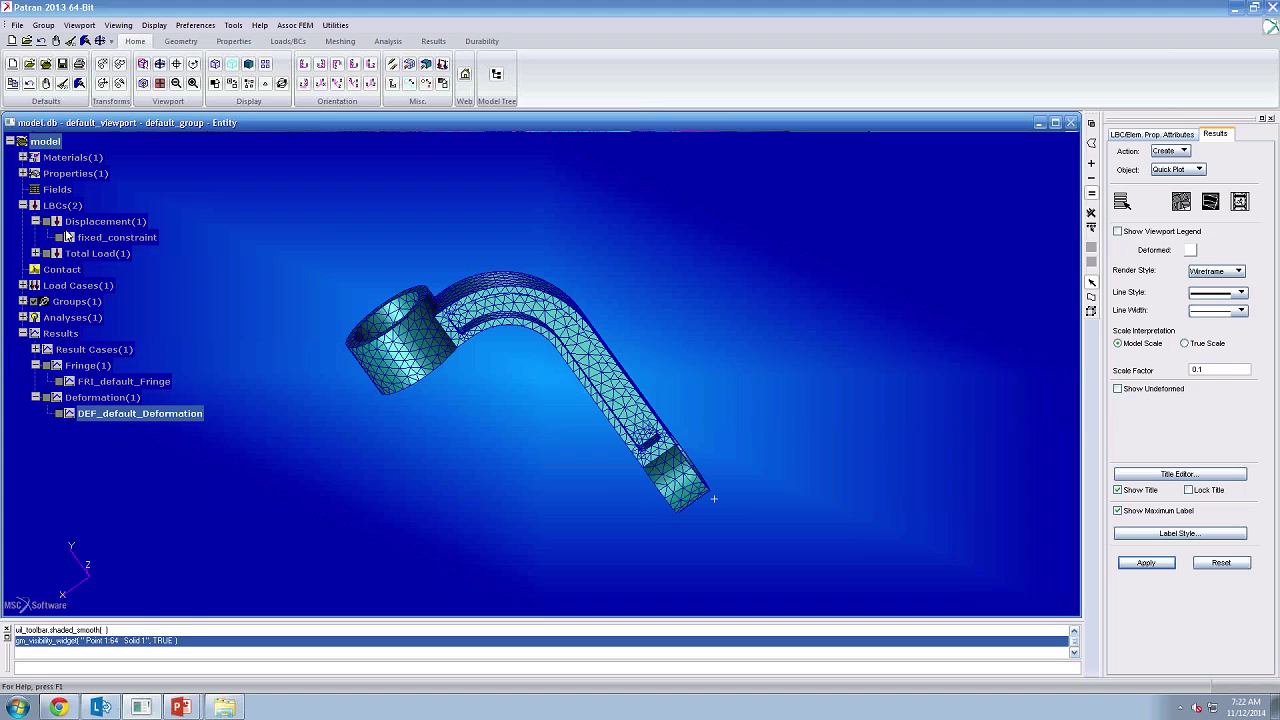
- Try clearing the second translation component of the fixed_constraint displacement while keeping the first and third at 0
right_click(116, 239)
click(149, 263)
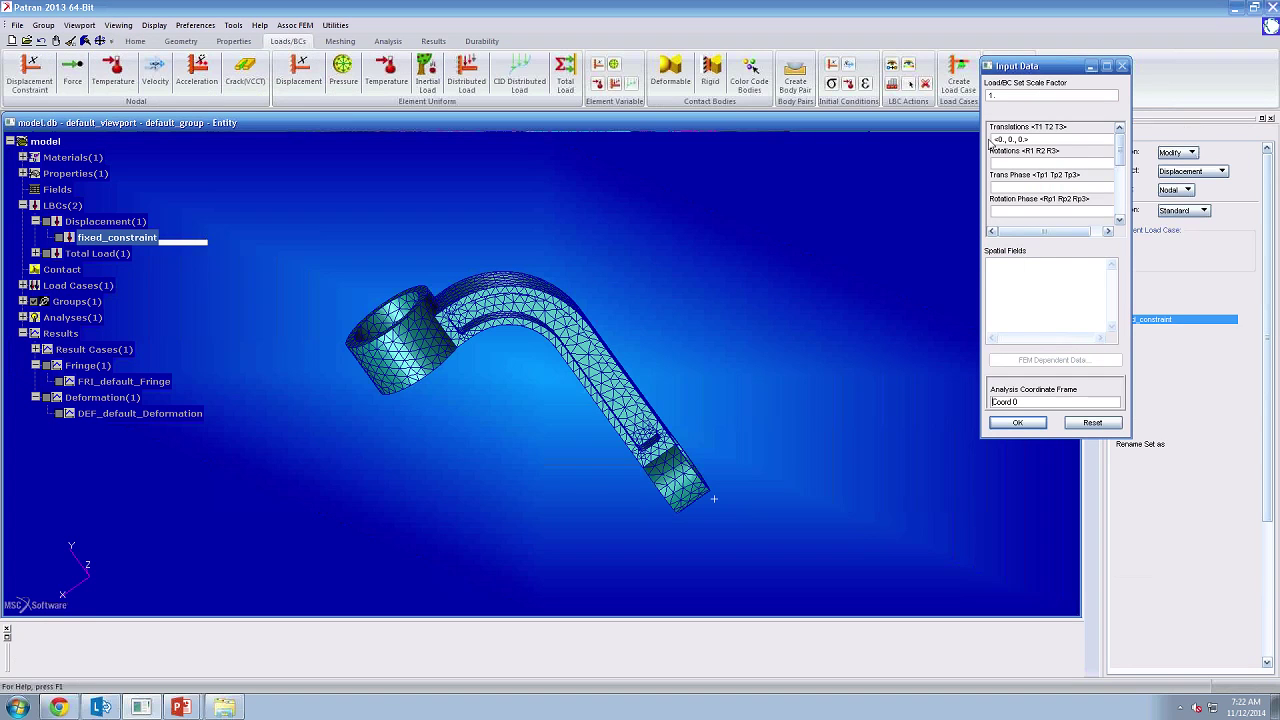
drag(1064, 69, 779, 141)
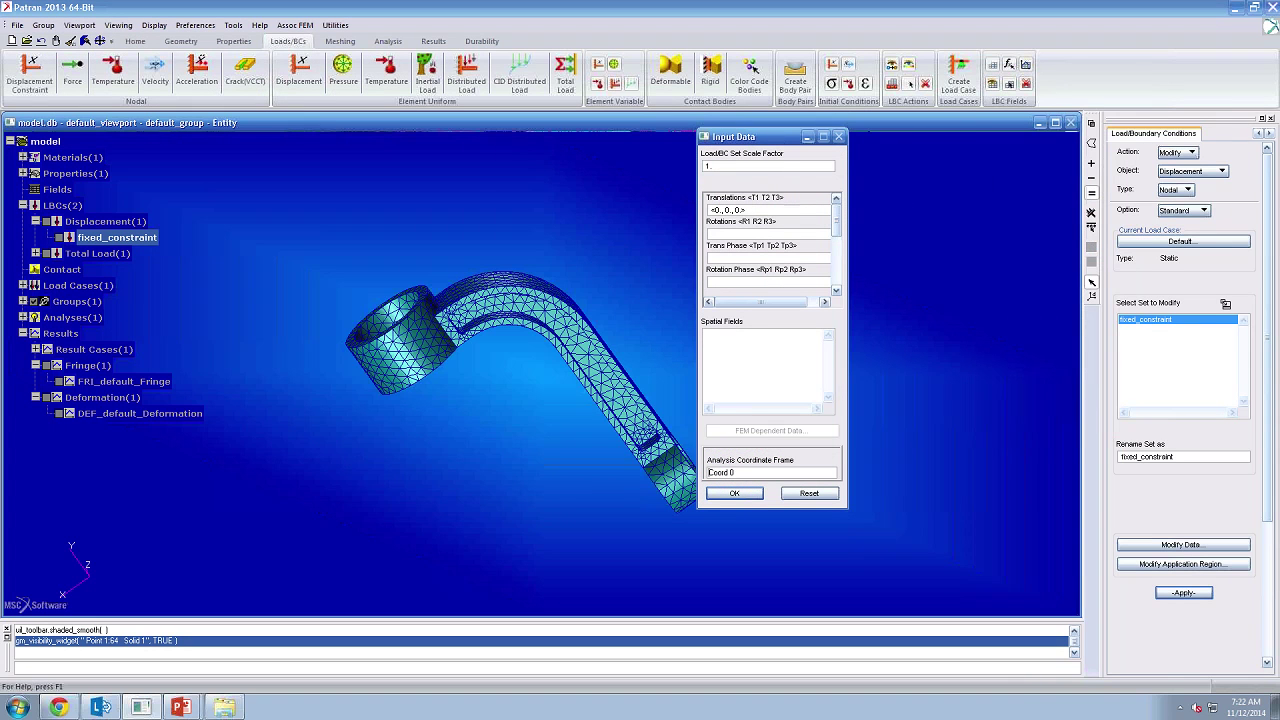
double_click(729, 210)
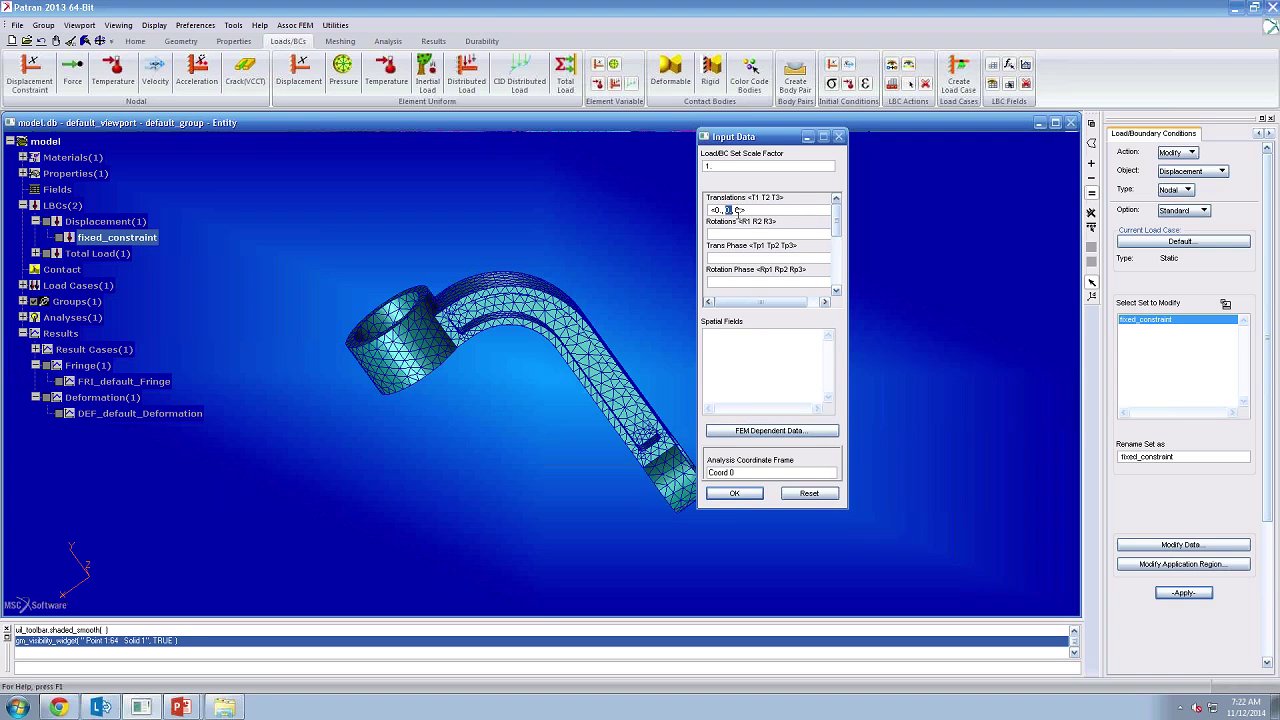
key(BackSpace)
text(.)
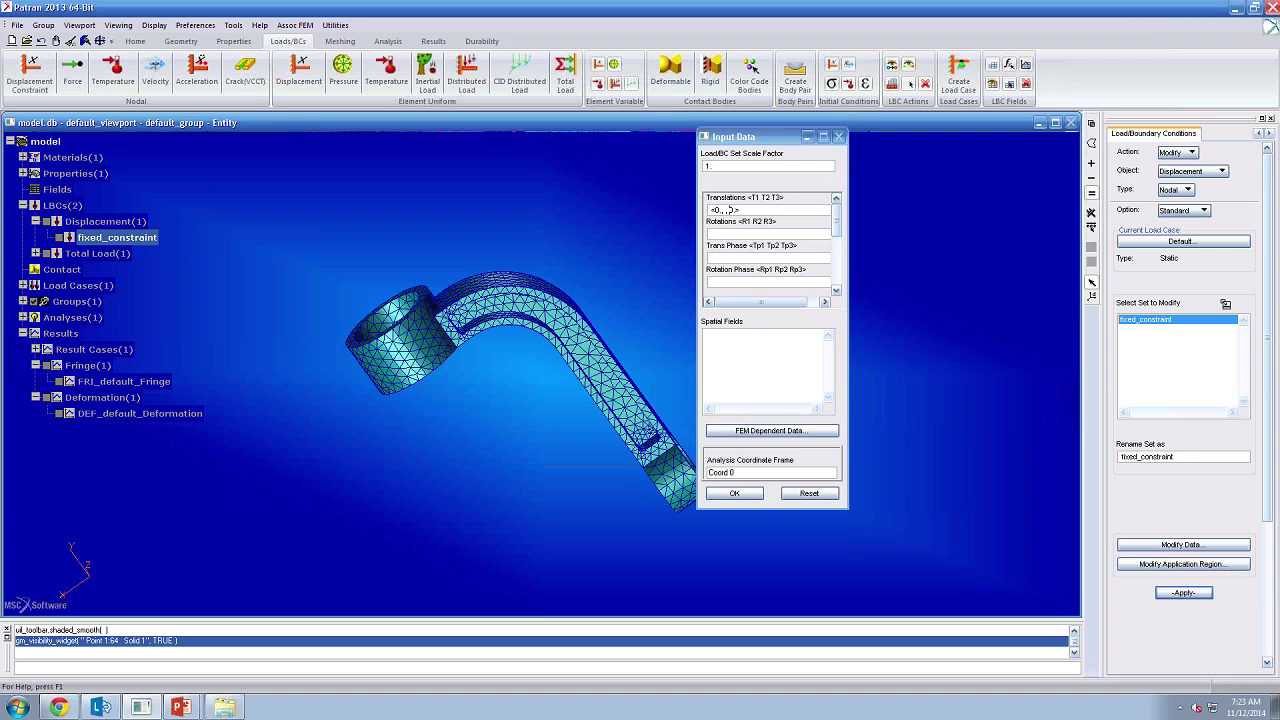
- Clear the second translation component of fixed_constraint, keep the first and third at 0, and apply the modification in Patran
click(141, 708)
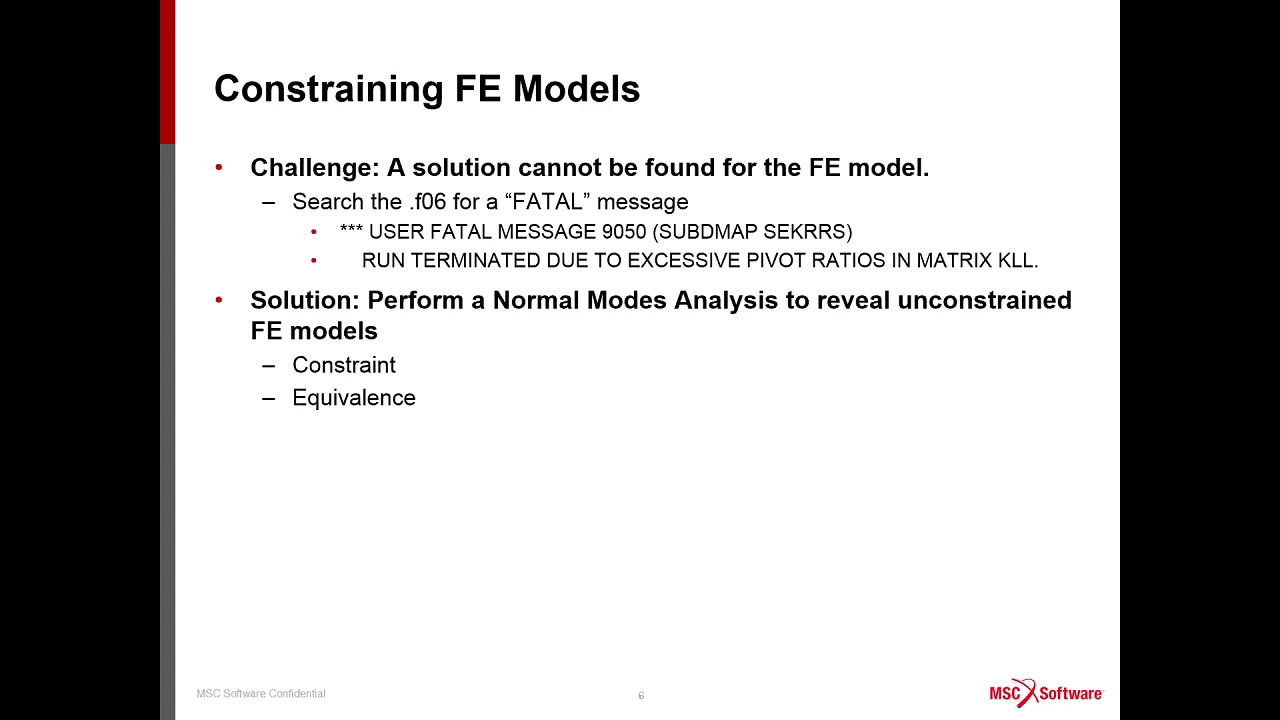
key(alt+Tab)
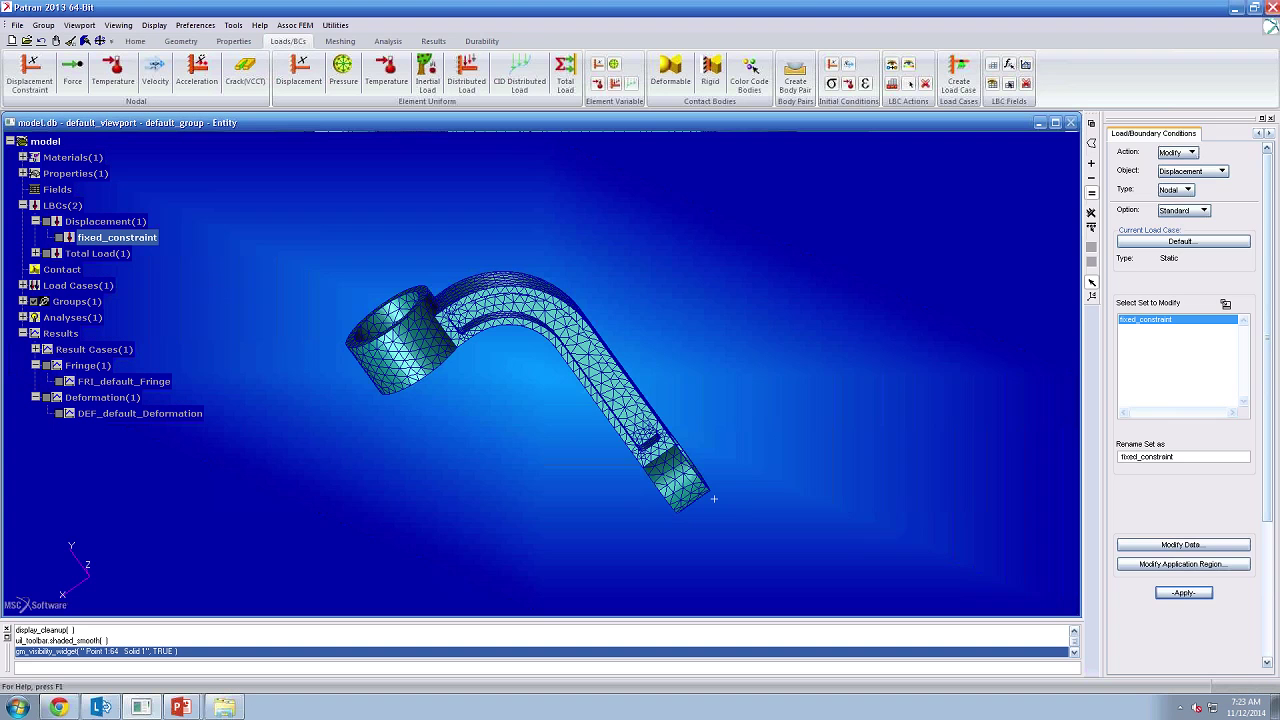
right_click(146, 240)
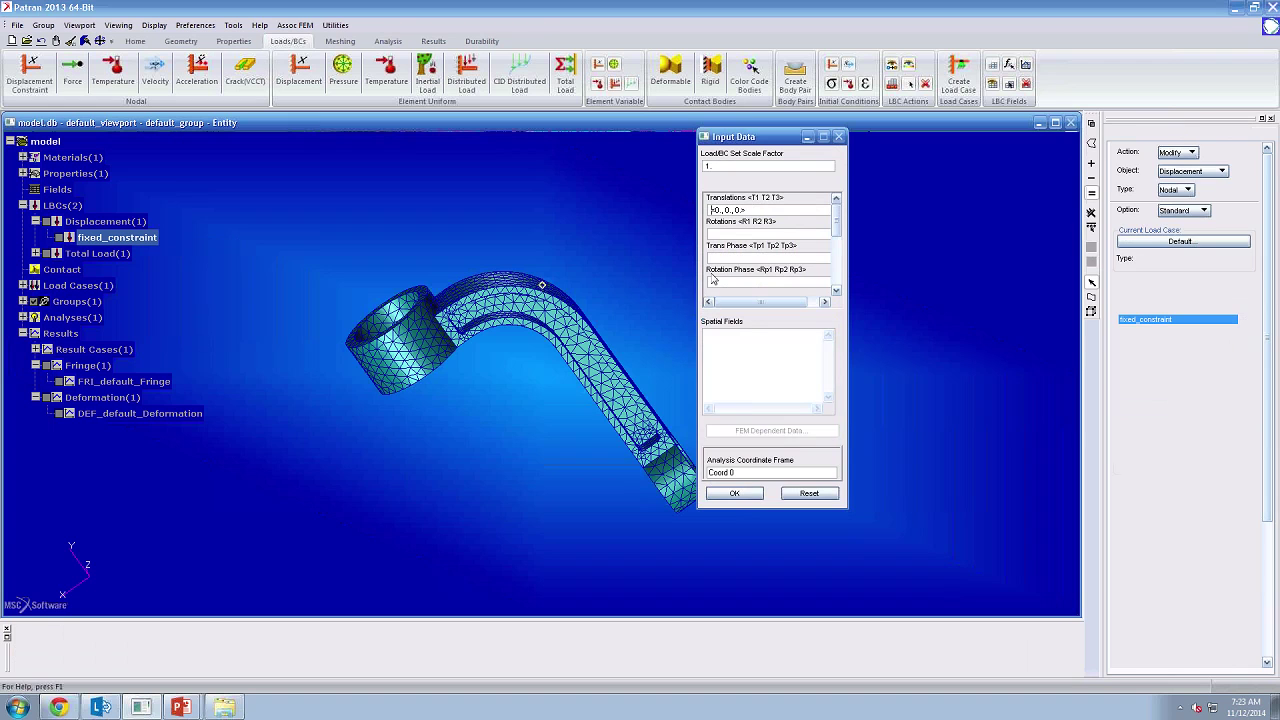
click(731, 211)
key(BackSpace)
key(BackSpace)
key(BackSpace)
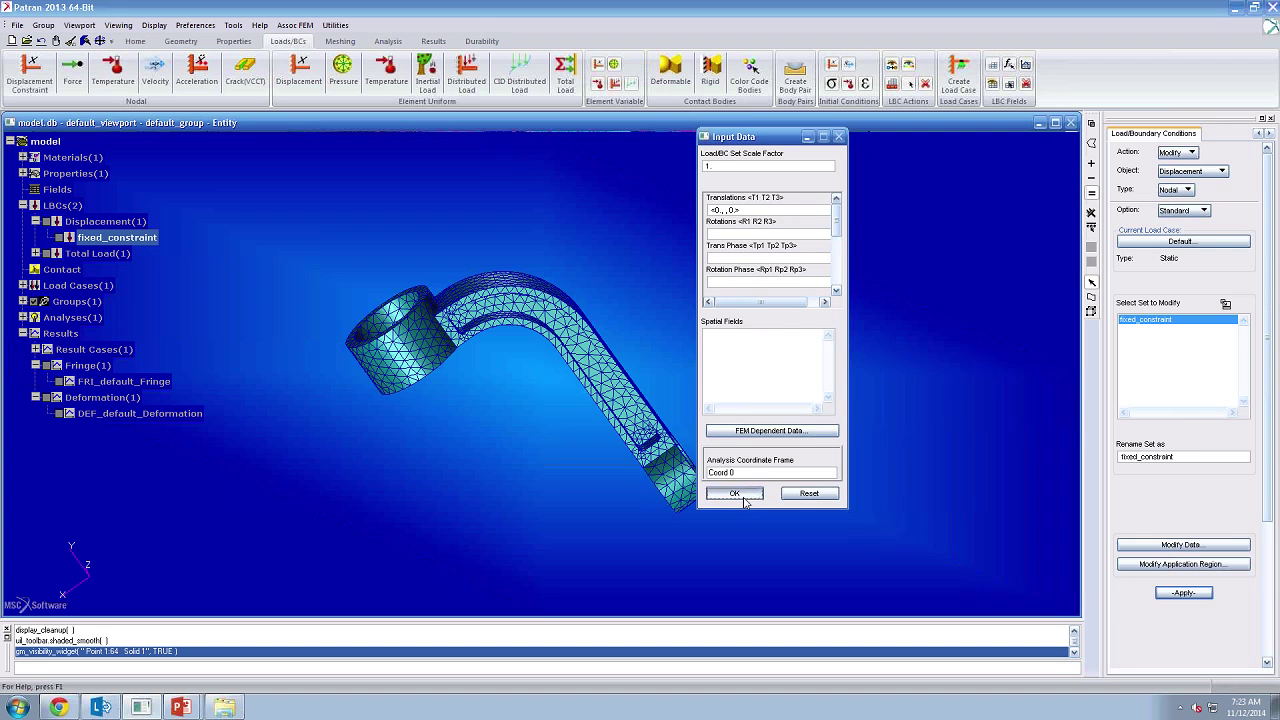
click(734, 494)
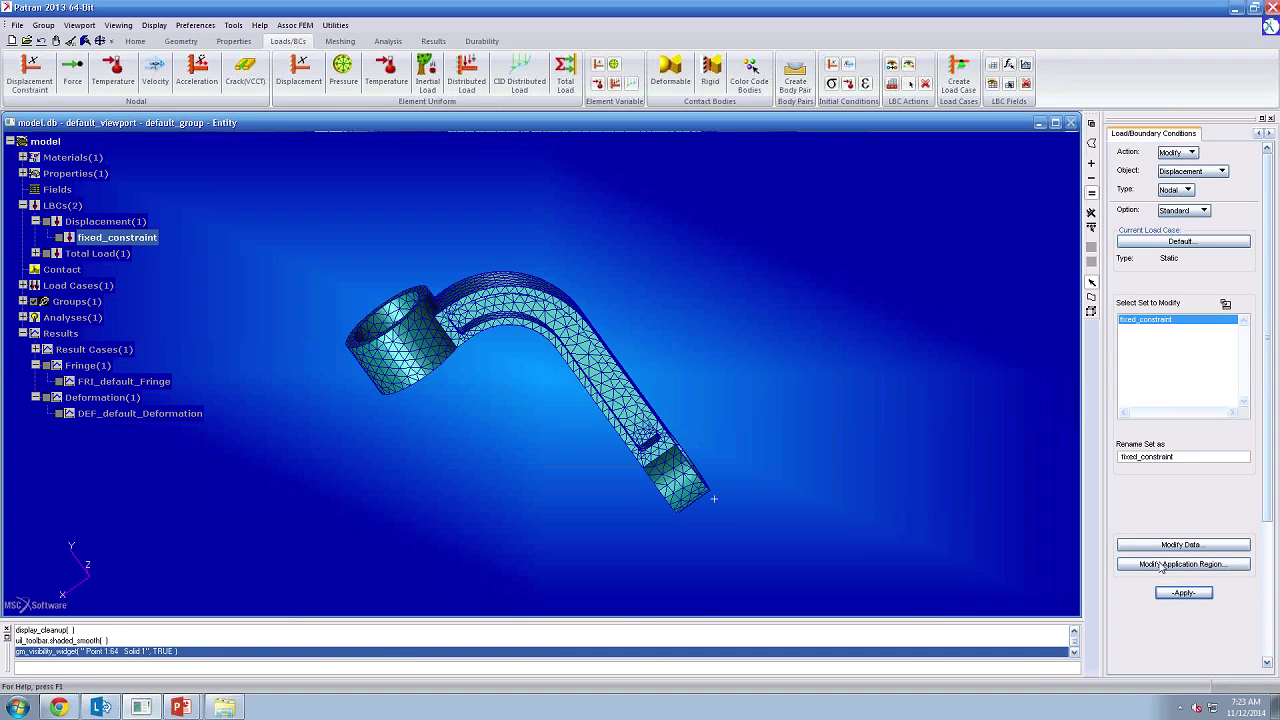
click(1183, 592)
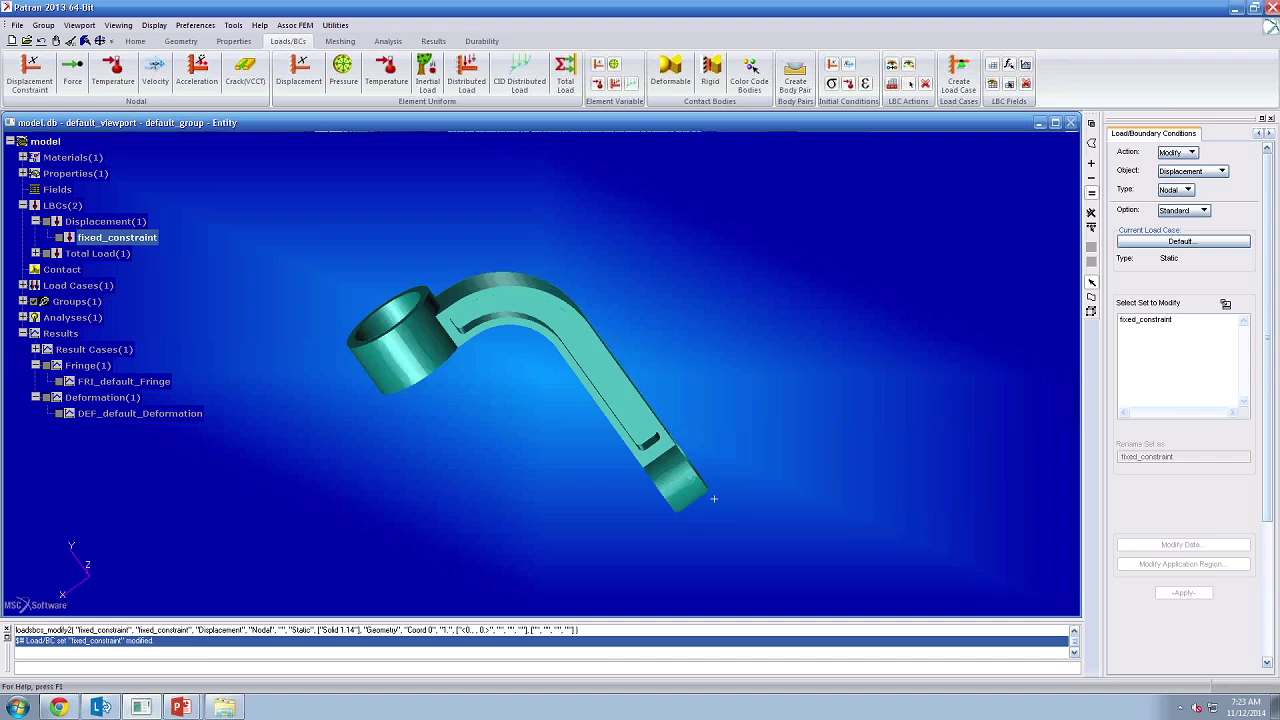
- Run a full analysis of the entire strut model, overwriting the existing job named model
middle_drag(471, 506, 497, 502)
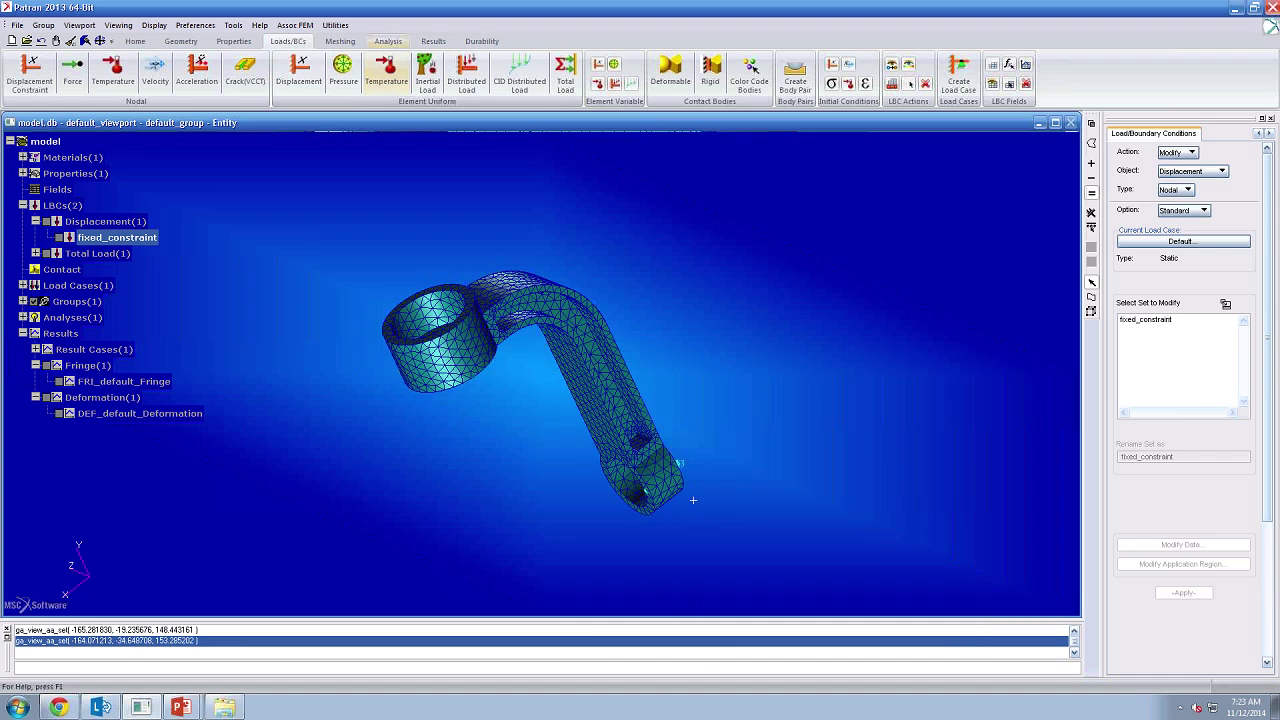
click(388, 41)
click(20, 82)
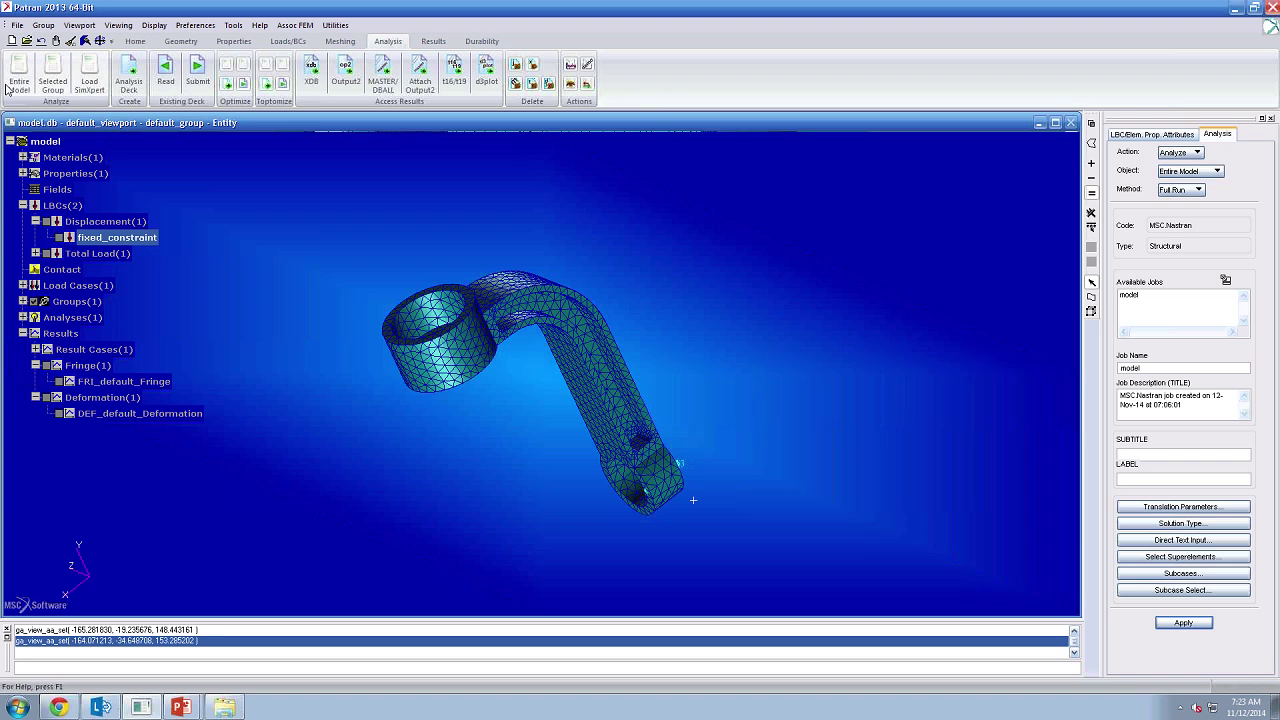
click(1180, 622)
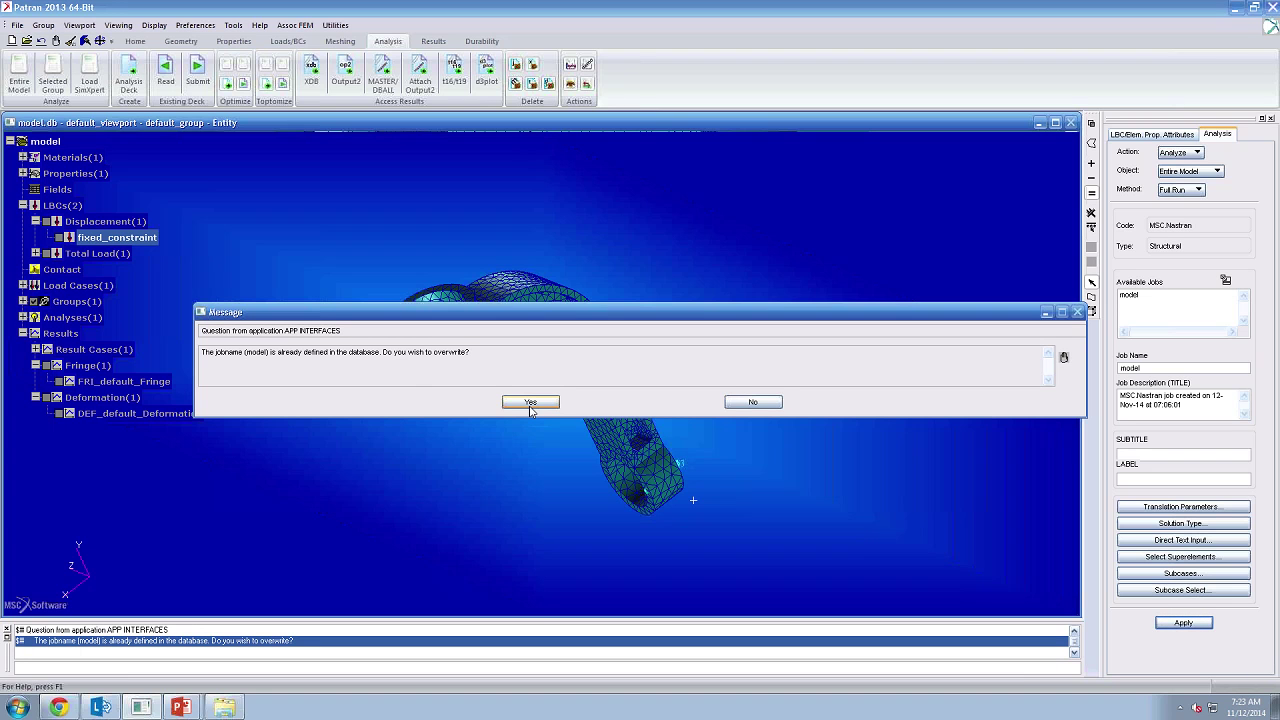
click(530, 403)
click(530, 402)
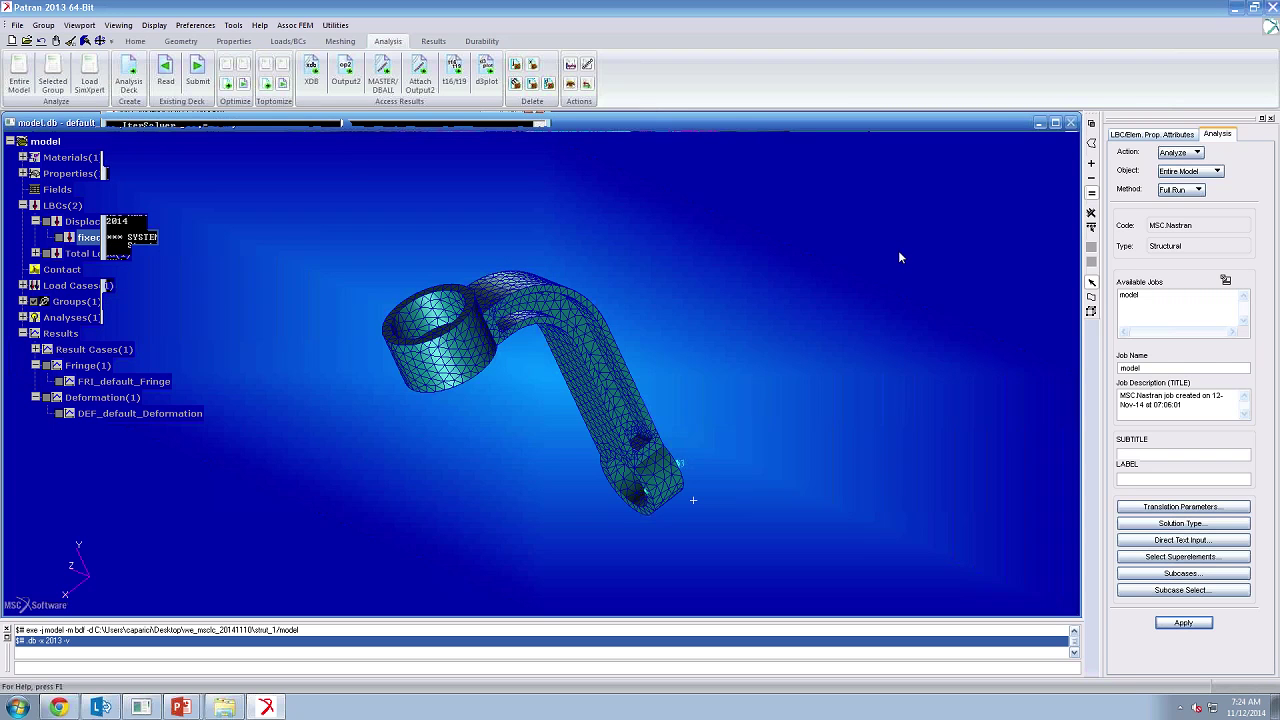
- Attach the model.xdb results file from the strut_1 folder to the model job
click(312, 72)
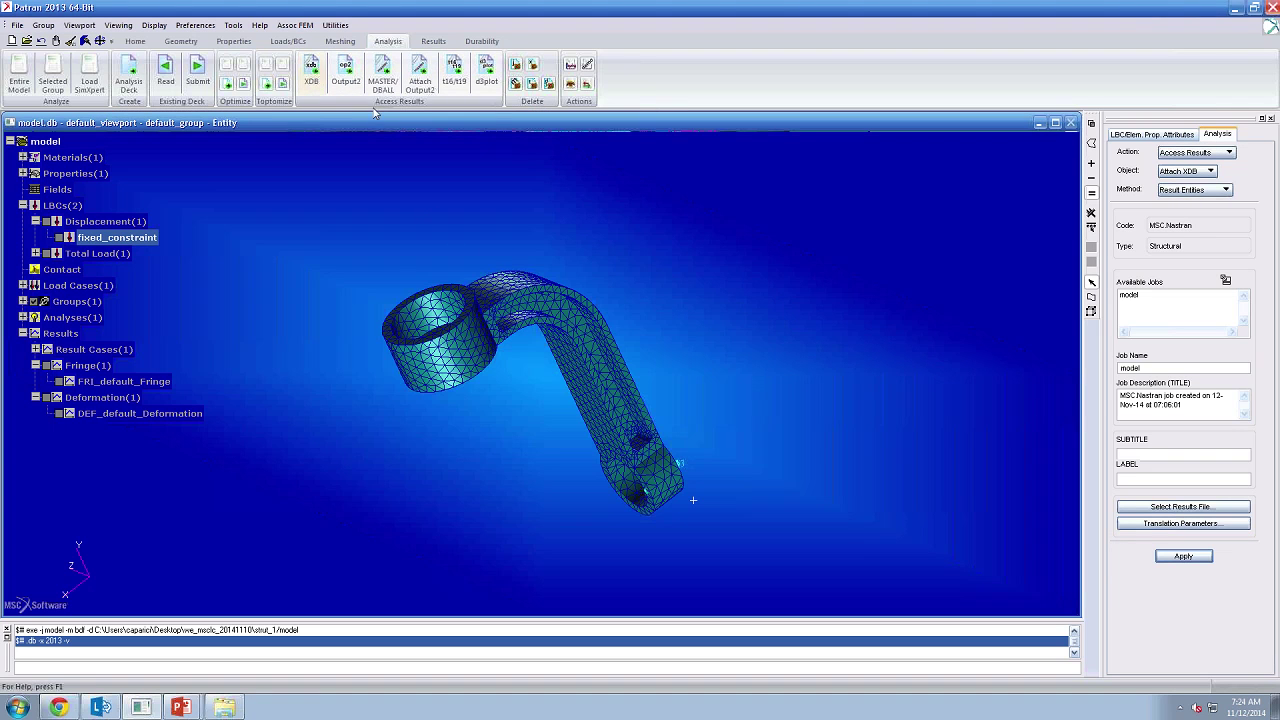
click(1194, 508)
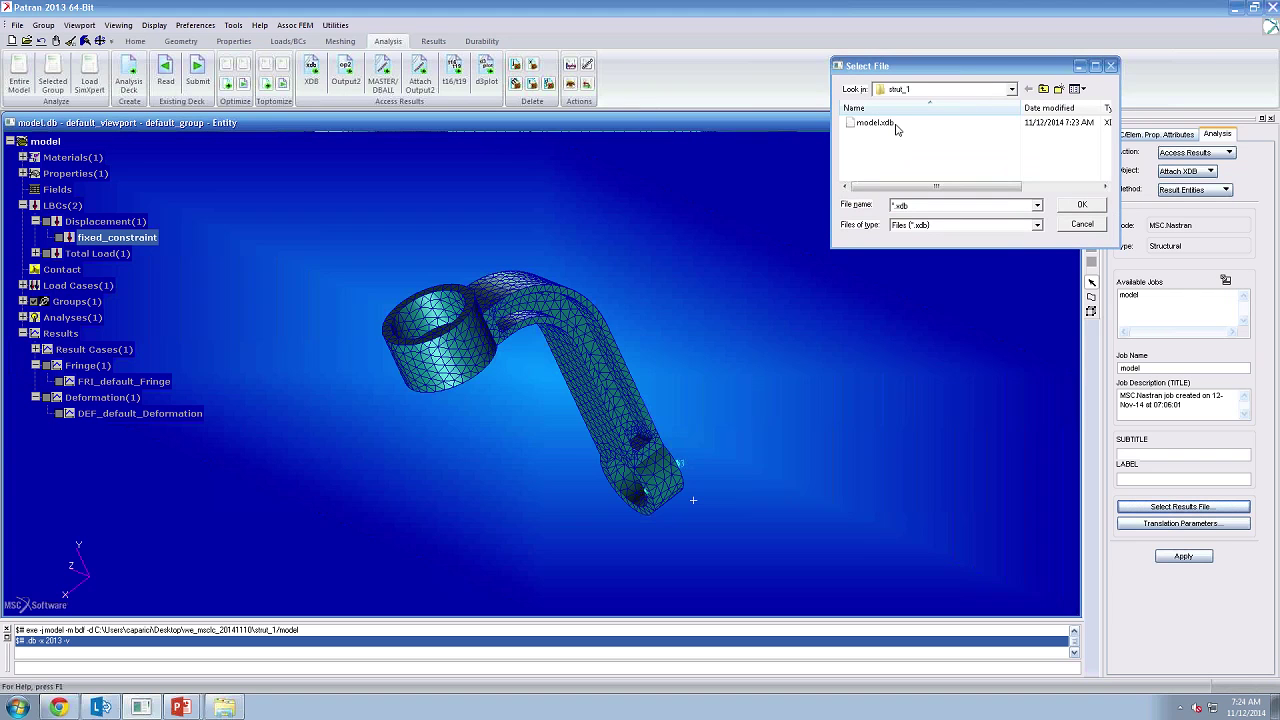
click(888, 122)
click(1081, 205)
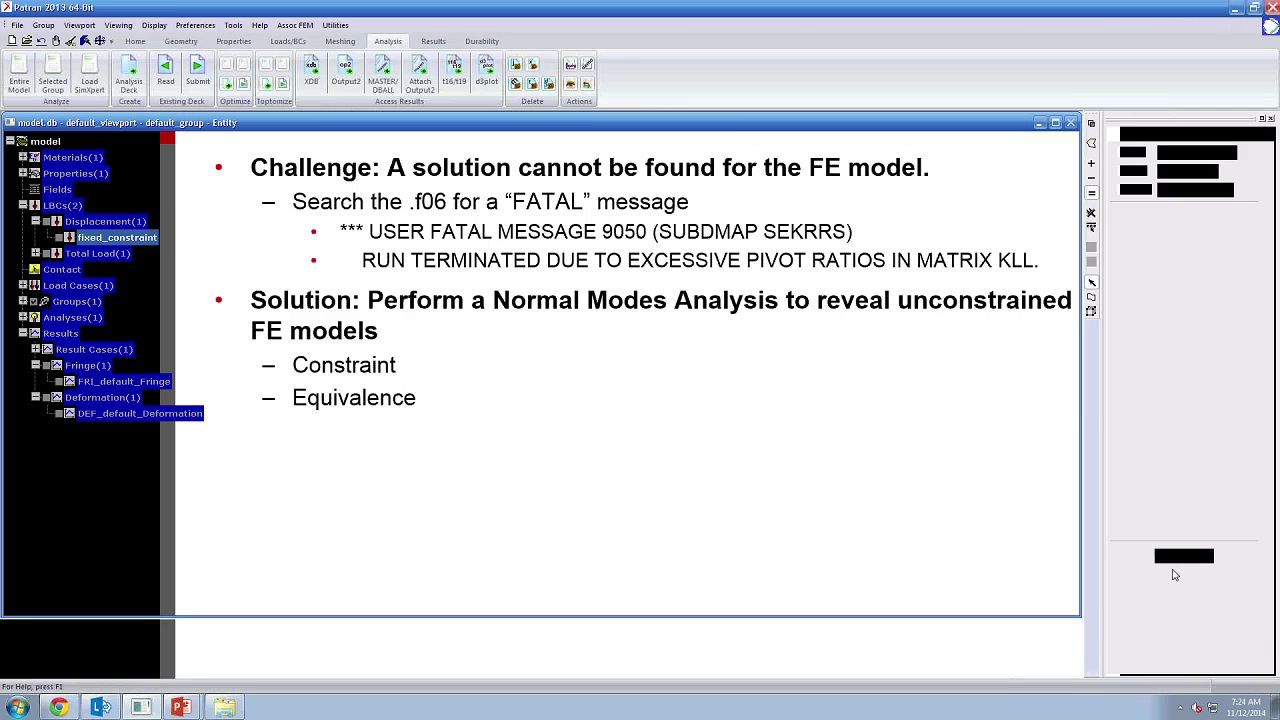
click(1180, 556)
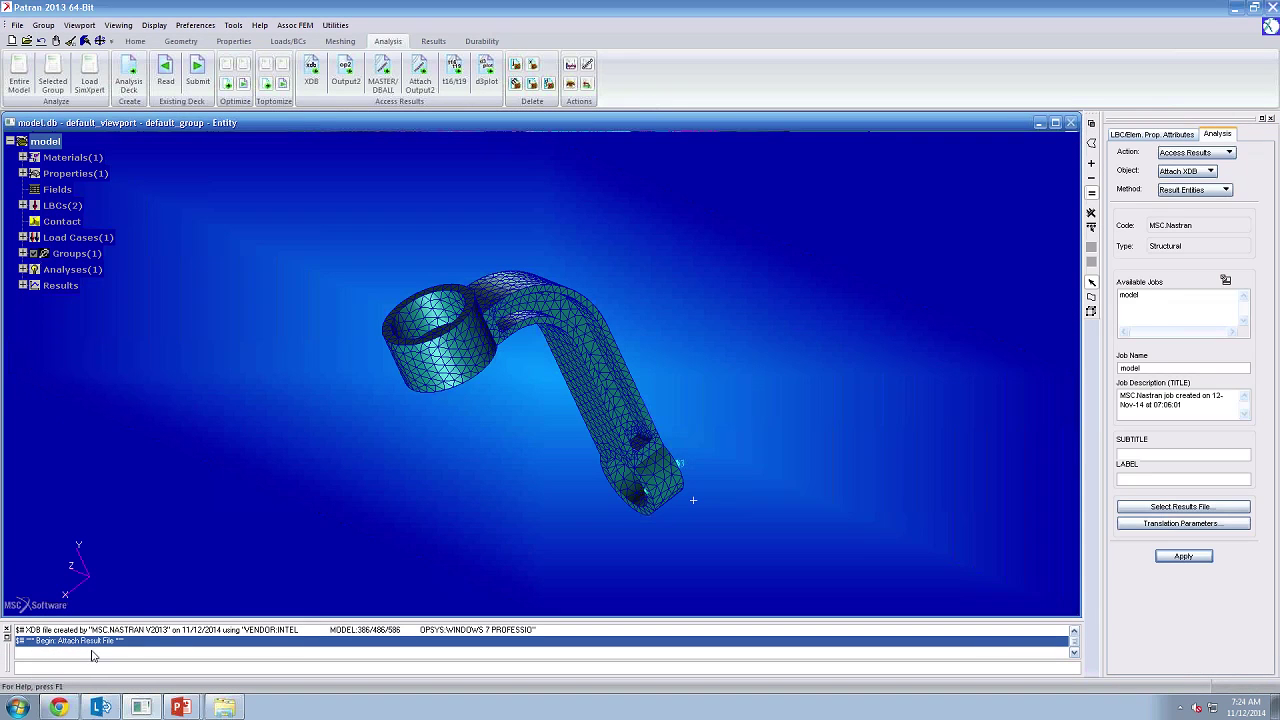
- Check the quick plot's result cases for the attached analysis and return to the analysis settings
click(433, 41)
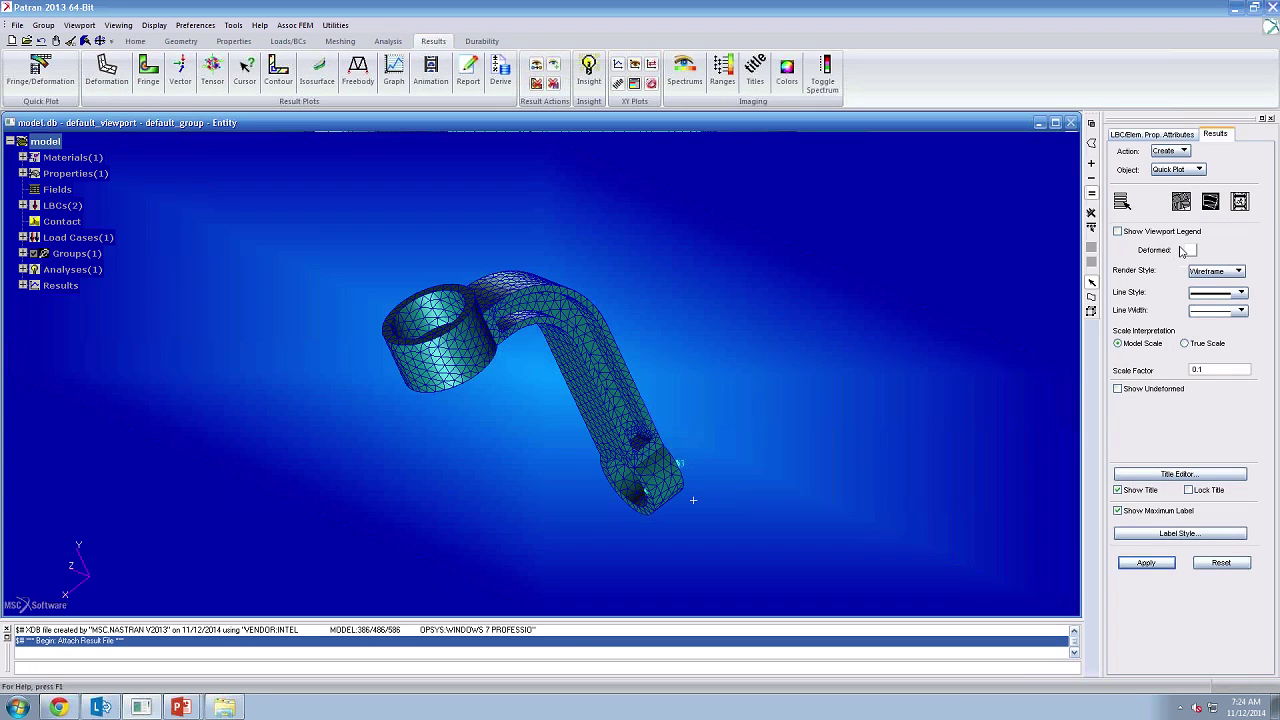
click(1130, 205)
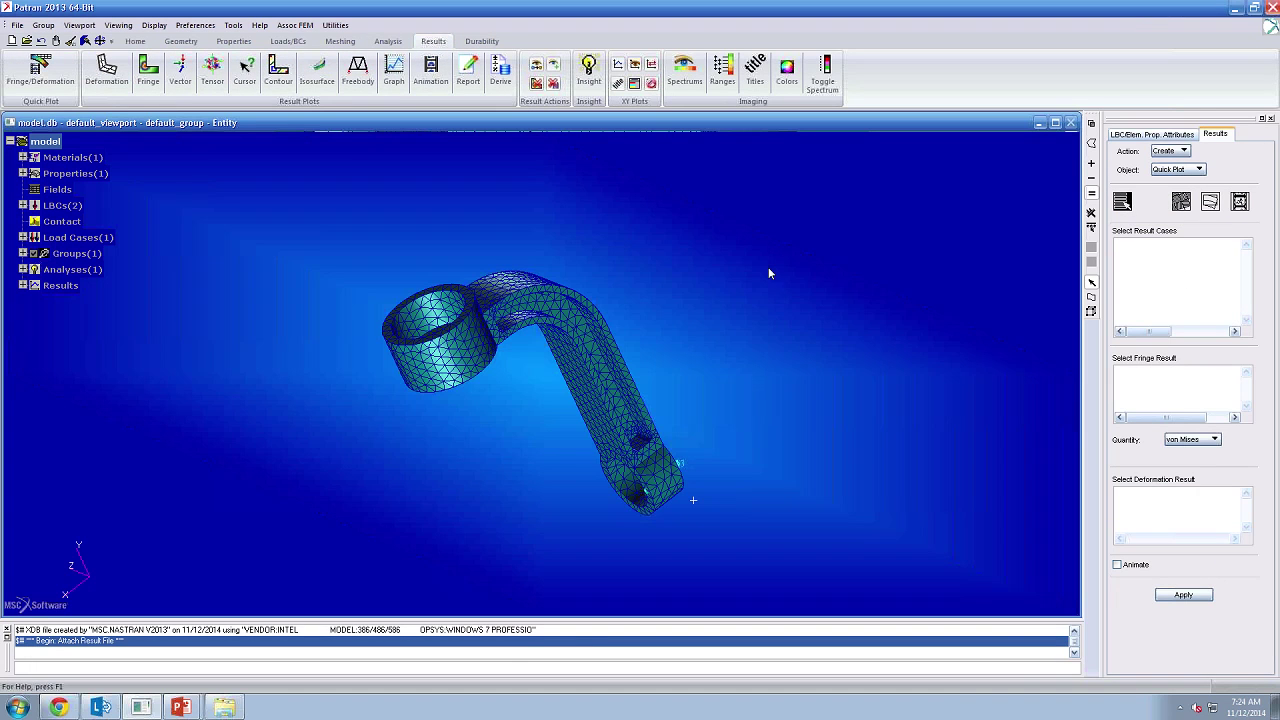
click(399, 42)
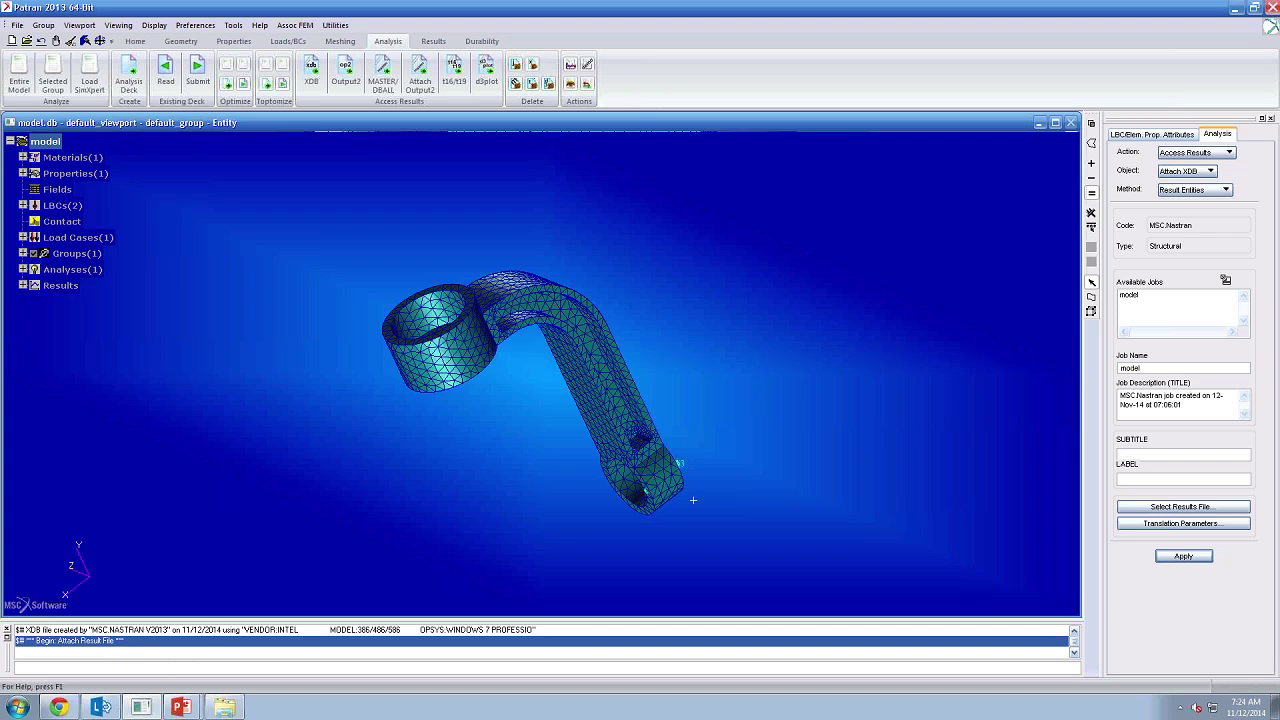
- Review the Constraining FE Models slide in PowerPoint, then switch to the strut_1 folder in Windows Explorer
mouse_move(198, 706)
click(250, 675)
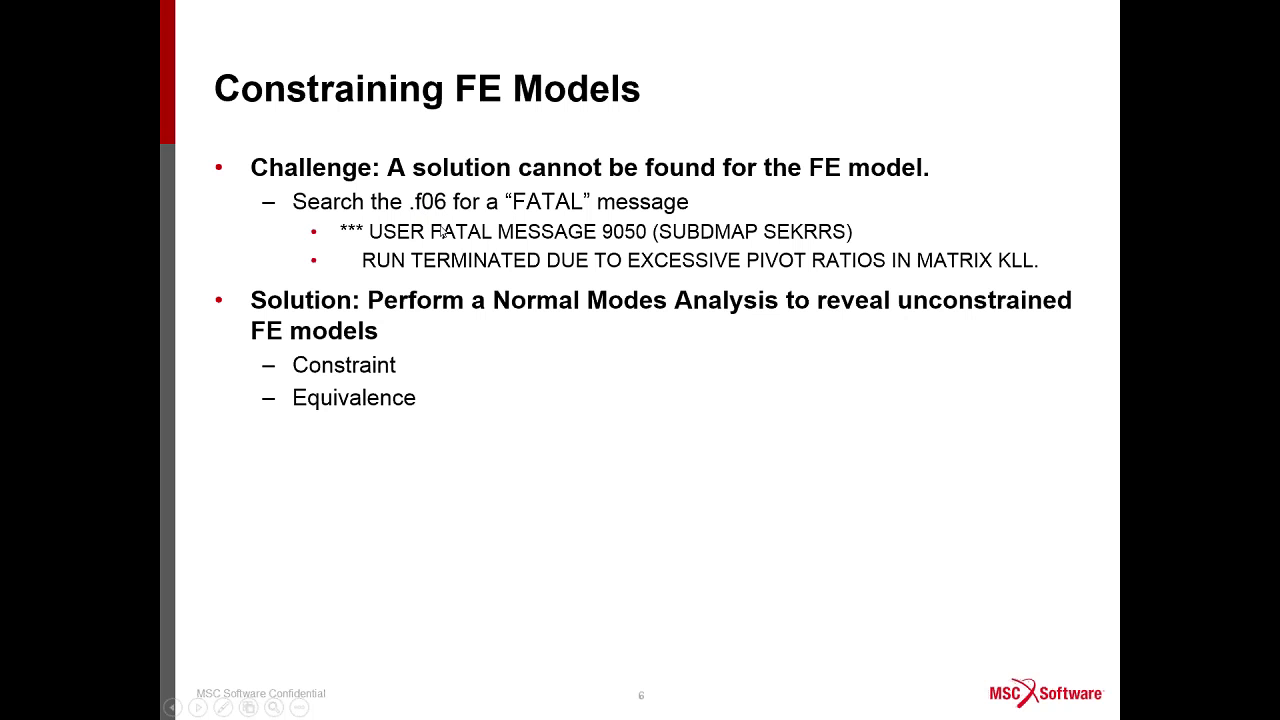
key(alt+Tab)
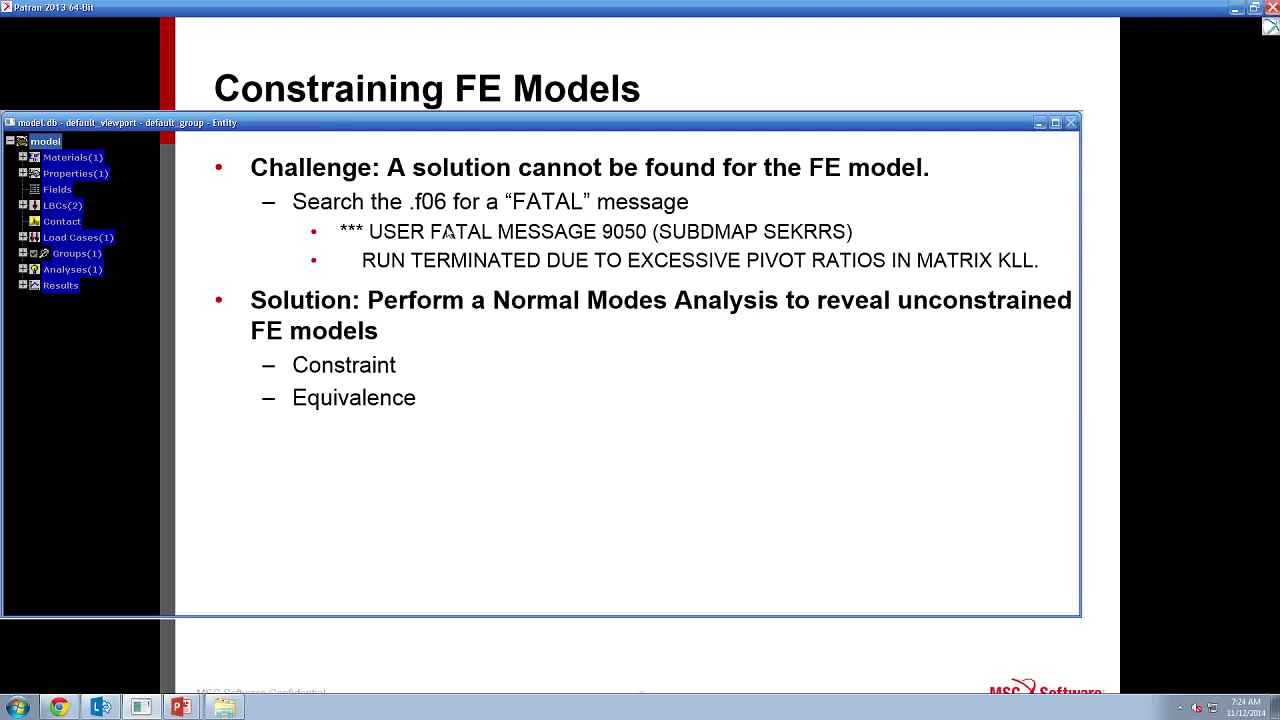
key(alt+Tab)
key(alt+Tab)
key(alt+Tab)
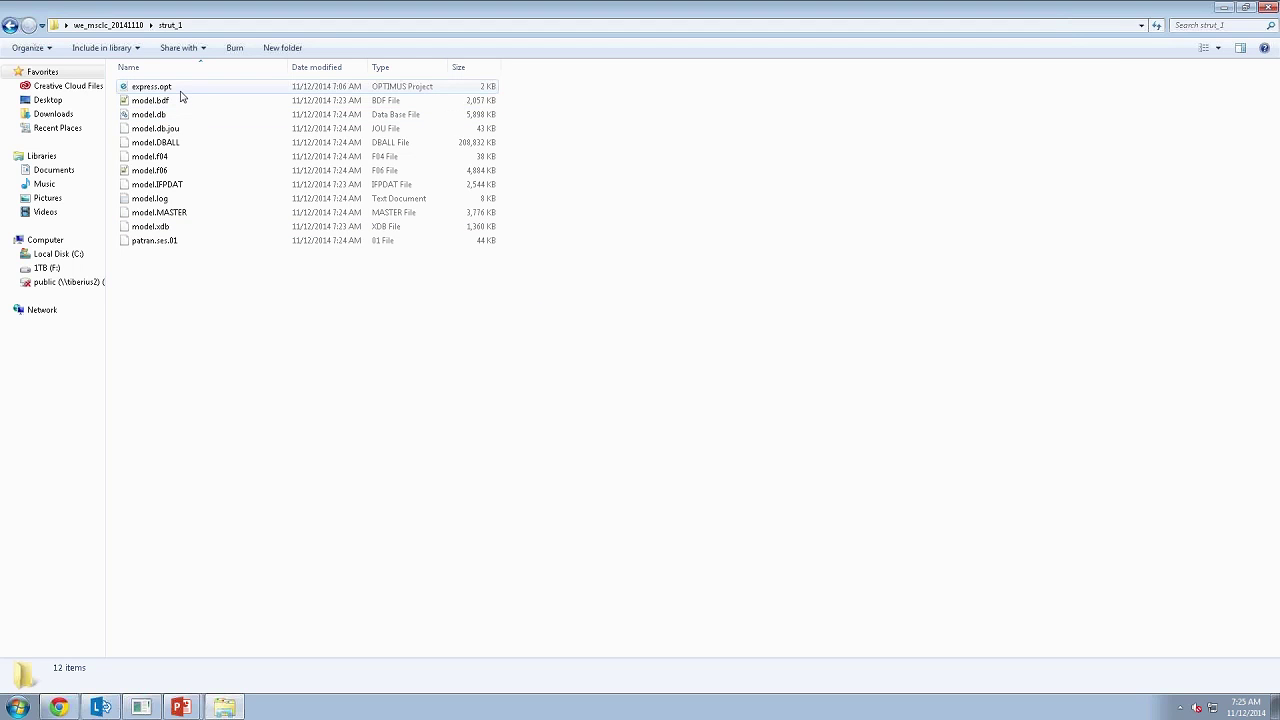
- Open model.f06 from the strut_1 folder in Notepad++ and look through its contents
click(155, 103)
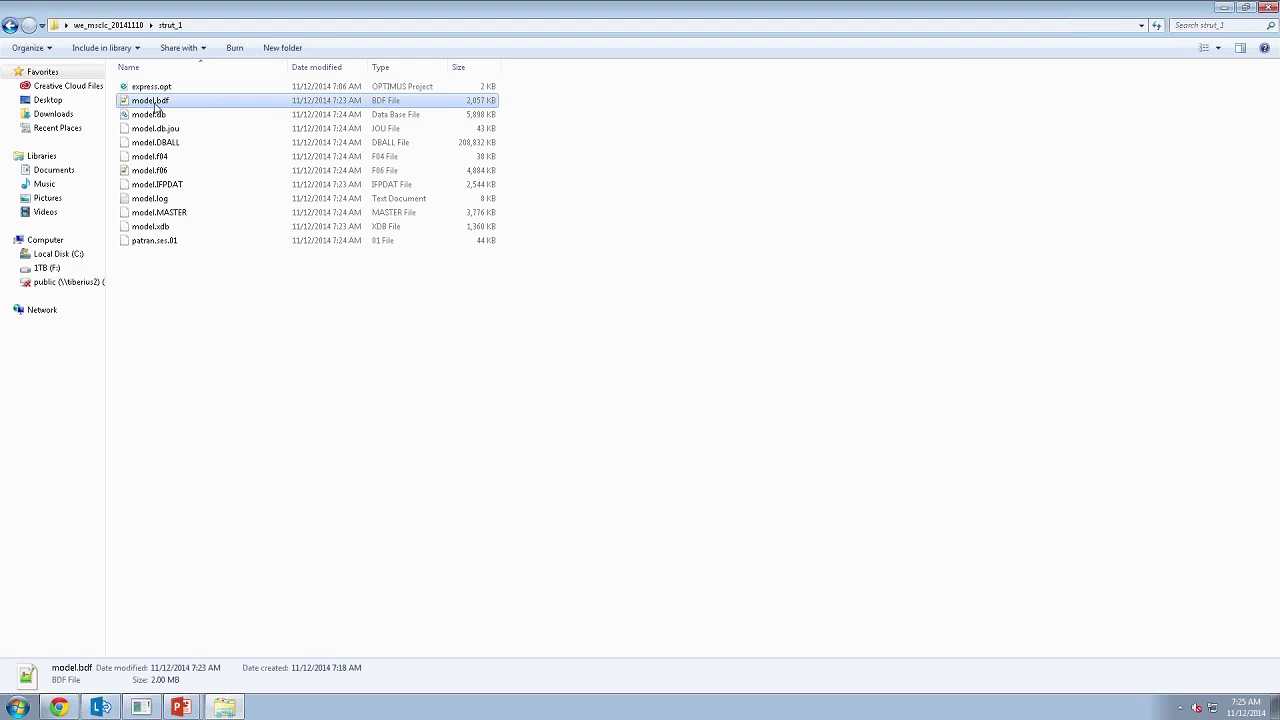
click(191, 171)
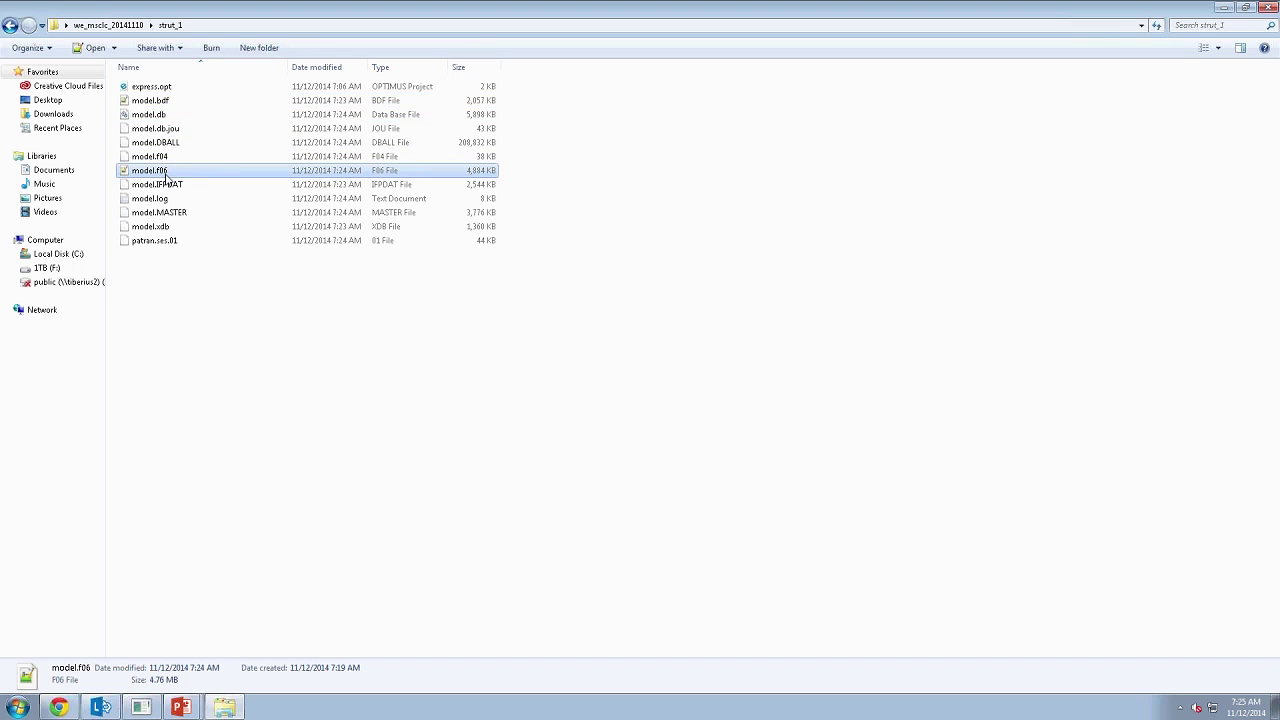
double_click(155, 172)
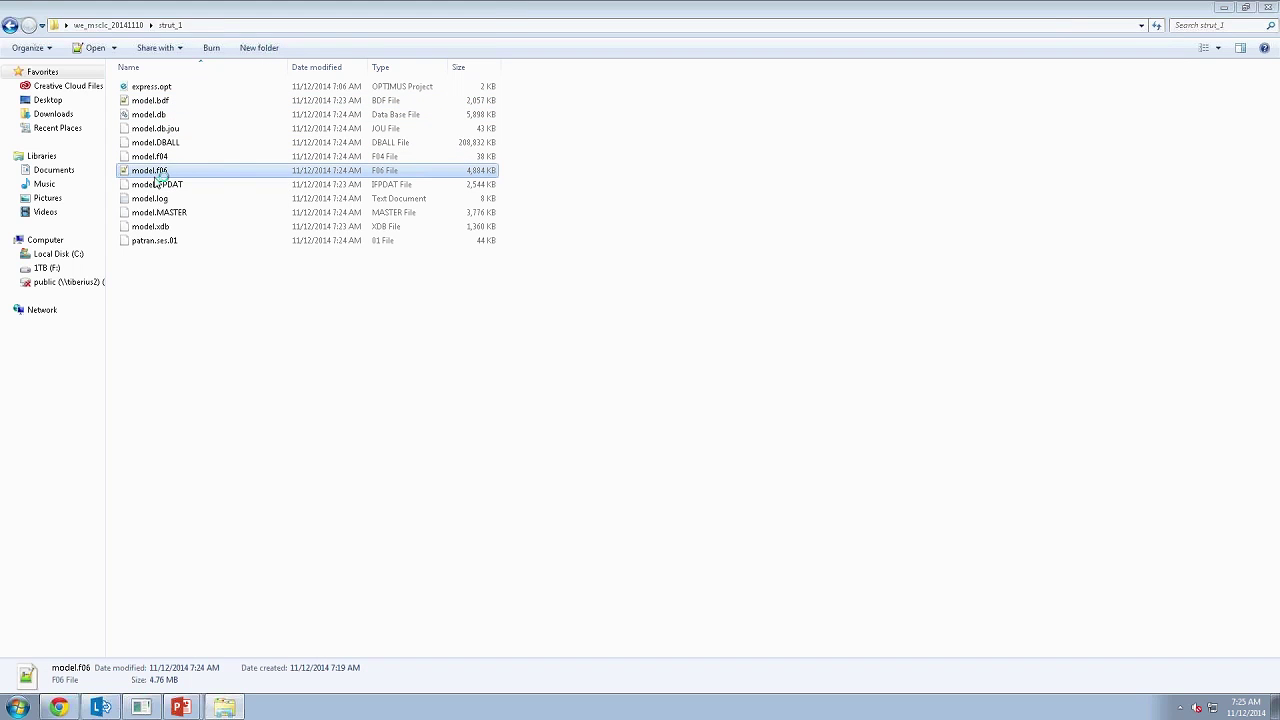
click(357, 332)
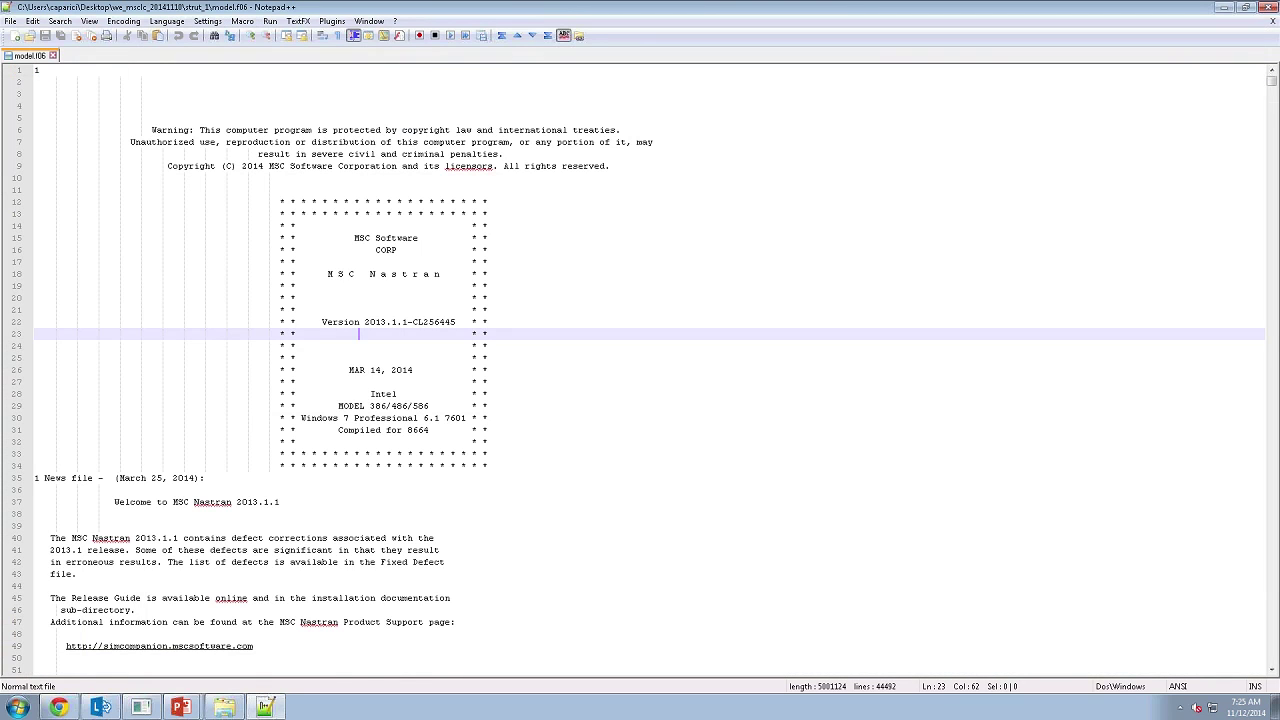
drag(1272, 80, 1272, 98)
click(702, 262)
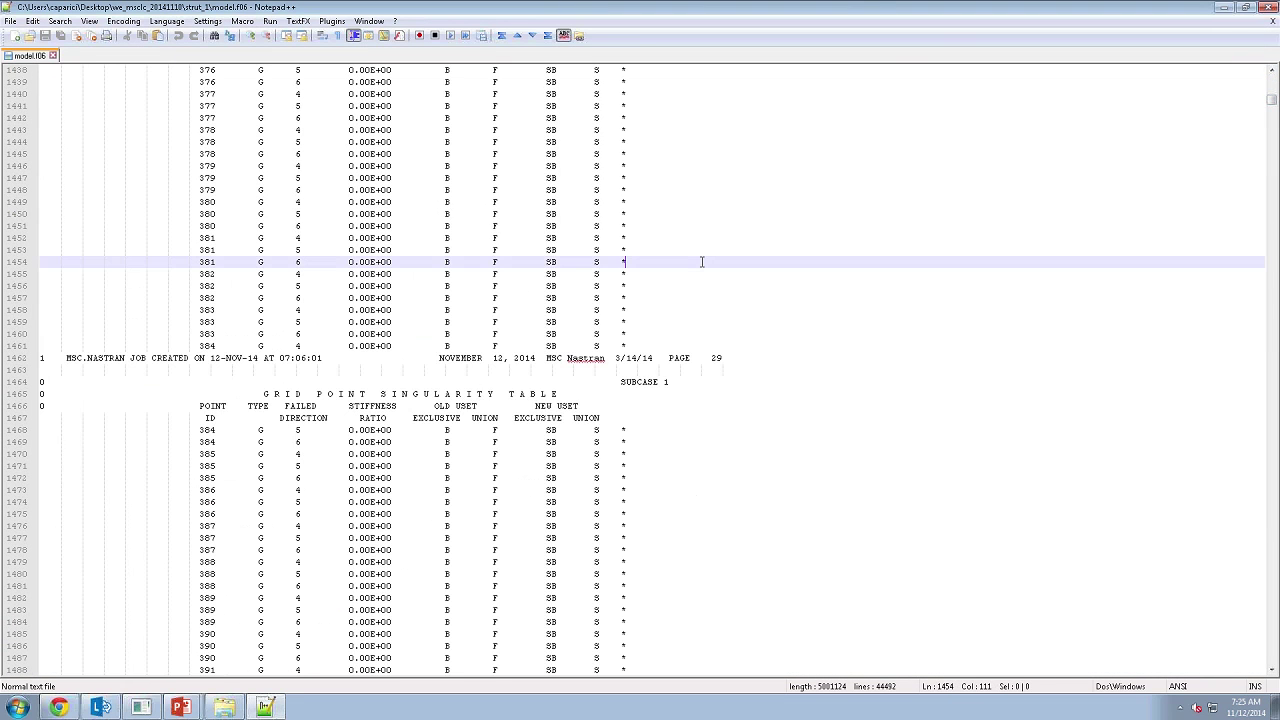
- Search model.f06 for "fatal" and examine the message and the reason given for the run's termination
key(ctrl+f)
text(fi)
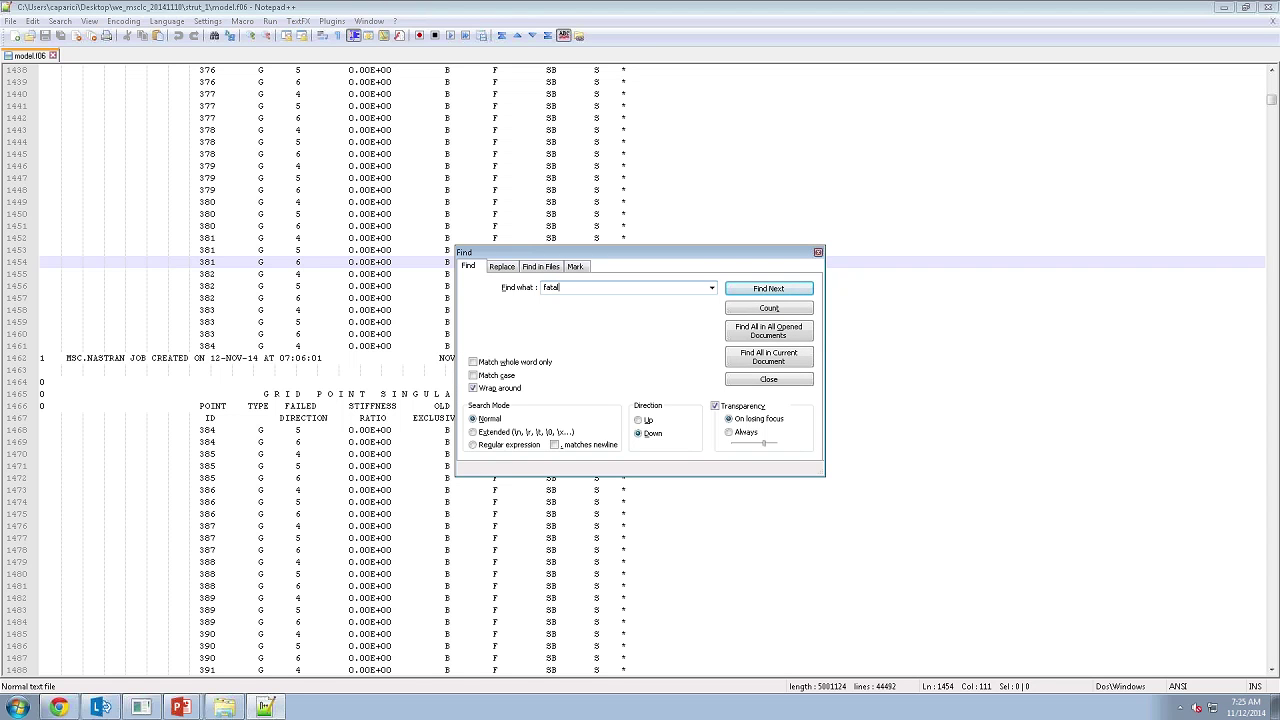
key(Return)
click(817, 252)
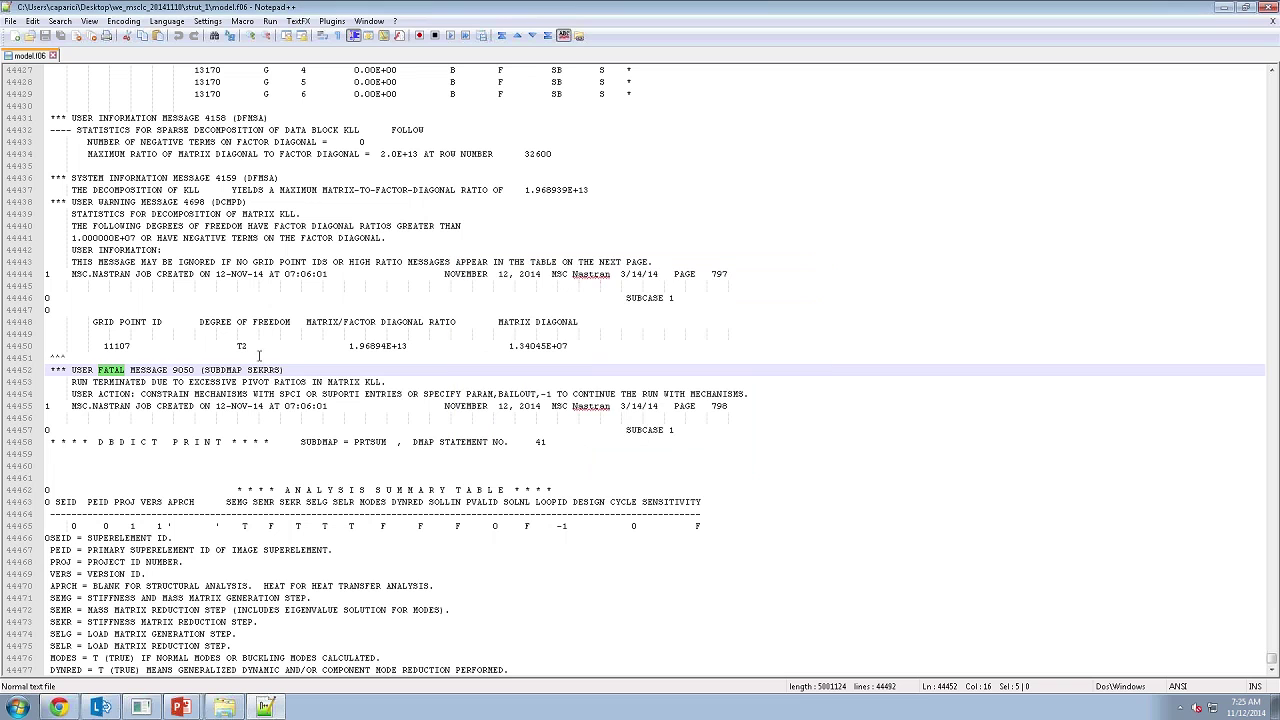
click(233, 361)
drag(78, 371, 195, 370)
click(209, 383)
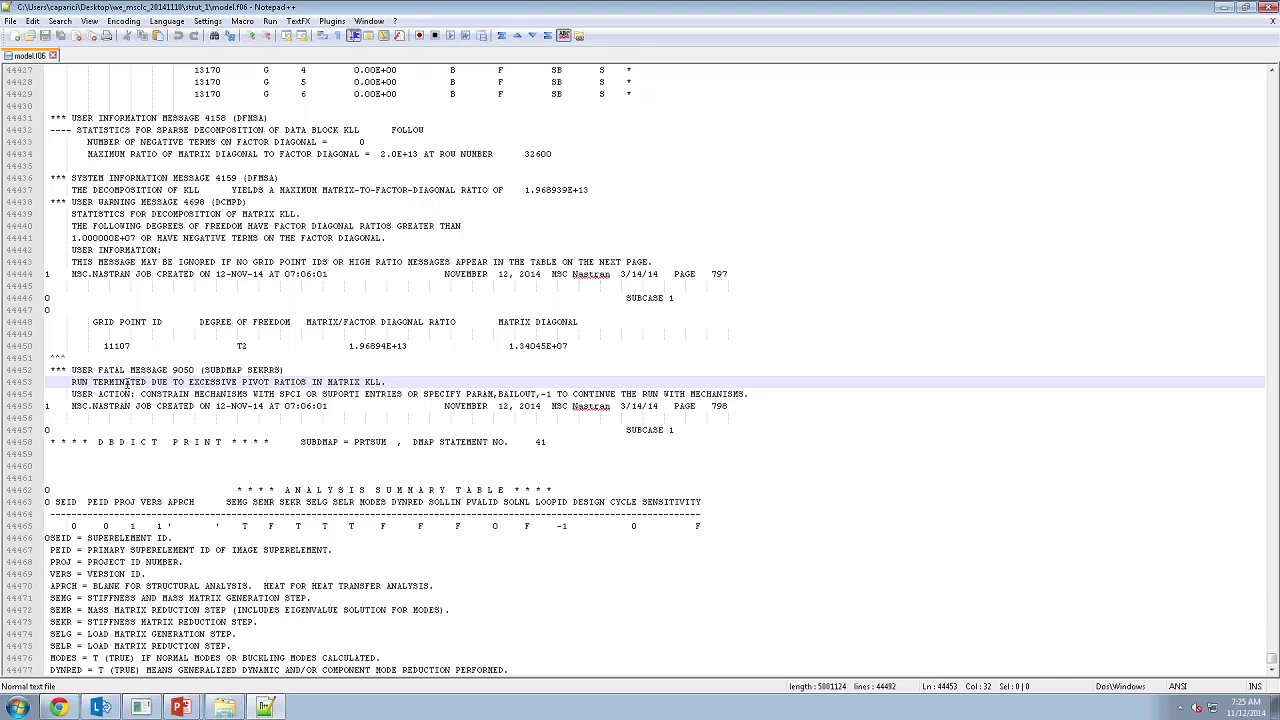
- Switch to Patran and inspect the strut from different angles to examine the constrained ring and its unconstrained direction
click(181, 707)
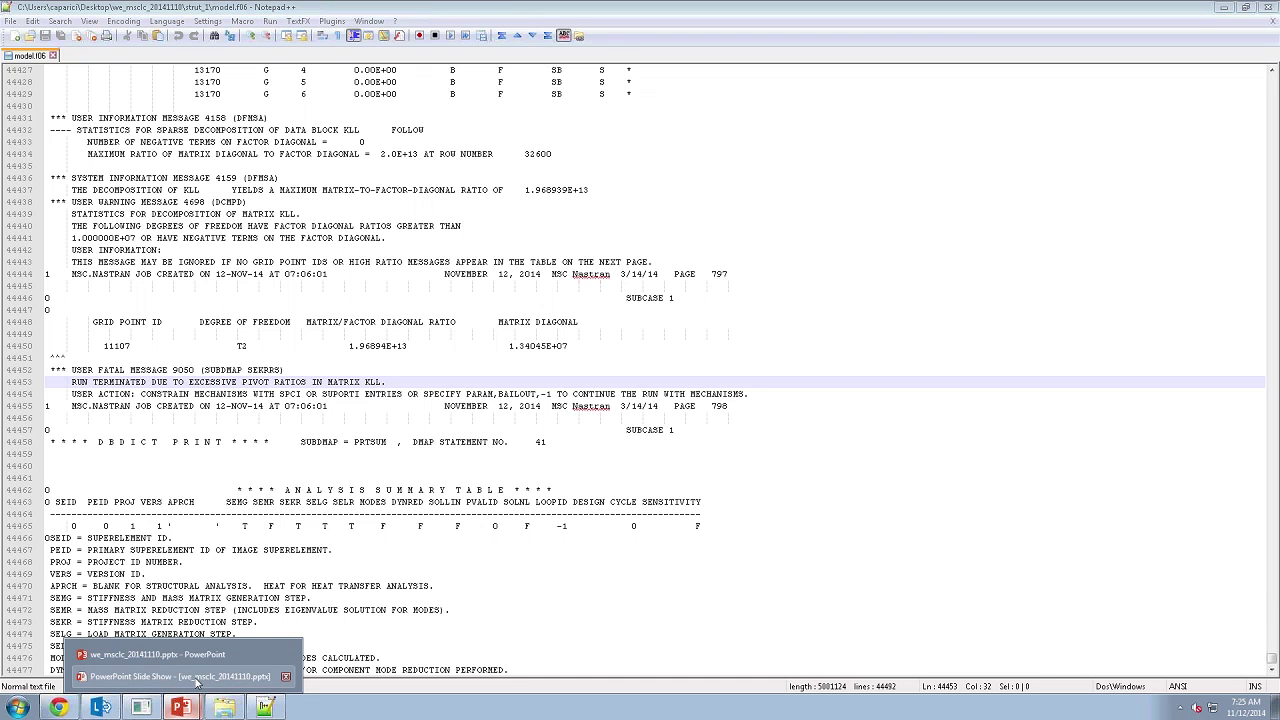
click(155, 710)
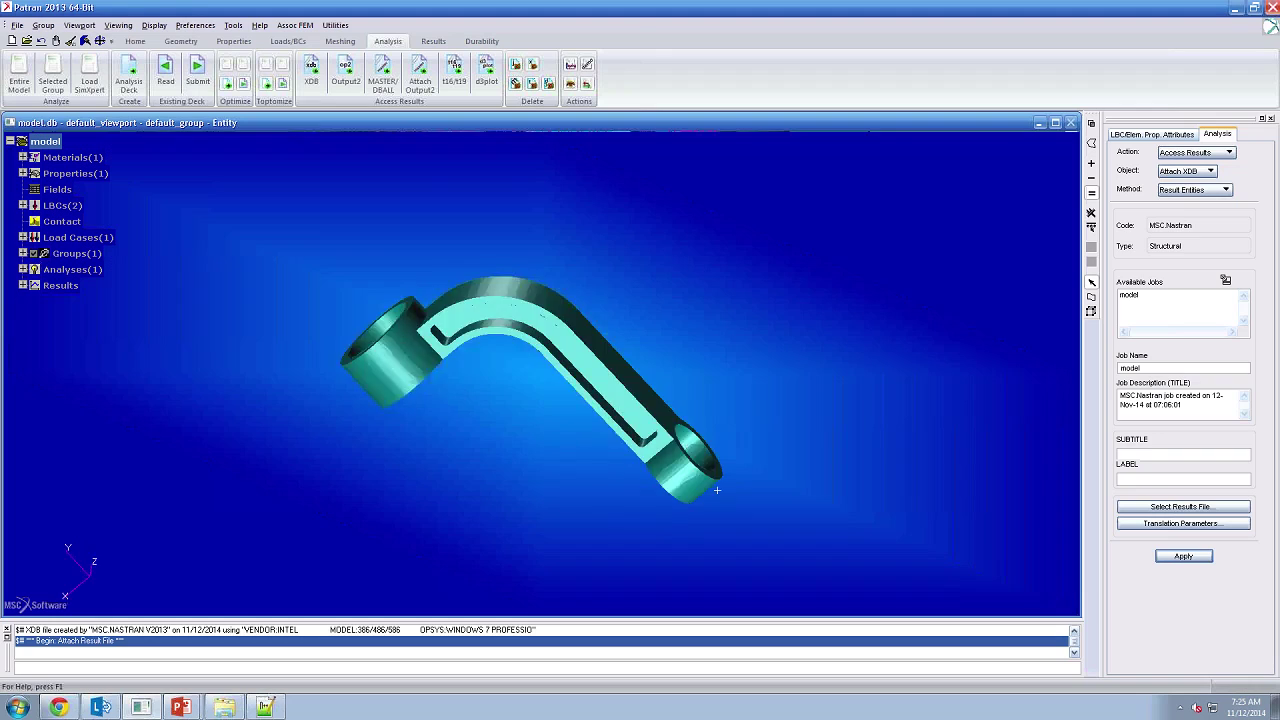
middle_drag(717, 489, 569, 336)
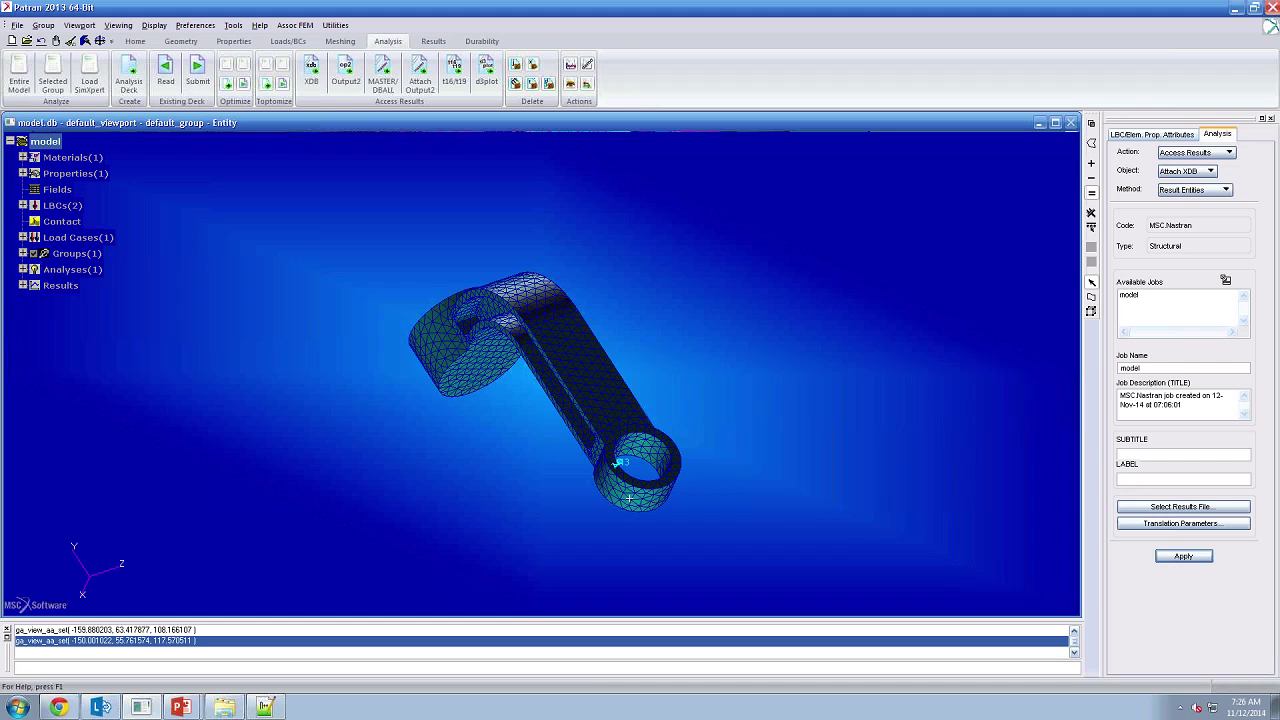
click(141, 708)
click(141, 708)
middle_drag(670, 505, 715, 487)
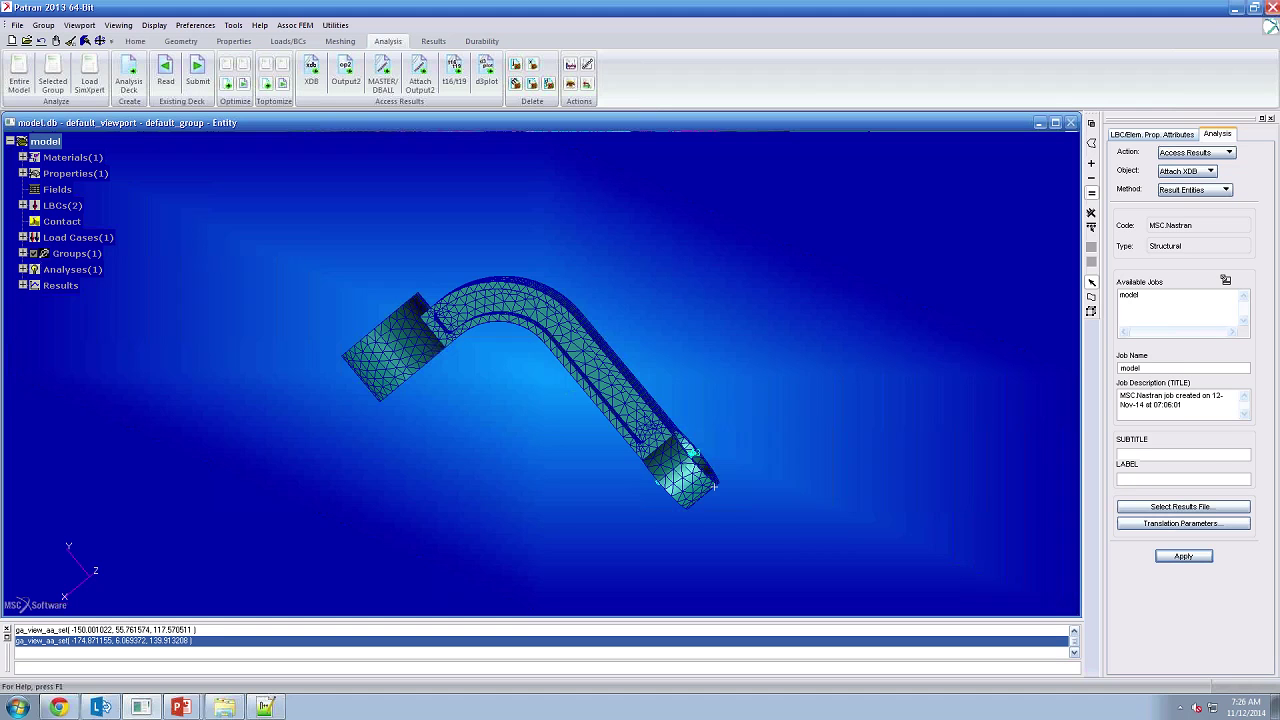
- Return to the Constraining FE Models slide in PowerPoint and end the slide show
click(154, 709)
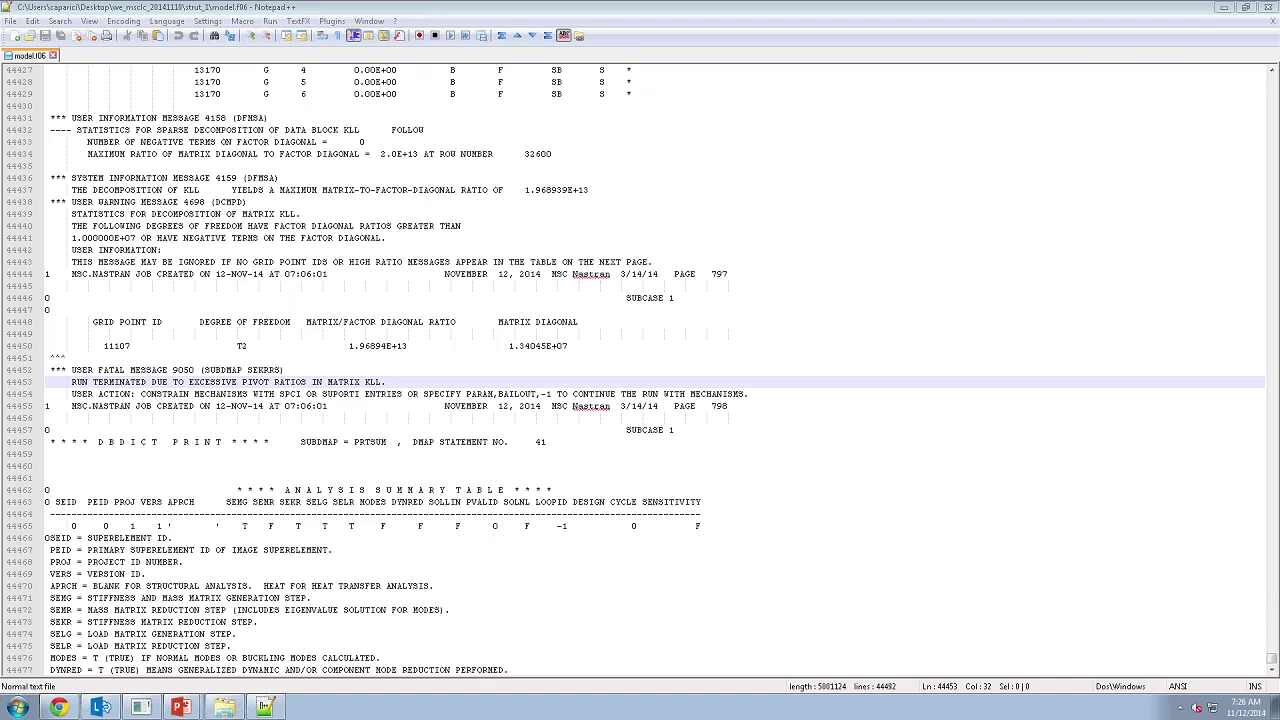
key(alt+Tab)
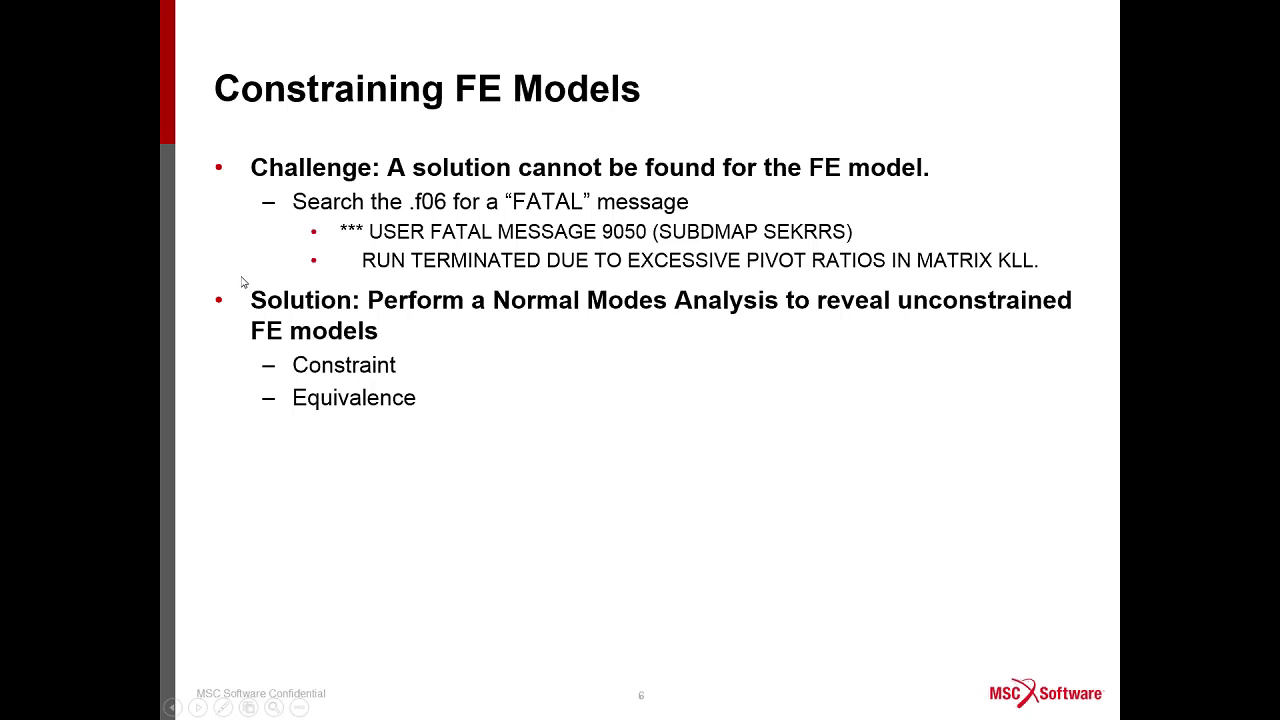
key(Escape)
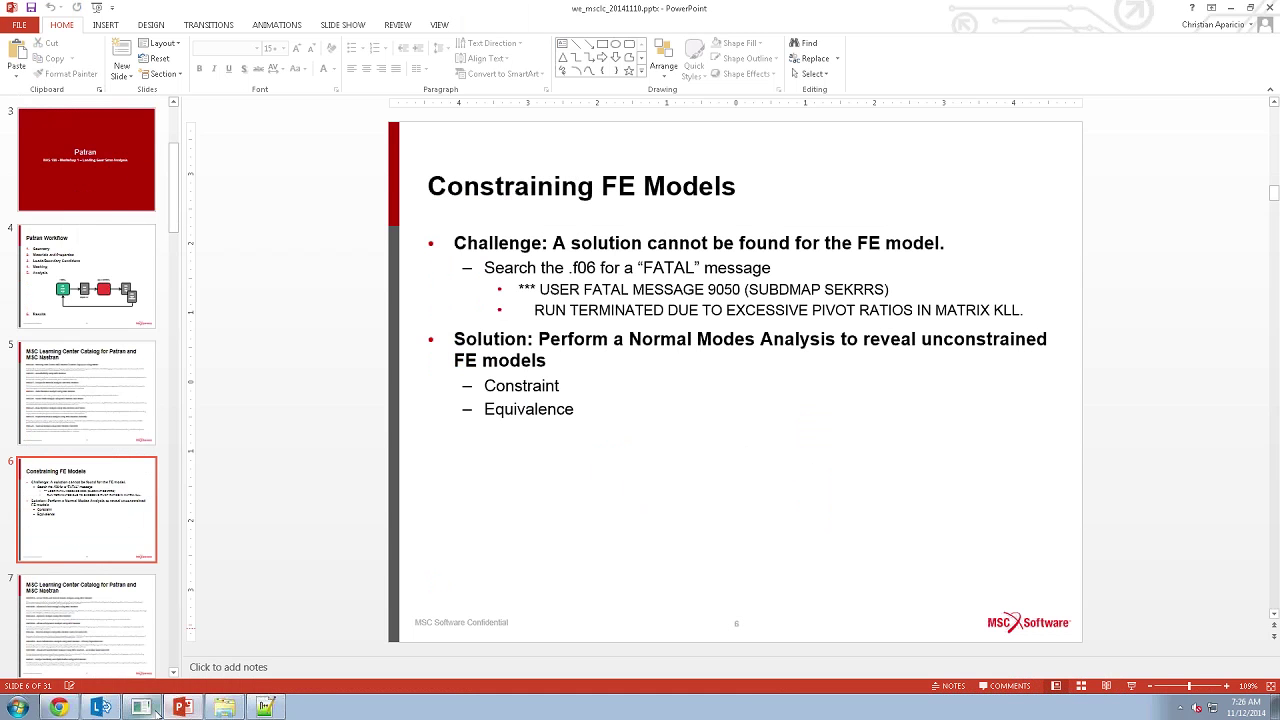
- Switch to Patran and set the solution type of the entire-model analysis to Normal Modes
click(145, 707)
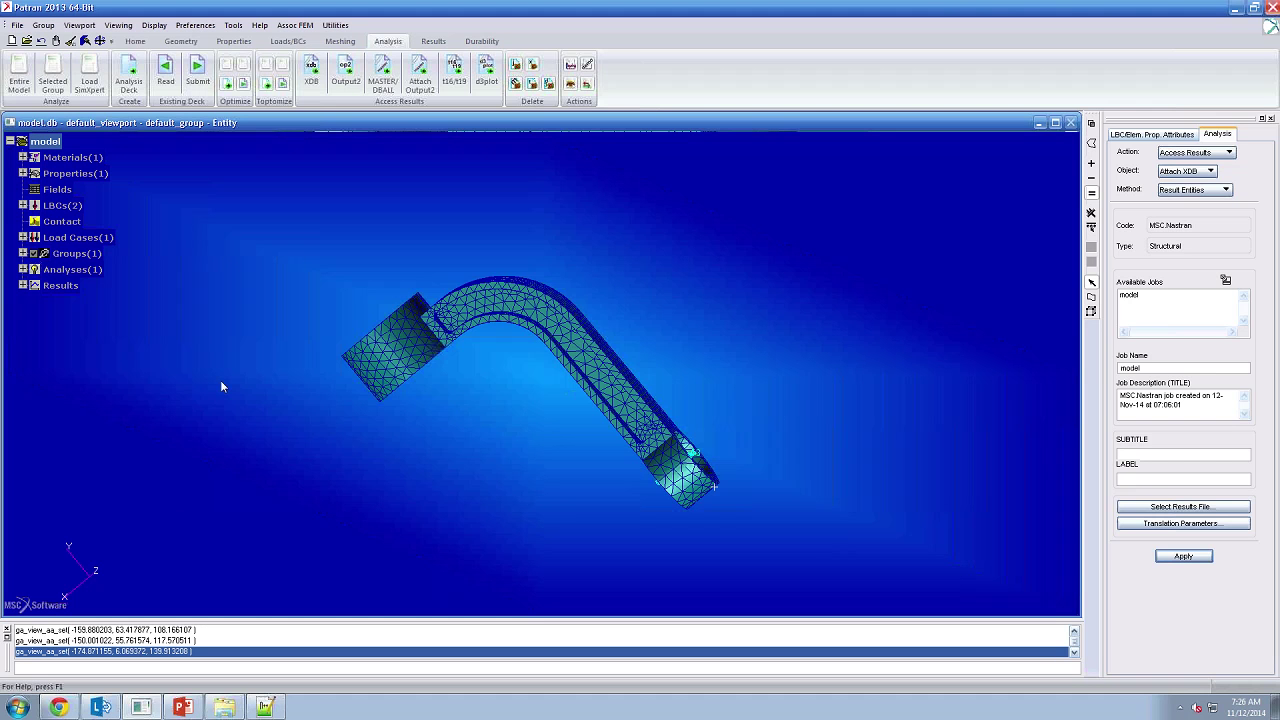
mouse_move(563, 355)
middle_down()
mouse_move(720, 323)
mouse_move(697, 330)
middle_up()
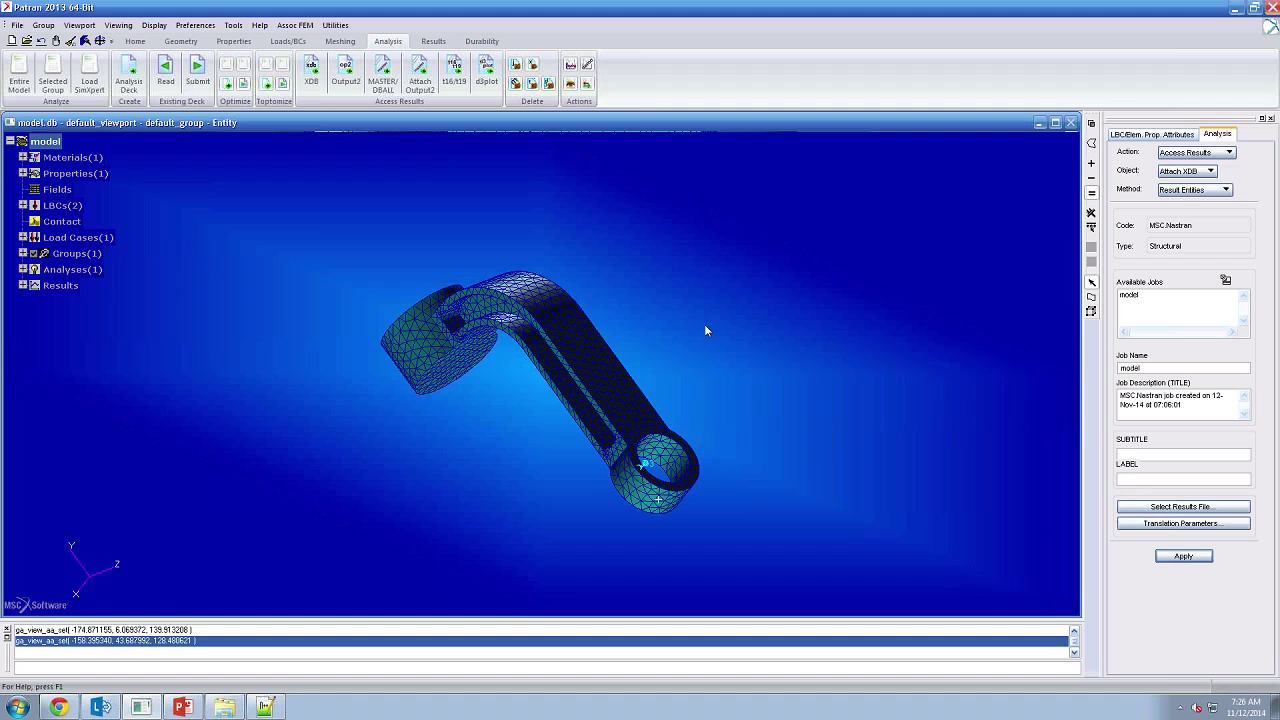
middle_drag(708, 326, 713, 328)
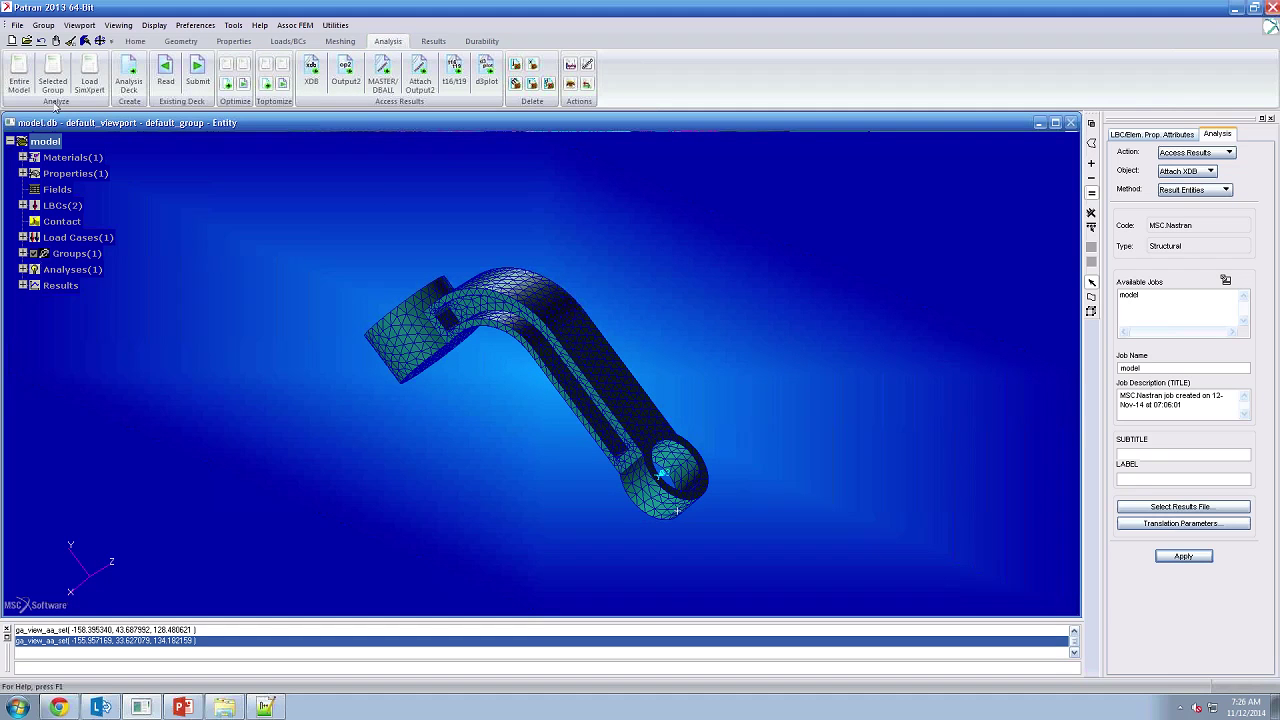
click(19, 74)
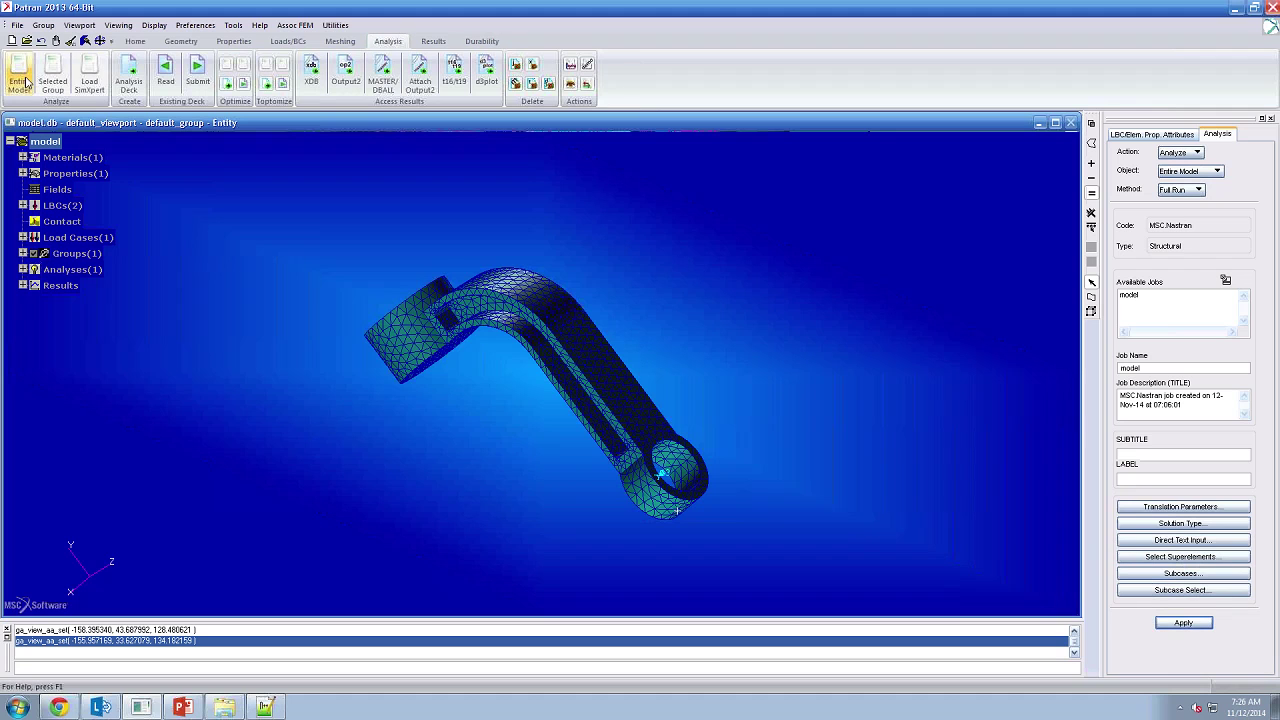
click(1145, 524)
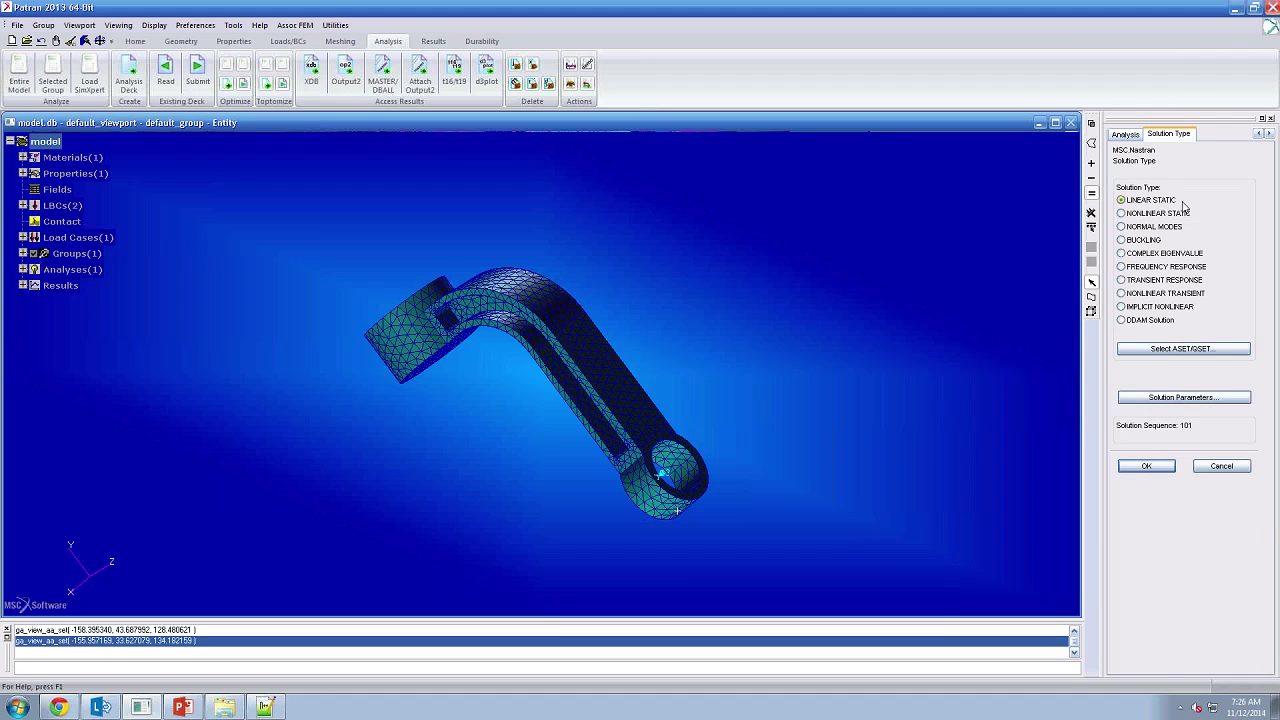
click(1160, 230)
click(1150, 468)
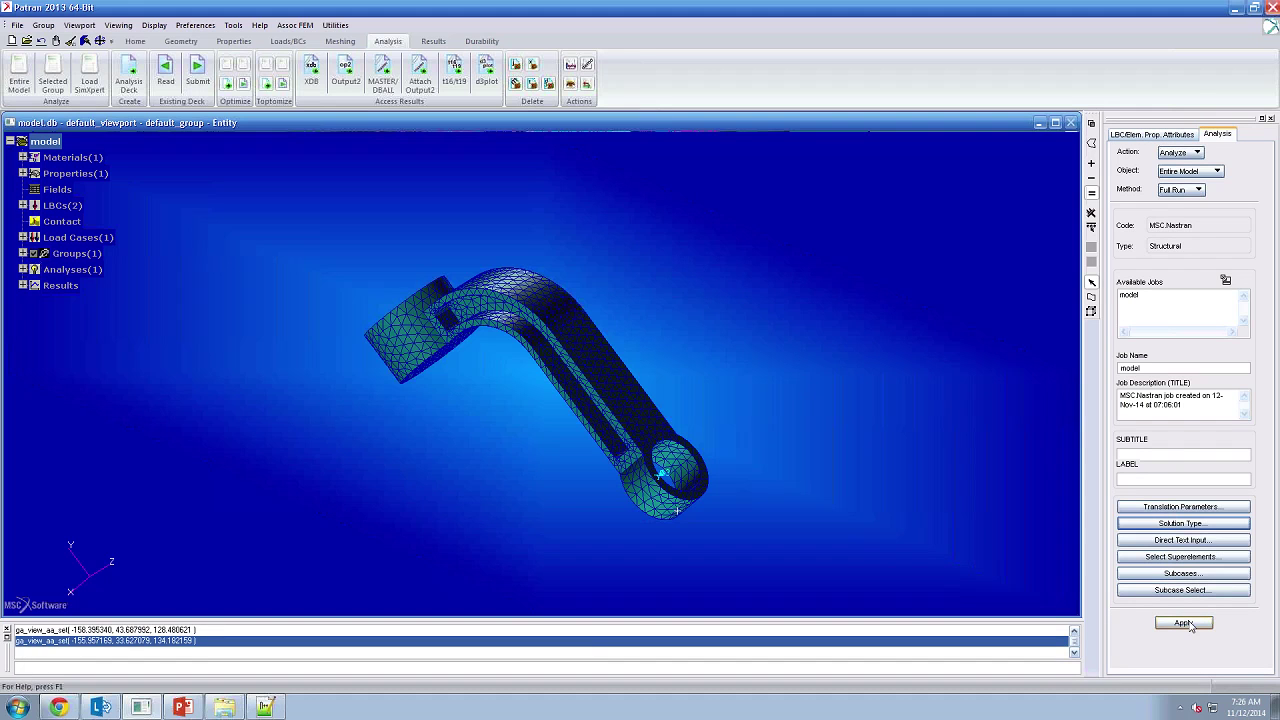
- Submit the normal modes analysis, overwriting the existing job named model, and monitor the MSC Nastran run
click(1184, 623)
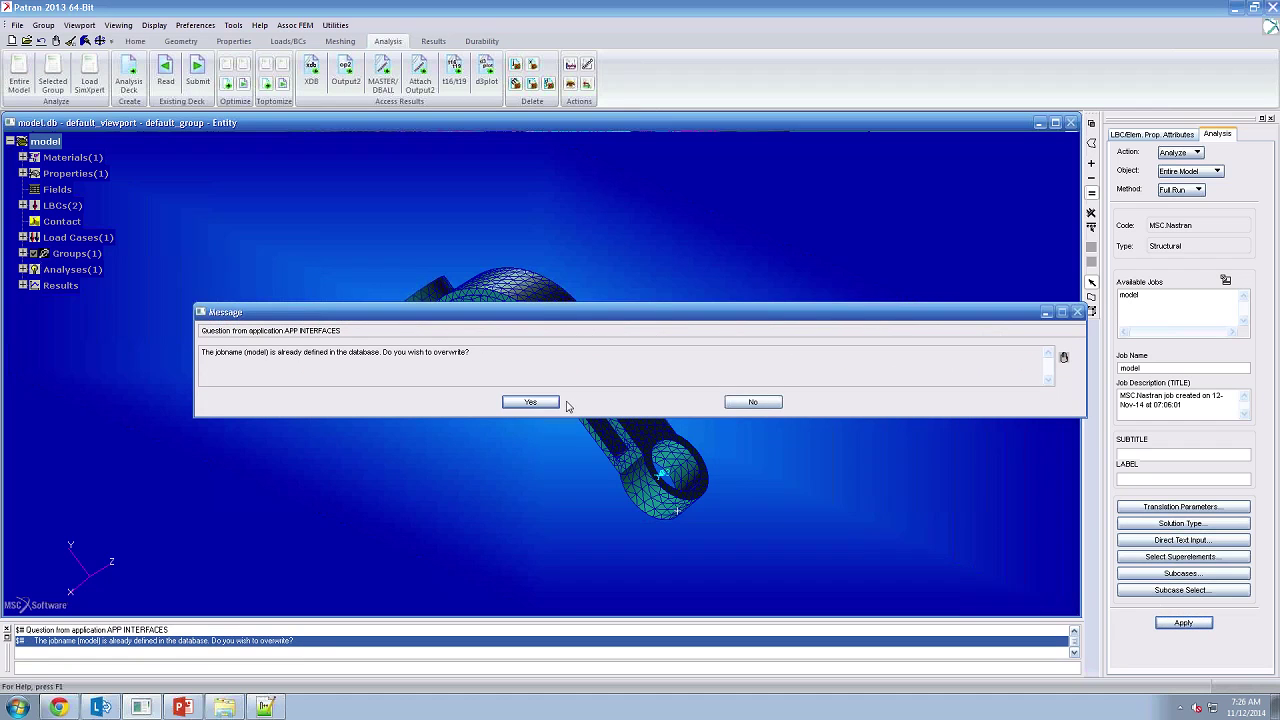
click(549, 402)
click(549, 402)
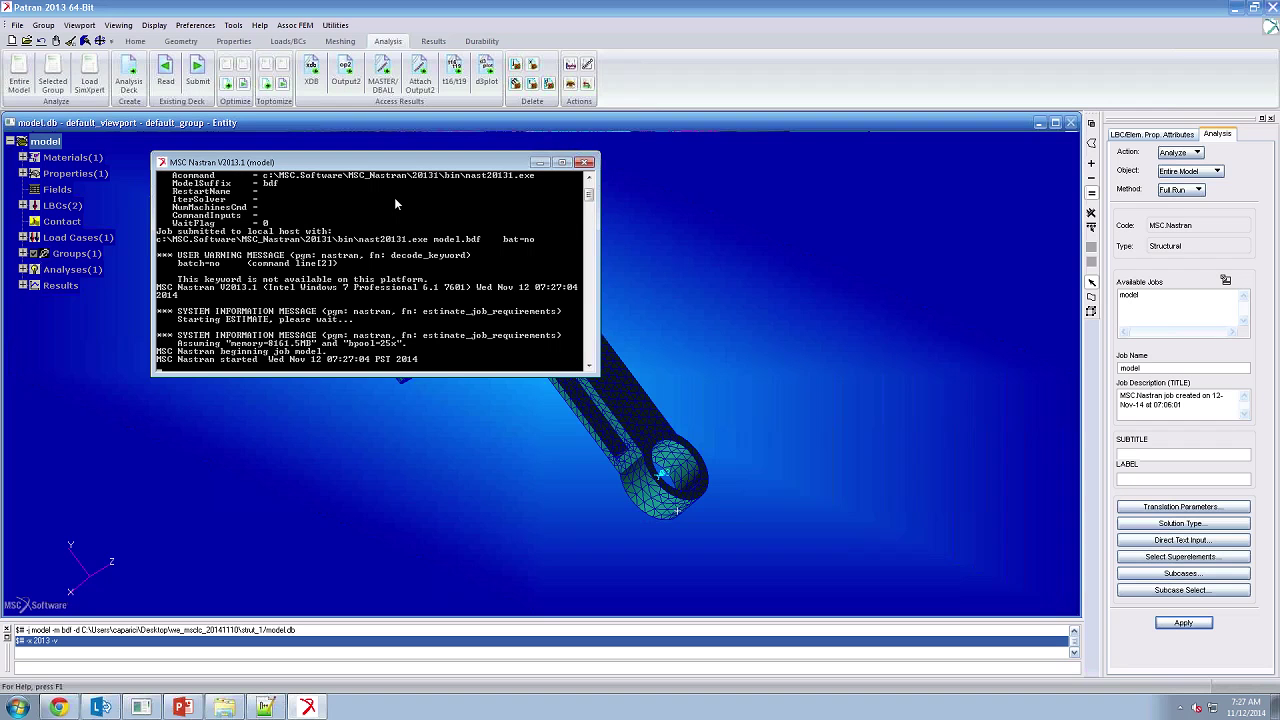
drag(395, 161, 458, 203)
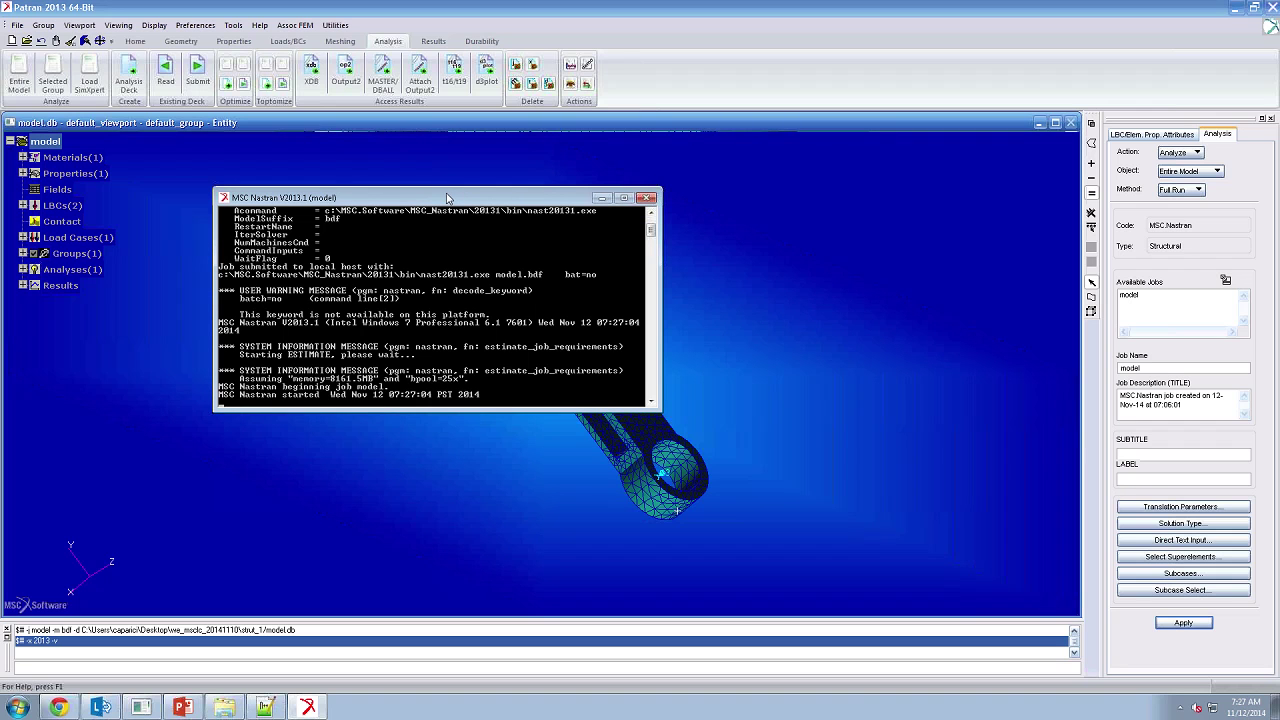
drag(448, 197, 458, 199)
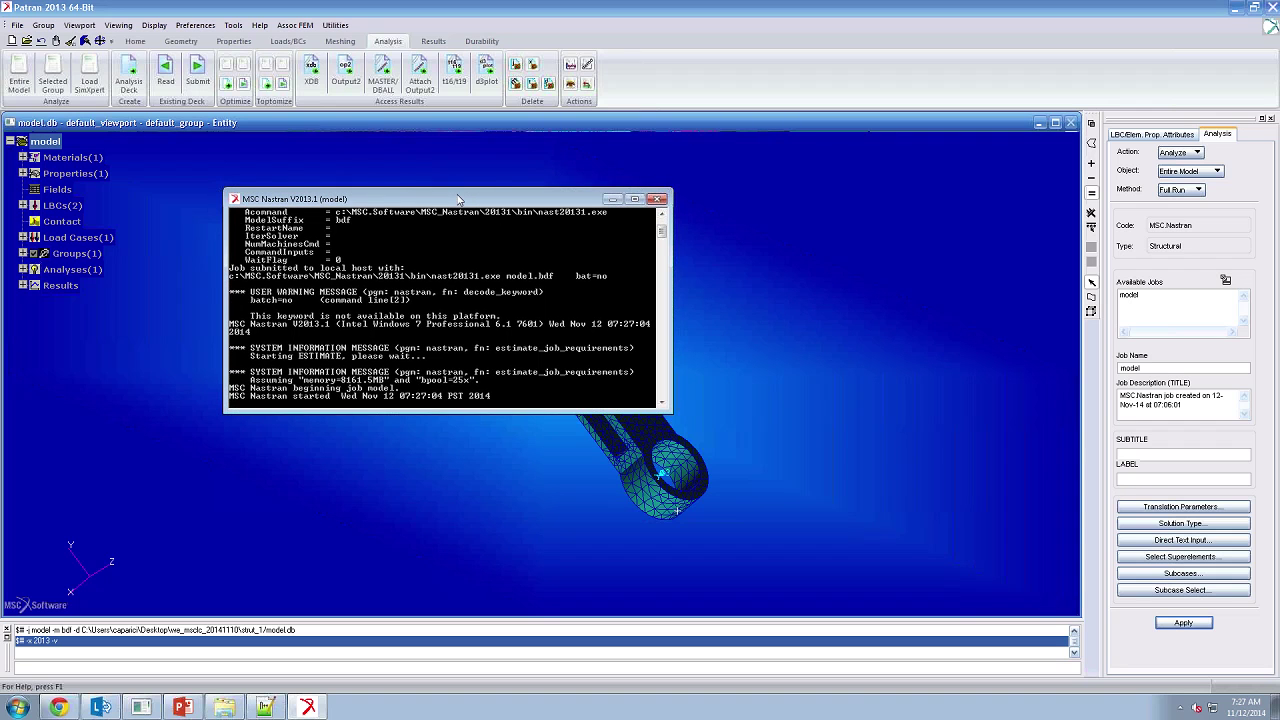
- Attach the model.xdb results file from the strut_1 folder to the model
click(313, 74)
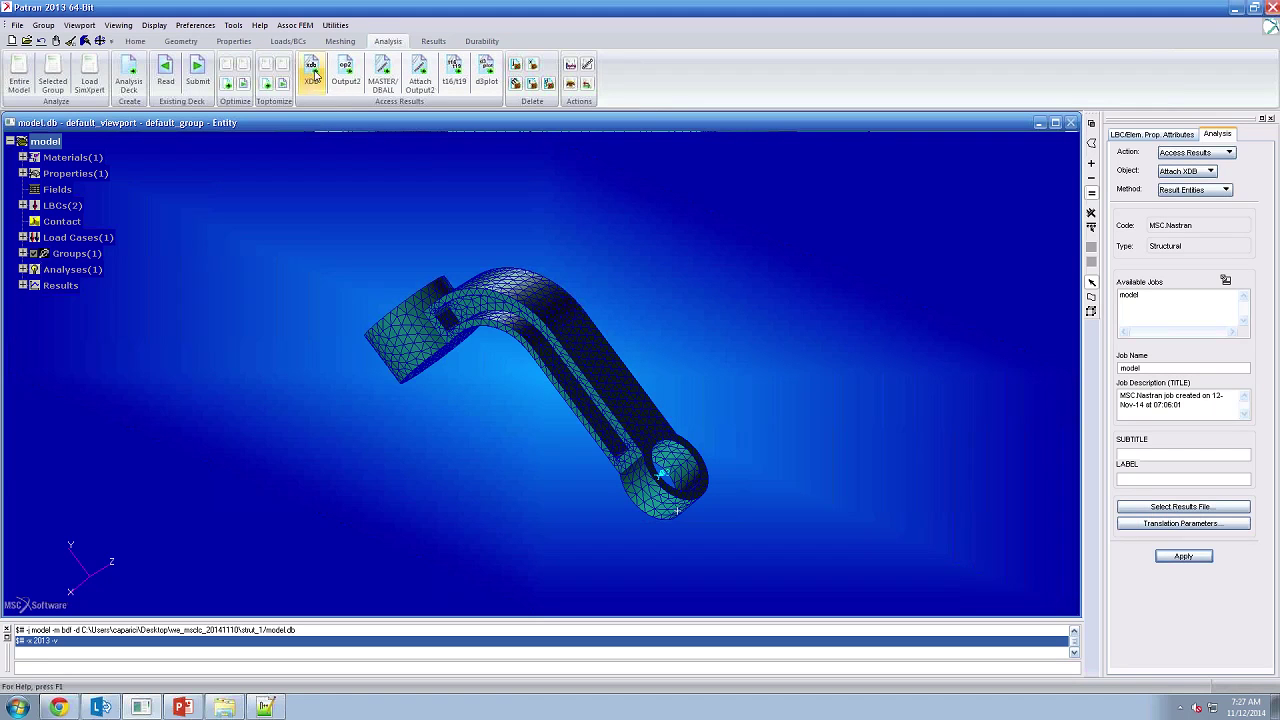
click(1153, 507)
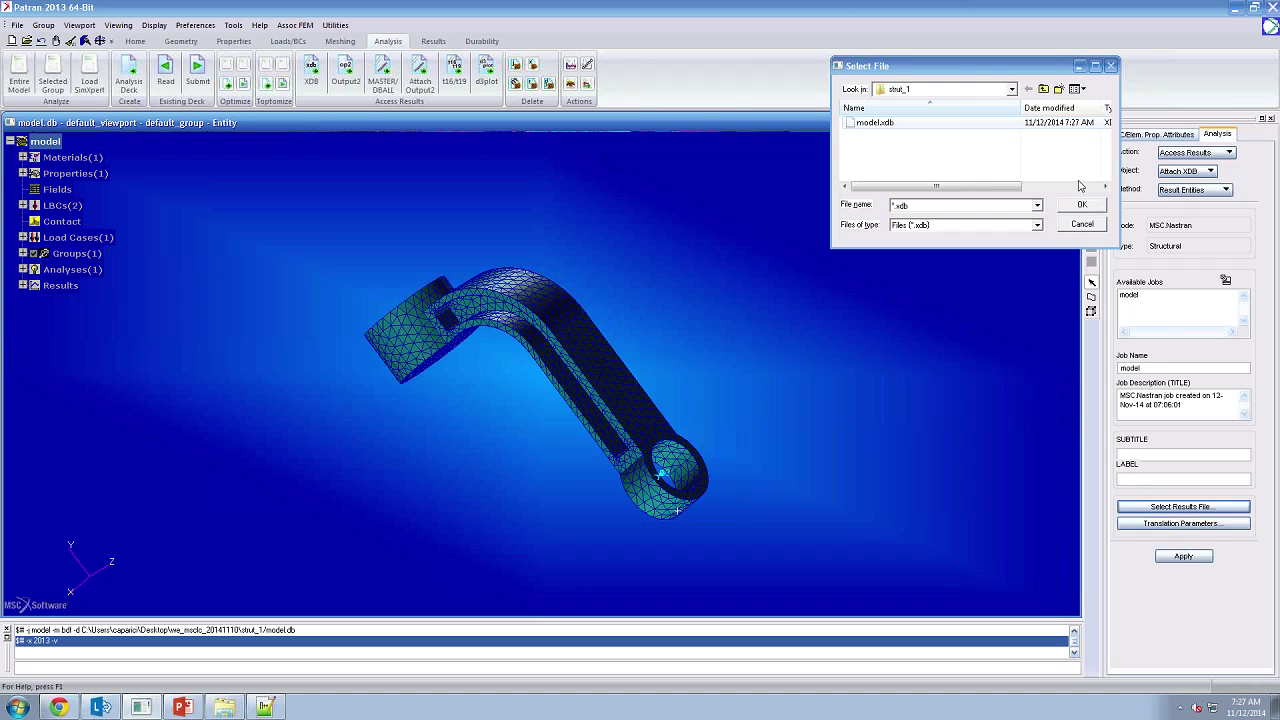
click(987, 75)
double_click(875, 122)
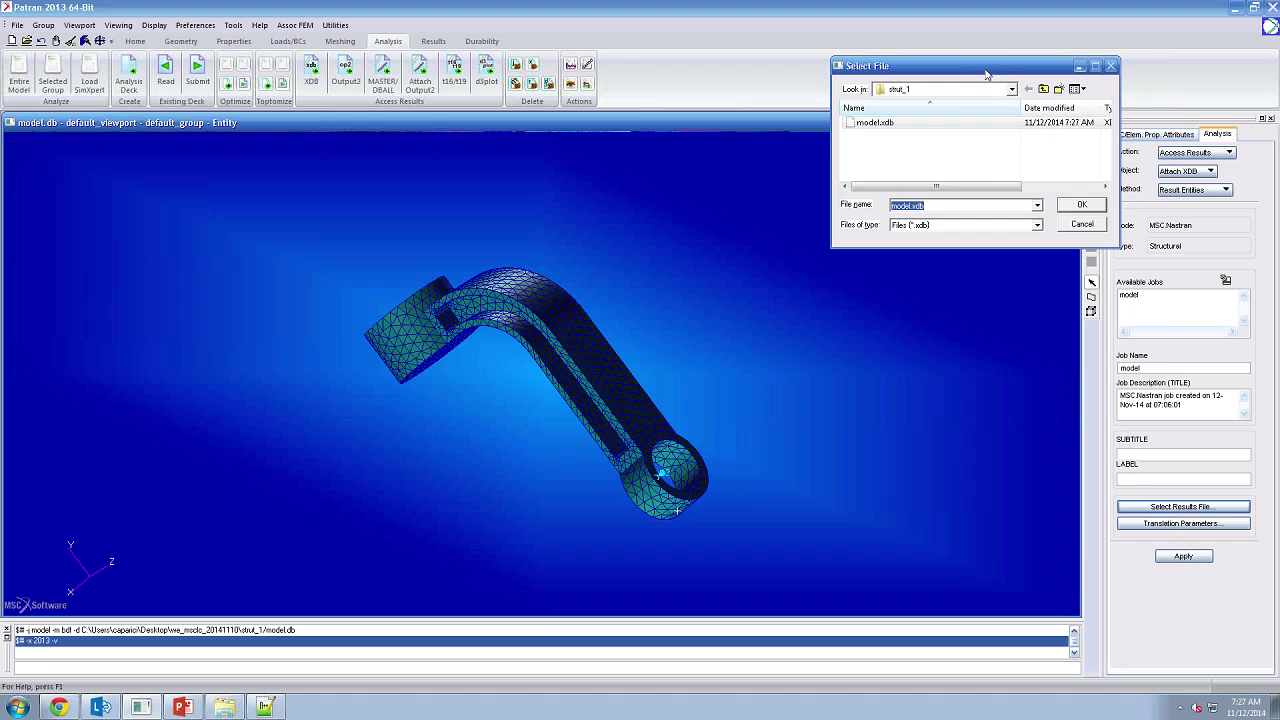
click(1183, 556)
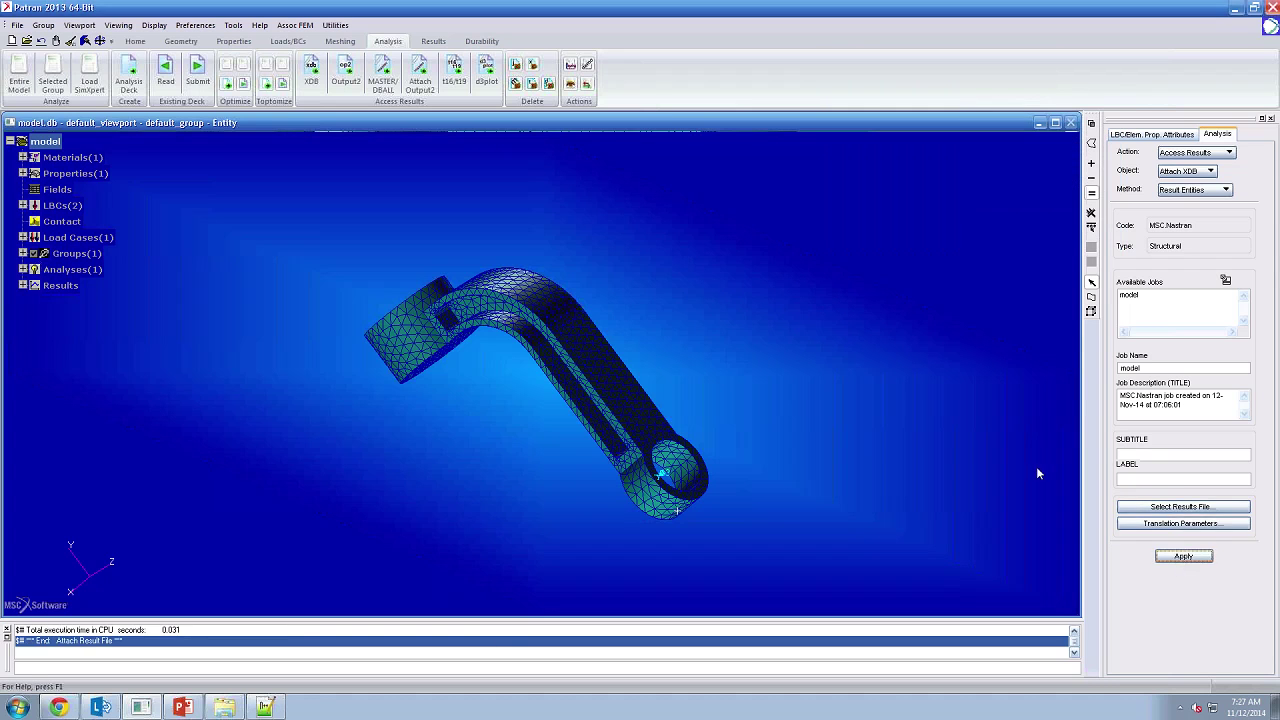
- Create an animated quick plot of Mode 1 with Eigenvectors, Translational as both the fringe and the deformation result
click(428, 43)
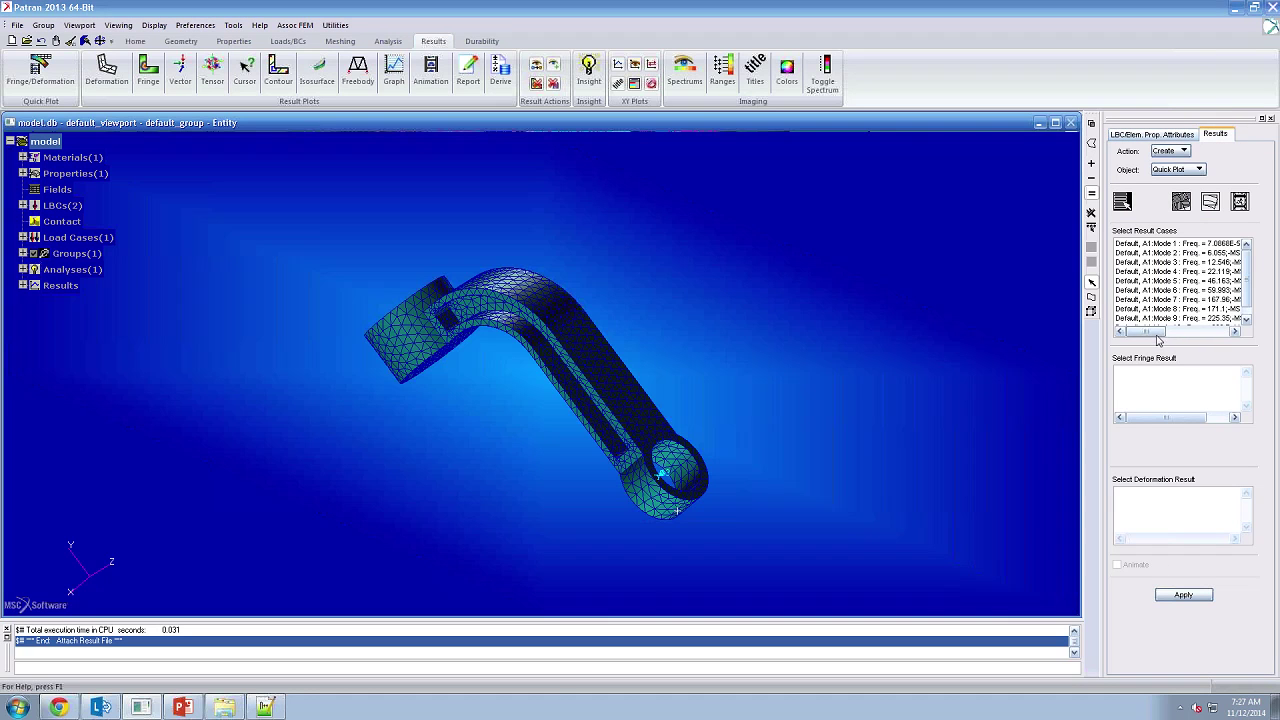
drag(1167, 340, 1173, 340)
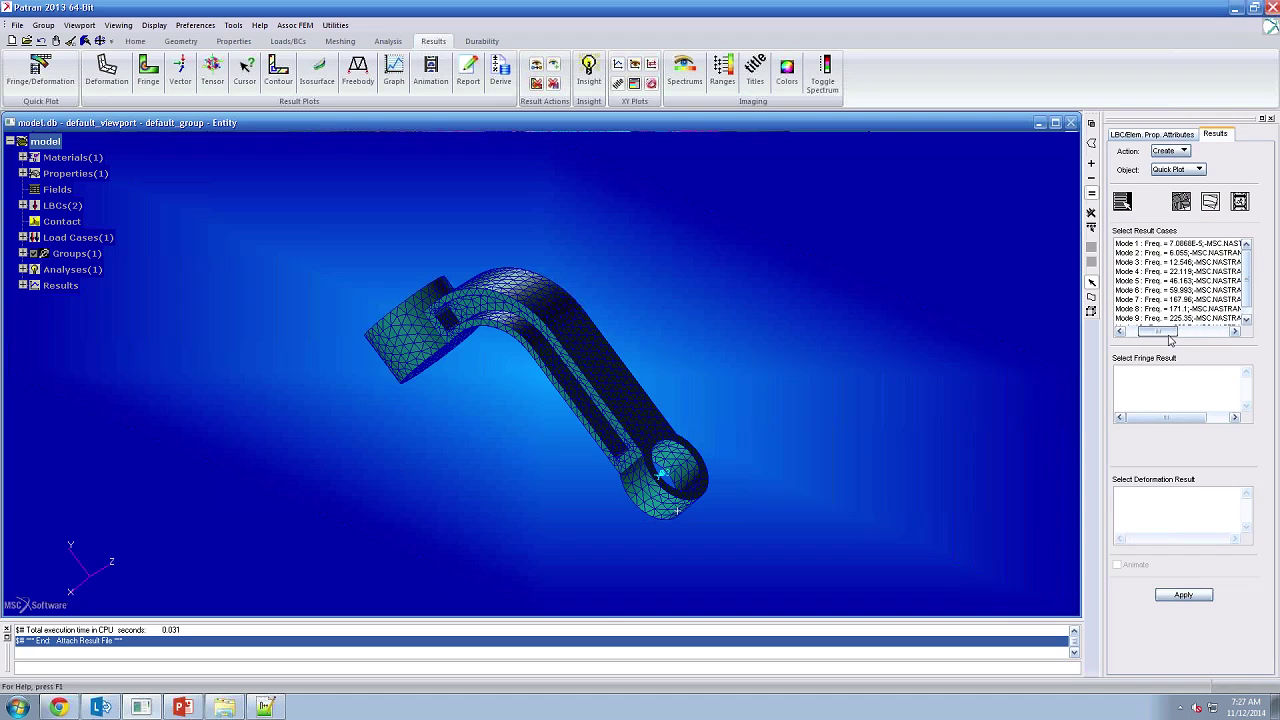
click(1155, 246)
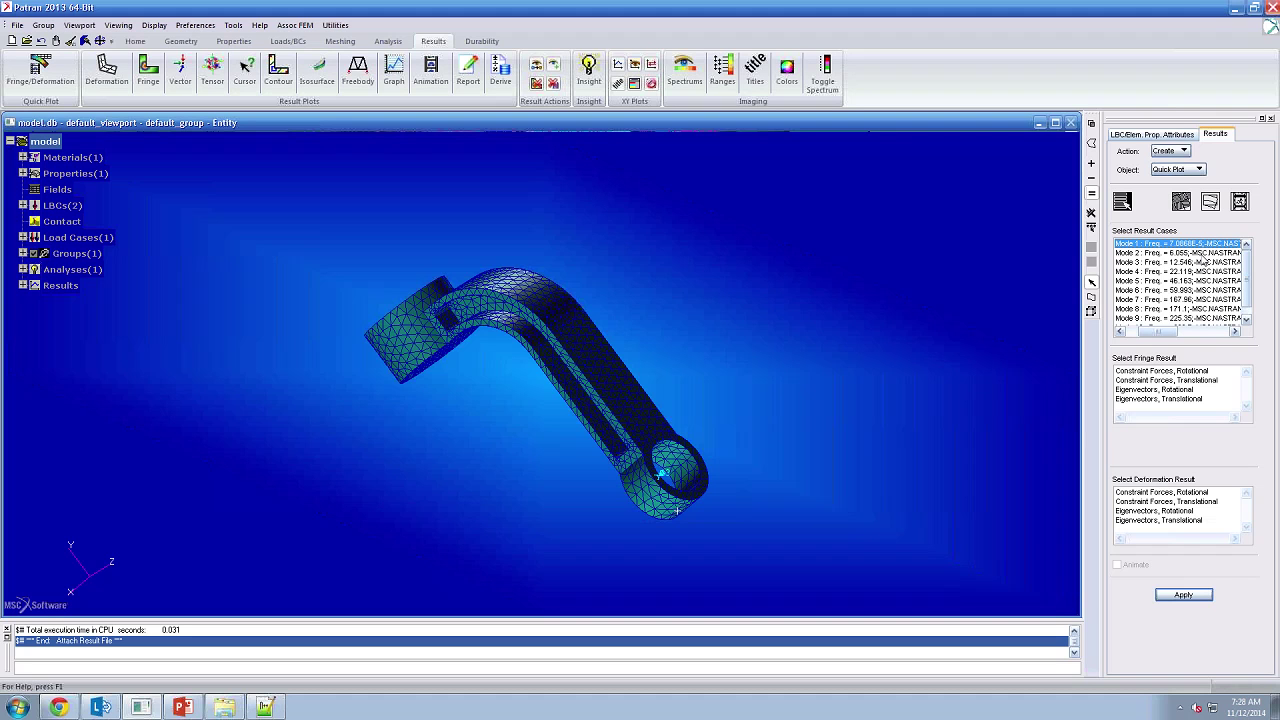
click(1179, 521)
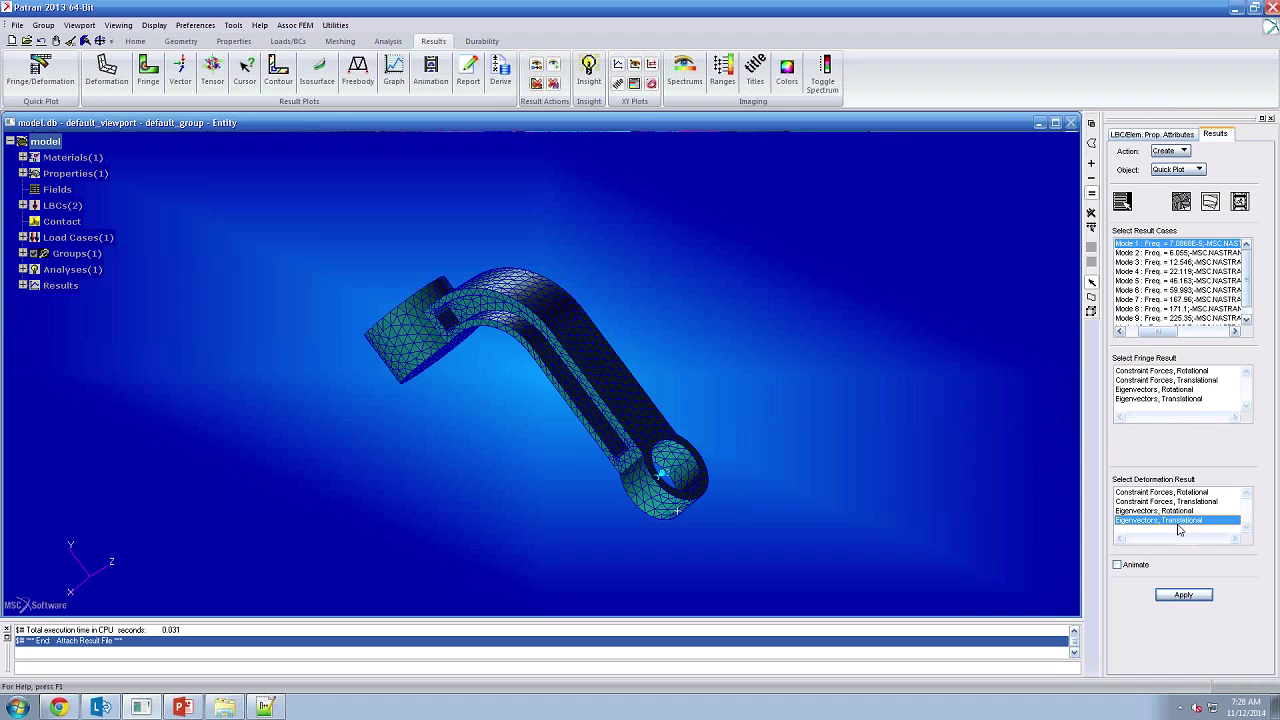
click(1167, 400)
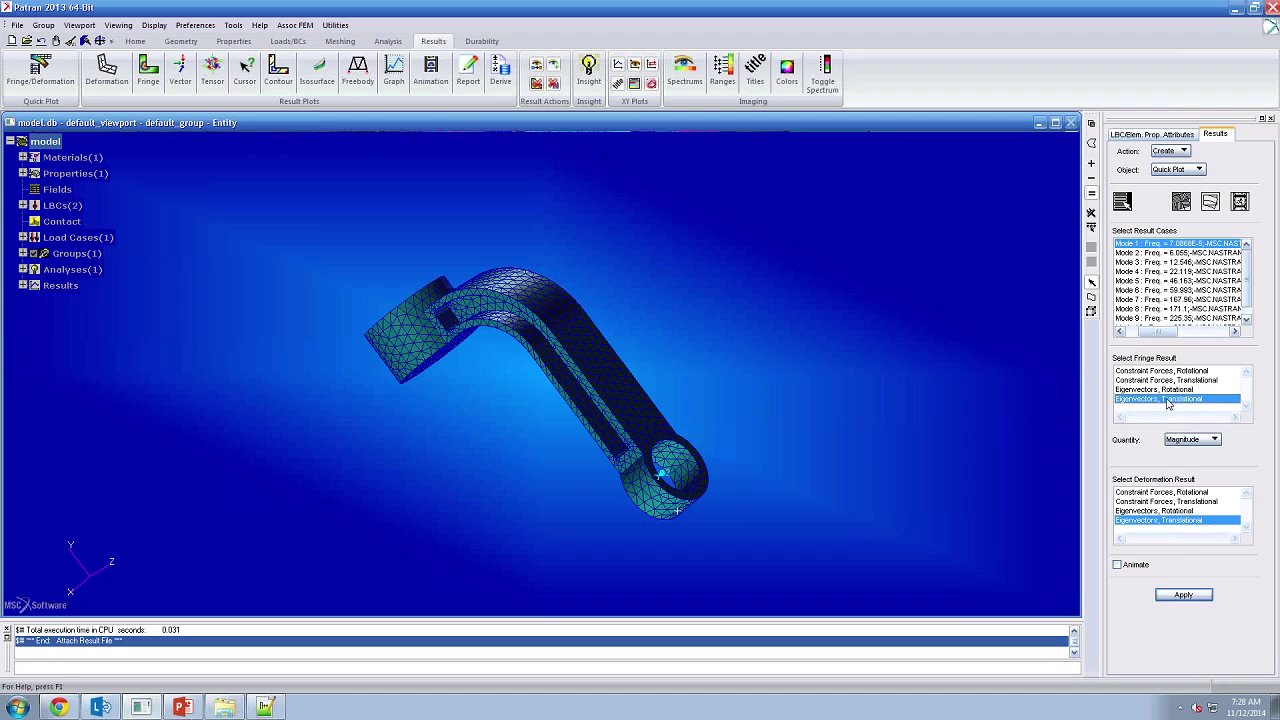
click(1144, 567)
click(1180, 595)
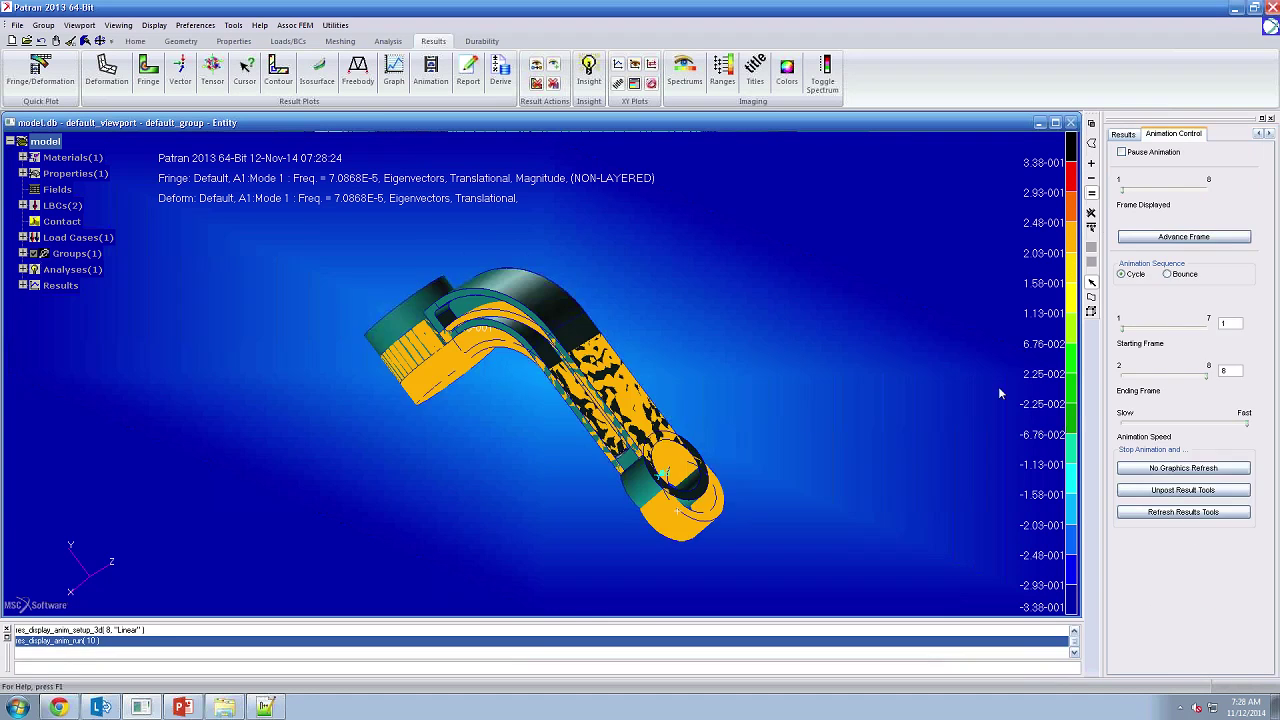
- Stop the animation, hide the geometry points and solid, and replay the Mode 1 animation
click(1155, 511)
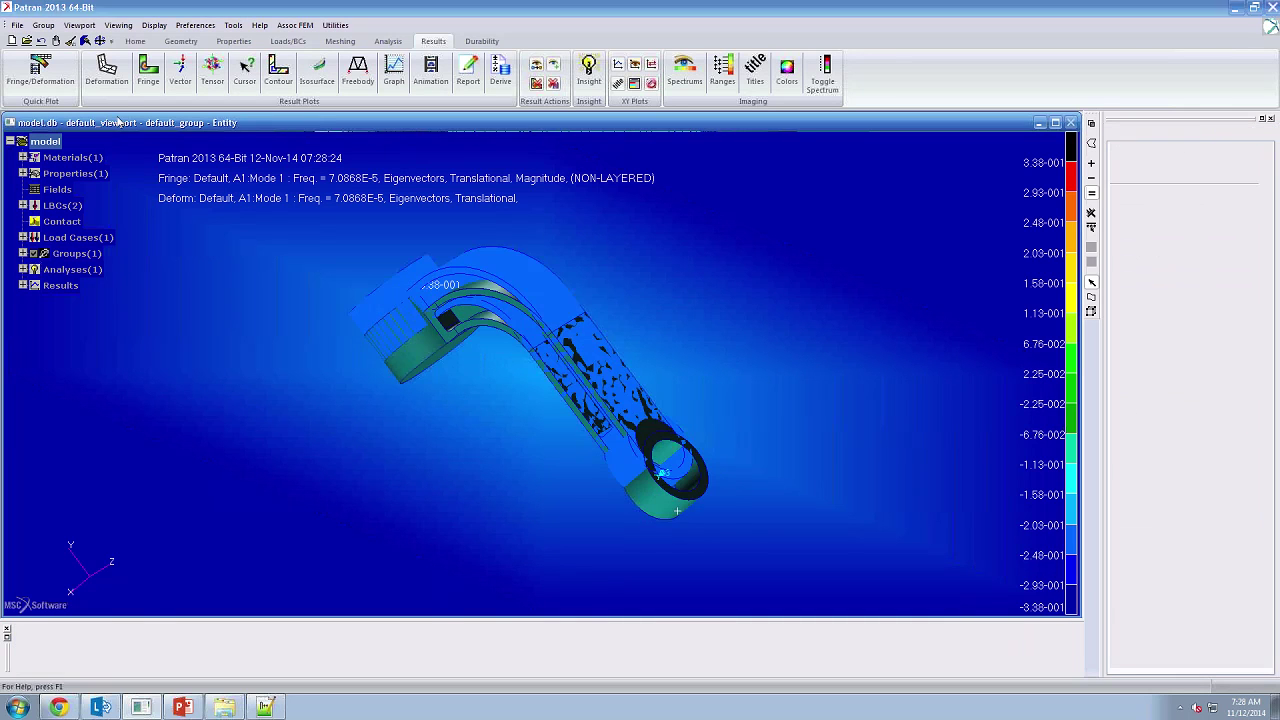
click(135, 41)
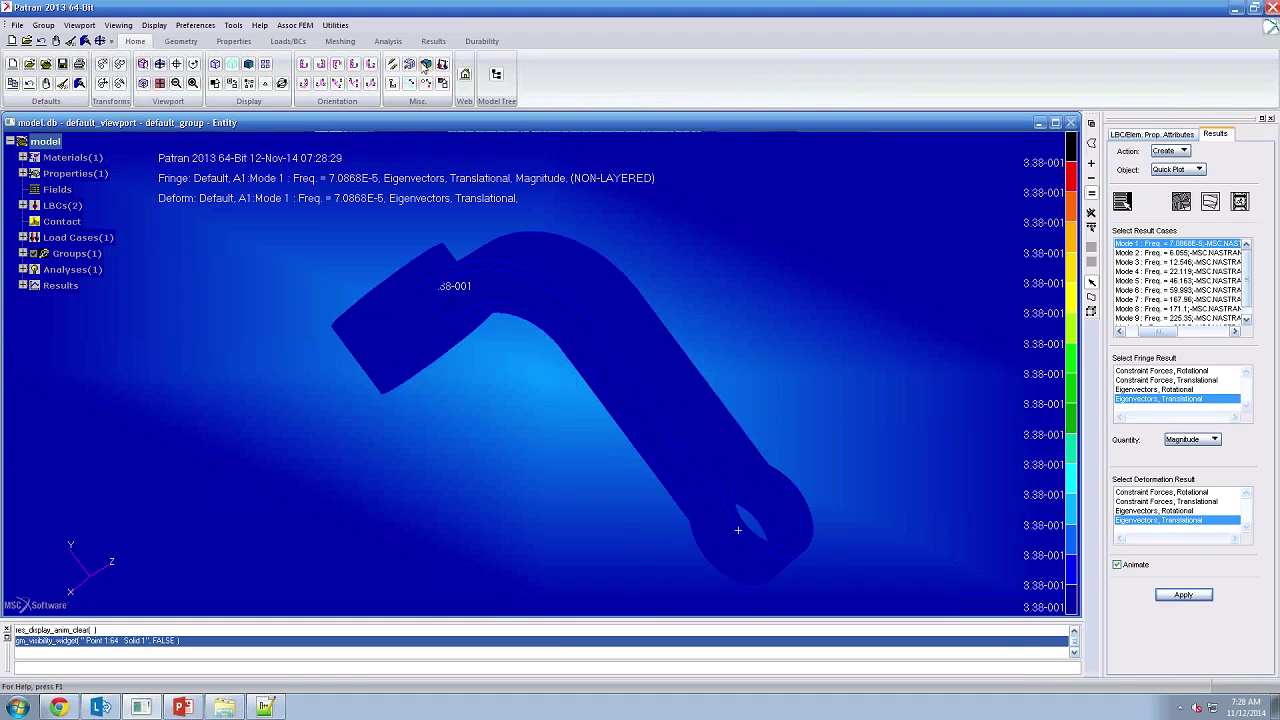
click(1182, 594)
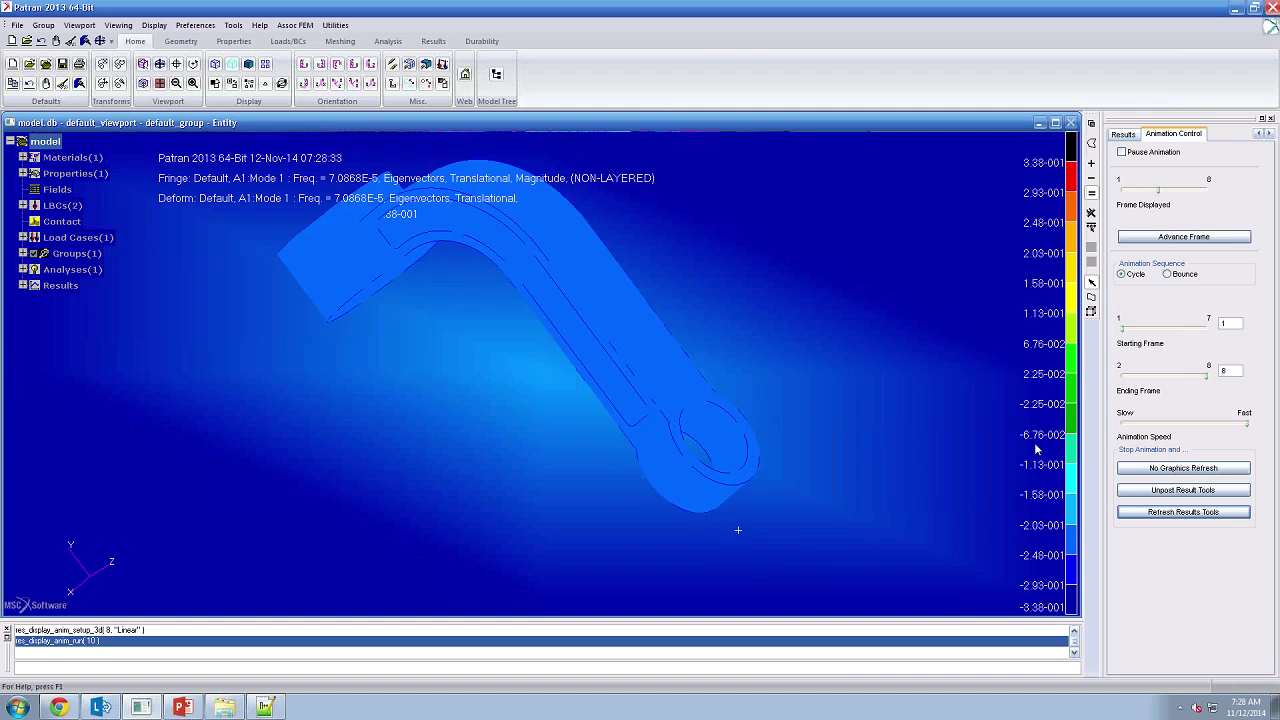
- Stop the Mode 1 animation and clear the results plot from the viewport
click(1150, 513)
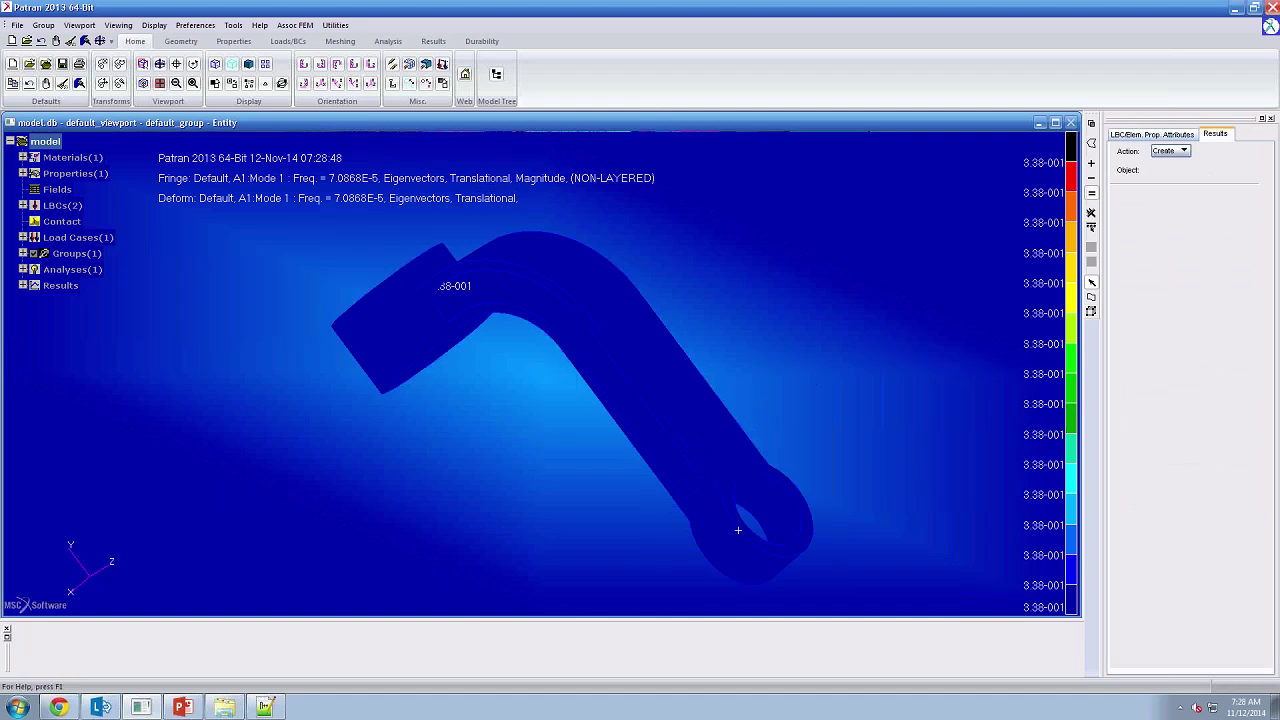
mouse_move(815, 367)
middle_down()
mouse_move(728, 414)
mouse_move(779, 381)
mouse_move(845, 382)
mouse_move(829, 377)
mouse_move(877, 366)
mouse_move(818, 372)
middle_up()
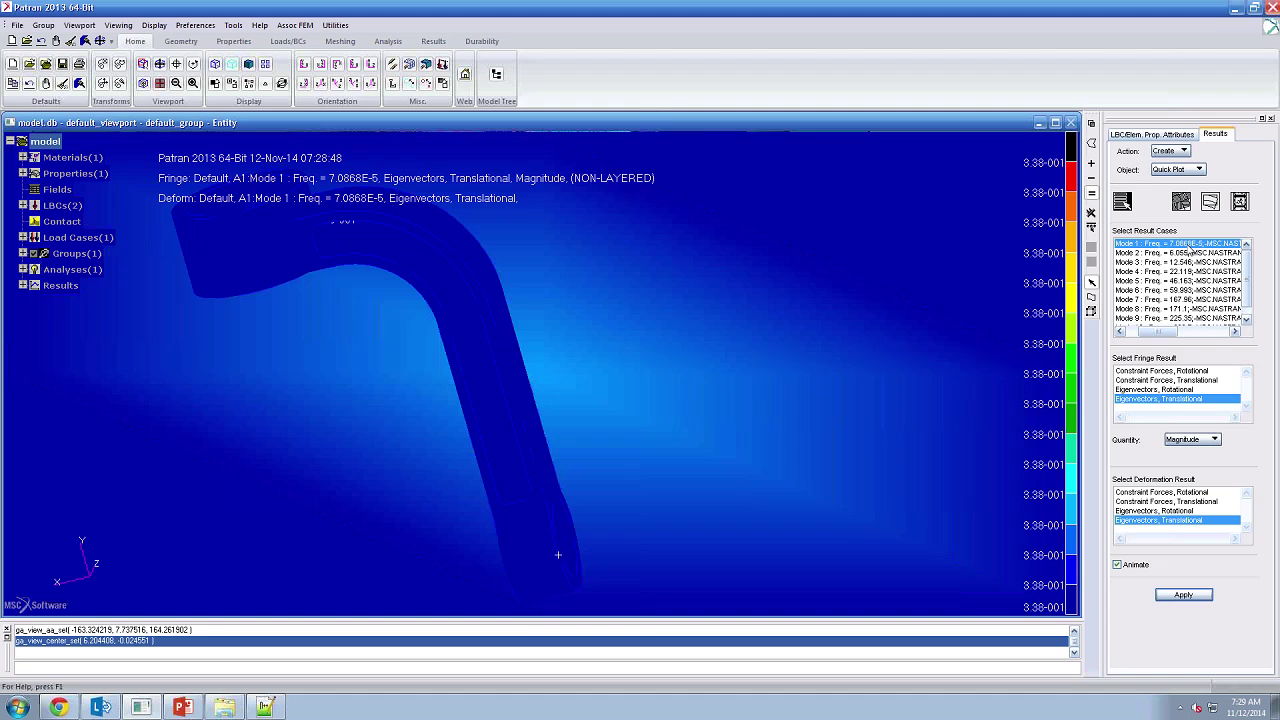
click(70, 41)
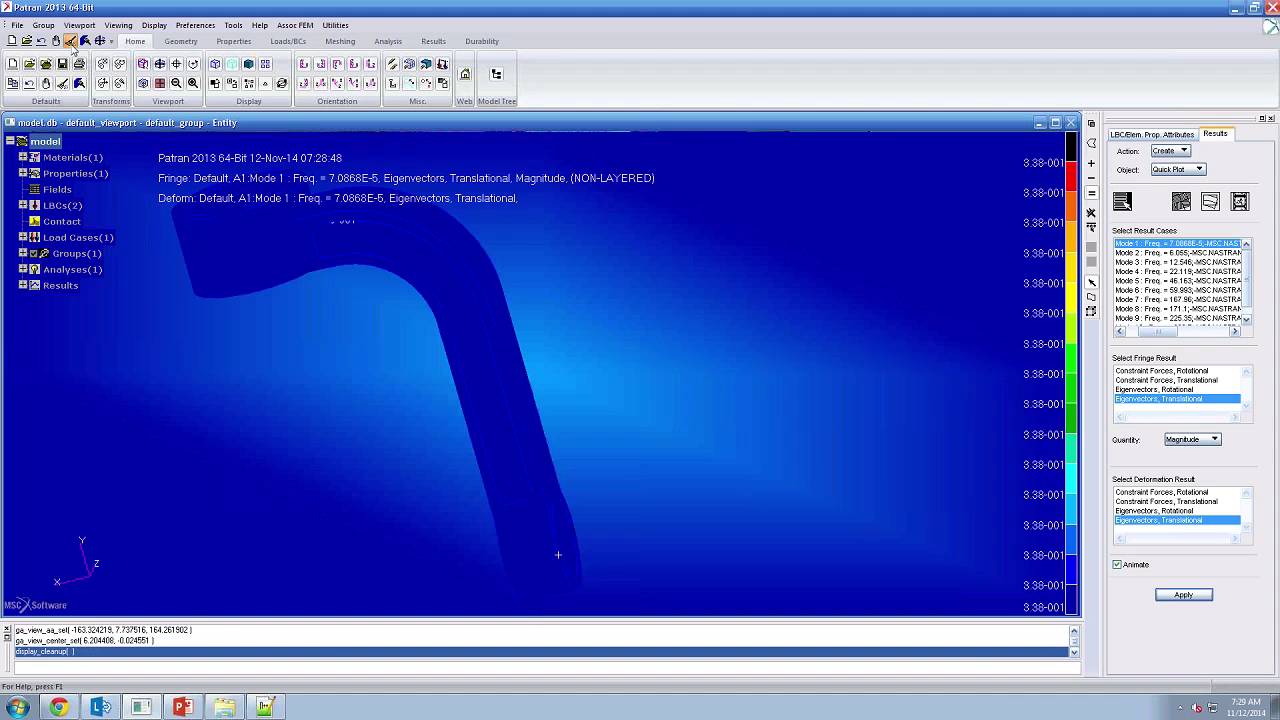
- Modify the fixed_constraint displacement set so that its T2 translation is 0 as well, and apply the change
click(22, 205)
click(35, 221)
right_click(100, 239)
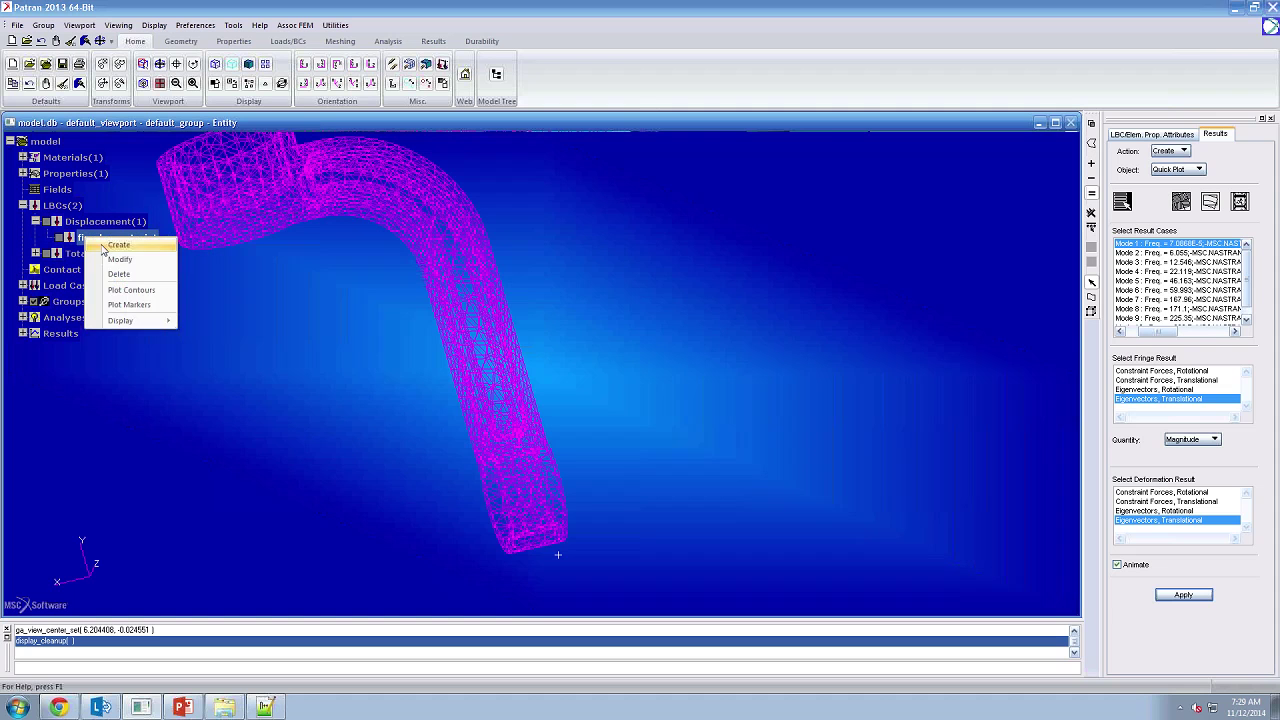
click(120, 260)
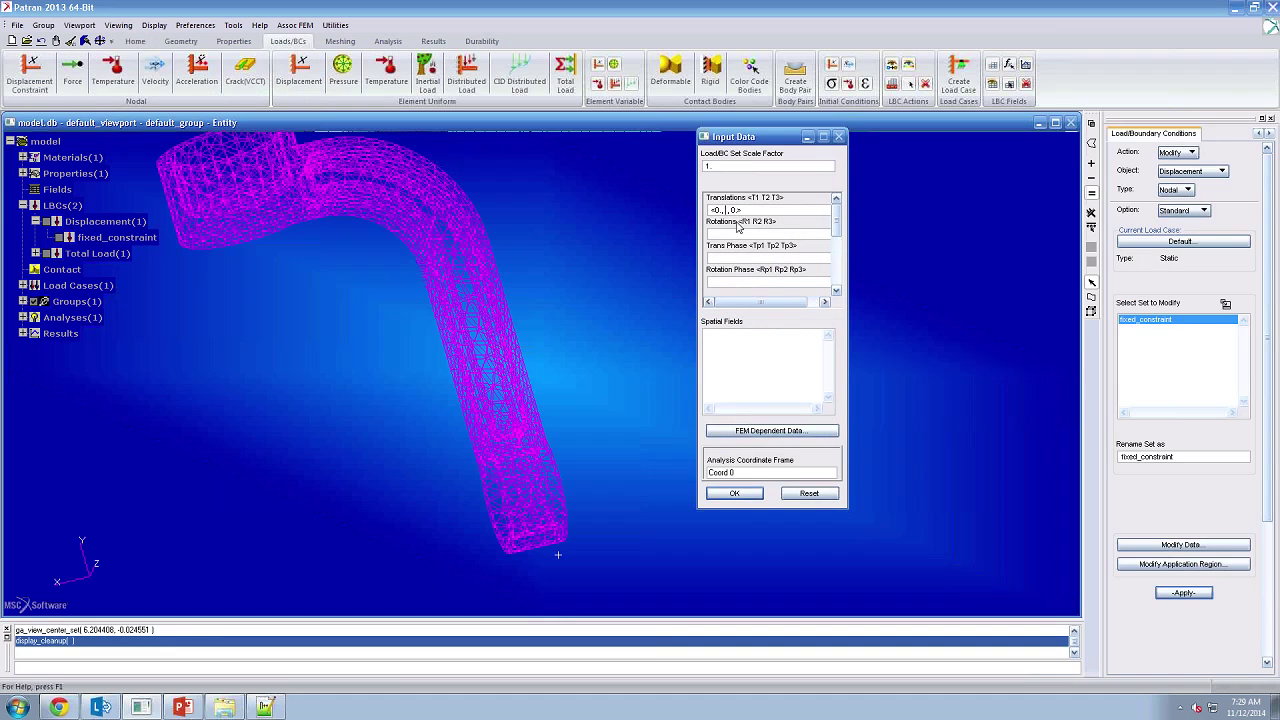
click(727, 210)
text(0)
click(740, 493)
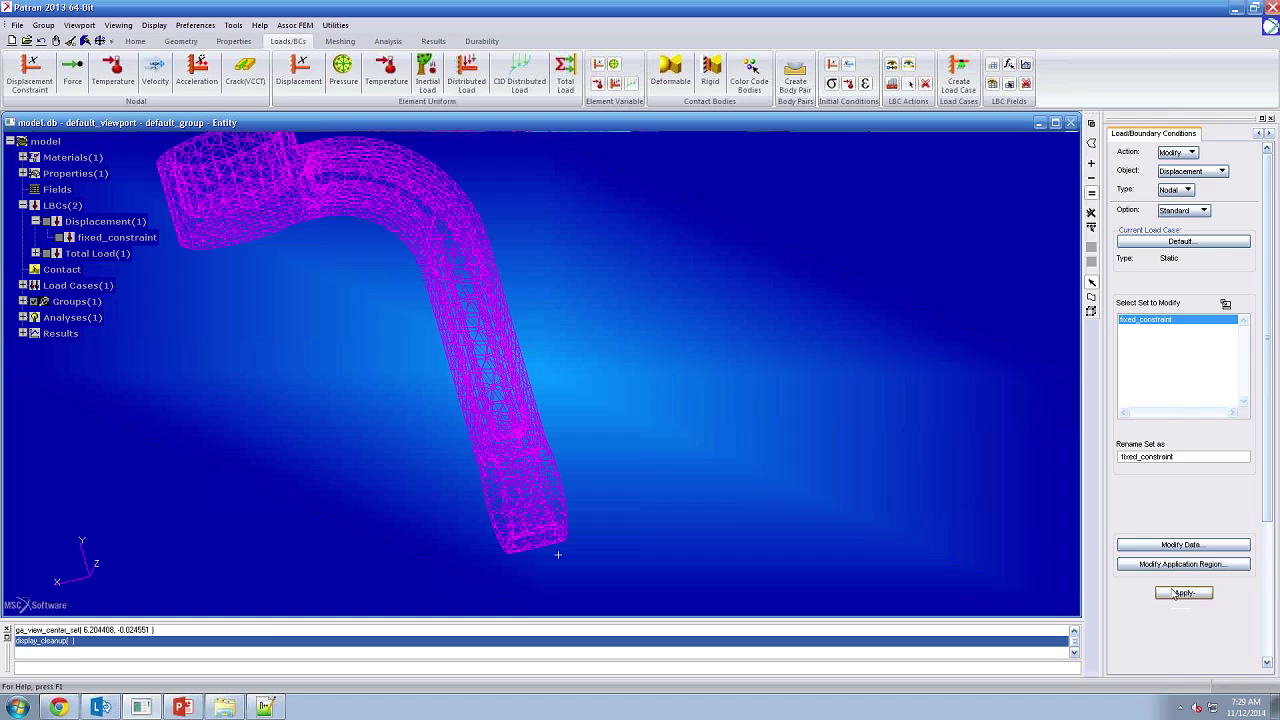
click(1180, 593)
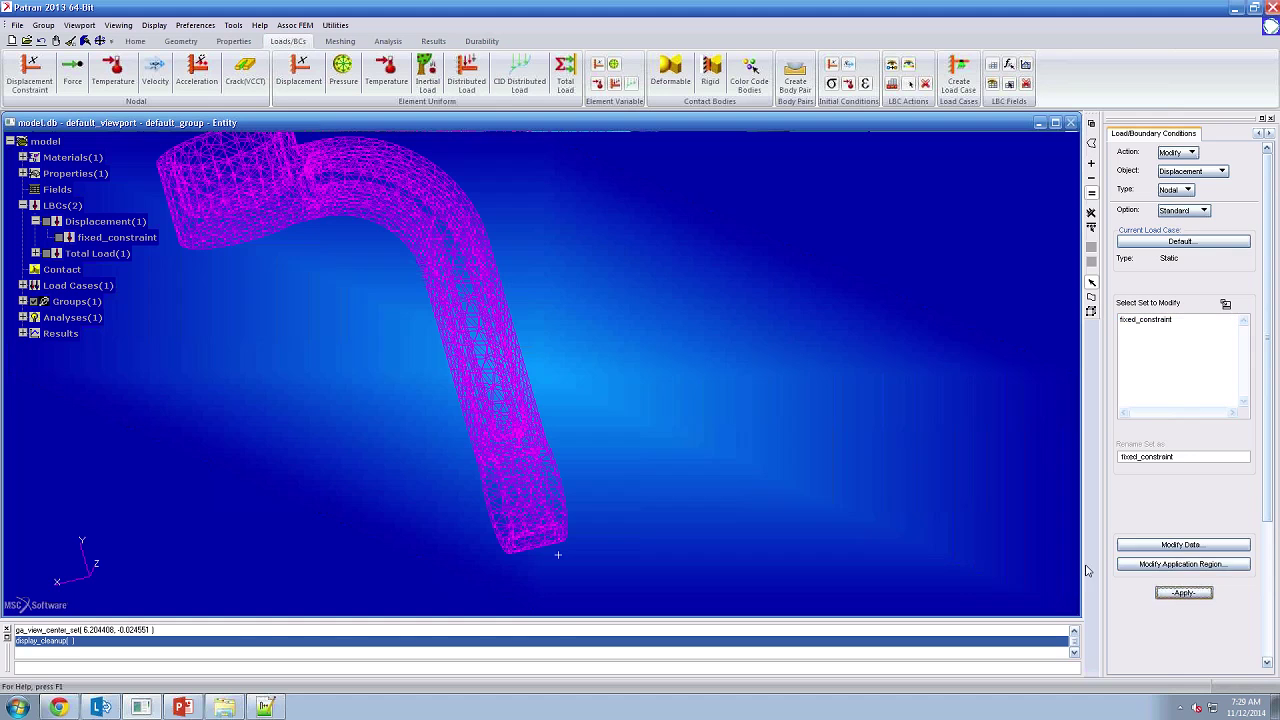
- Set the entire-model analysis solution type back to Linear Static and return to the Constraining FE Models slide in PowerPoint
ctrl+middle_drag(688, 418, 746, 402)
click(386, 43)
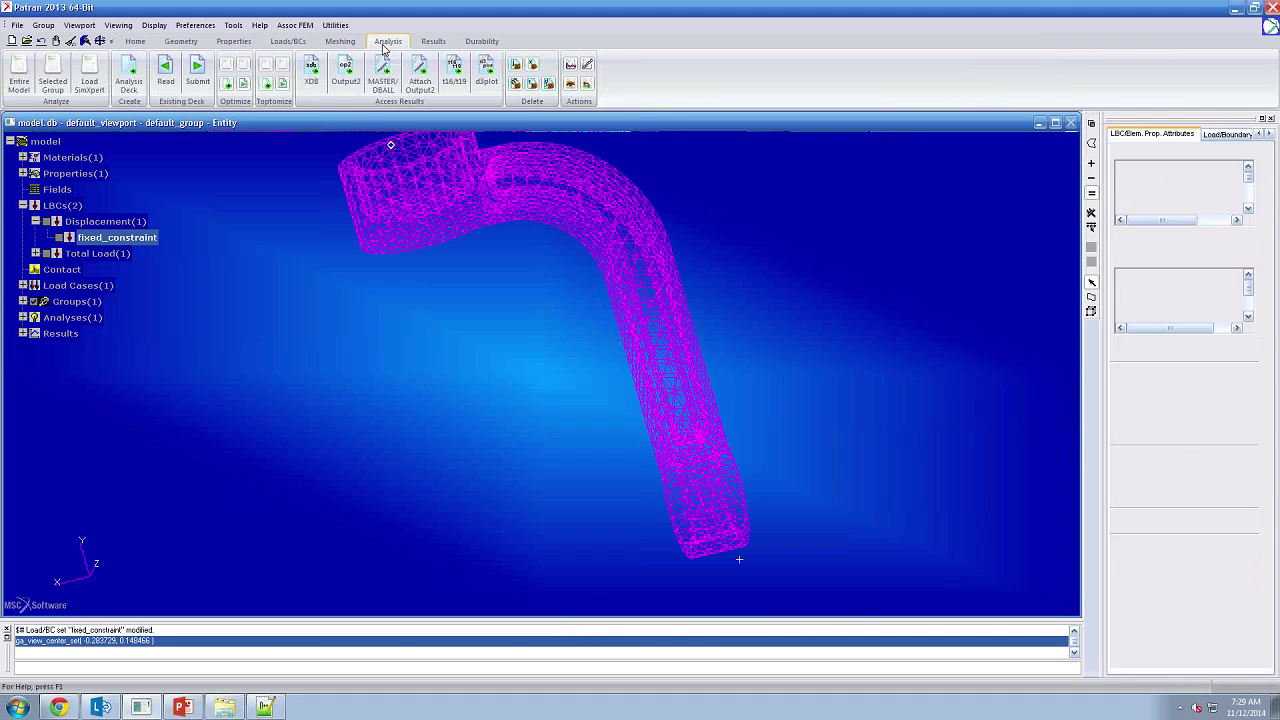
click(17, 80)
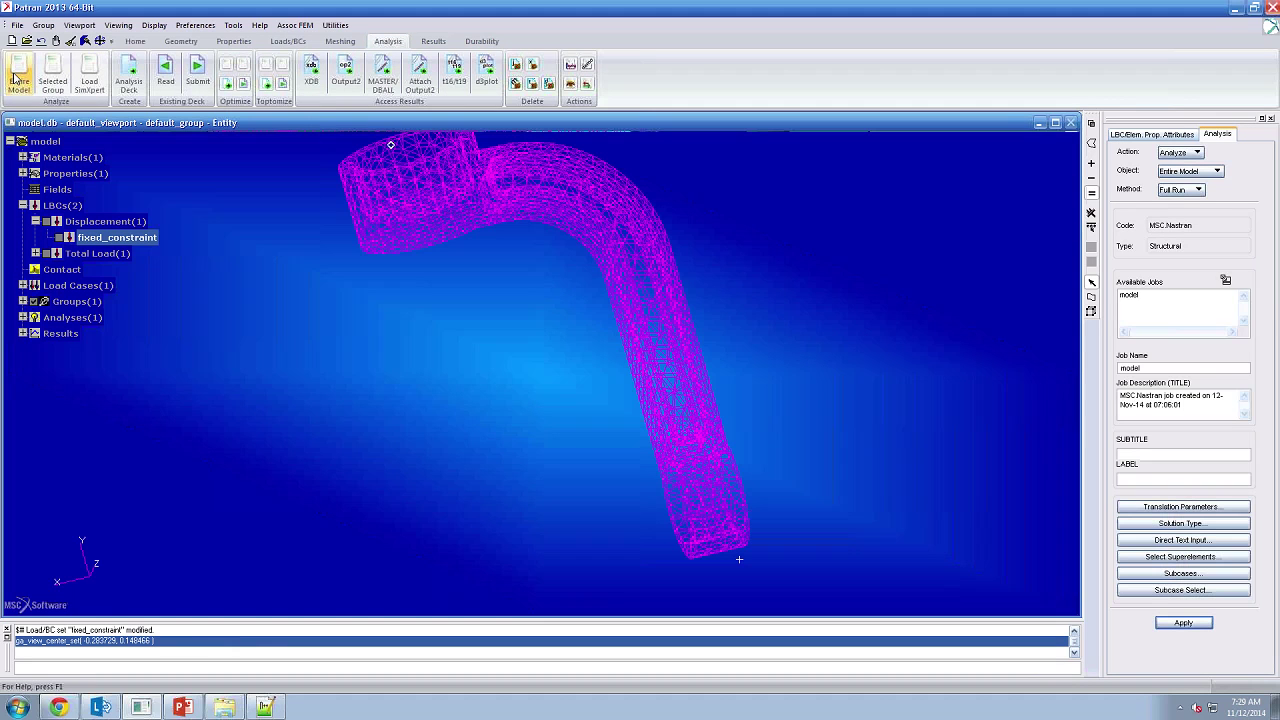
click(1140, 523)
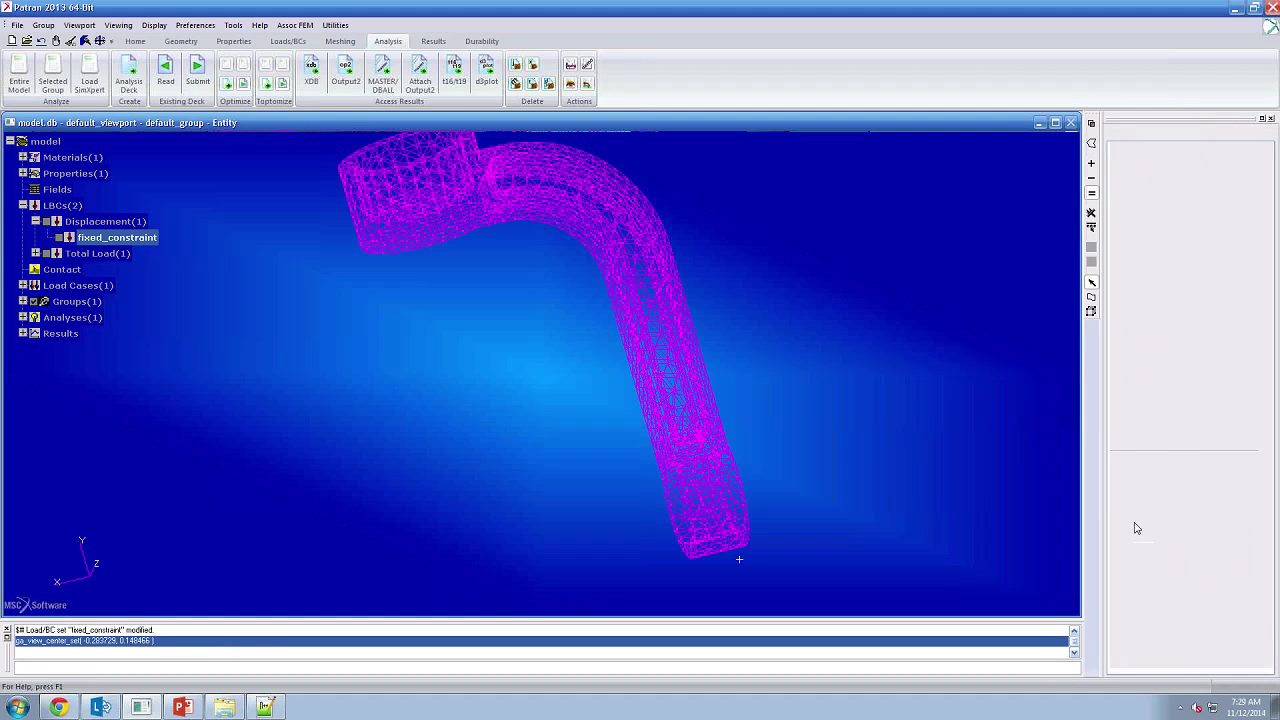
click(1121, 226)
click(1137, 200)
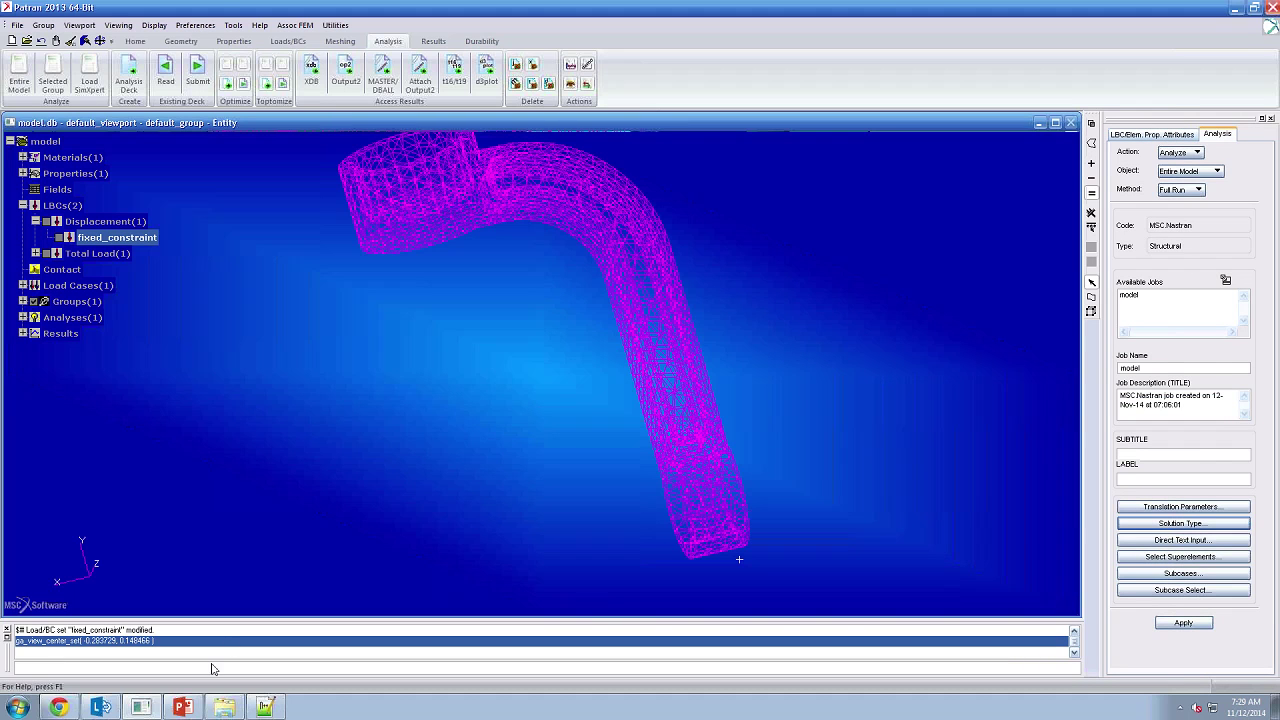
click(182, 707)
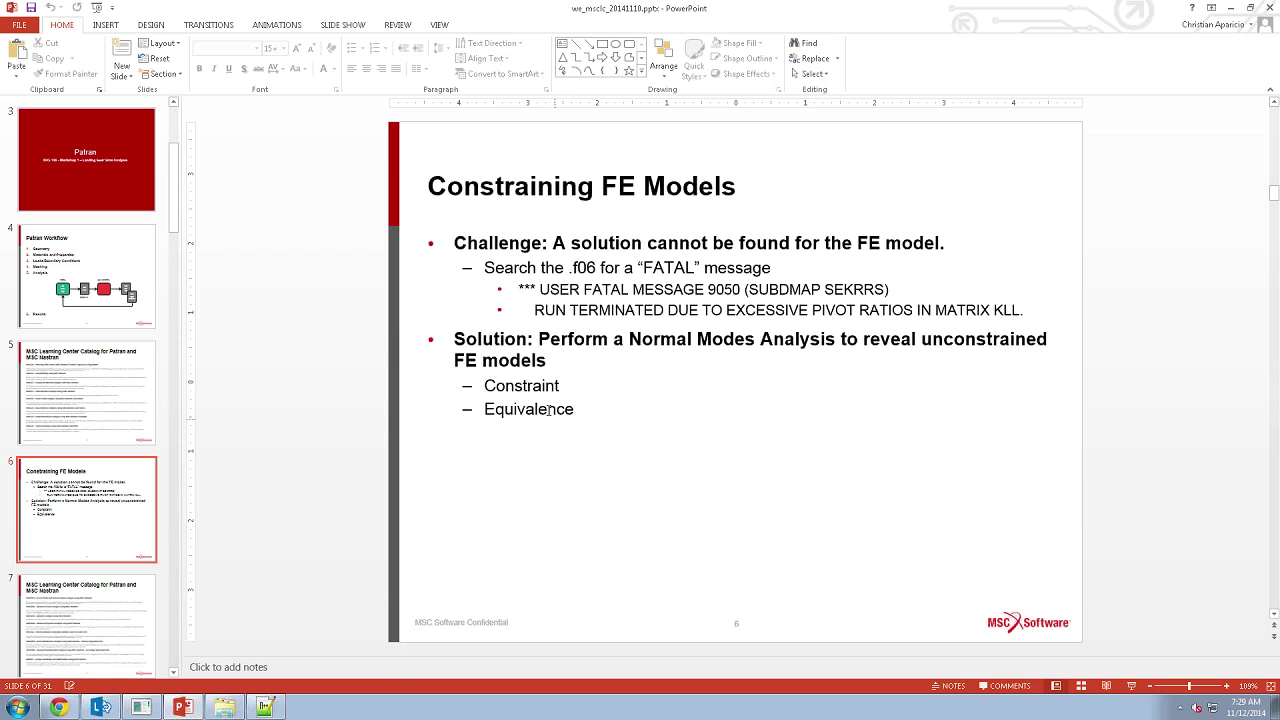
- Highlight the Constraint and Equivalence bullets on the Constraining FE Models slide
double_click(505, 388)
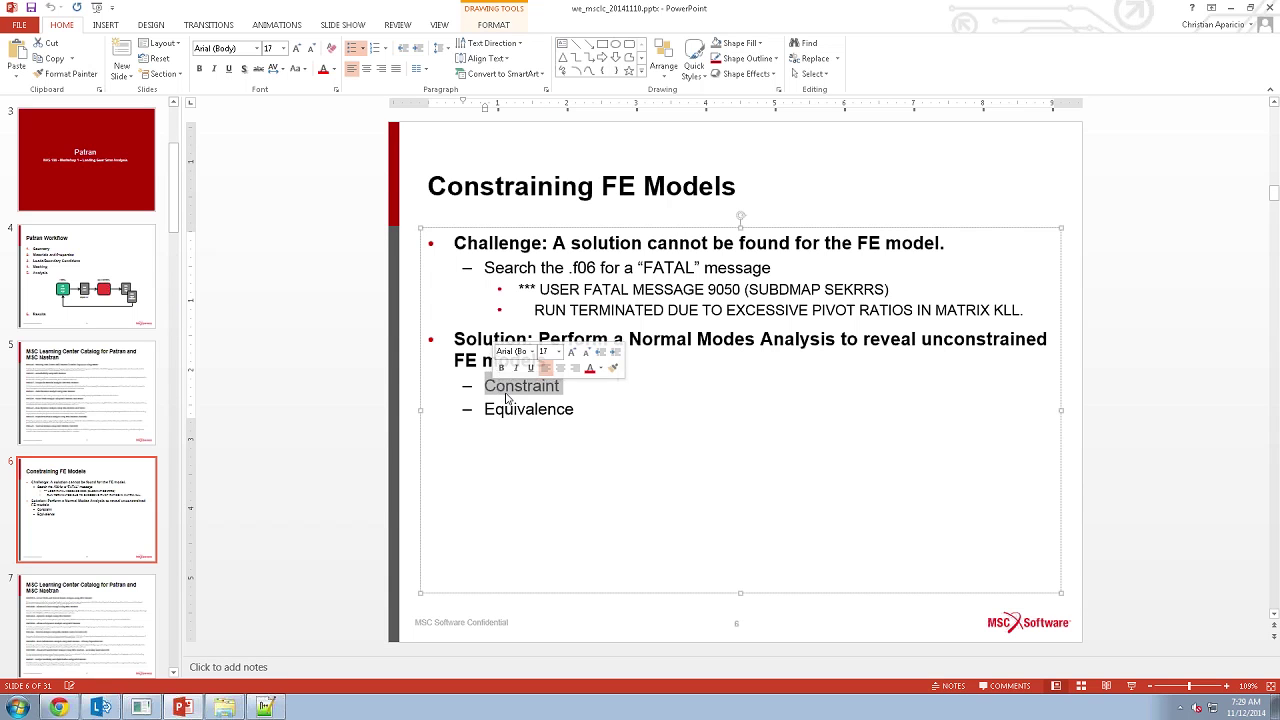
click(578, 410)
double_click(490, 411)
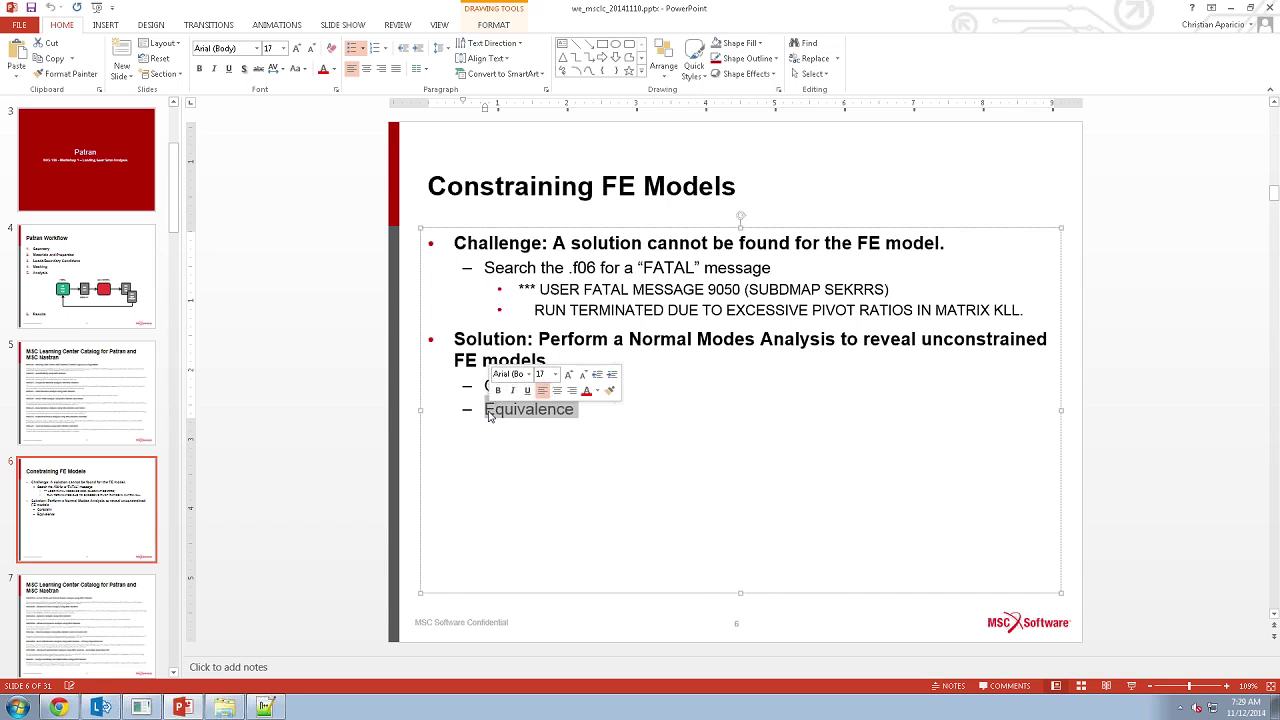
- Switch to Patran and open model_20141111.db from the strut_2 folder in place of the current database
click(184, 708)
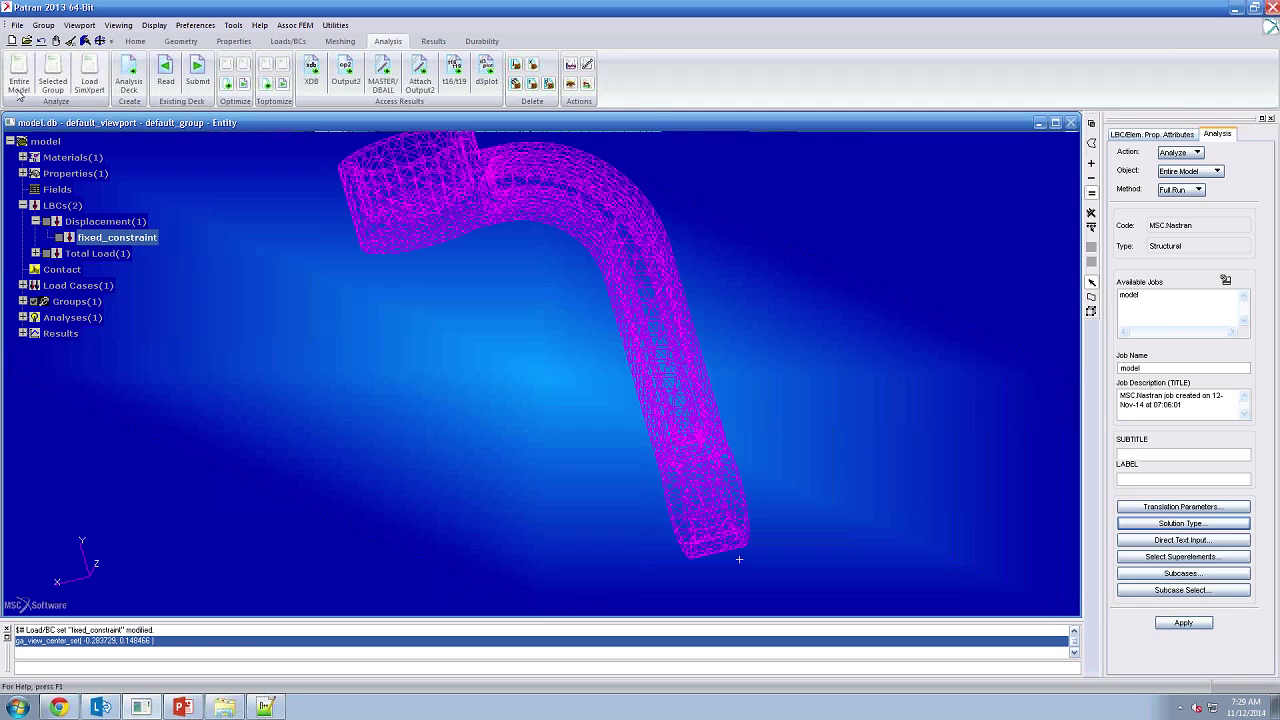
click(26, 42)
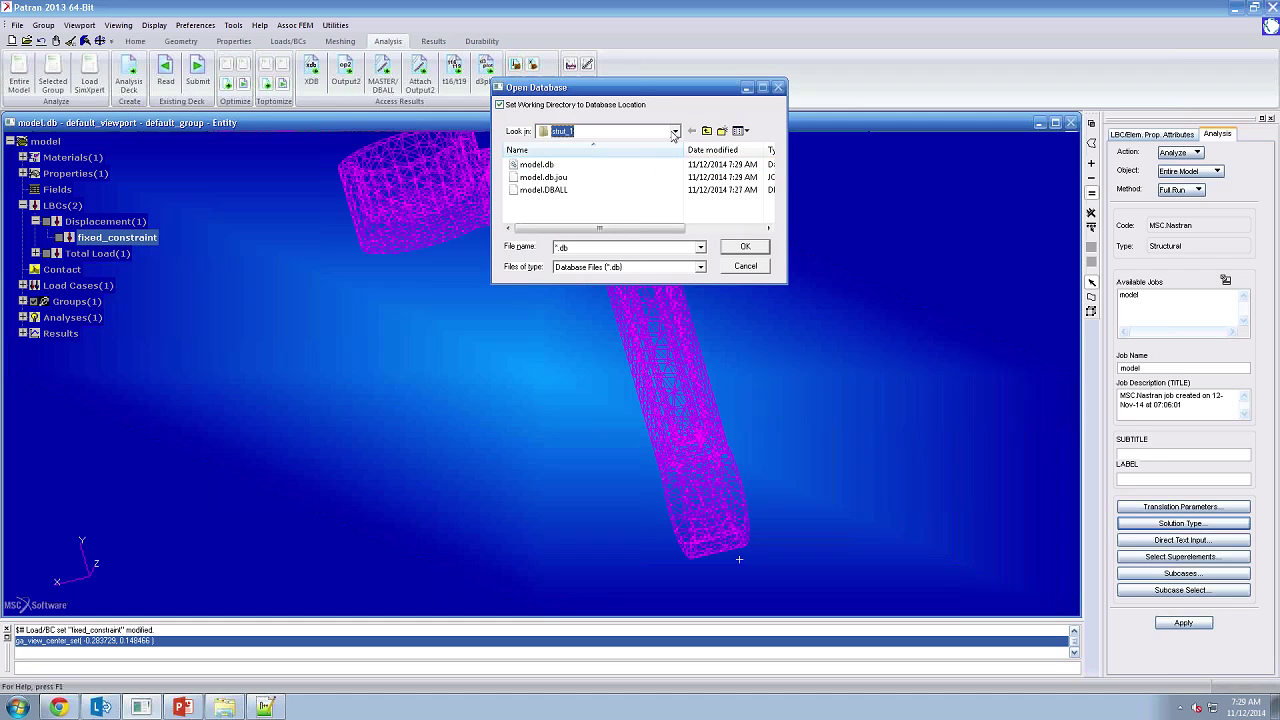
click(677, 133)
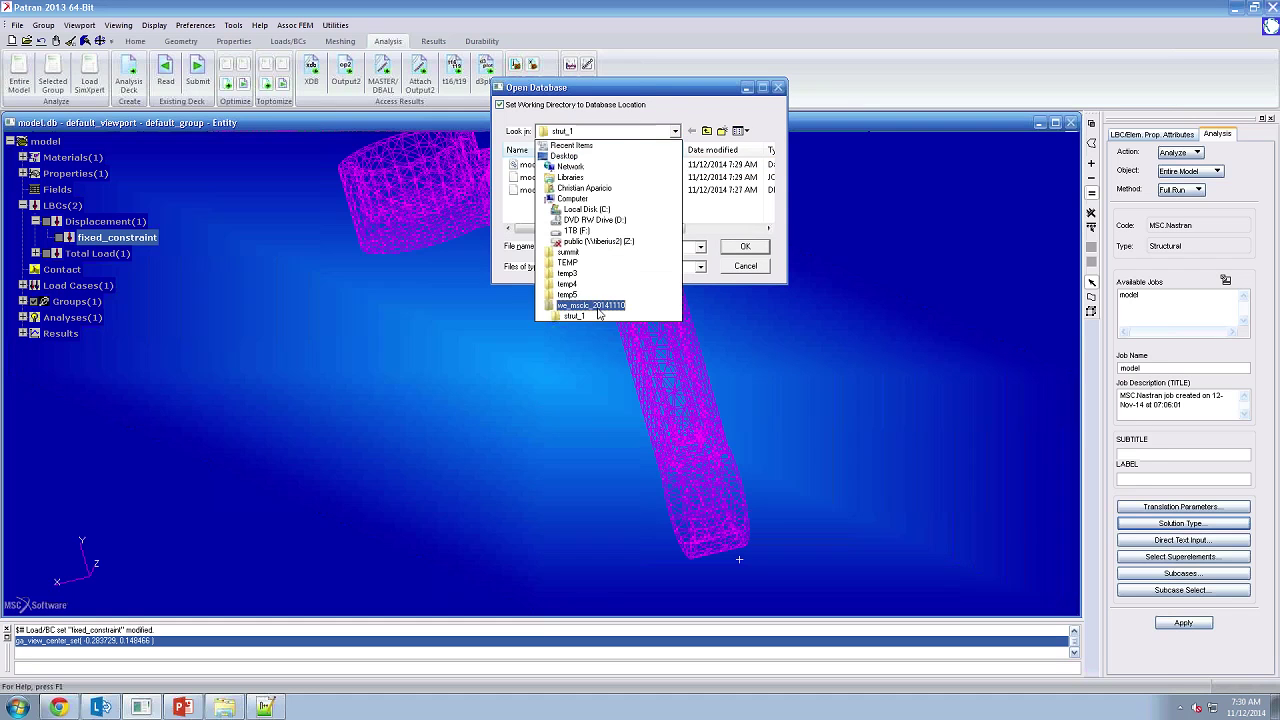
click(600, 307)
double_click(545, 178)
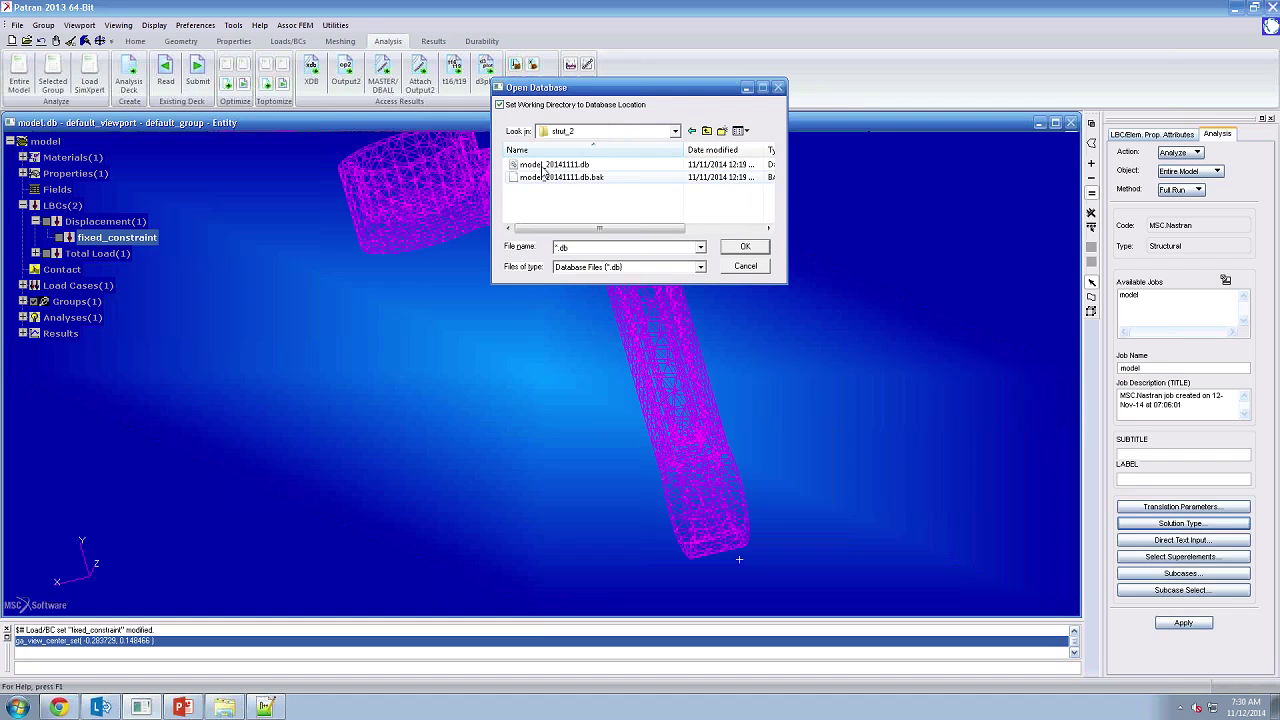
double_click(543, 168)
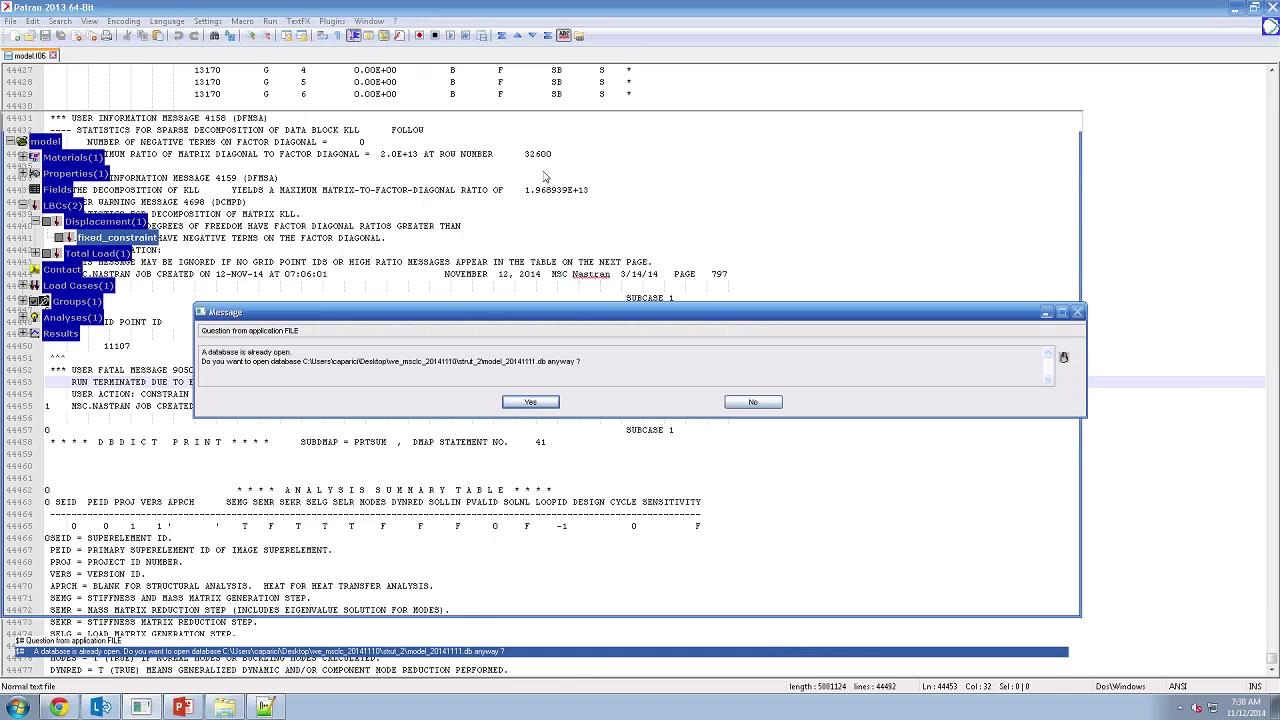
click(531, 402)
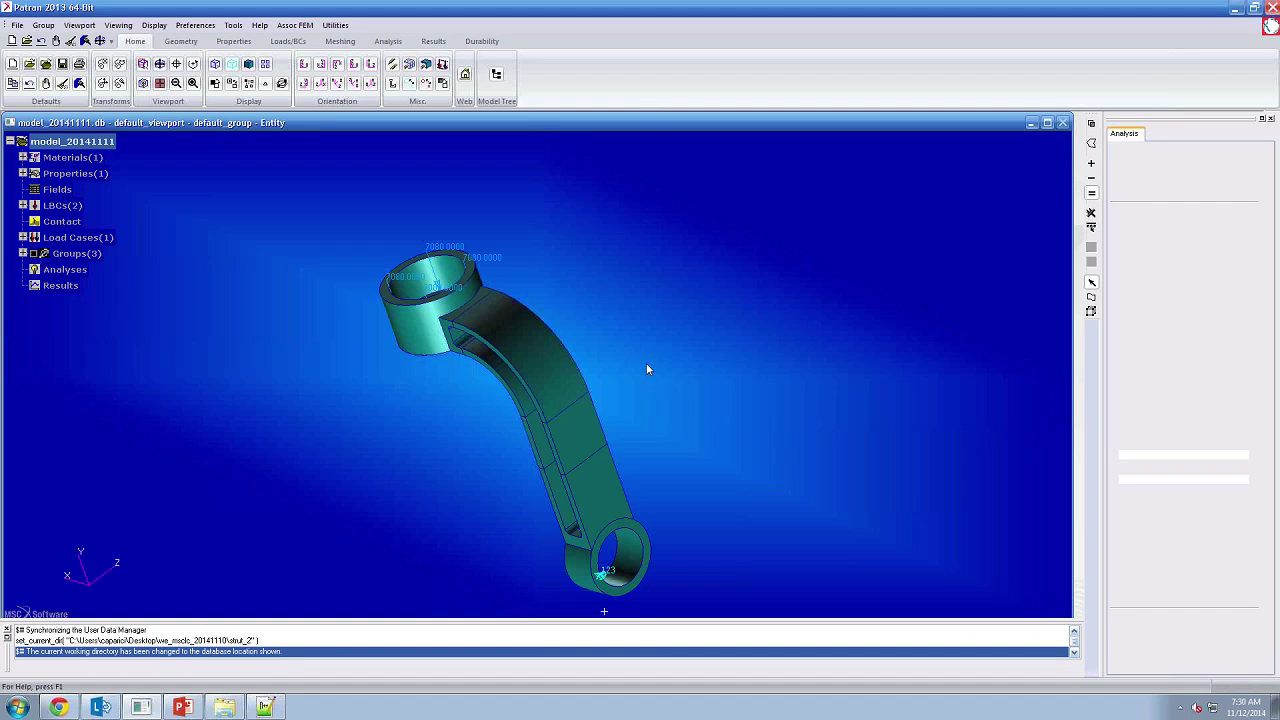
- Mesh Solid 1 and Solid 2 of the strut with Tet10 elements using TetMesh and a global edge length of 0.5
middle_drag(641, 356, 642, 411)
mouse_move(558, 402)
middle_down()
mouse_move(600, 462)
mouse_move(562, 420)
middle_up()
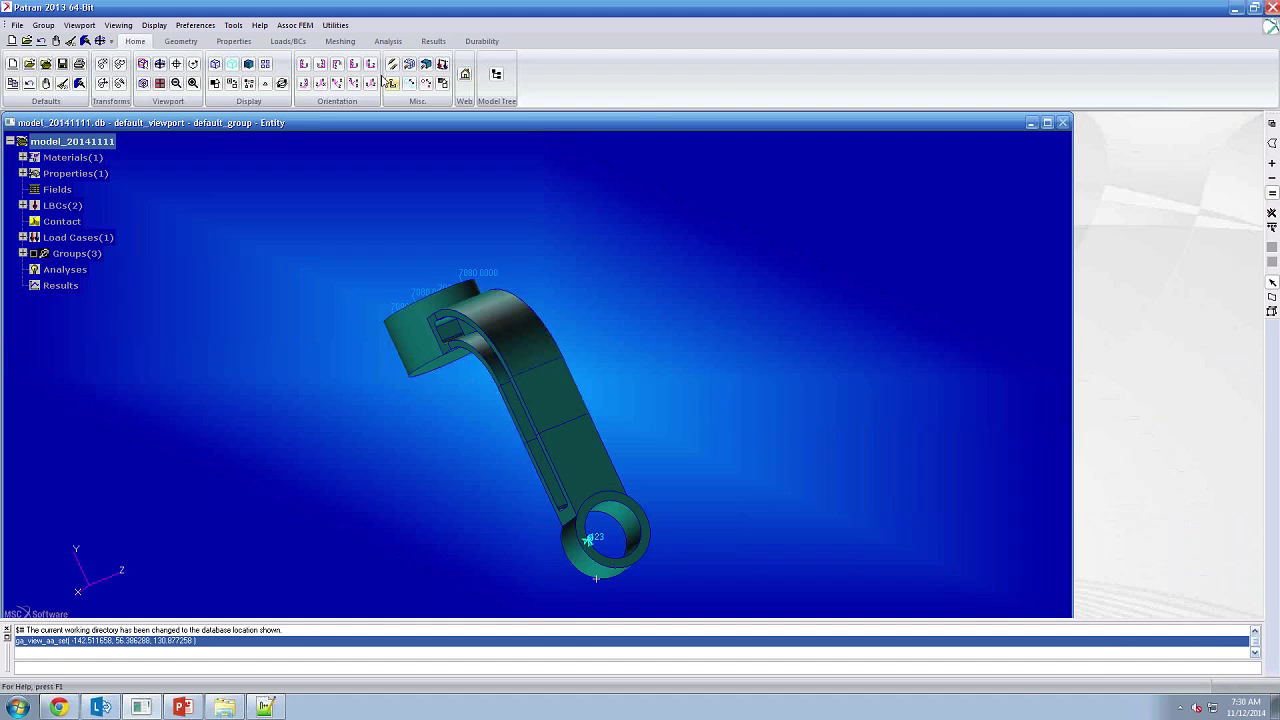
click(340, 41)
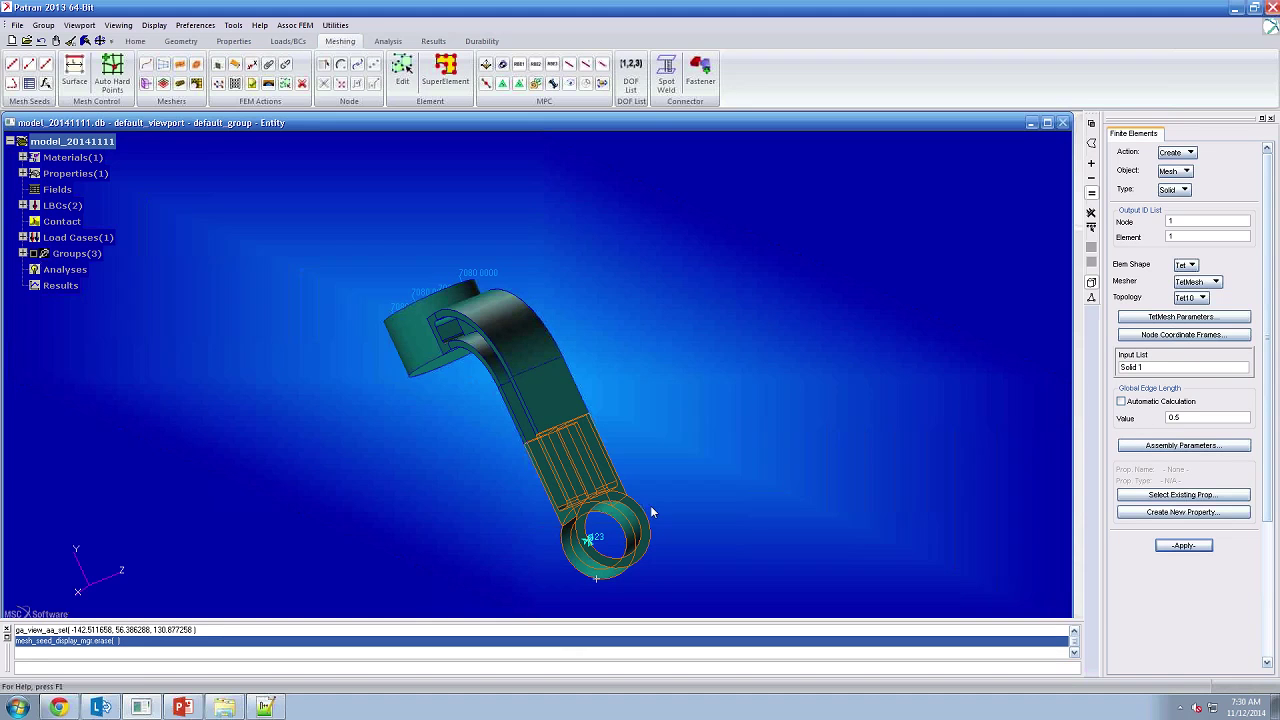
click(1184, 545)
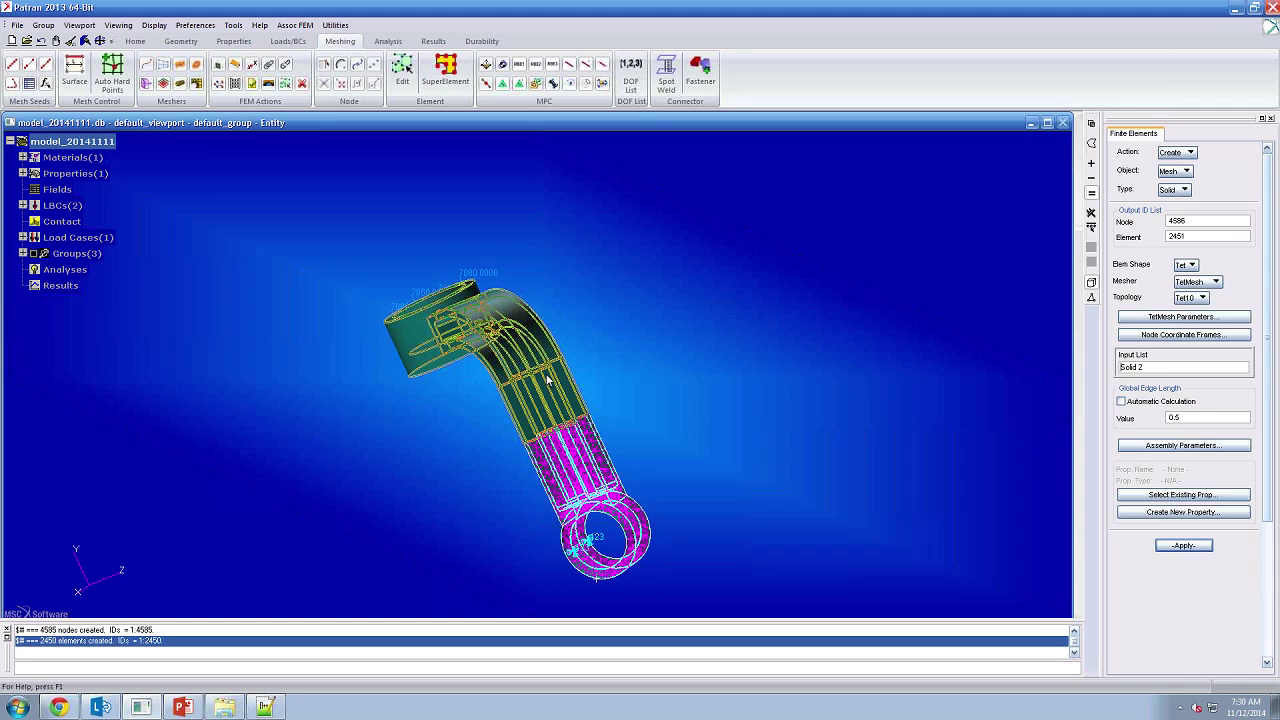
click(1184, 545)
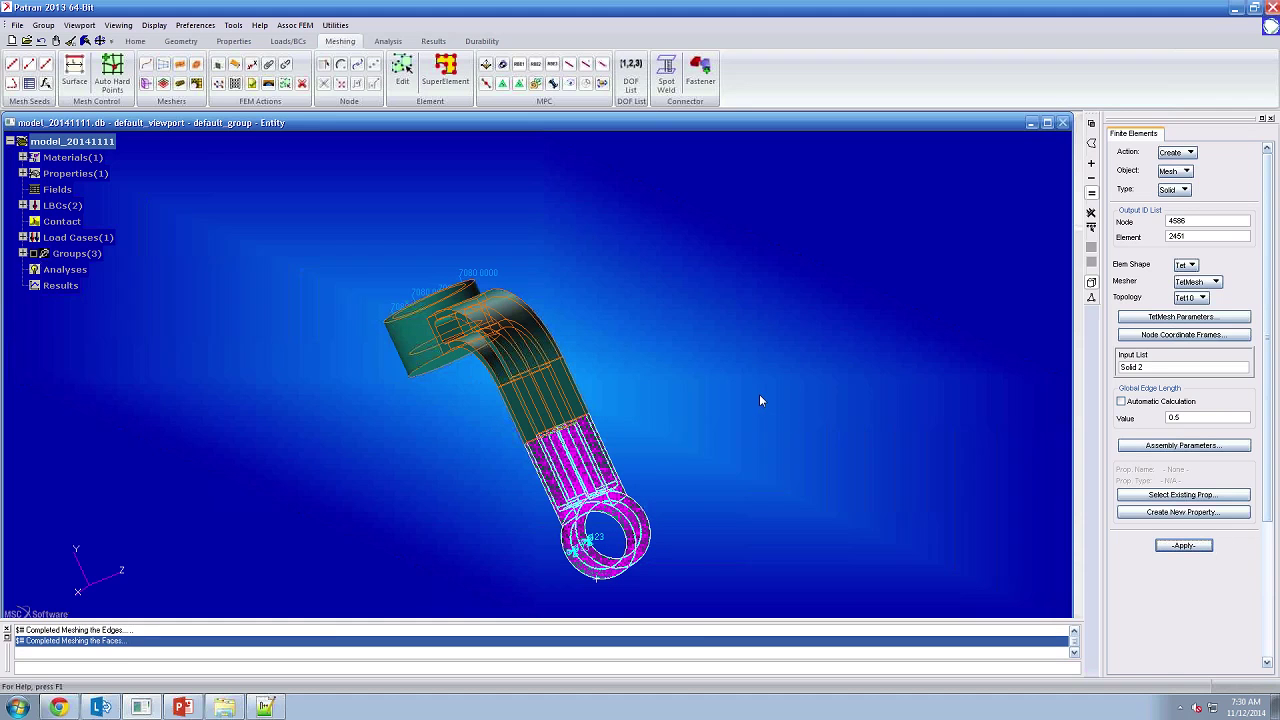
mouse_move(683, 377)
middle_down()
mouse_move(666, 380)
mouse_move(741, 376)
middle_up()
shift+middle_drag(765, 468, 757, 446)
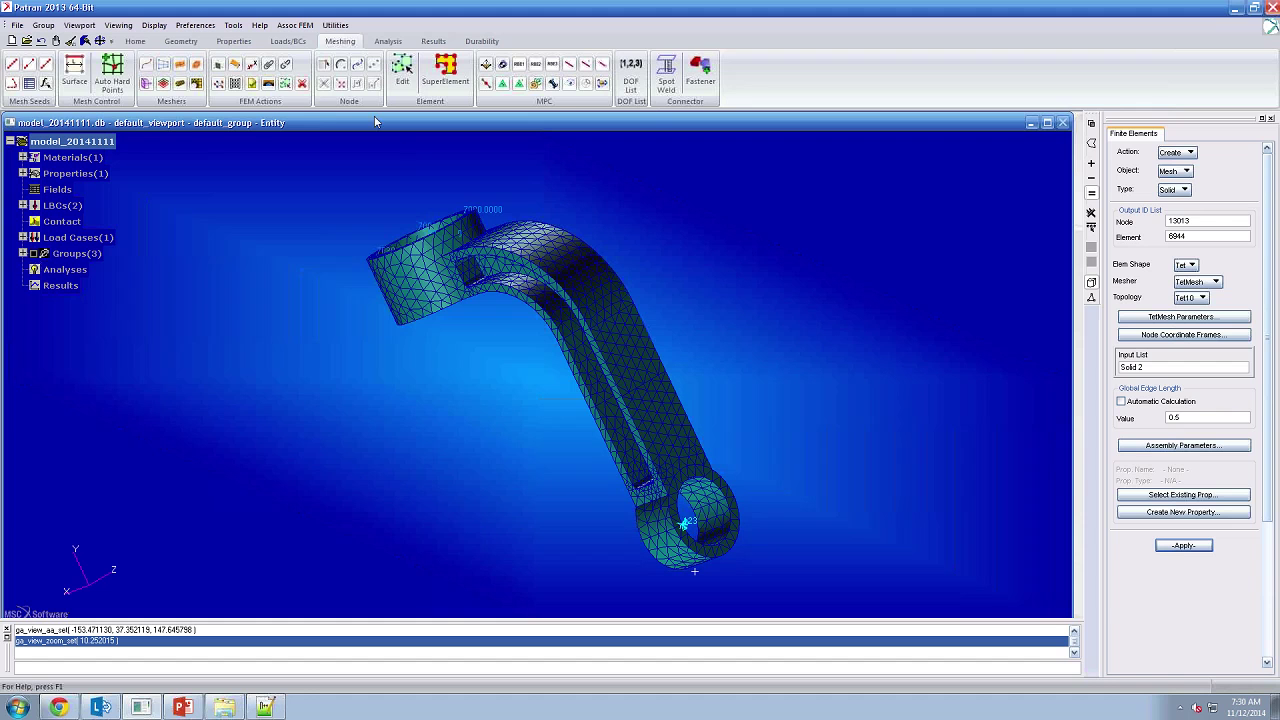
- Open the entire-model analysis setup, then reload model.f06 in Notepad++, highlight fatal message number 9050 and return to Patran
click(388, 41)
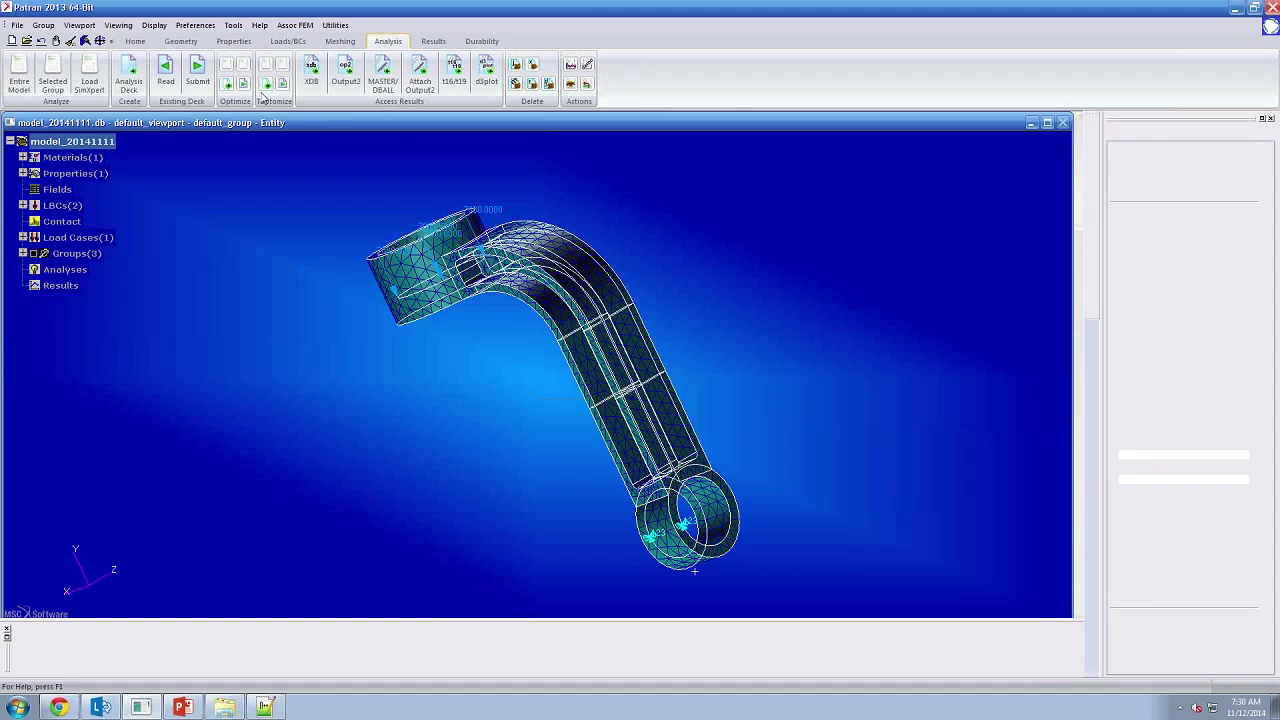
click(28, 88)
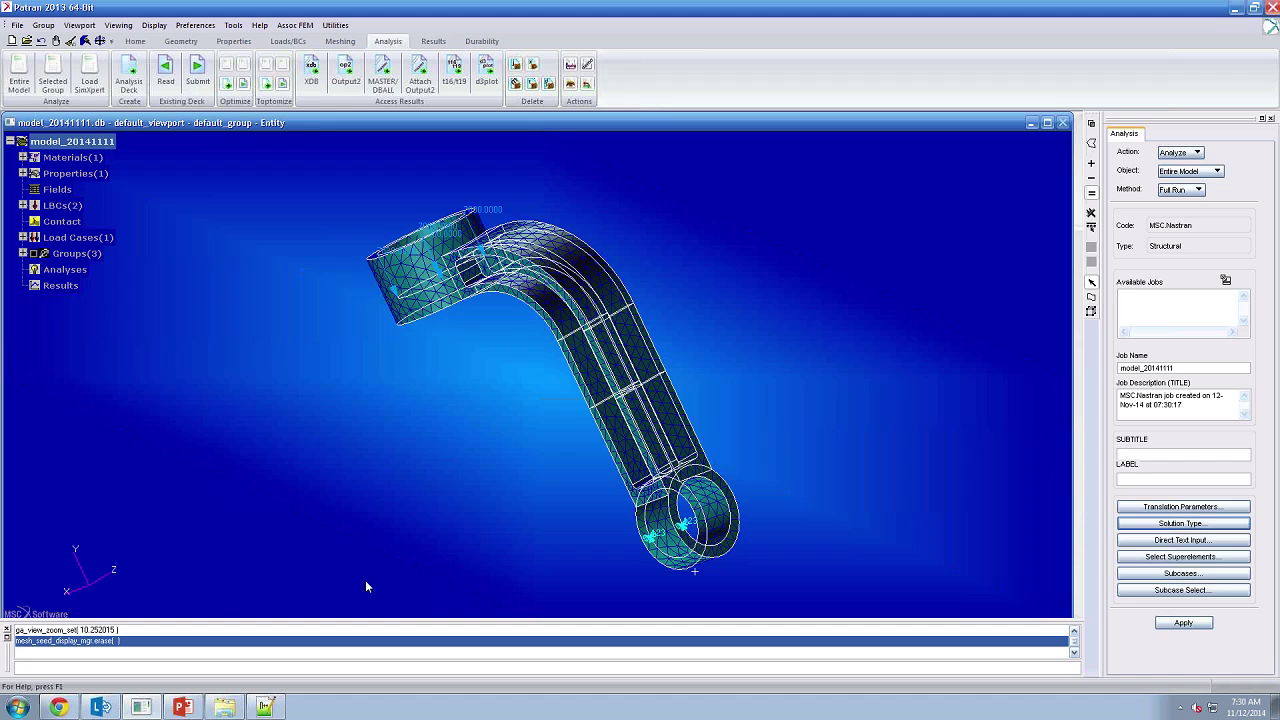
click(273, 707)
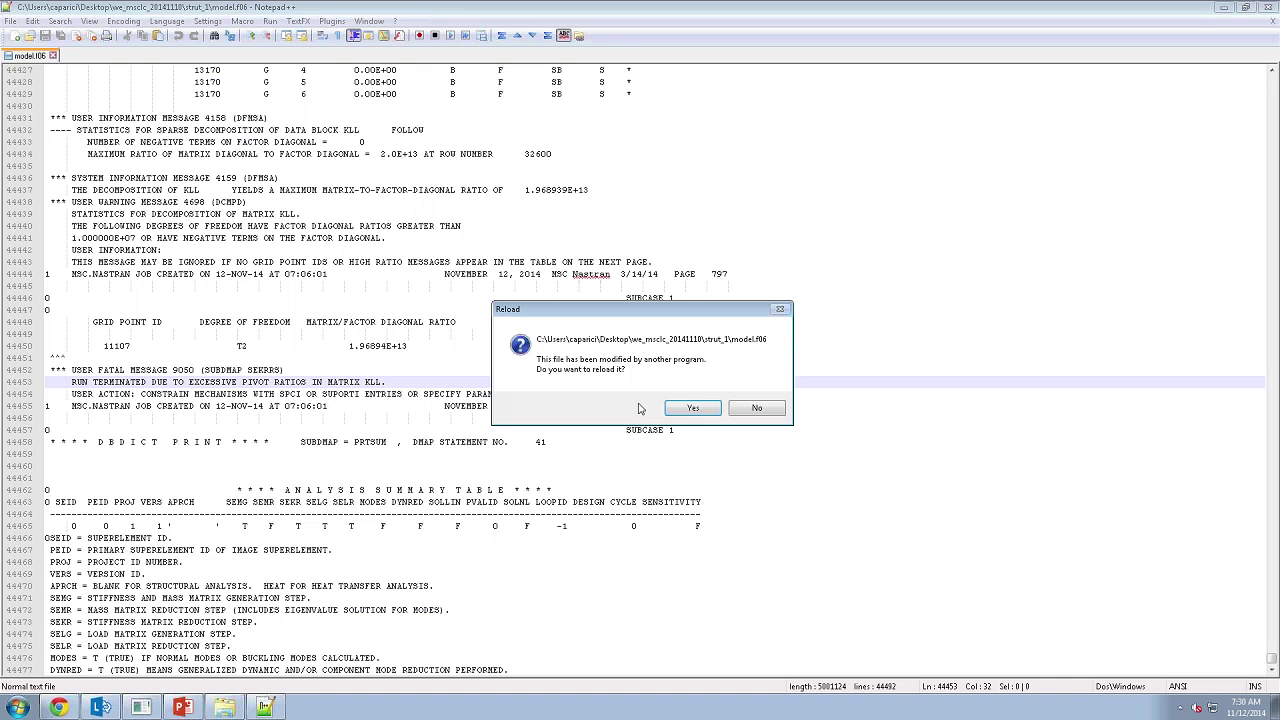
click(700, 408)
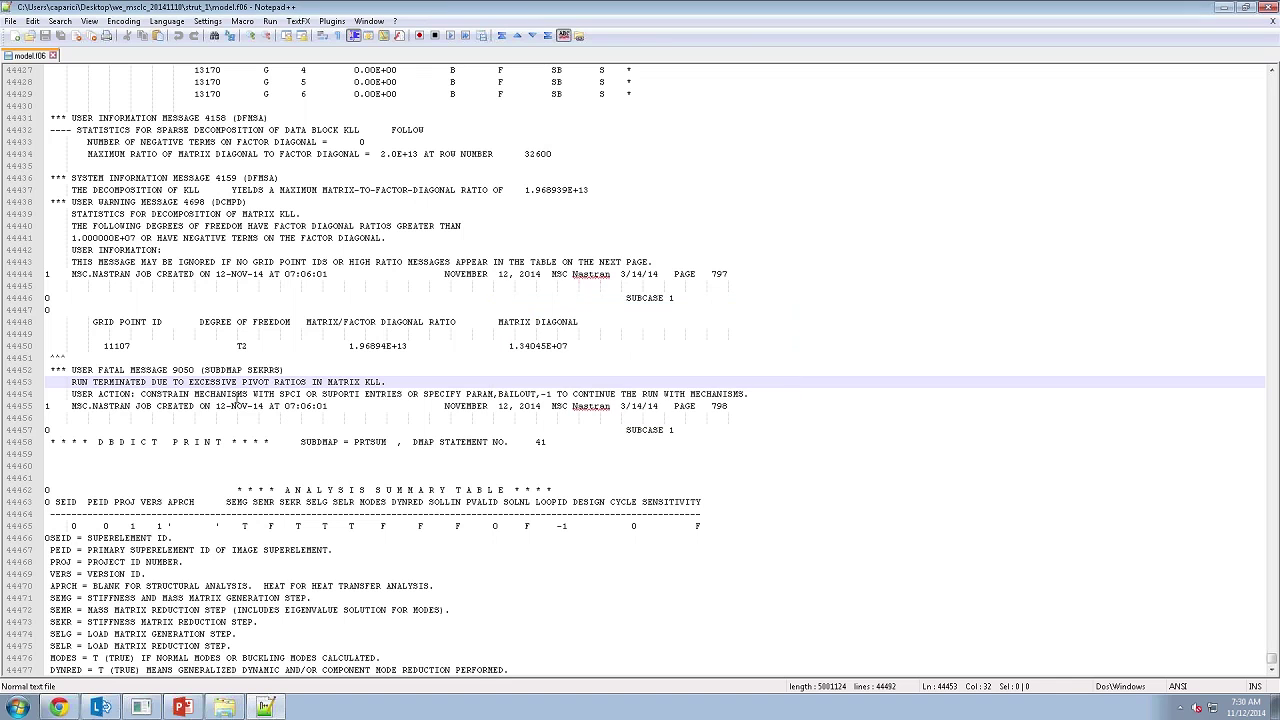
drag(172, 370, 190, 371)
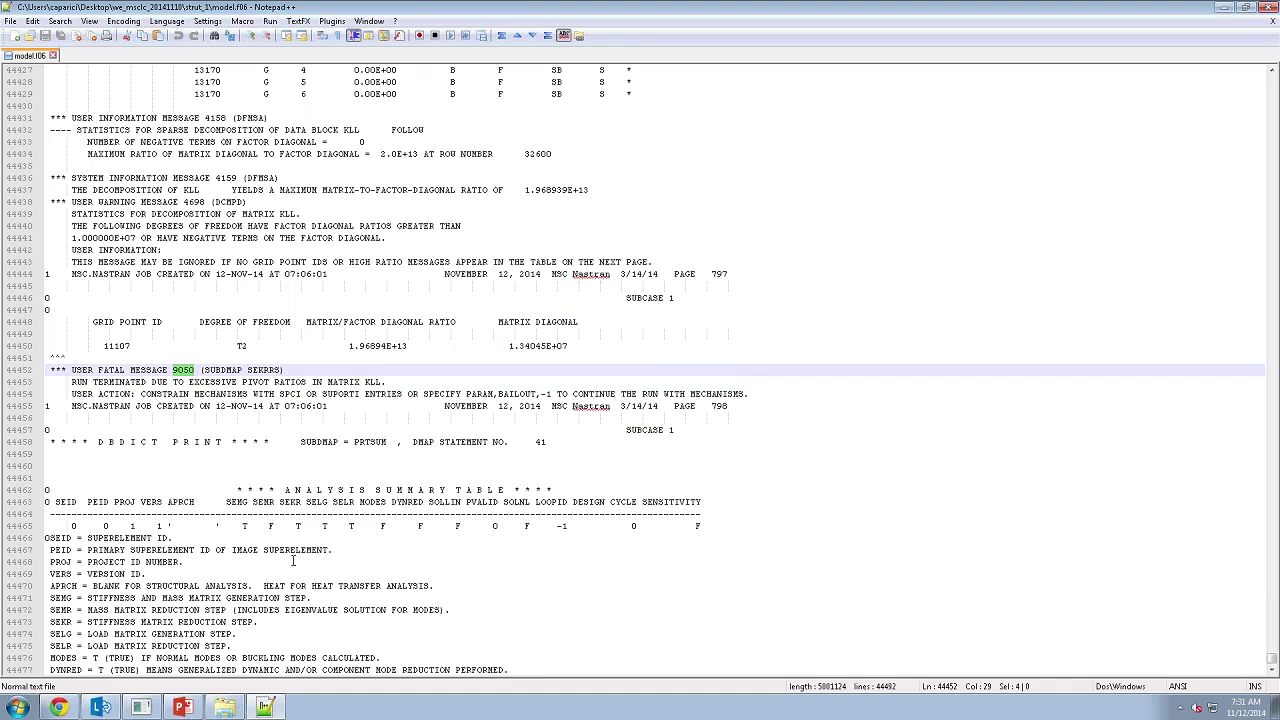
click(282, 707)
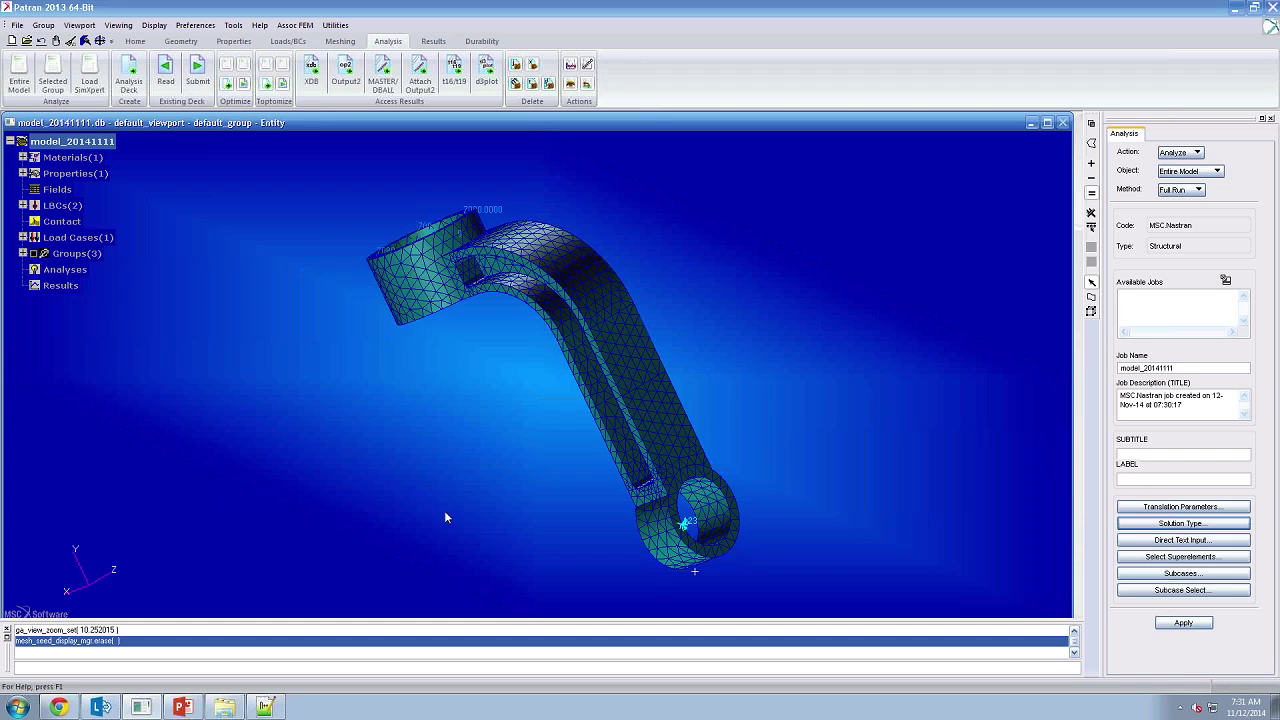
- Set the solution type to Normal Modes and submit the full-run analysis of the entire model as job model_20141111
middle_drag(687, 325, 667, 333)
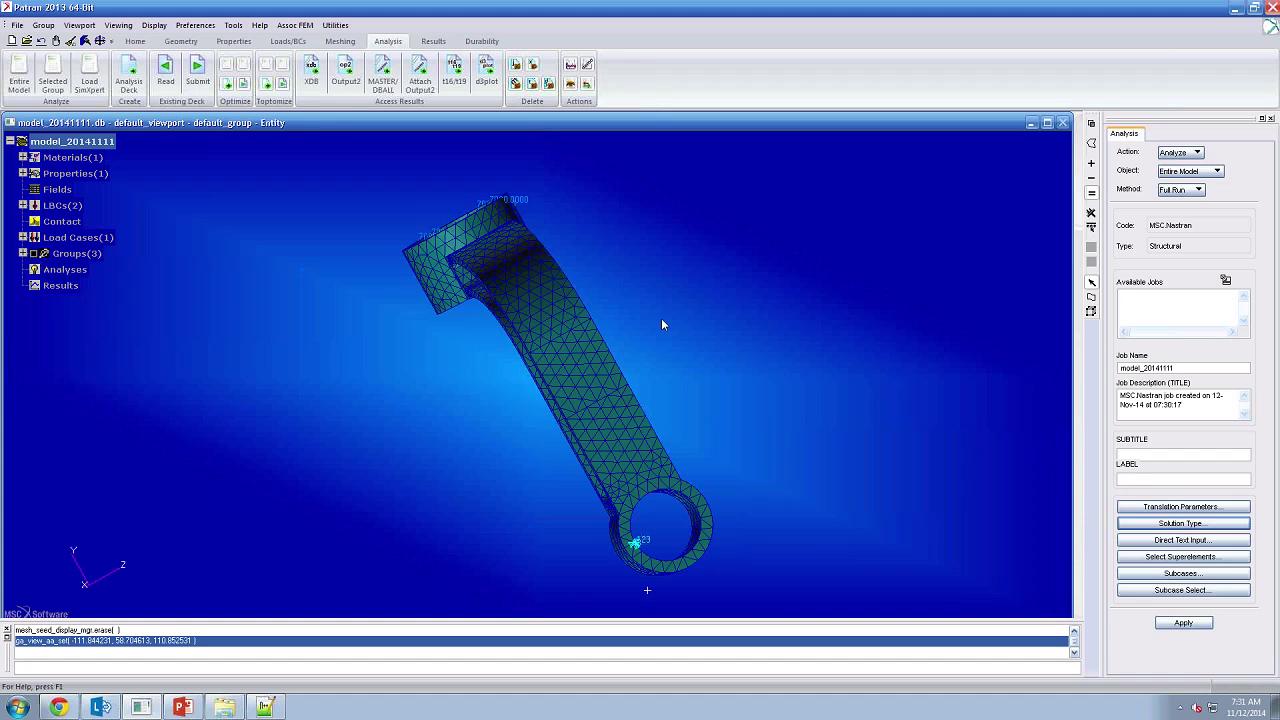
middle_drag(661, 325, 678, 326)
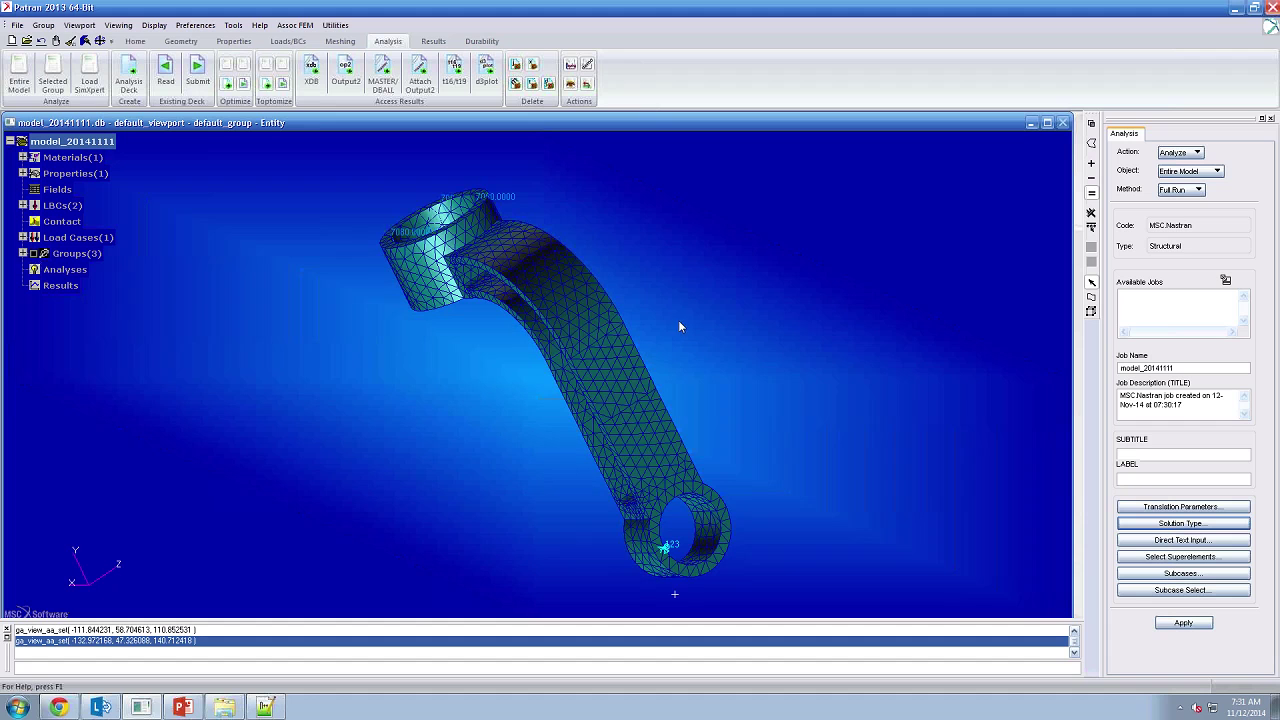
click(1183, 523)
click(1122, 226)
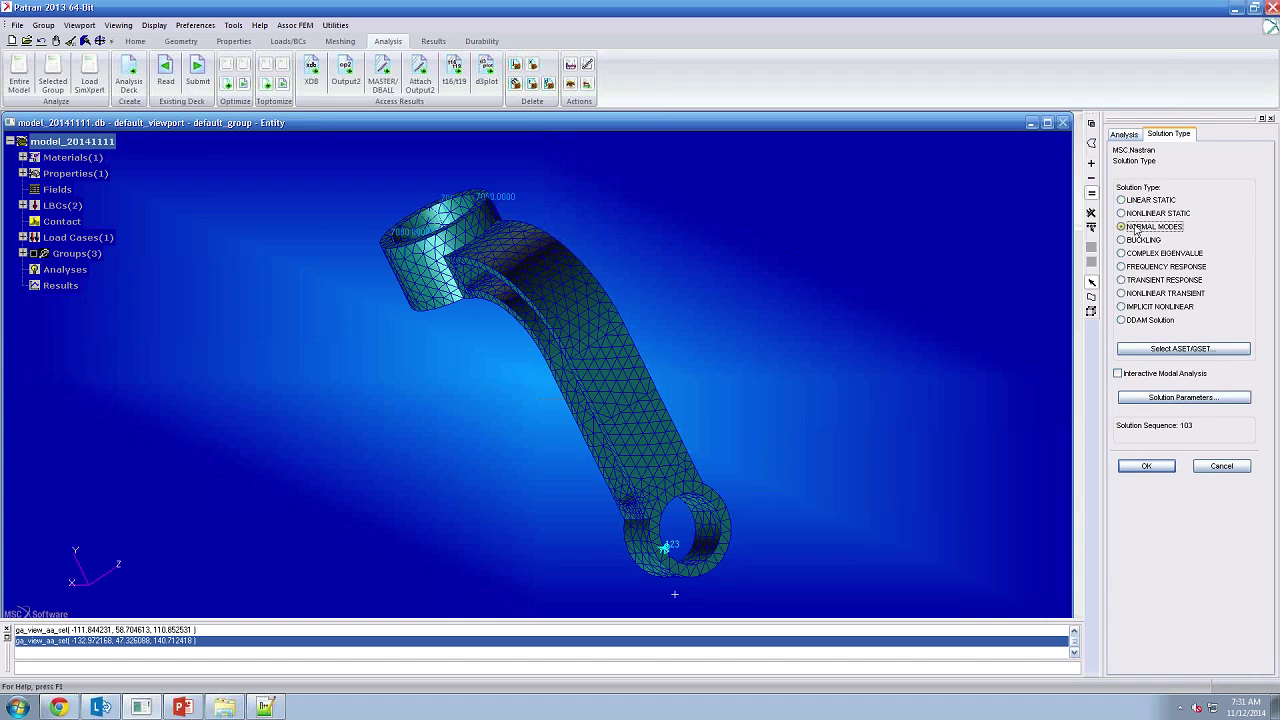
click(1147, 467)
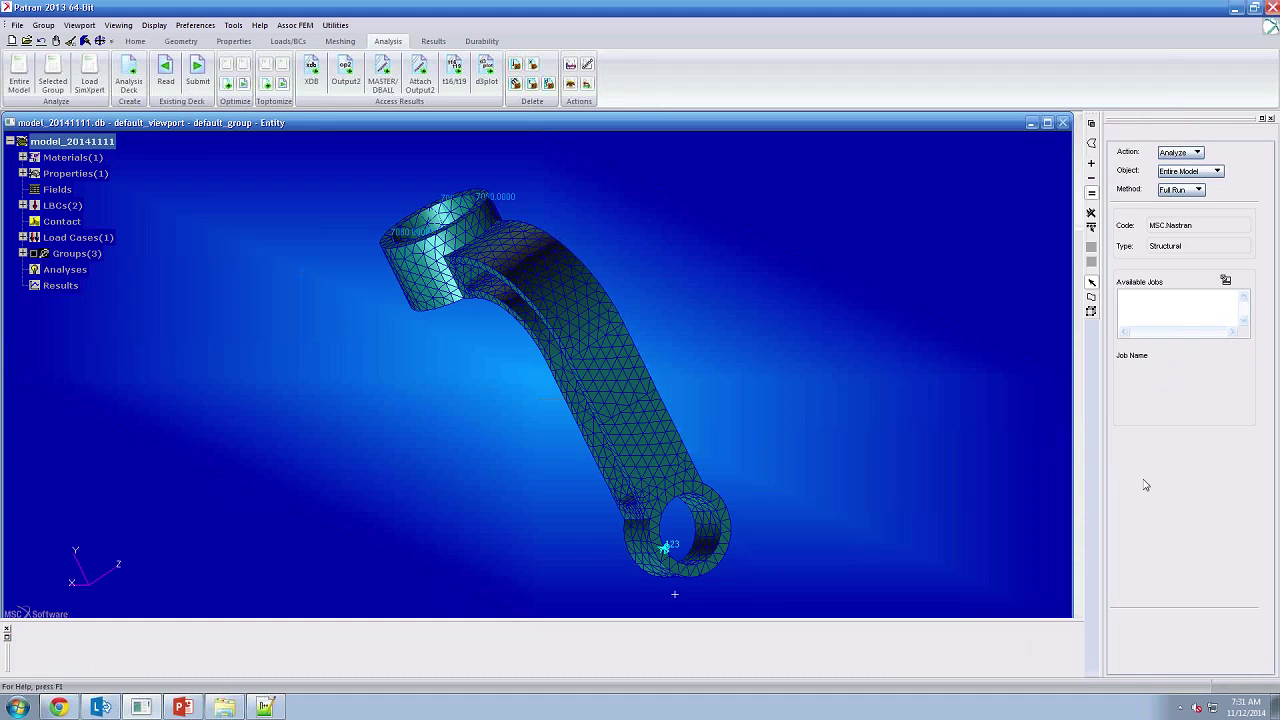
click(1183, 626)
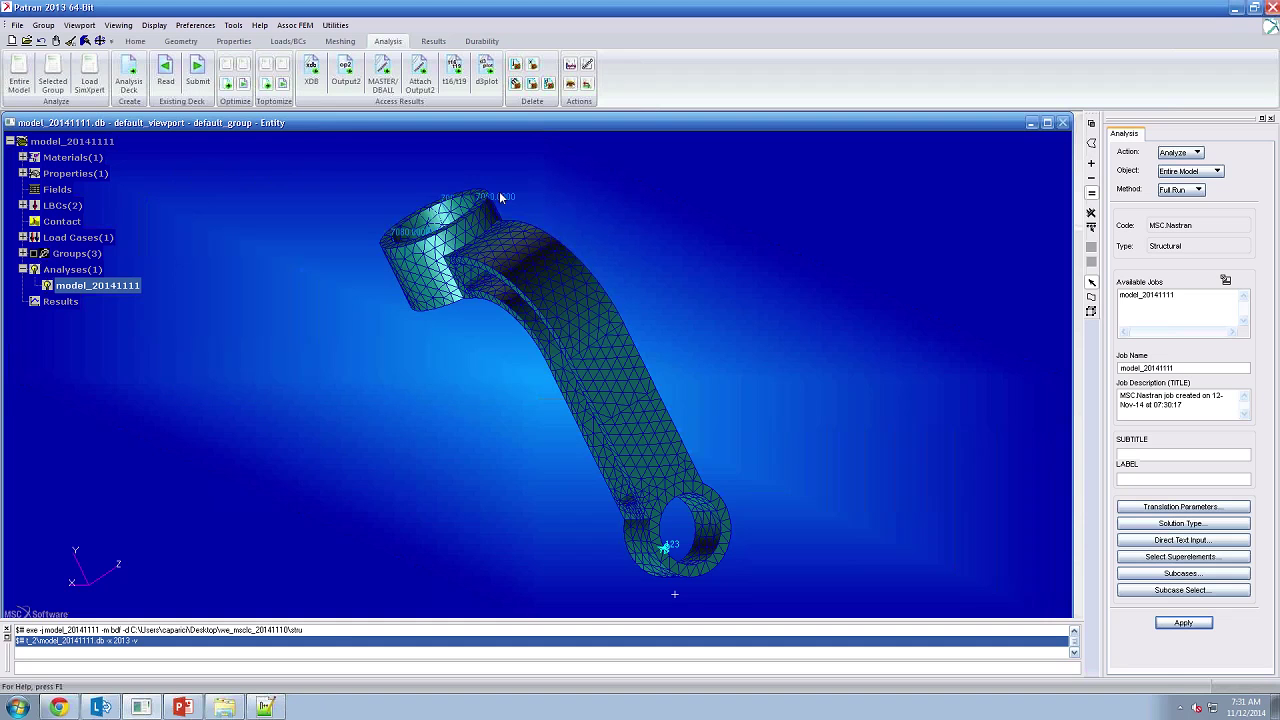
- Attach the XDB results file of the normal modes run to the model_20141111 job as result entities
click(311, 85)
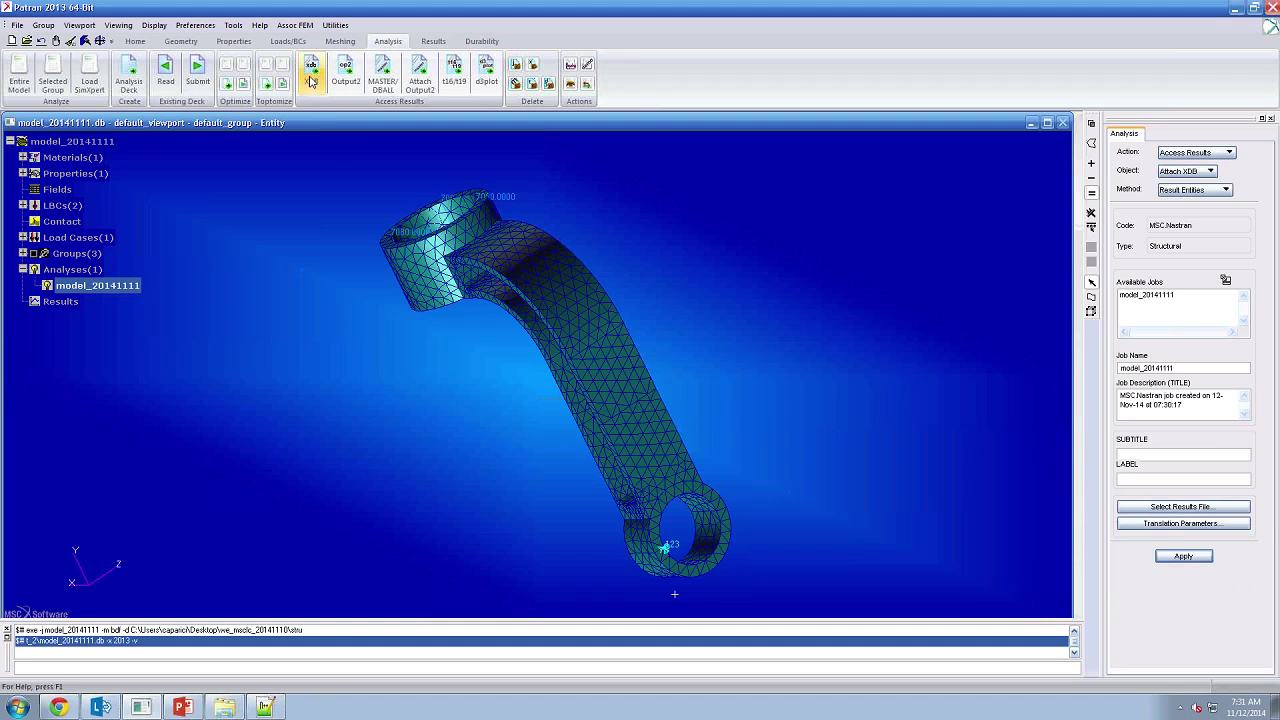
click(1182, 507)
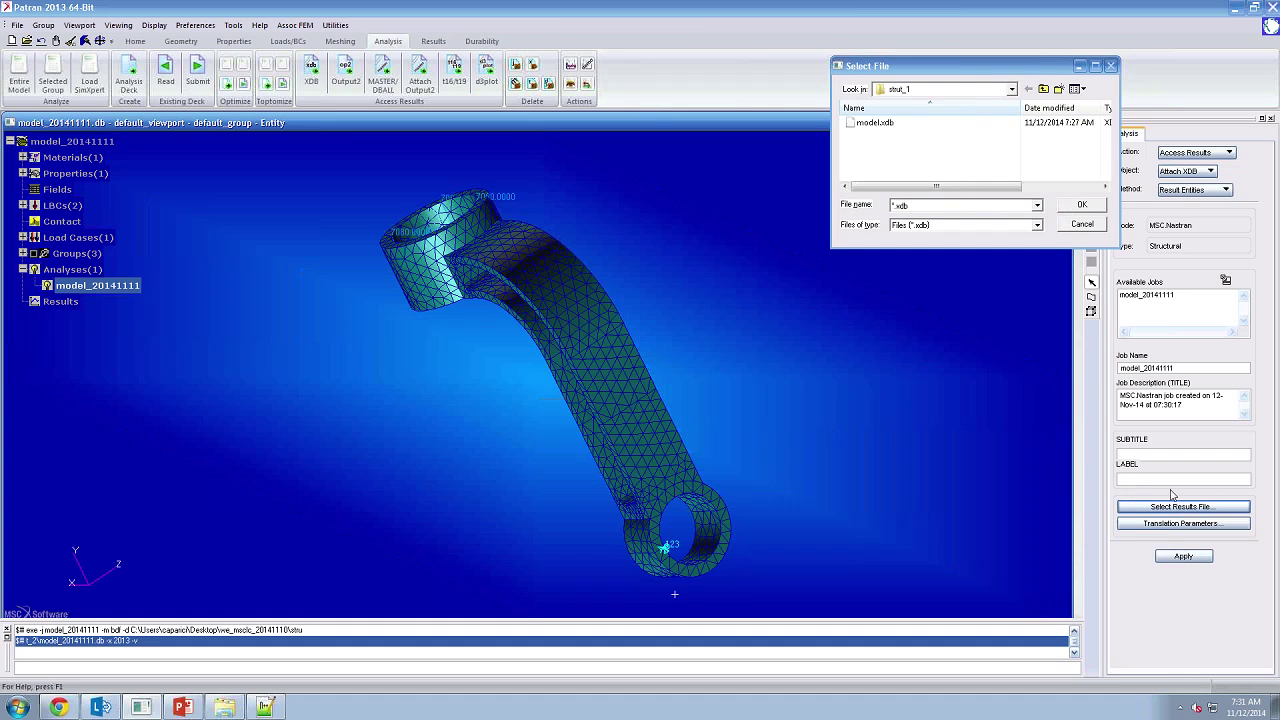
click(876, 123)
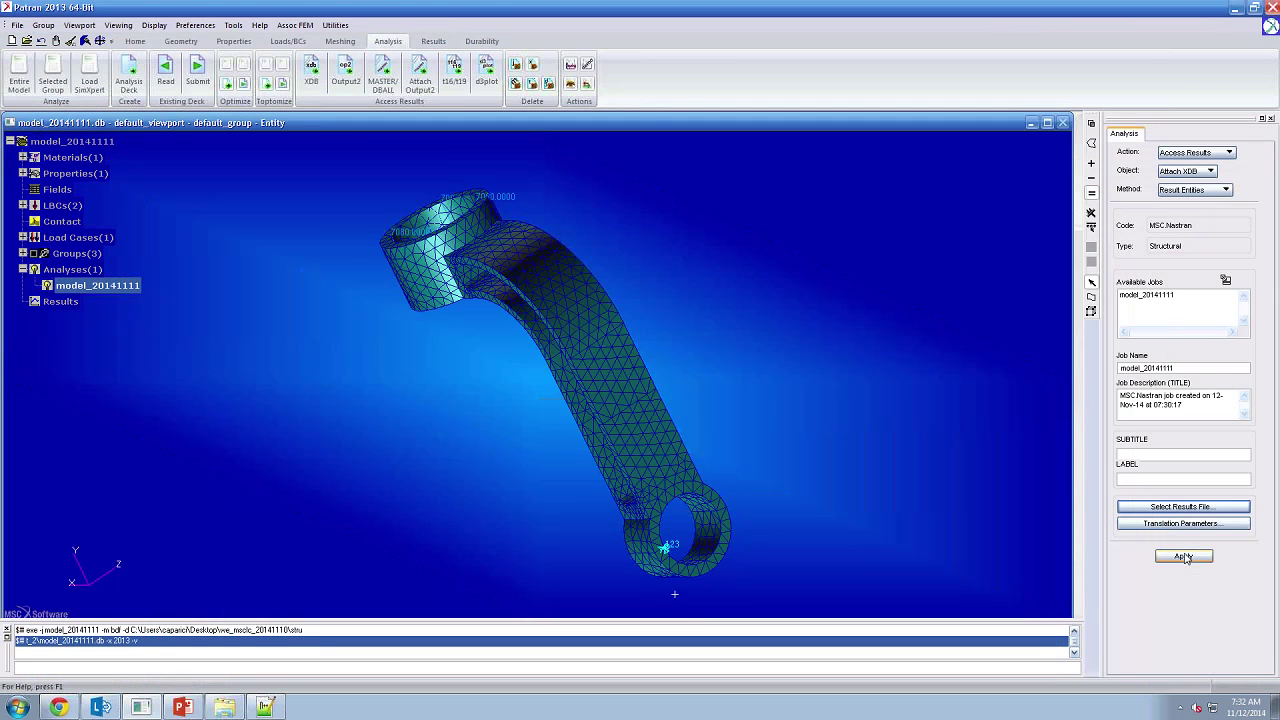
click(1183, 556)
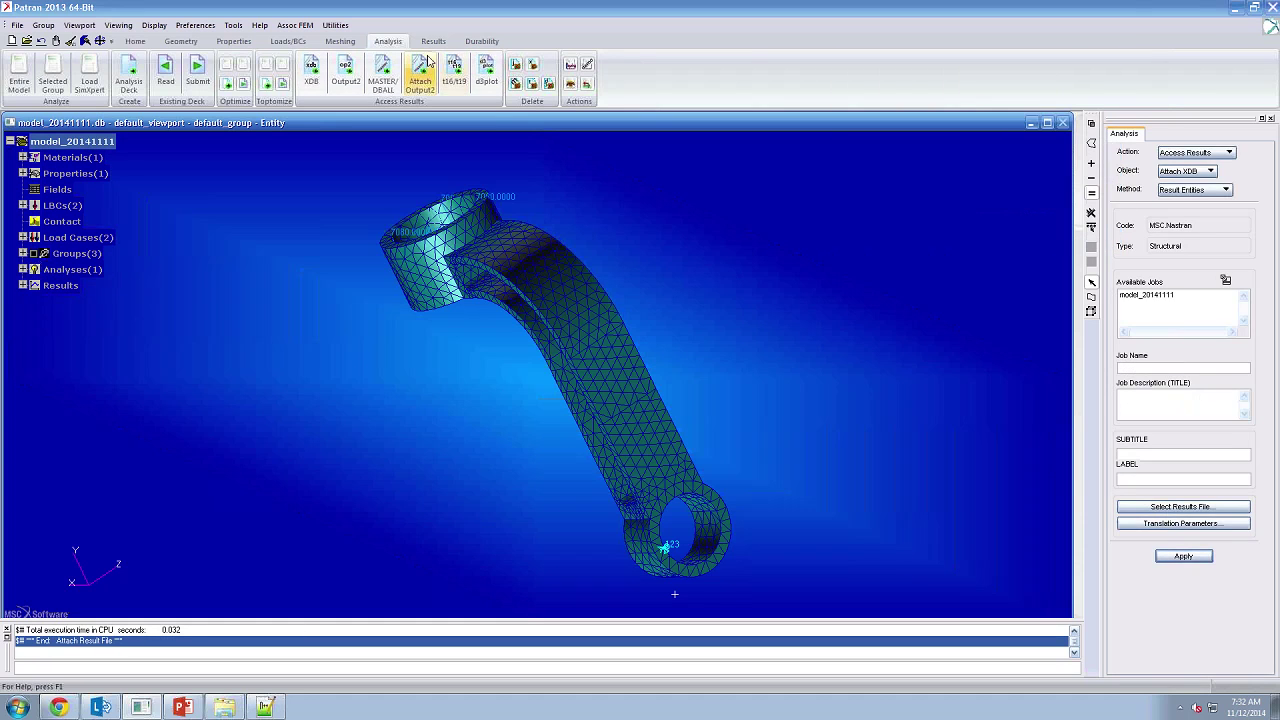
- Plot and animate the Mode 1 translational eigenvectors as magnitude fringe and deformation on the strut, and stop the animation
click(433, 41)
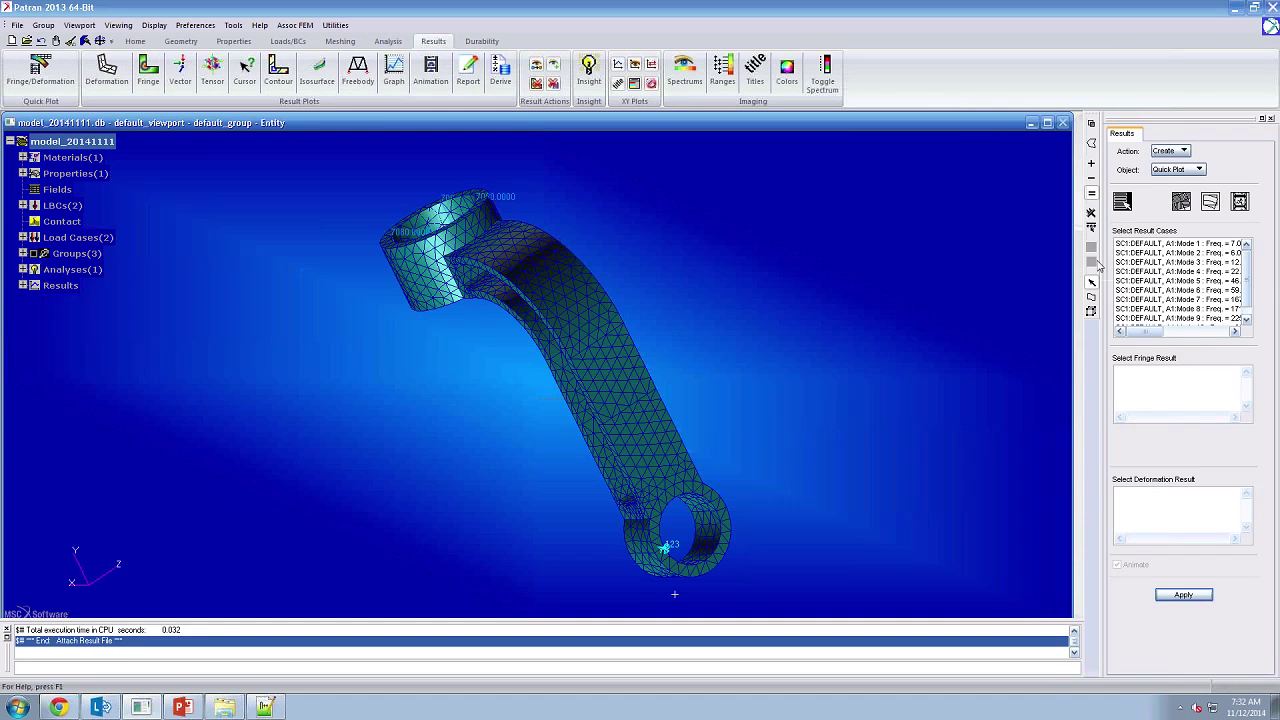
drag(1143, 332, 1156, 333)
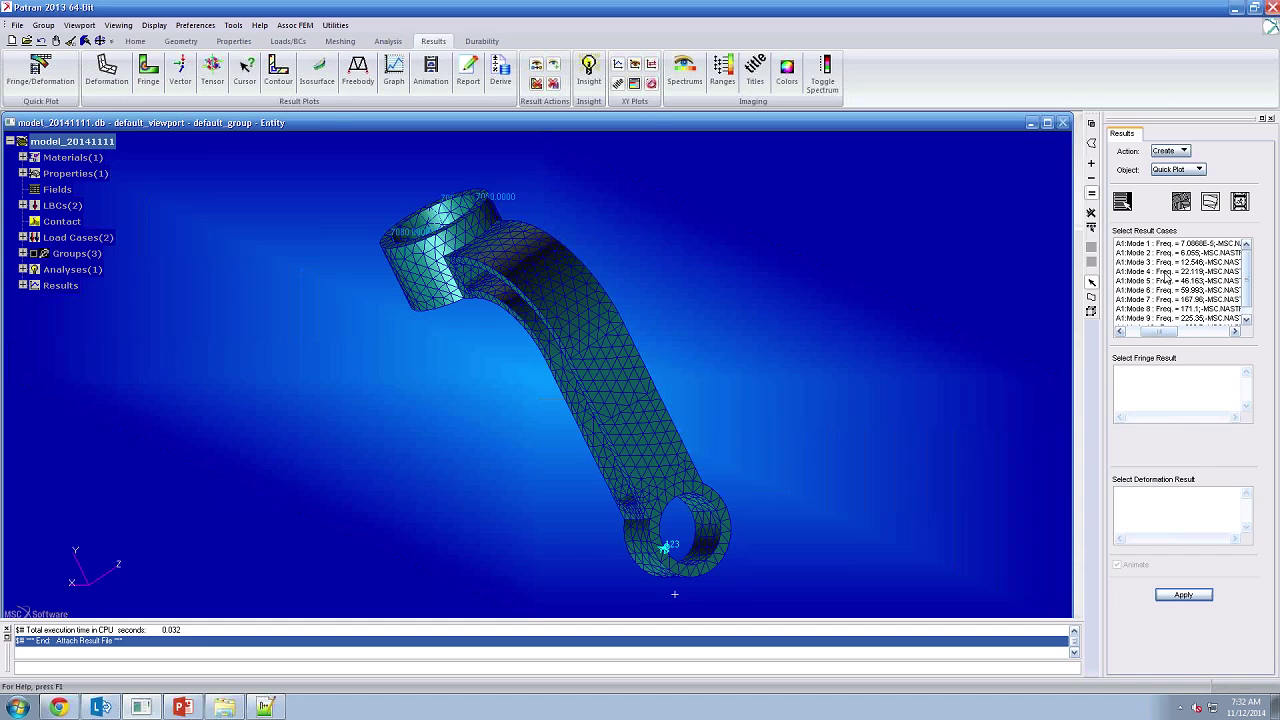
click(1196, 243)
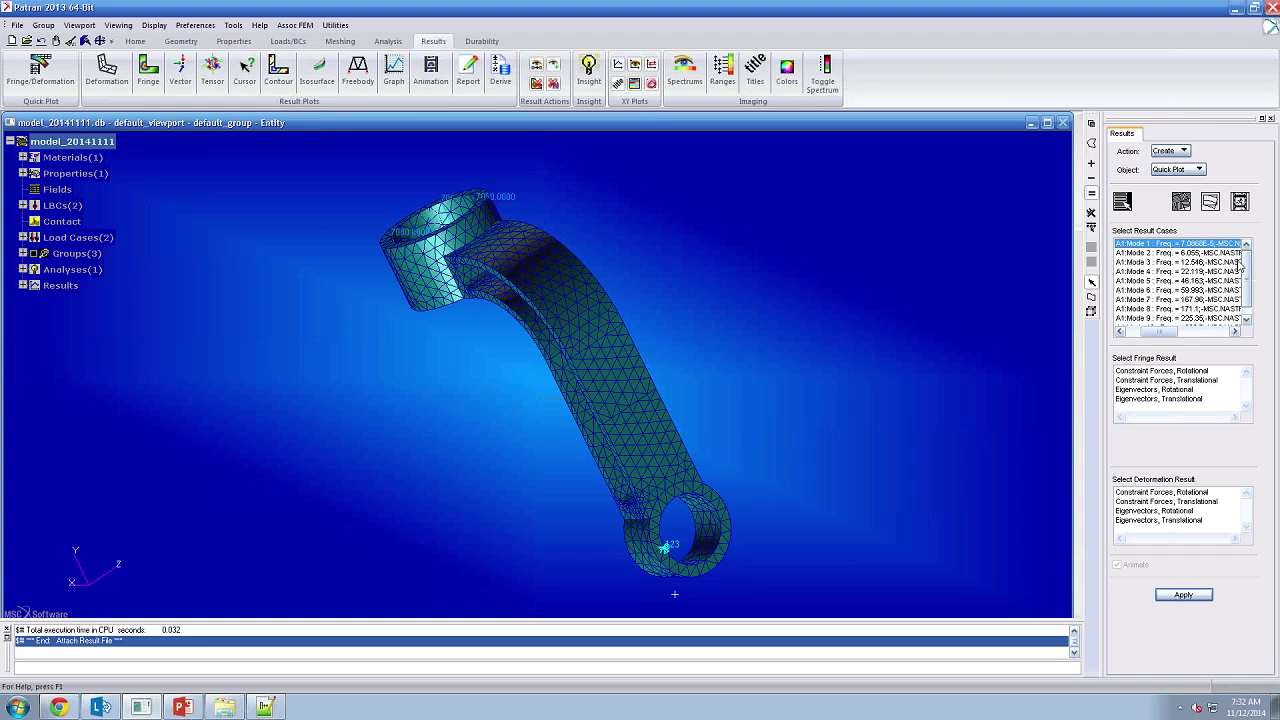
middle_drag(723, 349, 698, 354)
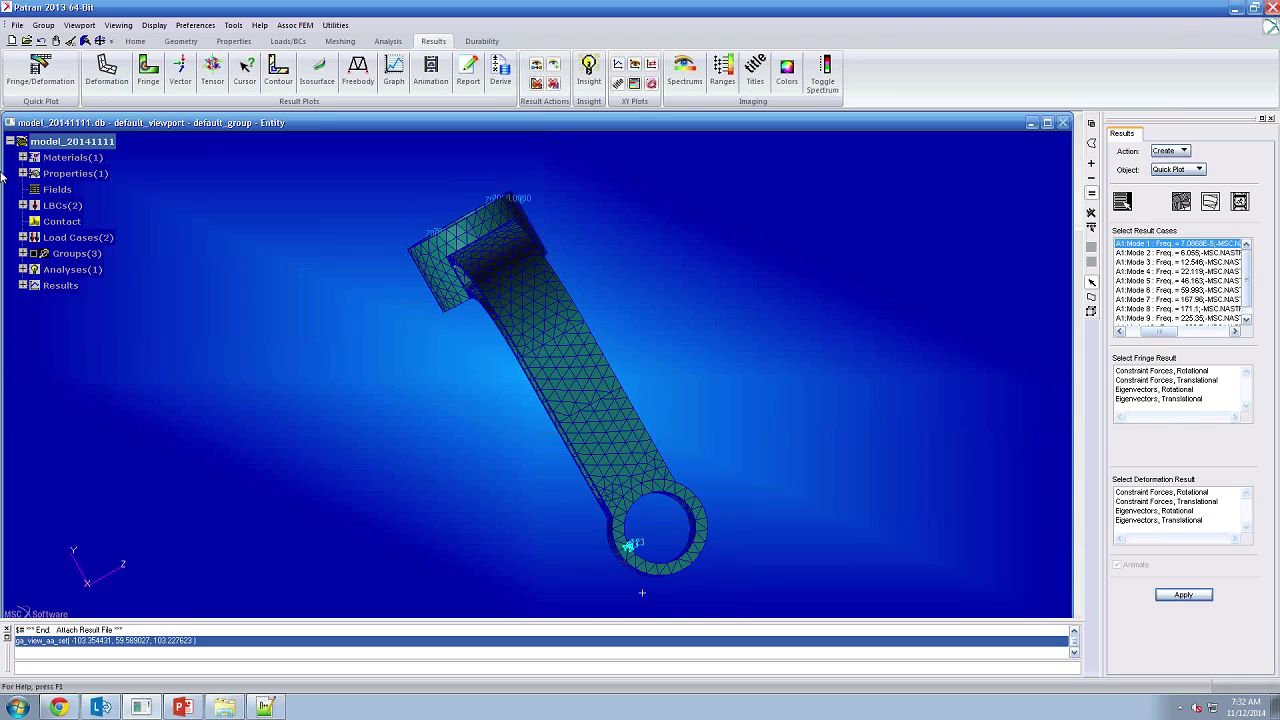
click(23, 205)
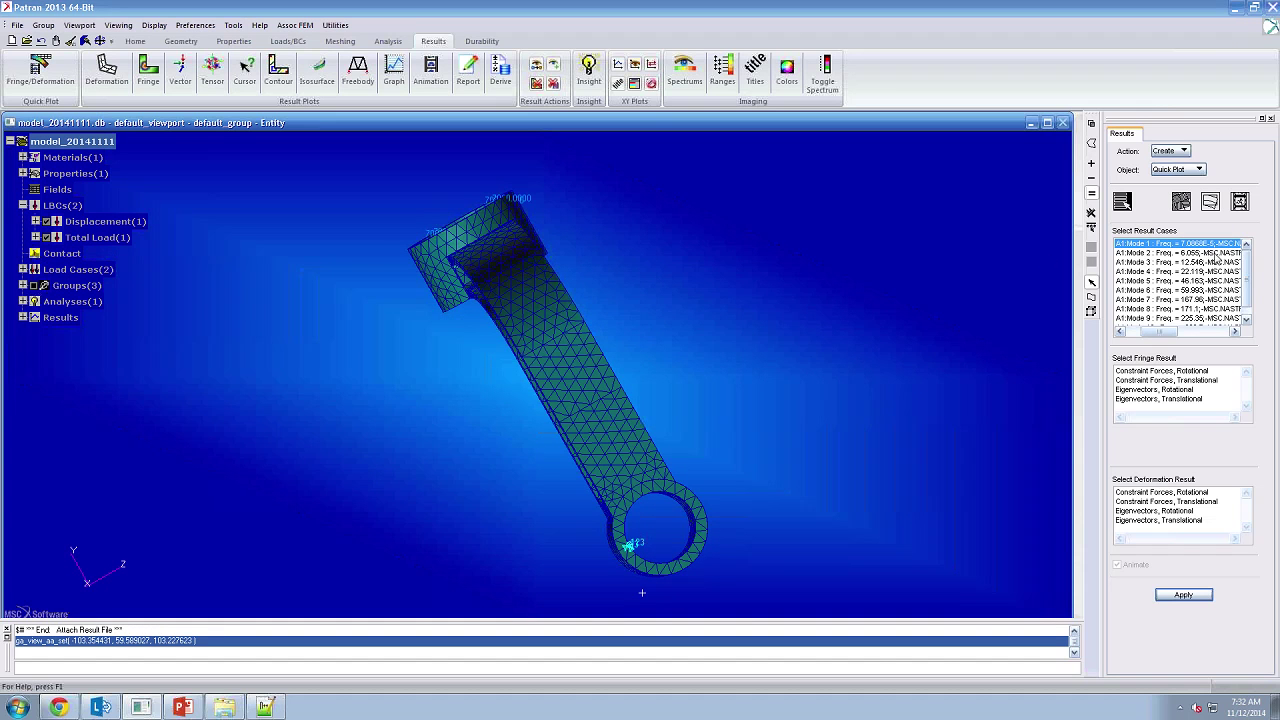
middle_drag(642, 417, 569, 284)
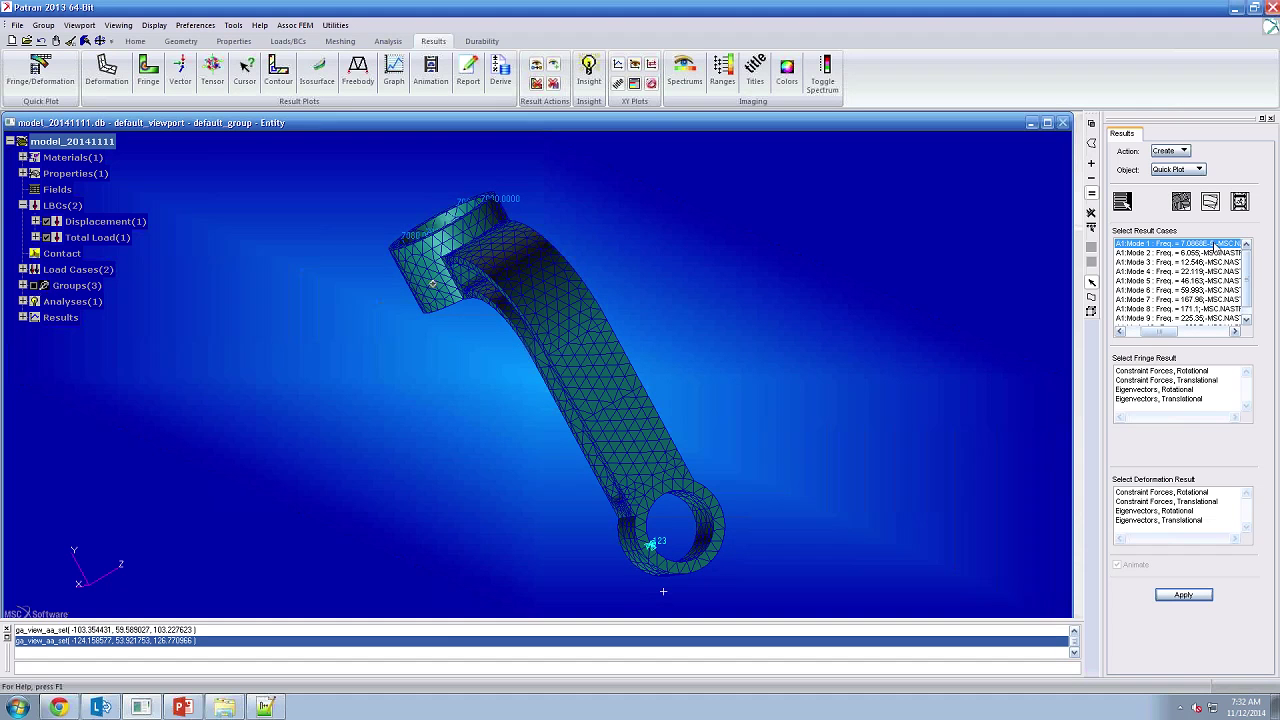
click(1198, 399)
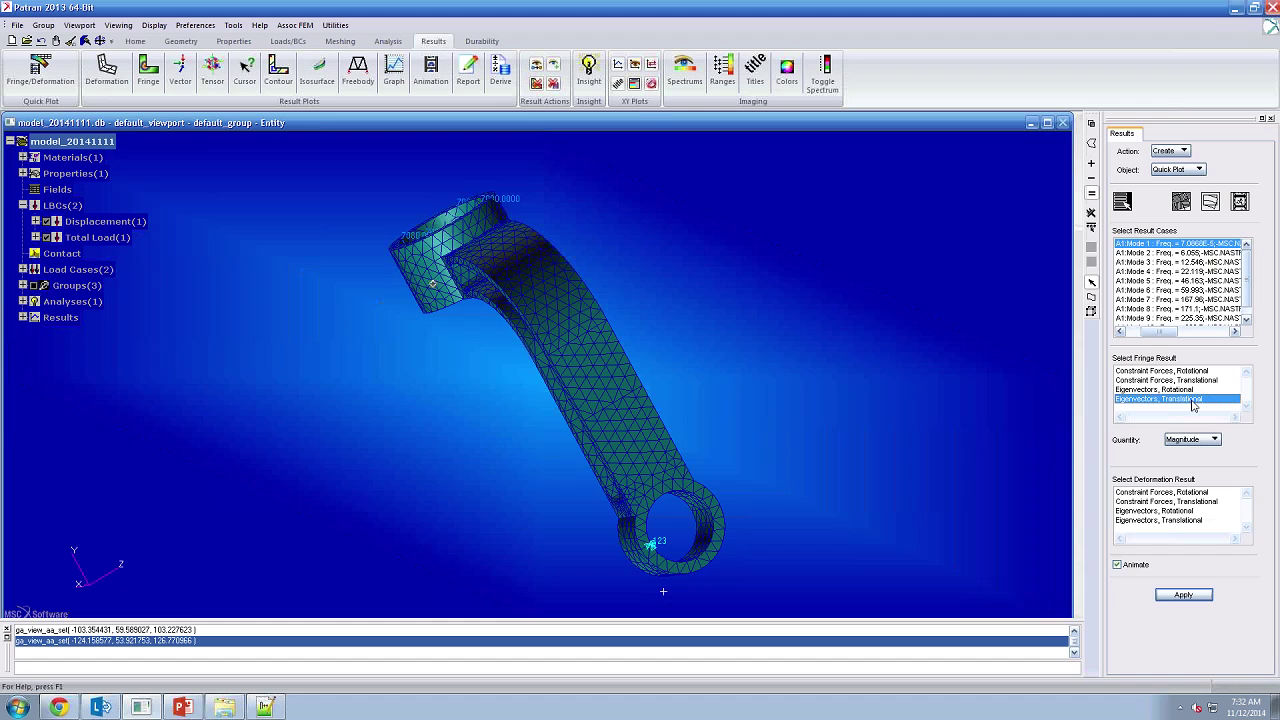
click(1165, 520)
click(1180, 598)
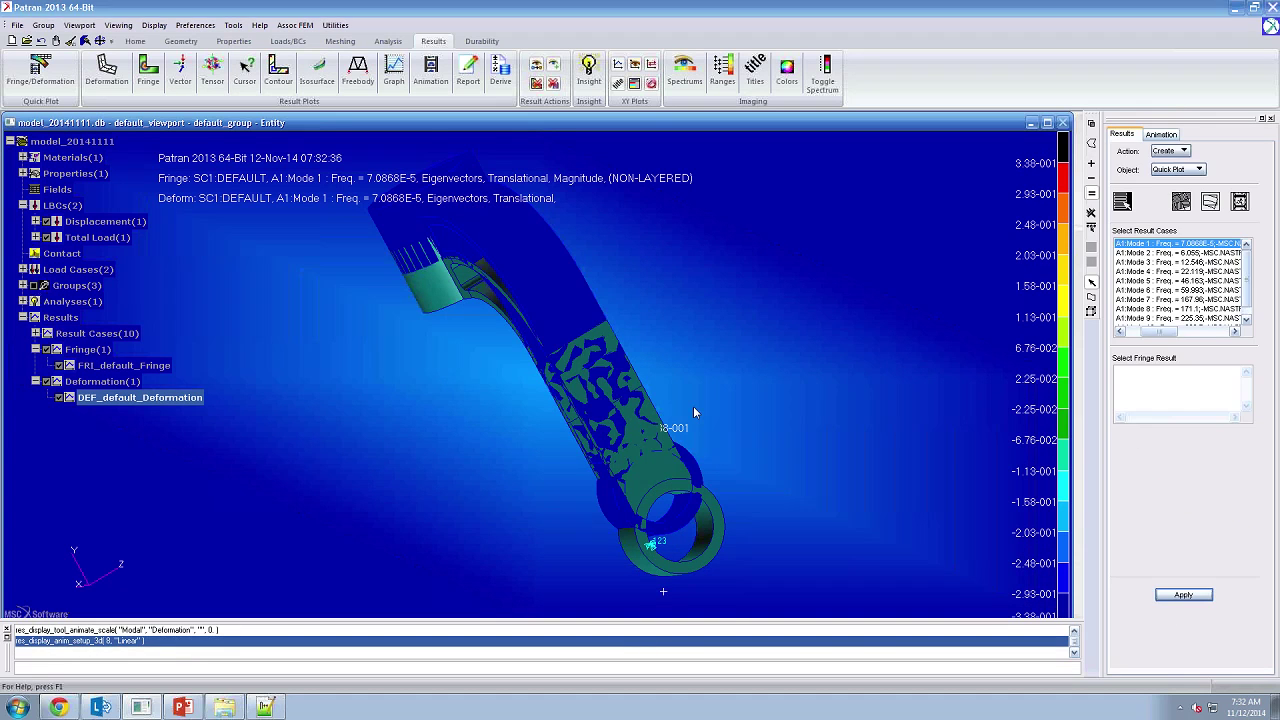
middle_drag(684, 396, 638, 383)
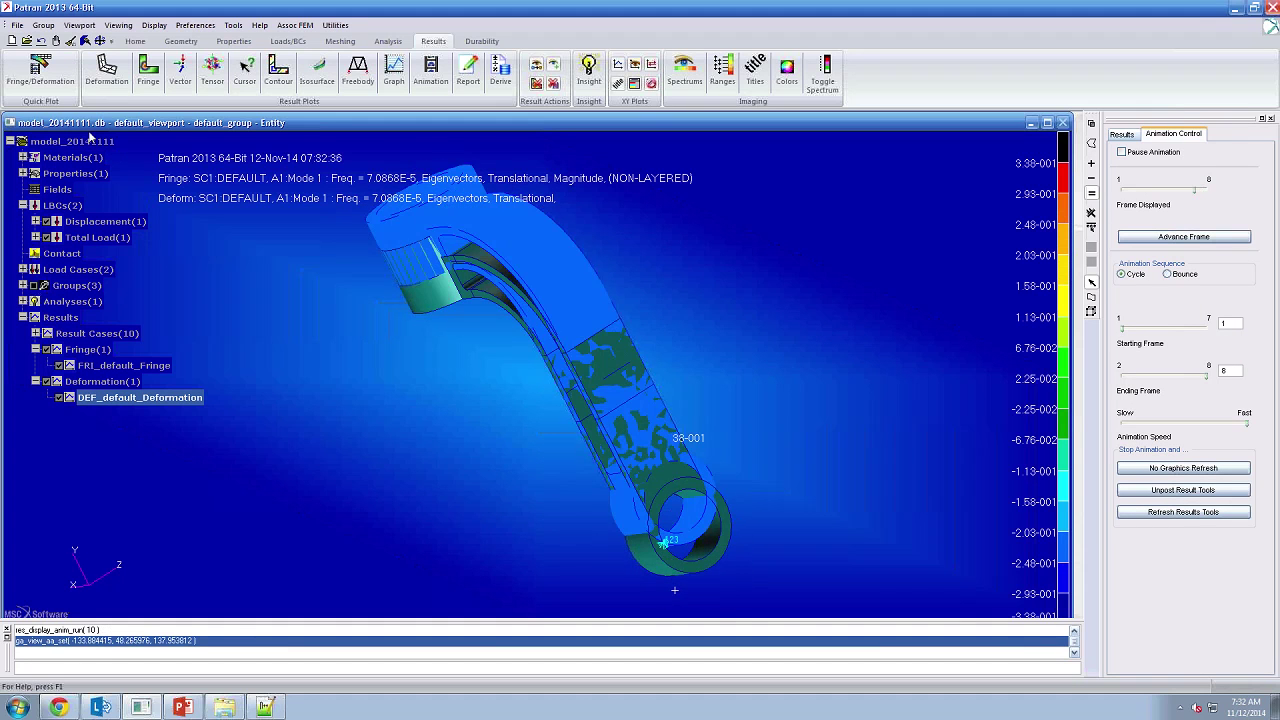
click(1140, 512)
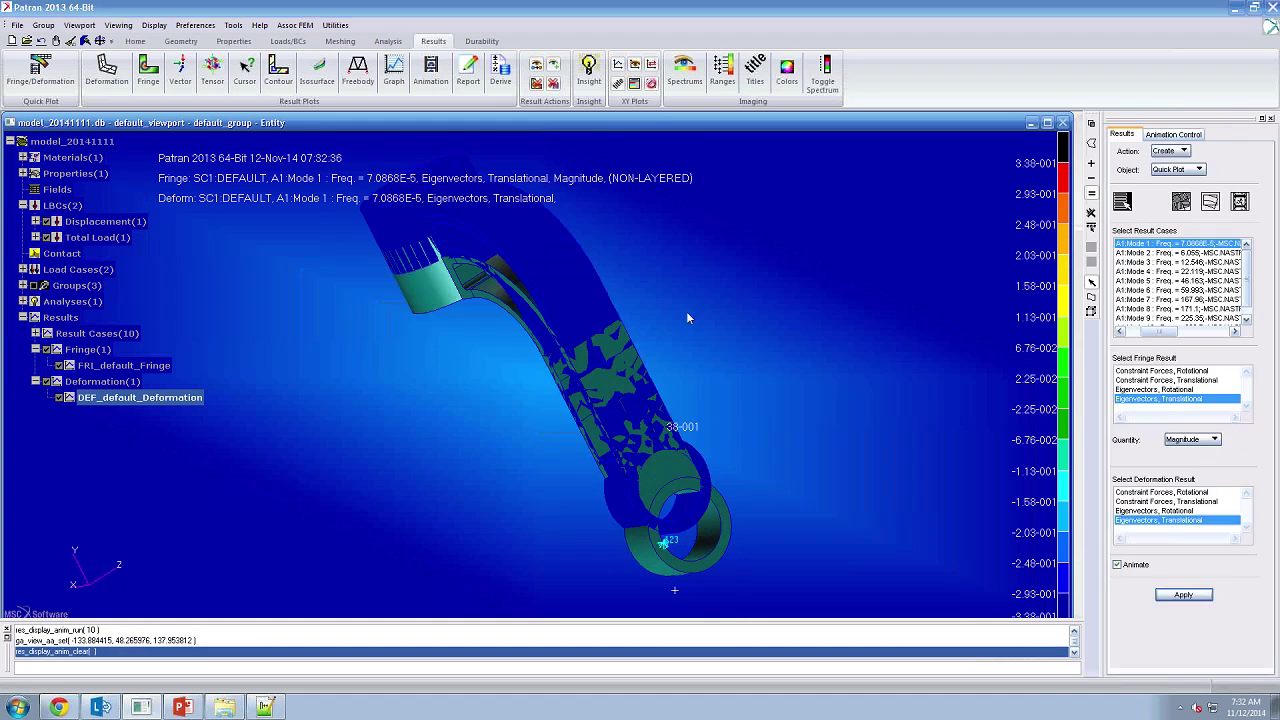
- Reset the graphics to clear the results plot, hide the finite elements and smooth-shade the strut's two solids
middle_drag(1, 66, 6, 65)
click(71, 41)
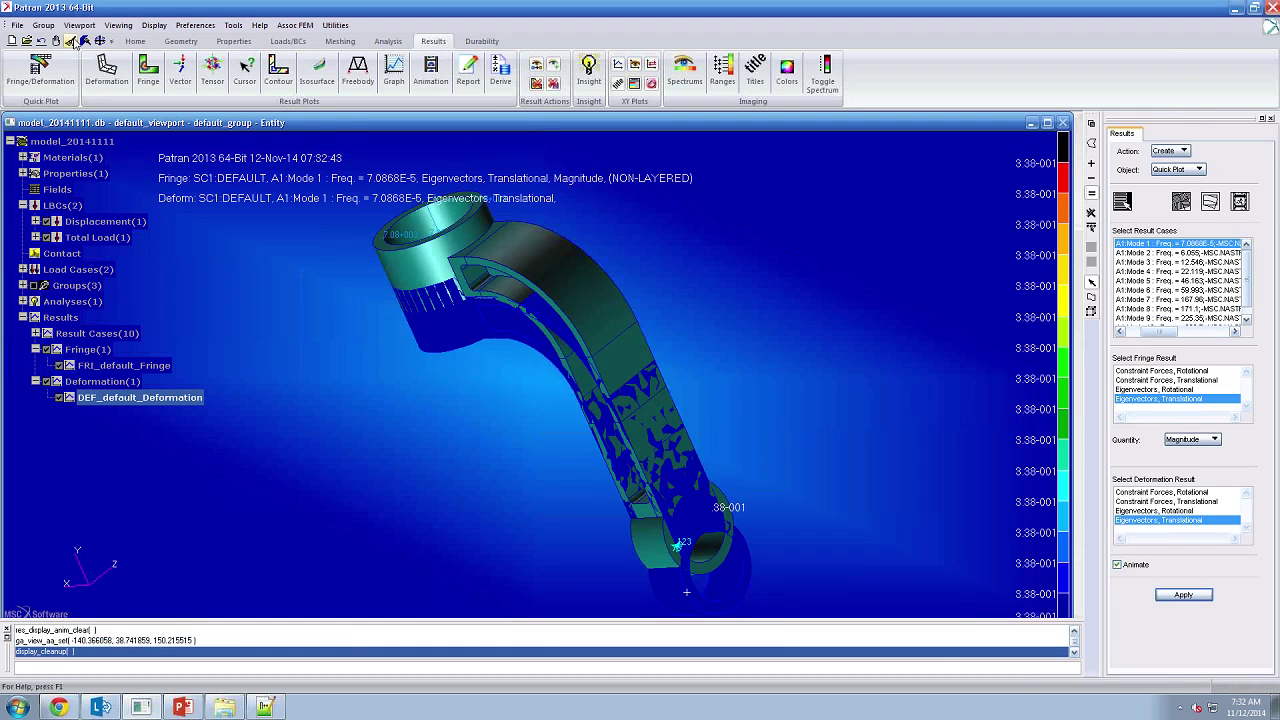
click(36, 221)
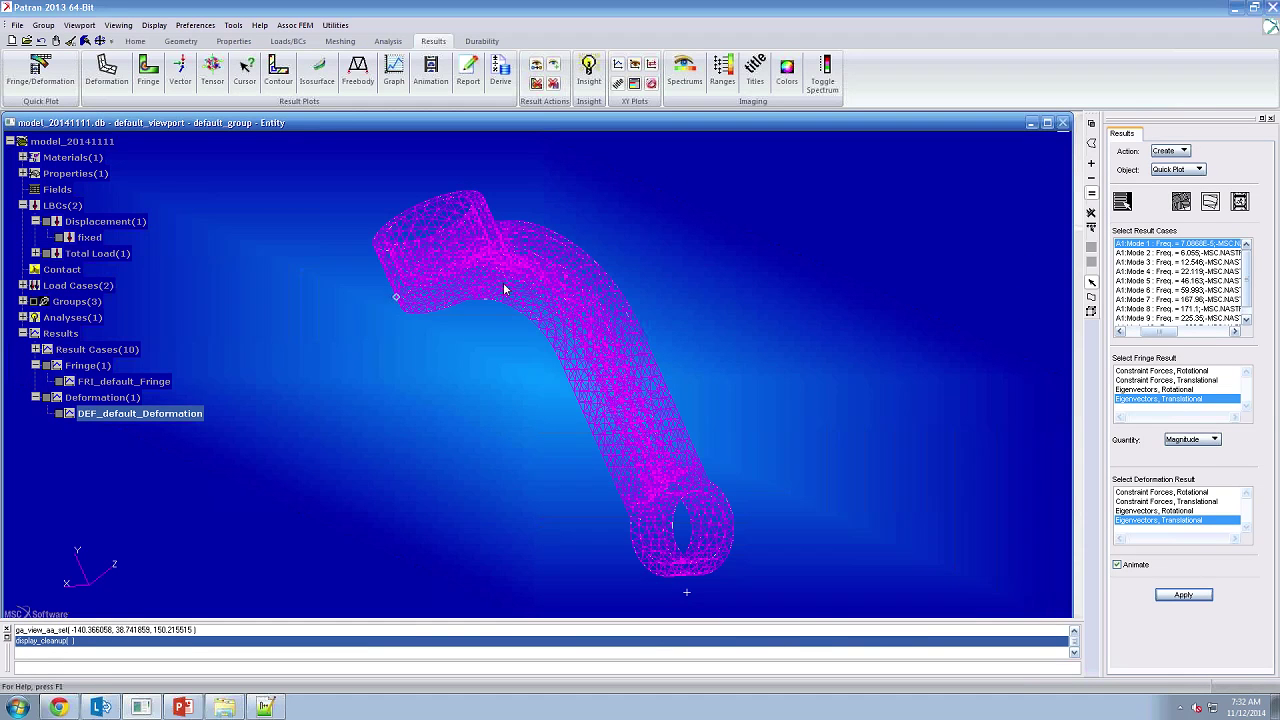
click(40, 70)
middle_drag(252, 175, 360, 232)
click(134, 41)
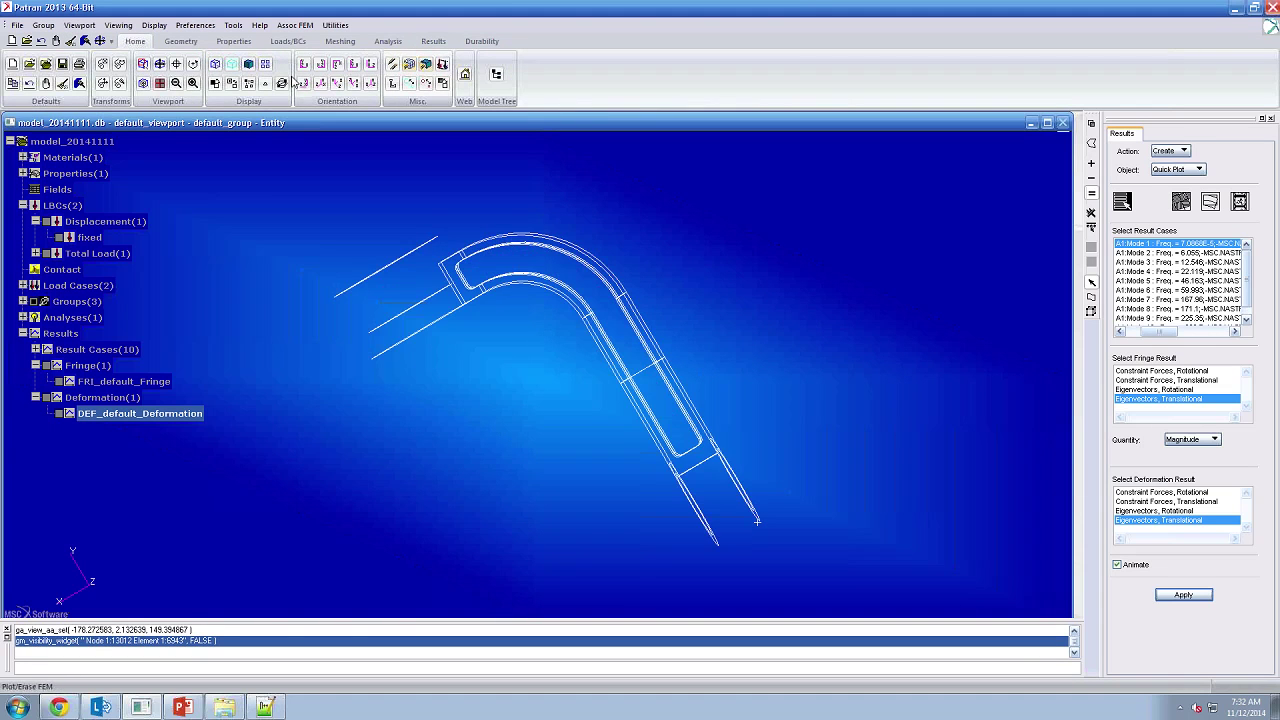
click(249, 63)
middle_drag(797, 321, 590, 351)
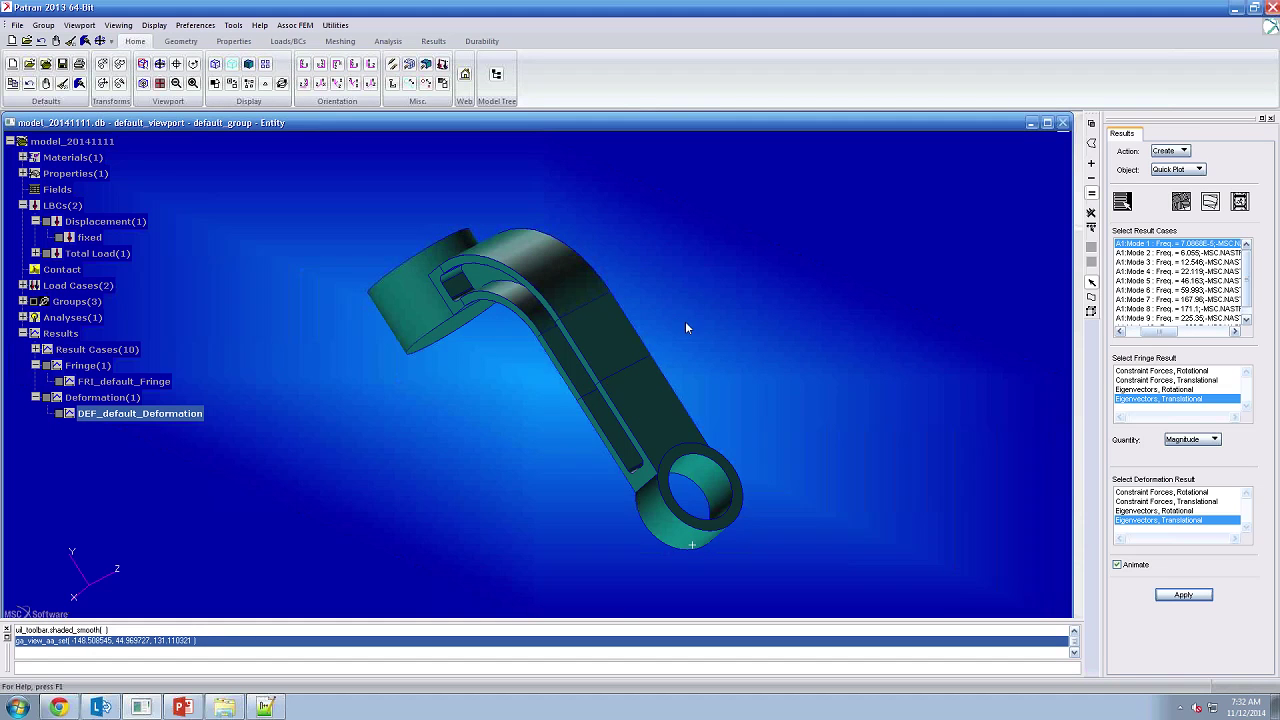
middle_drag(703, 334, 336, 200)
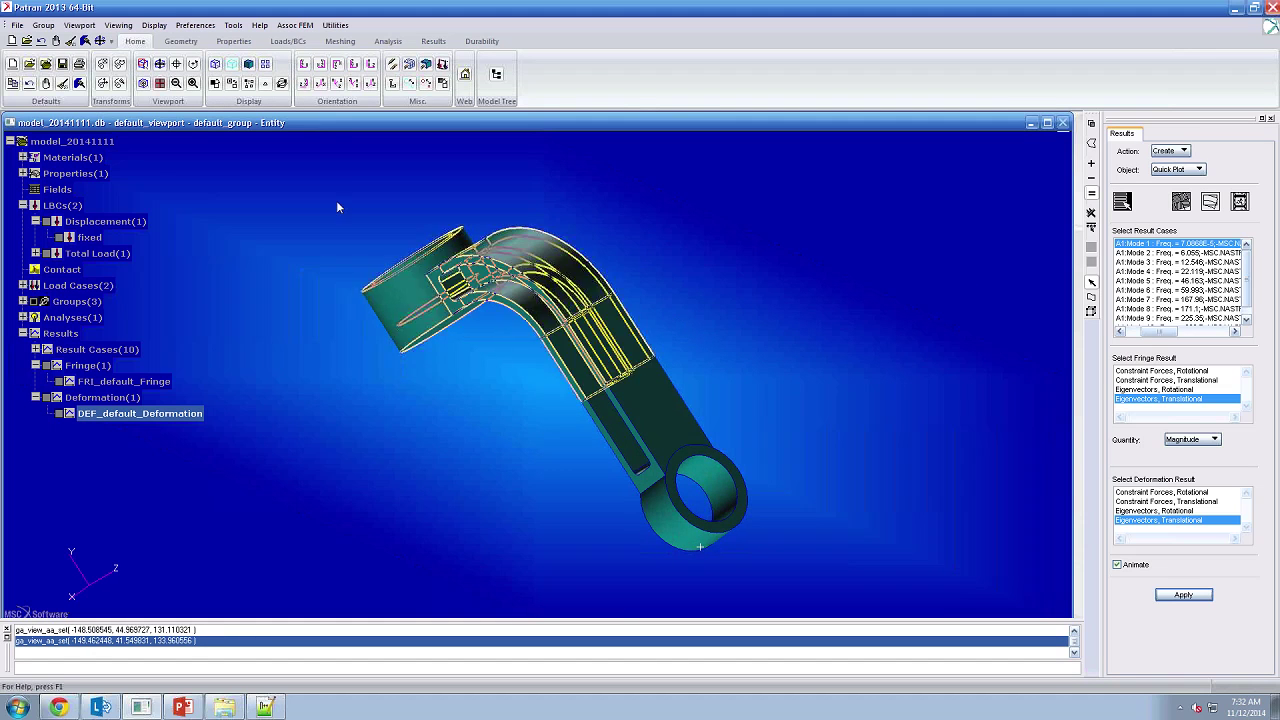
- Delete the XDB attachment strut_1\model.xdb from the database and confirm detaching it
click(389, 41)
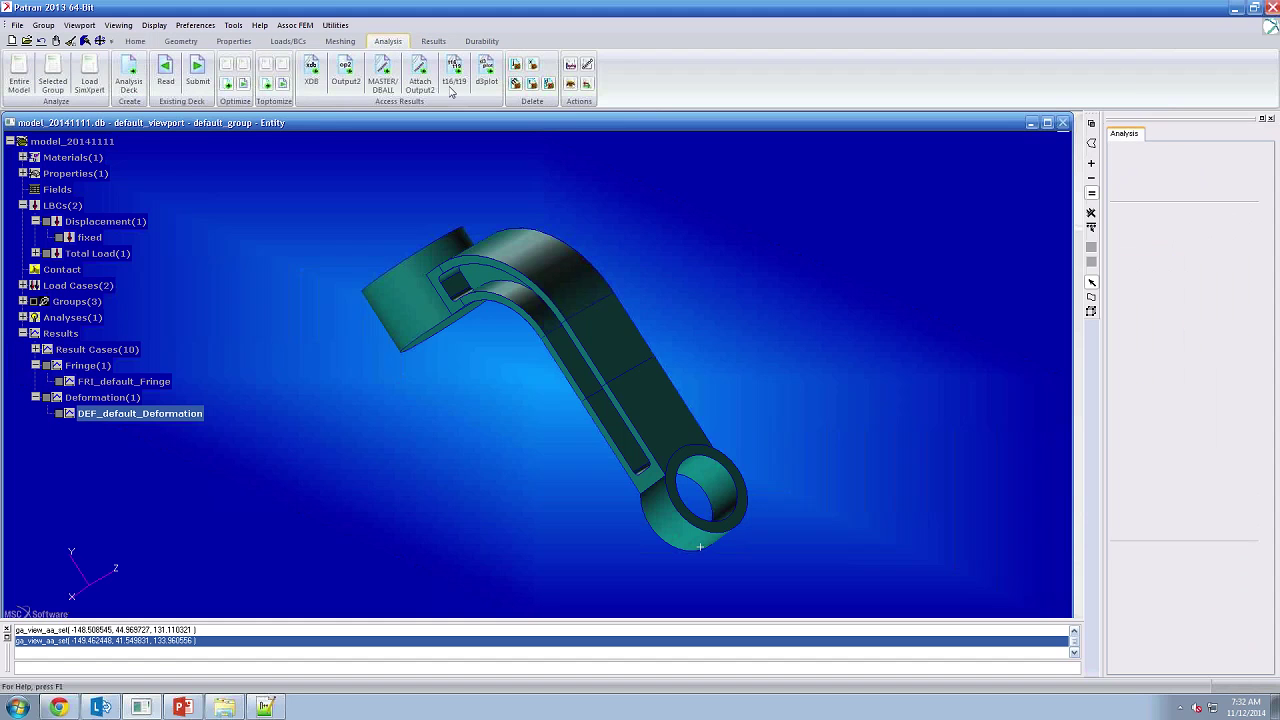
click(534, 65)
drag(1179, 372, 1220, 384)
click(1195, 295)
click(1184, 413)
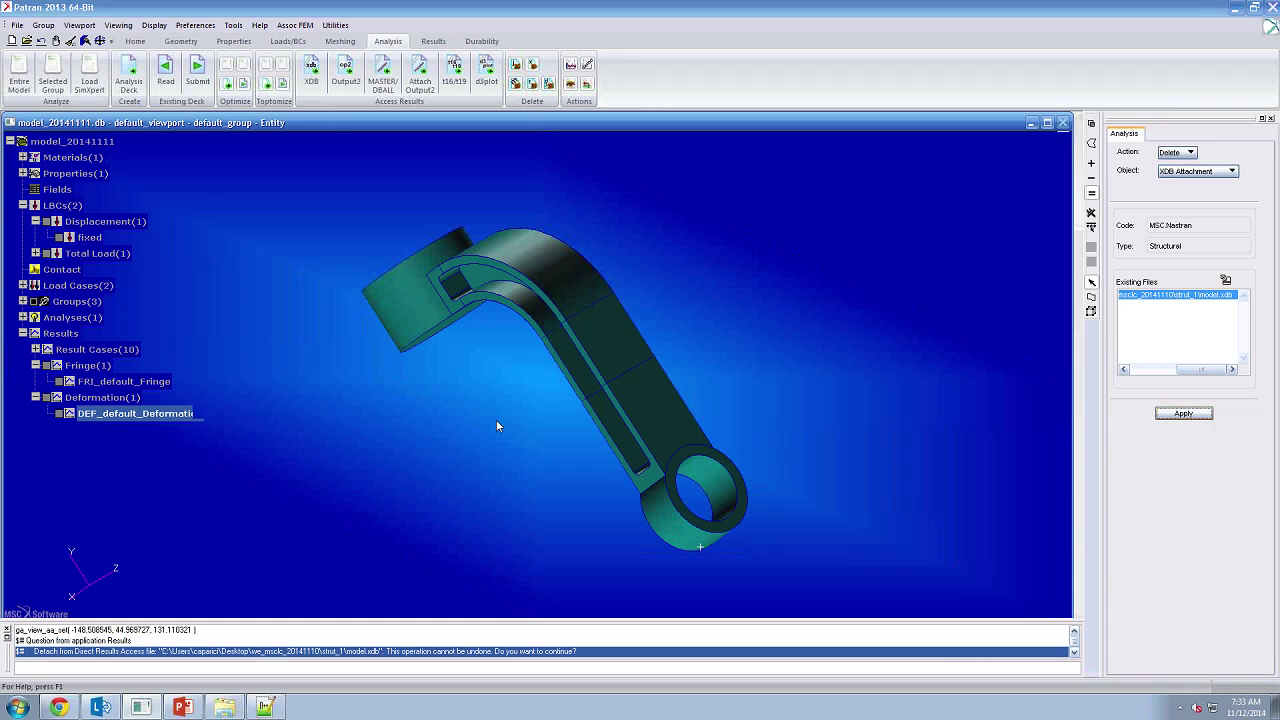
click(309, 404)
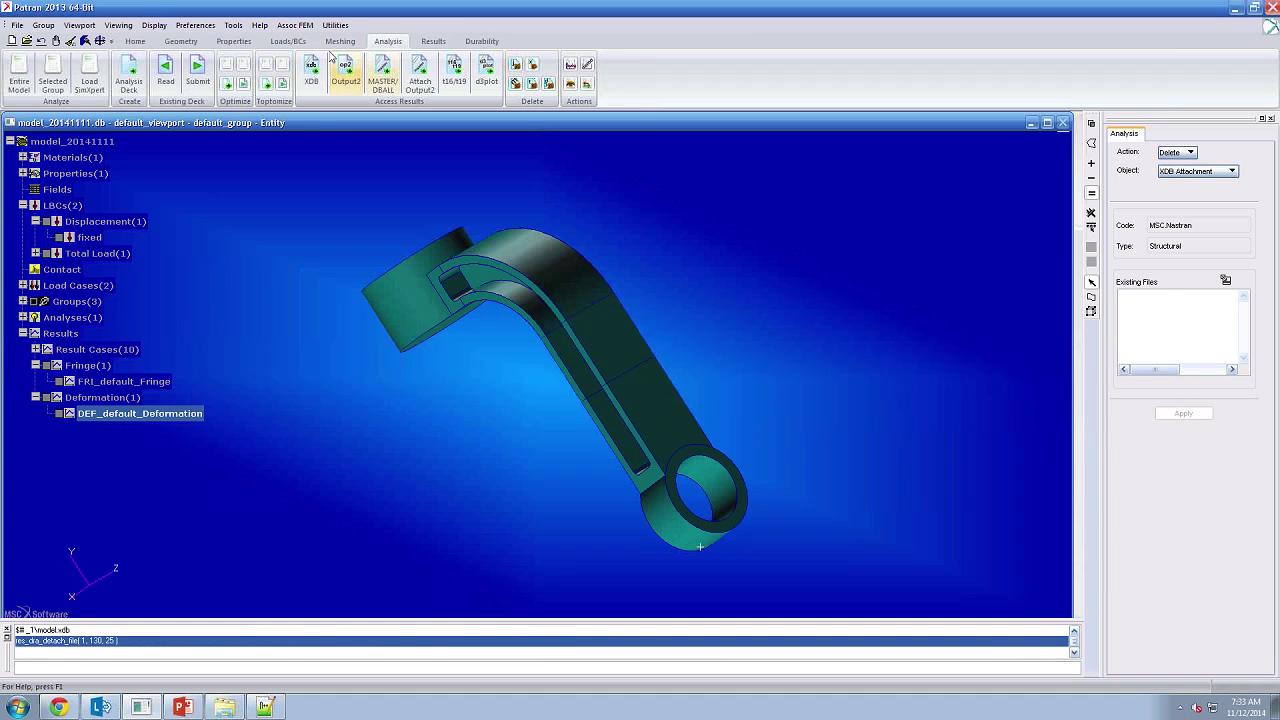
- Attach the result entities from model_20141111.xdb in the strut_2 folder of we_msclc_20141110
click(311, 70)
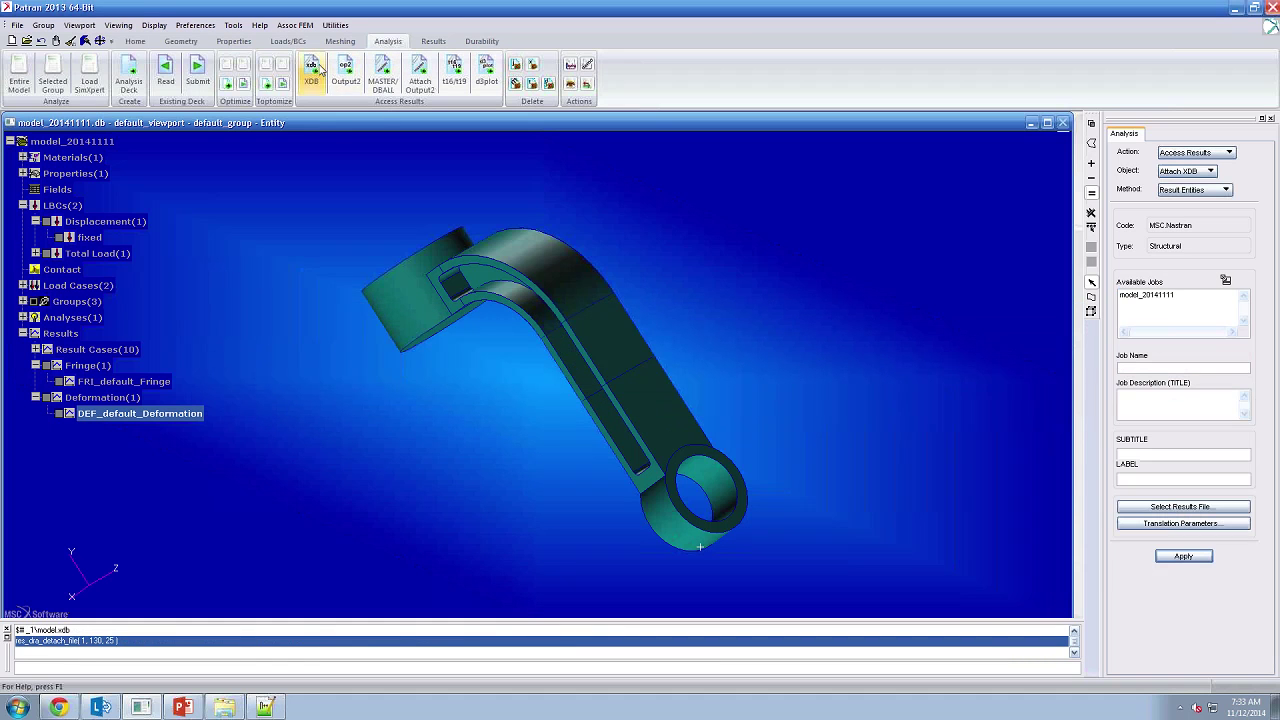
click(1203, 508)
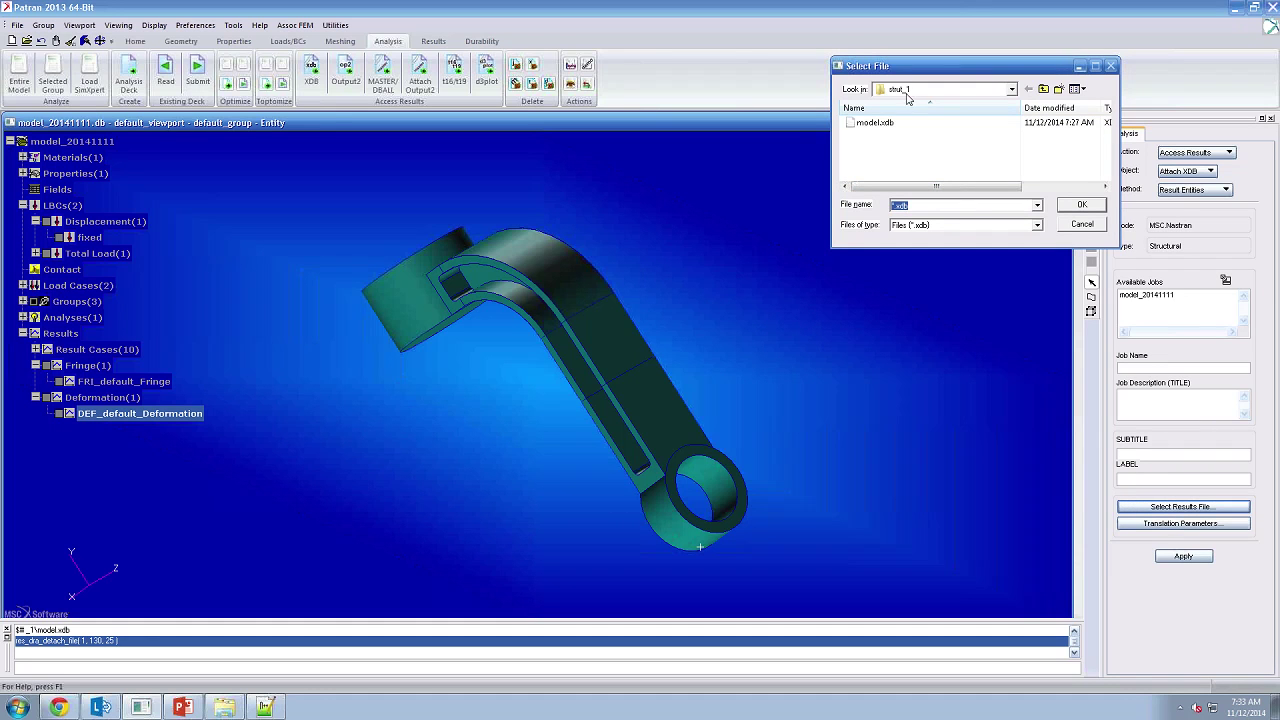
click(942, 92)
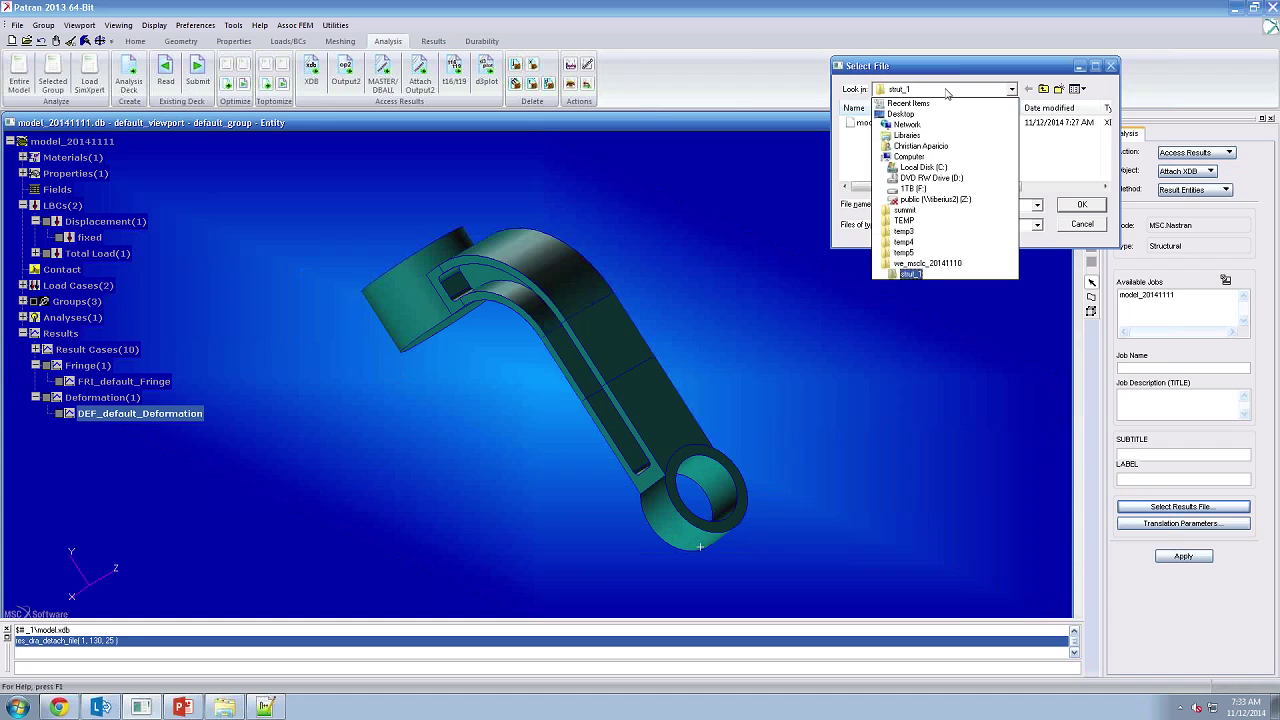
click(932, 264)
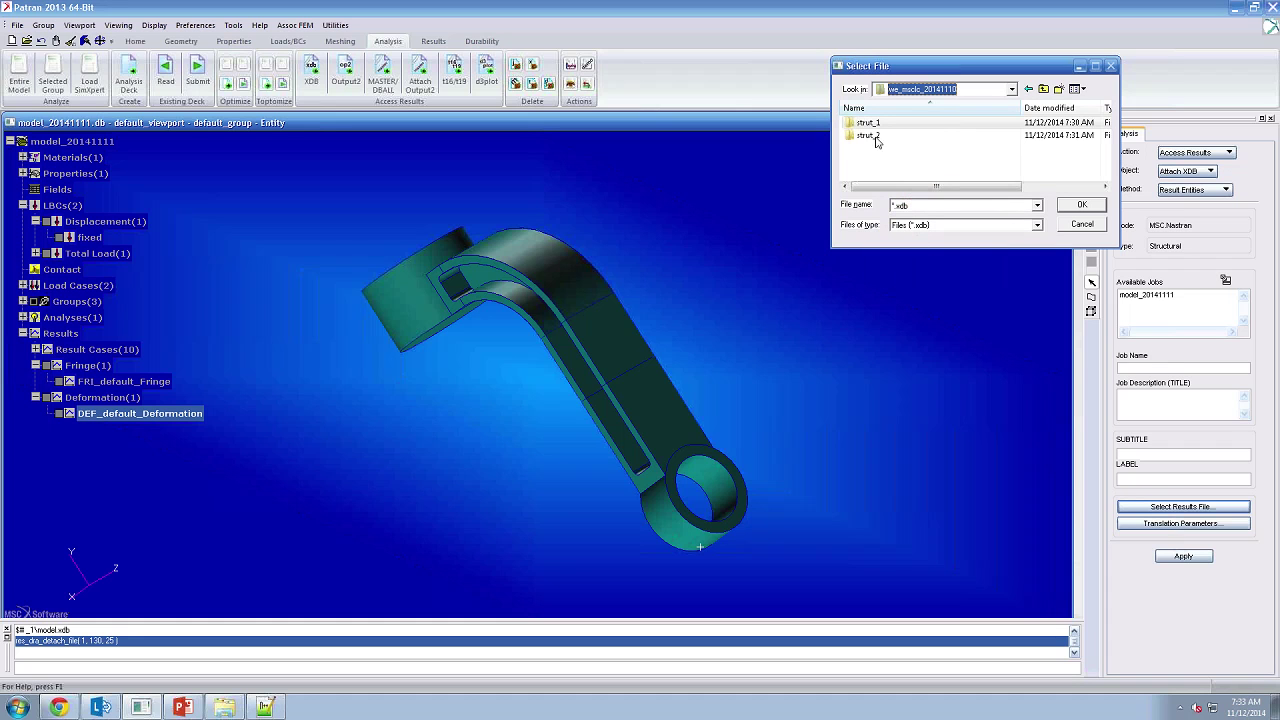
double_click(884, 138)
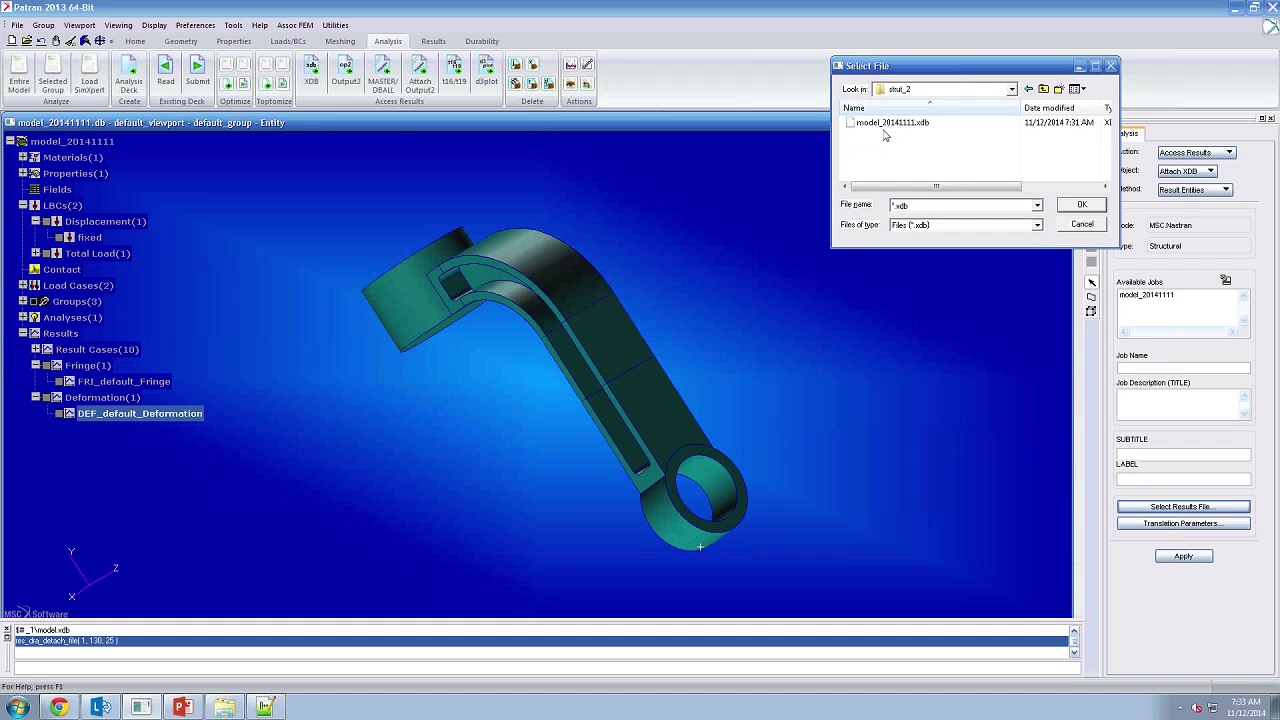
click(905, 124)
click(1097, 204)
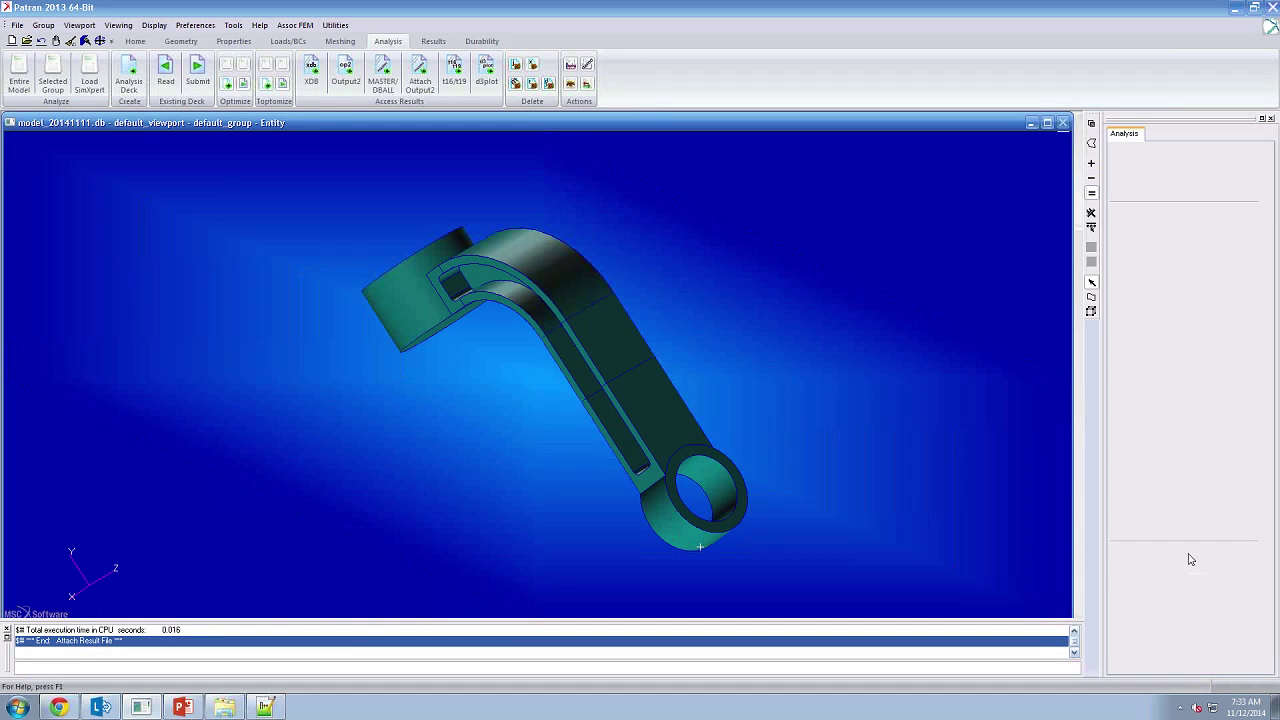
- Animate the Mode 1 translational eigenvectors of the newly attached results as fringe and deformation, and stop the animation
click(433, 41)
drag(1143, 333, 1162, 333)
click(1177, 244)
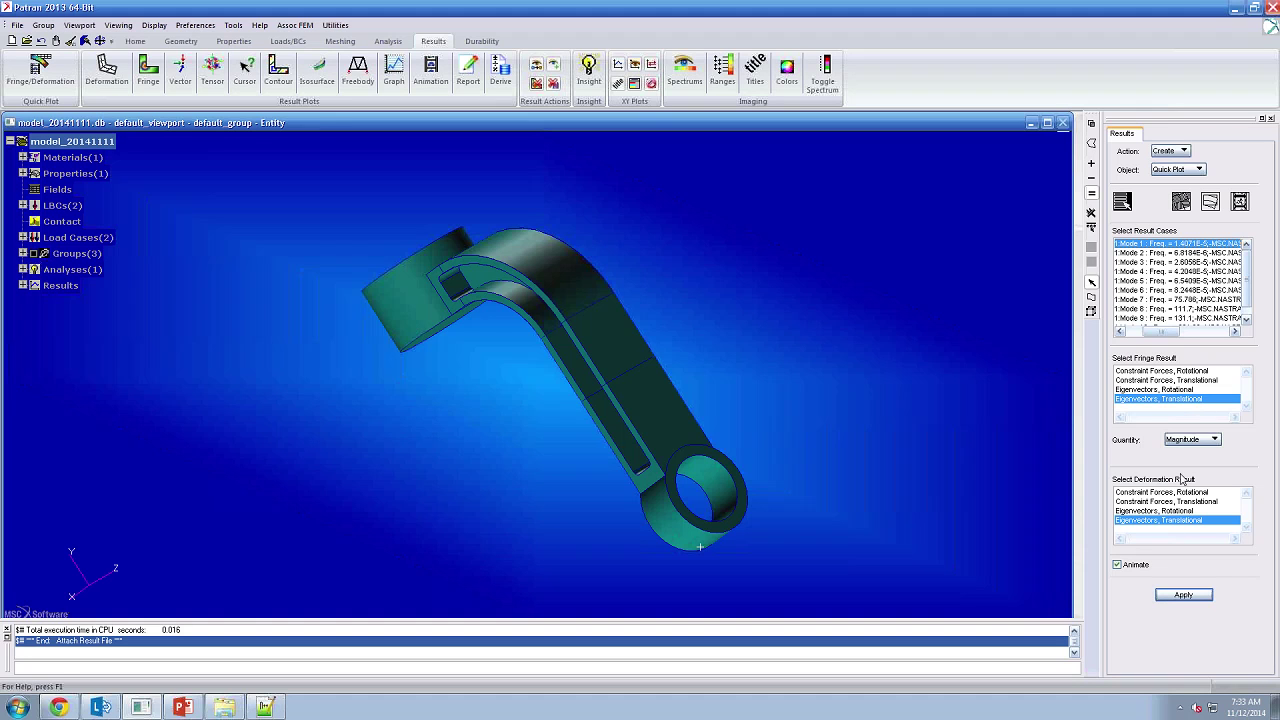
click(138, 41)
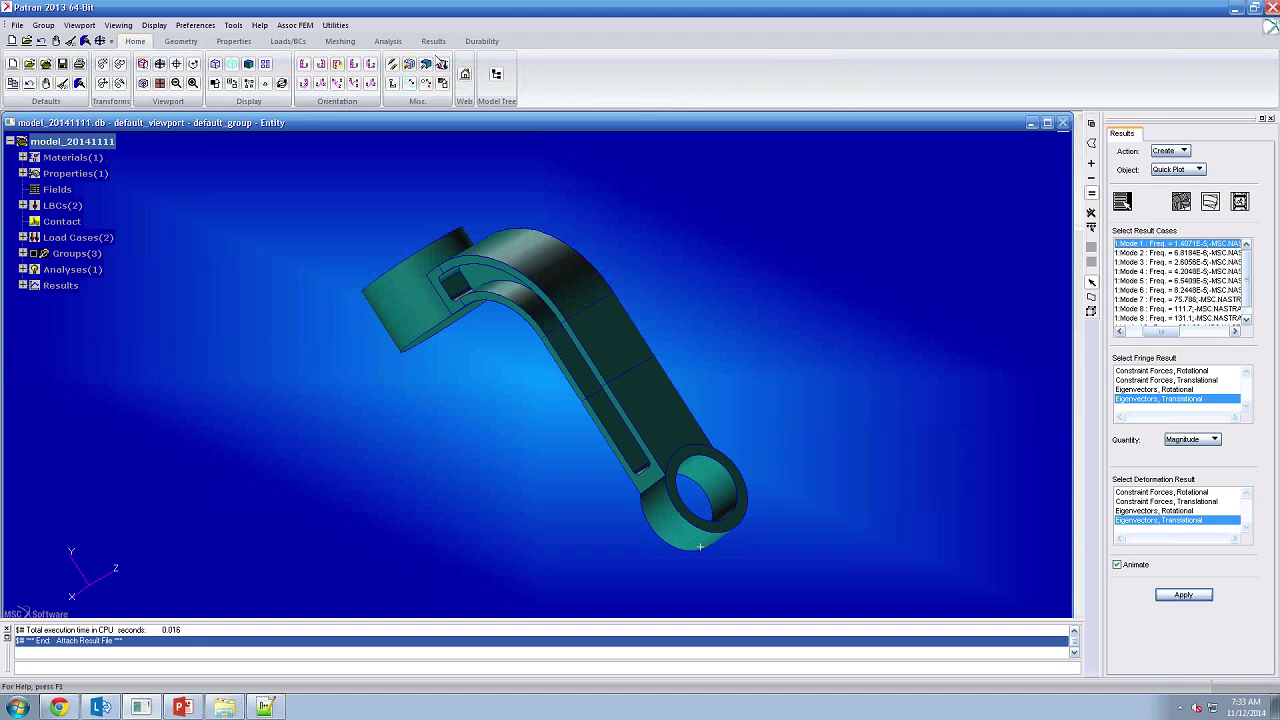
click(411, 65)
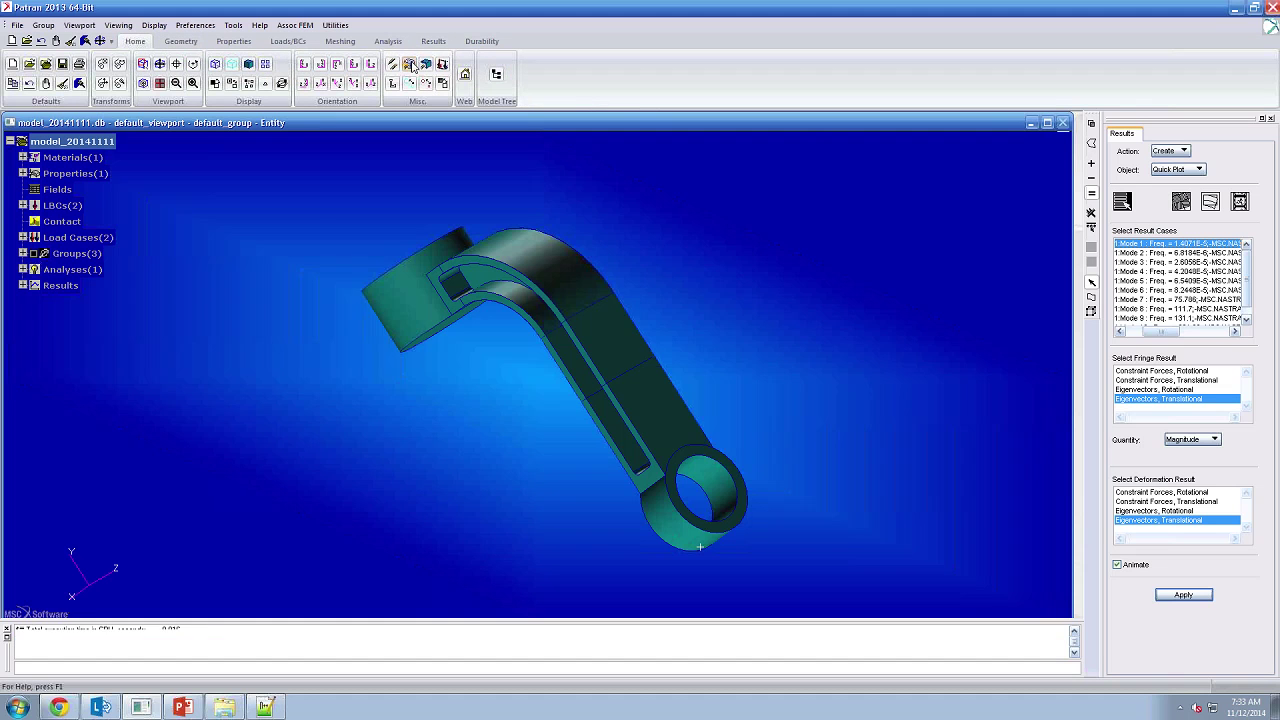
click(1184, 595)
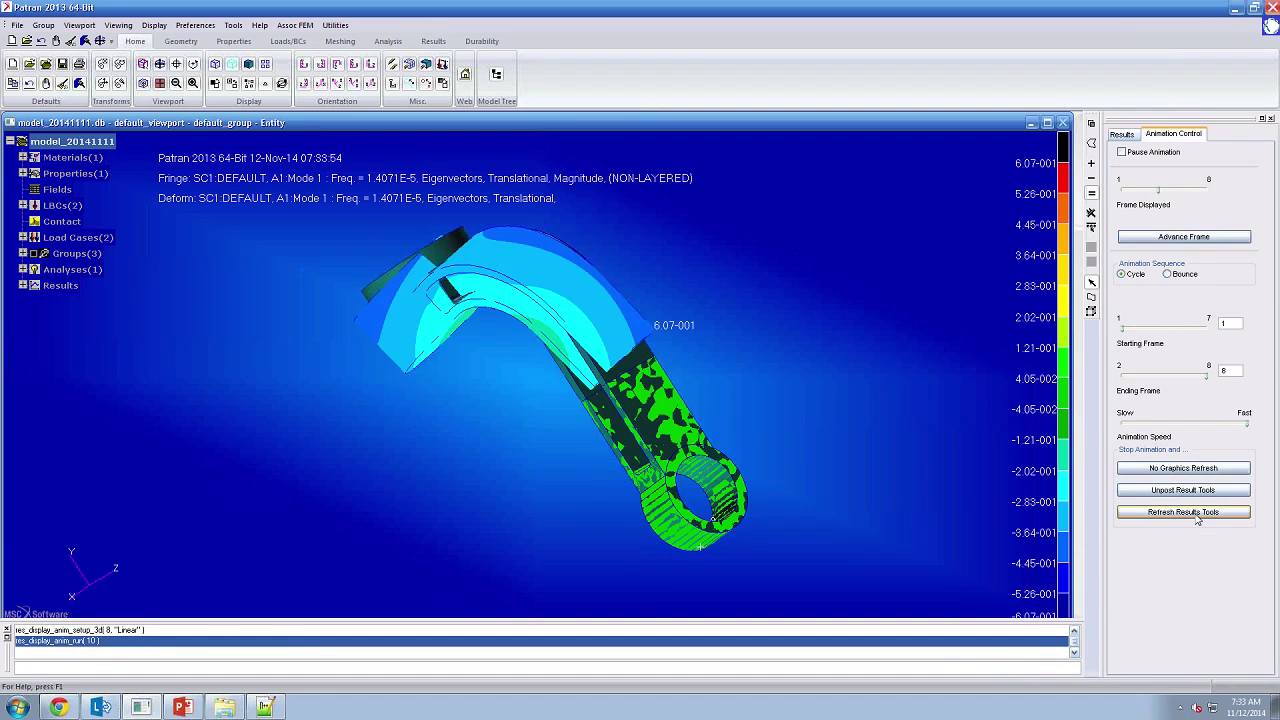
click(1196, 514)
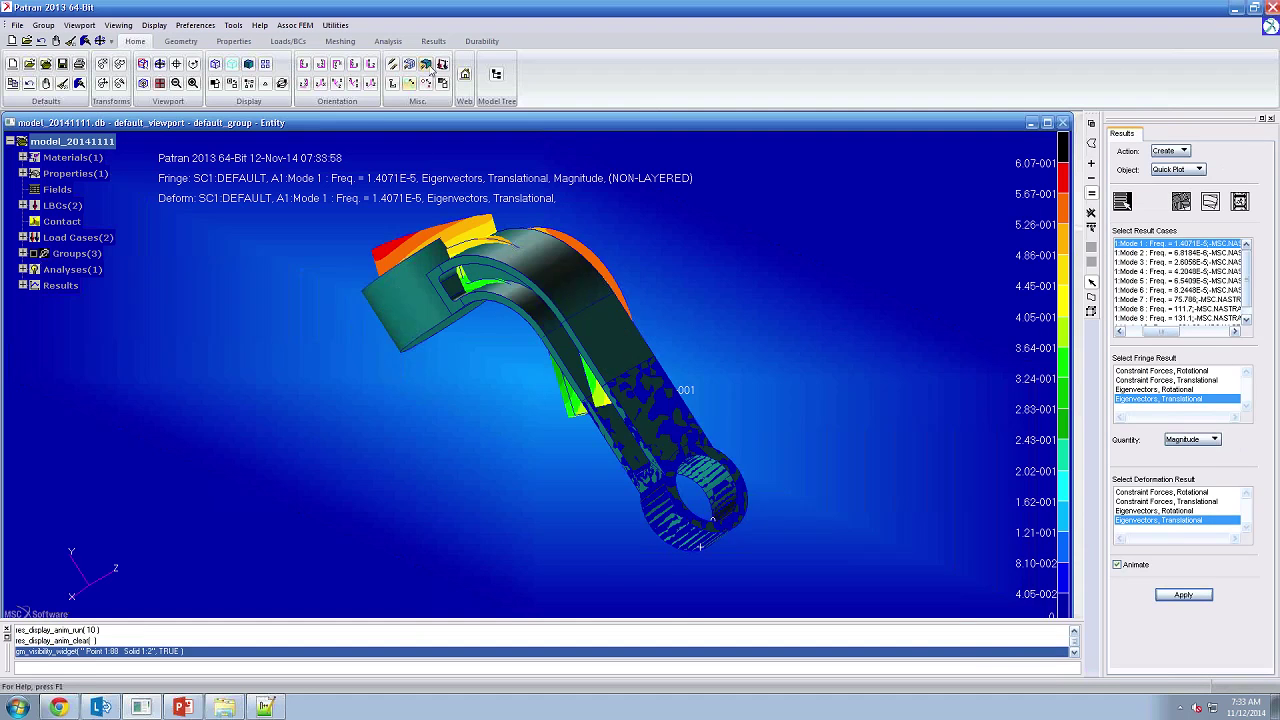
- Reset the display to wireframe and replay the Mode 1 translational eigenvector animation to compare the motion of the two solids
middle_drag(683, 289, 657, 302)
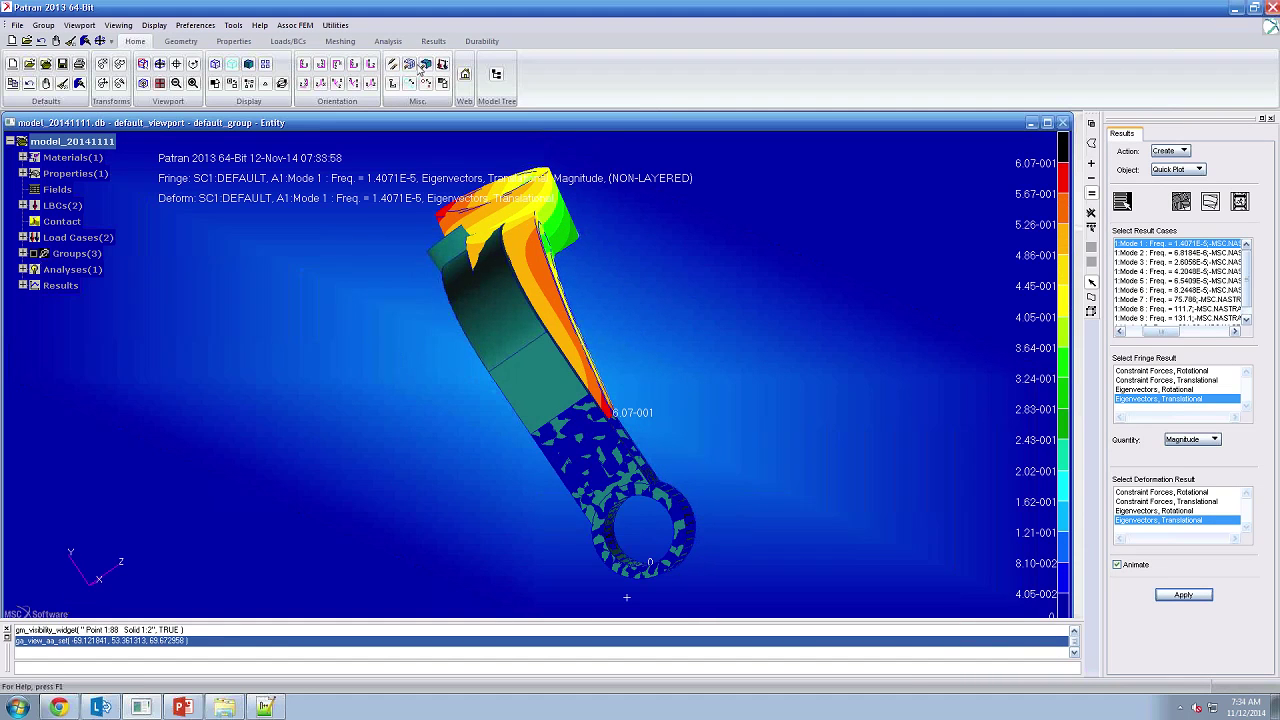
click(71, 42)
click(1176, 596)
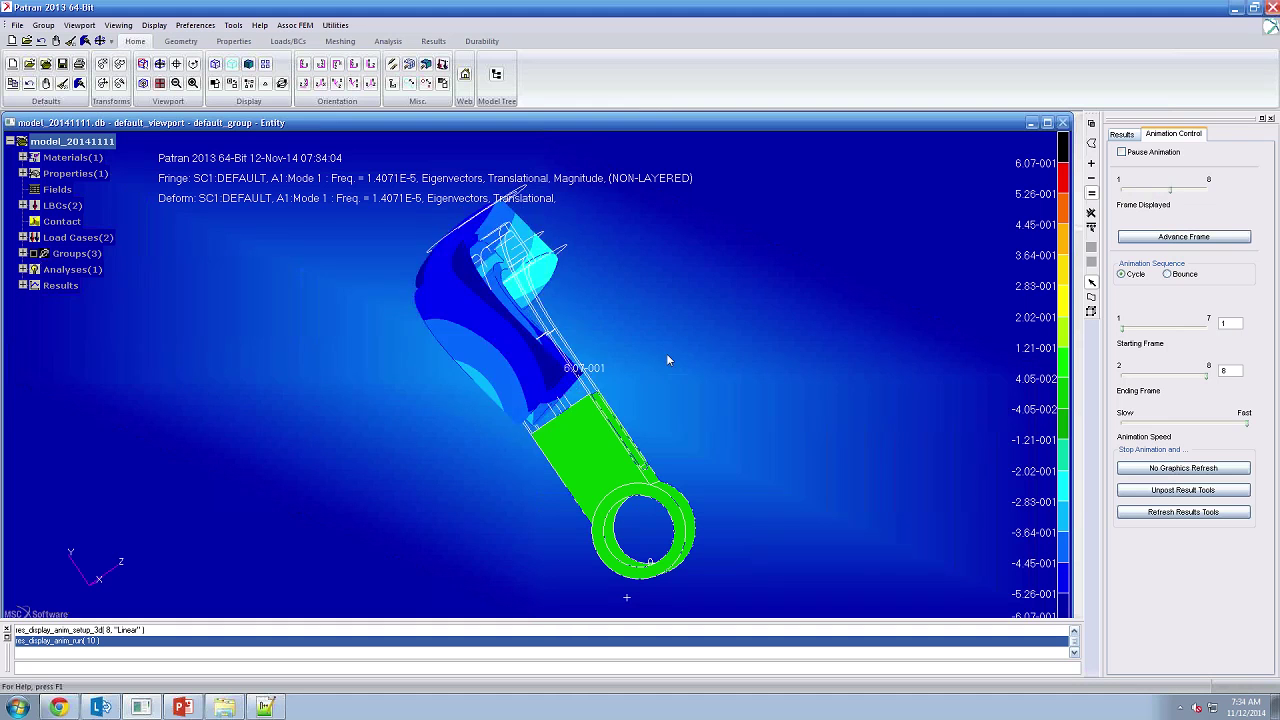
click(1204, 513)
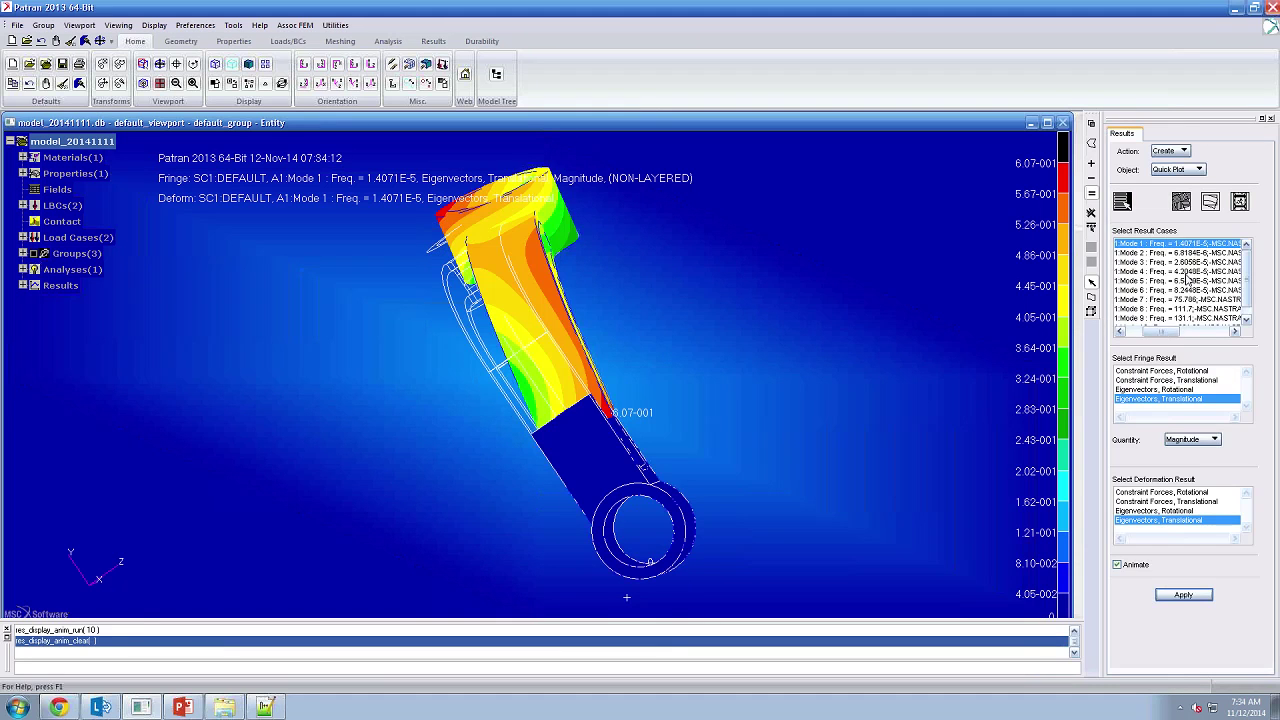
- Animate the Mode 4 translational eigenvectors as fringe and deformation, stop the animation and clear the plot for a close look at the mesh
click(1183, 595)
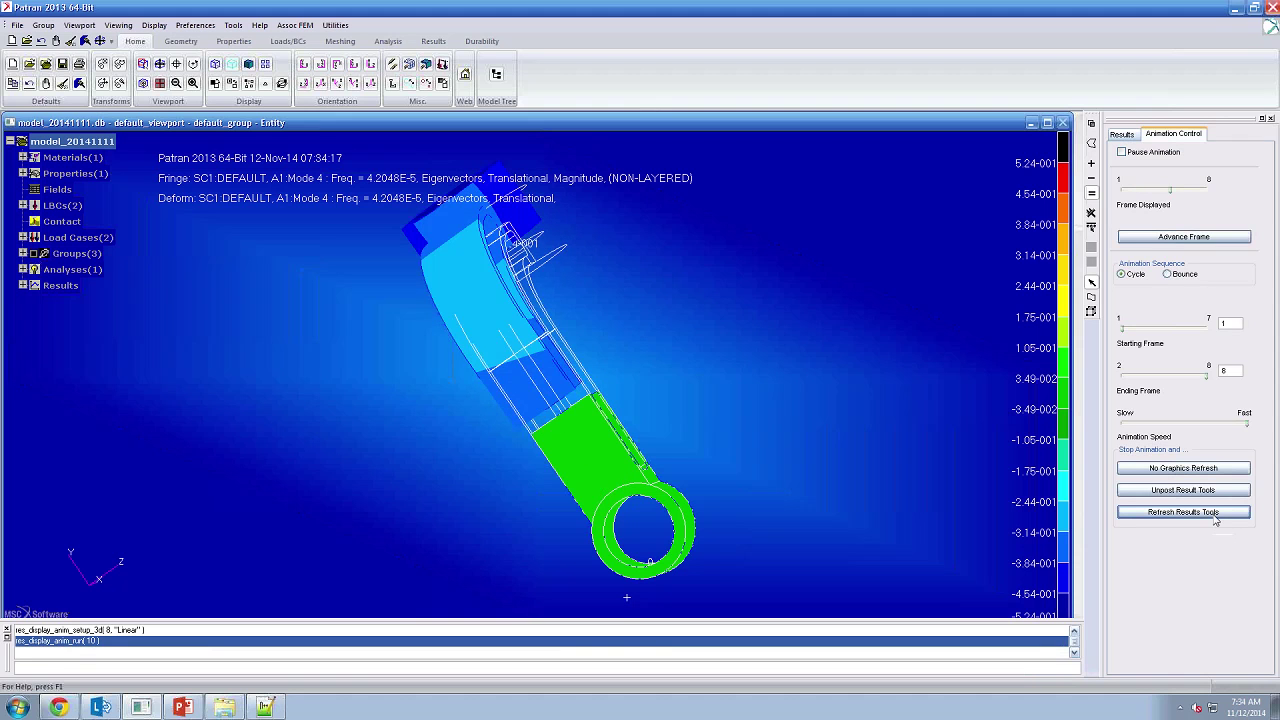
click(1214, 516)
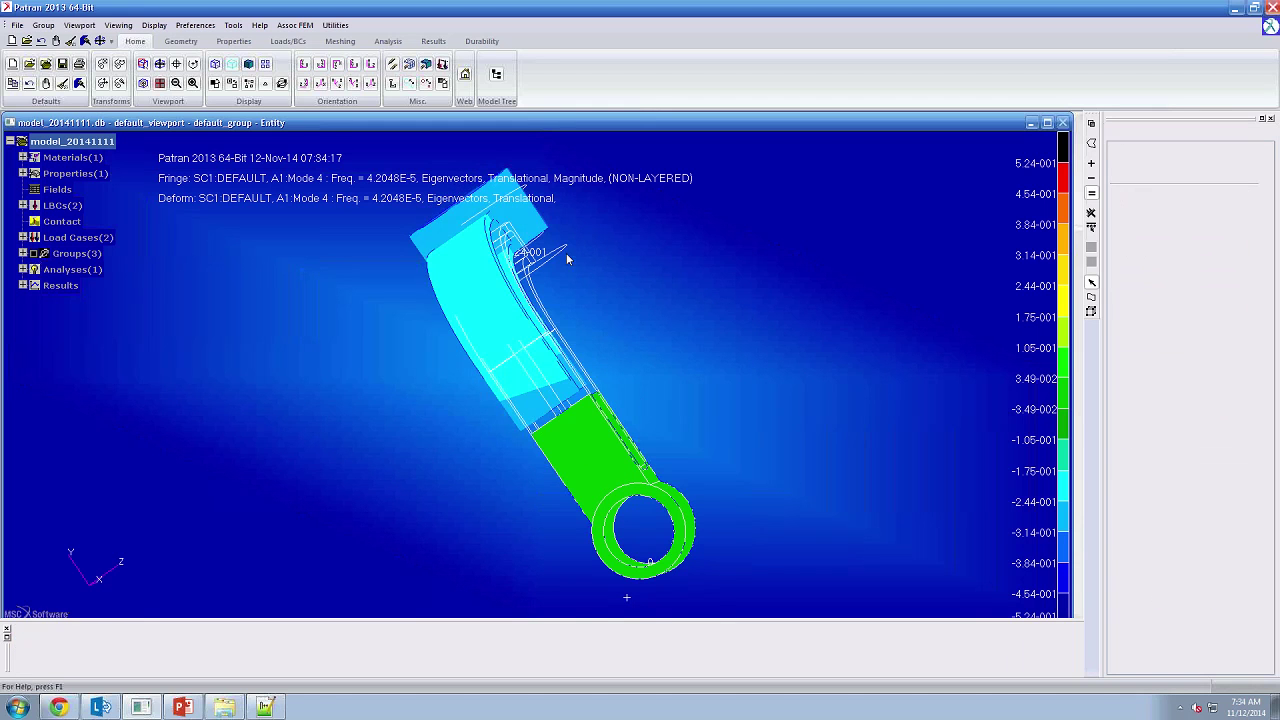
middle_drag(791, 393, 853, 340)
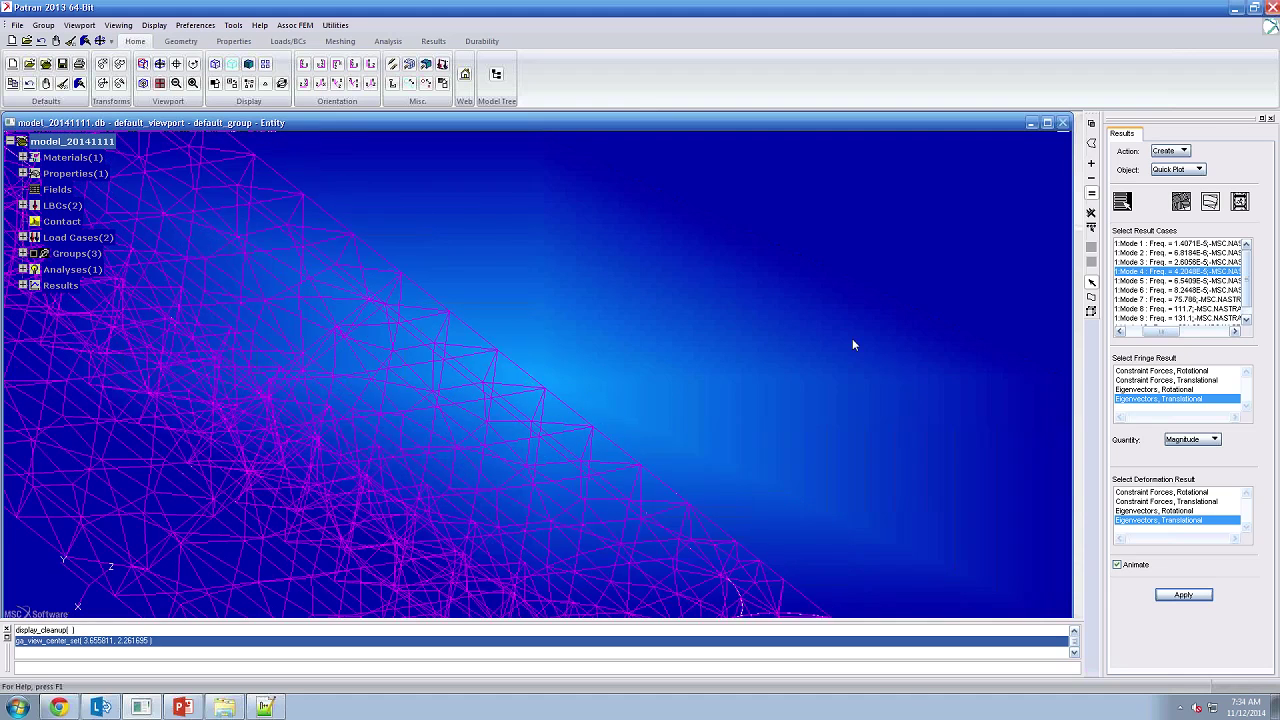
- Turn on the node labels and examine the overlapping nodes along the edge where the two solids meet
shift+middle_drag(601, 287, 604, 287)
drag(504, 232, 398, 282)
shift+middle_drag(418, 303, 534, 248)
click(394, 85)
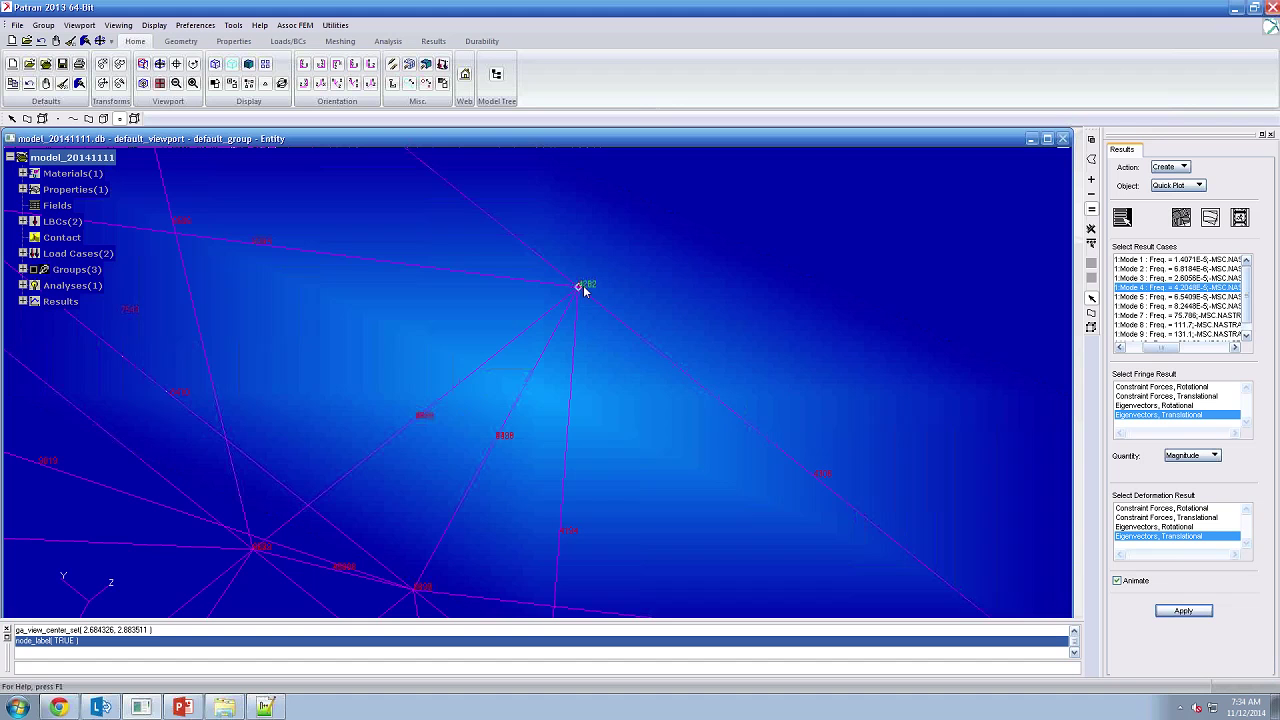
scroll(654, 320, down, 5)
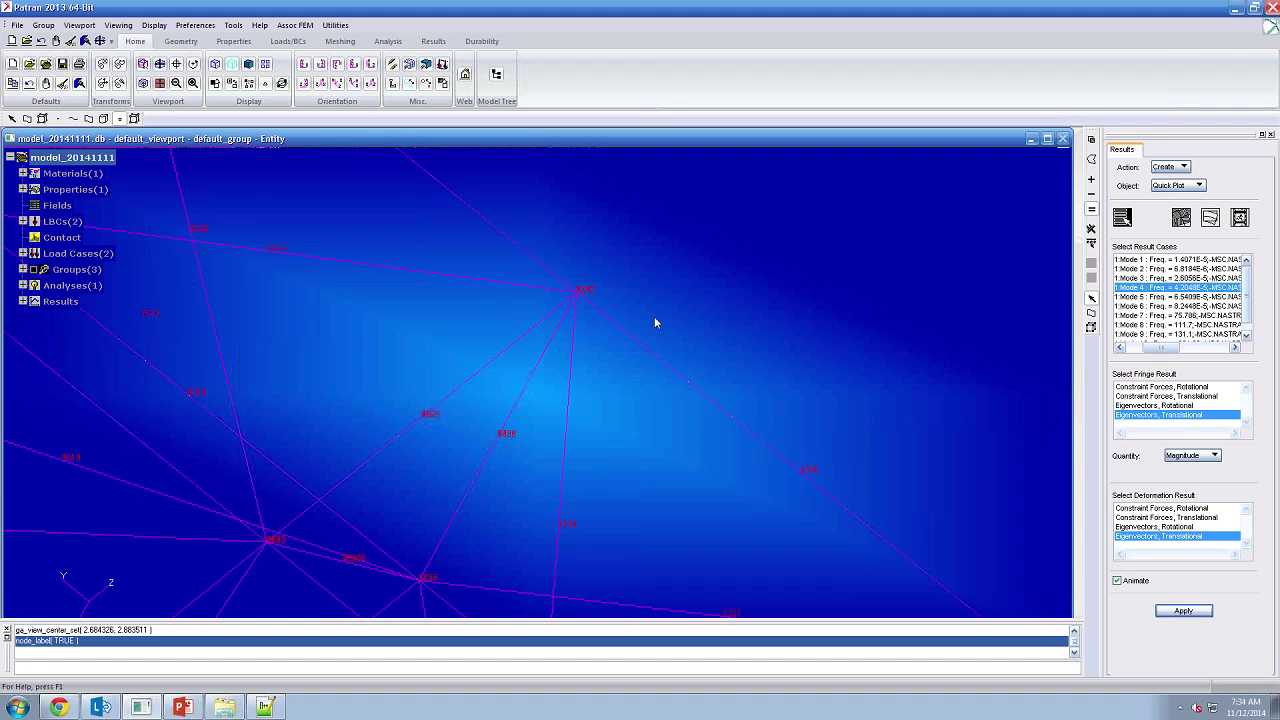
- Turn off the node labels and display the whole strut's mesh in smooth shading with the geometry hidden
click(248, 66)
click(248, 64)
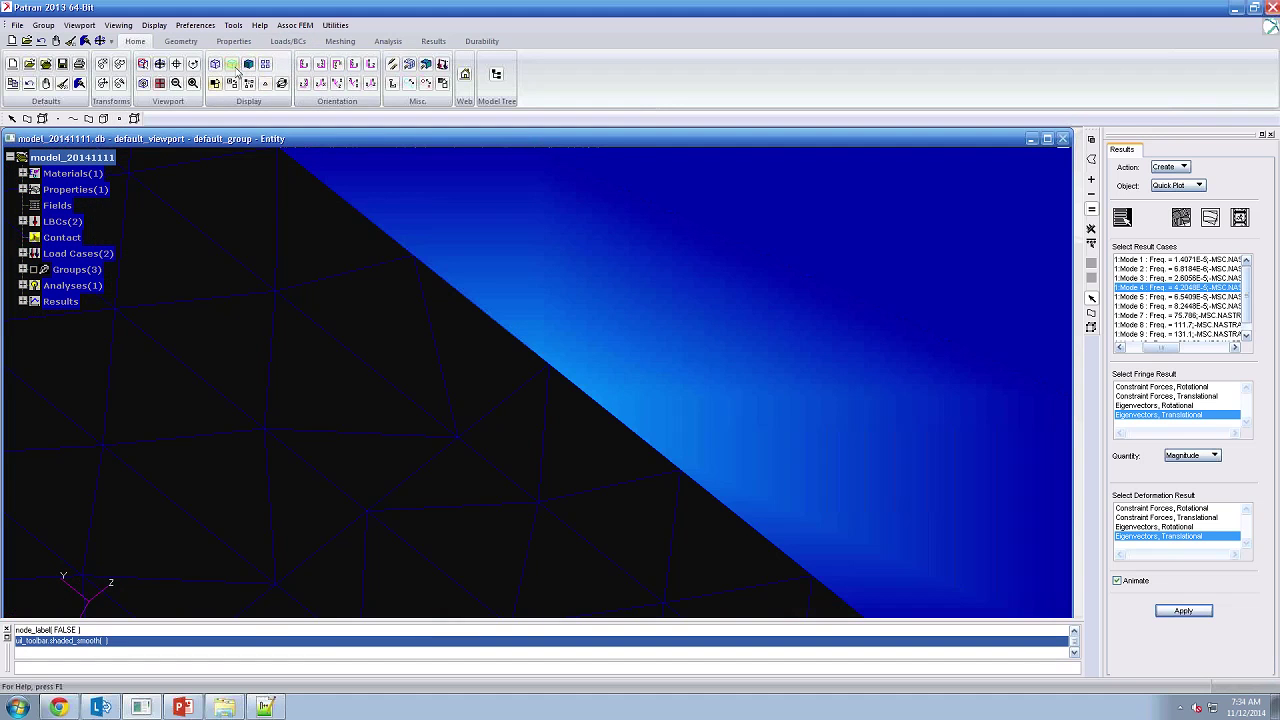
click(426, 65)
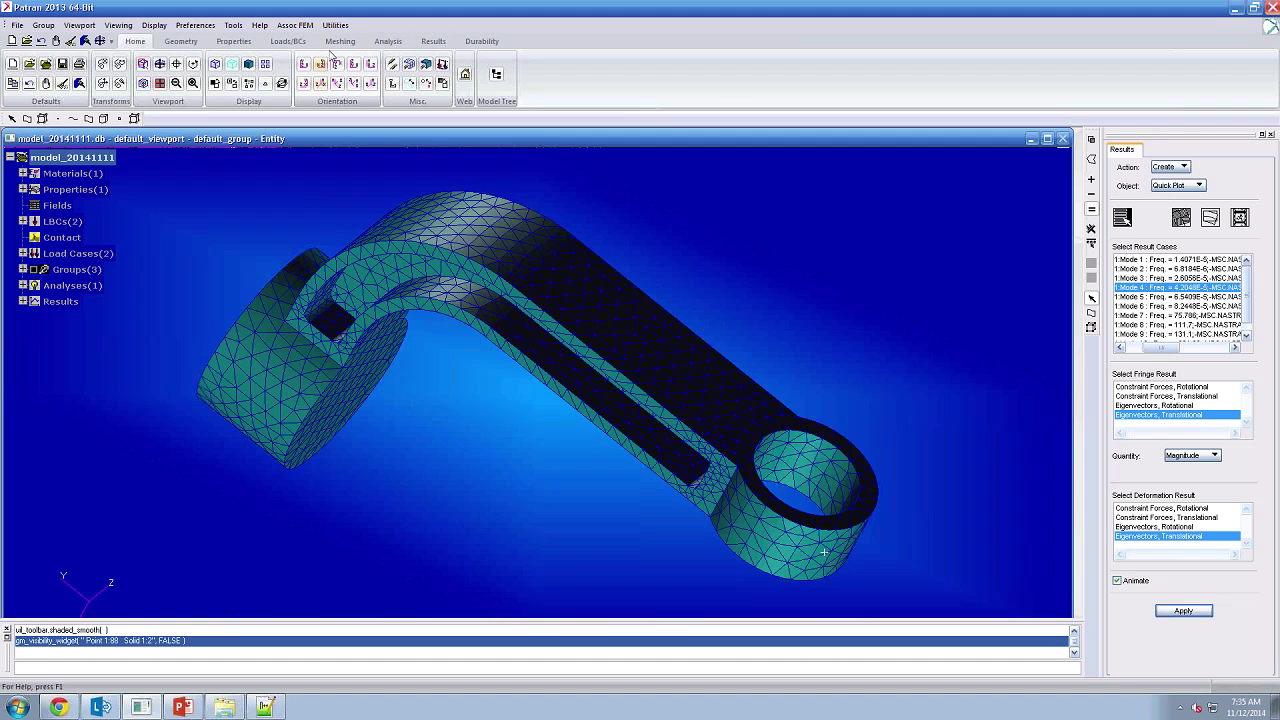
- Equivalence all nodes of the strut with the Tolerance Cube method, retaining the lower node id, at a tolerance of 0.005
click(332, 44)
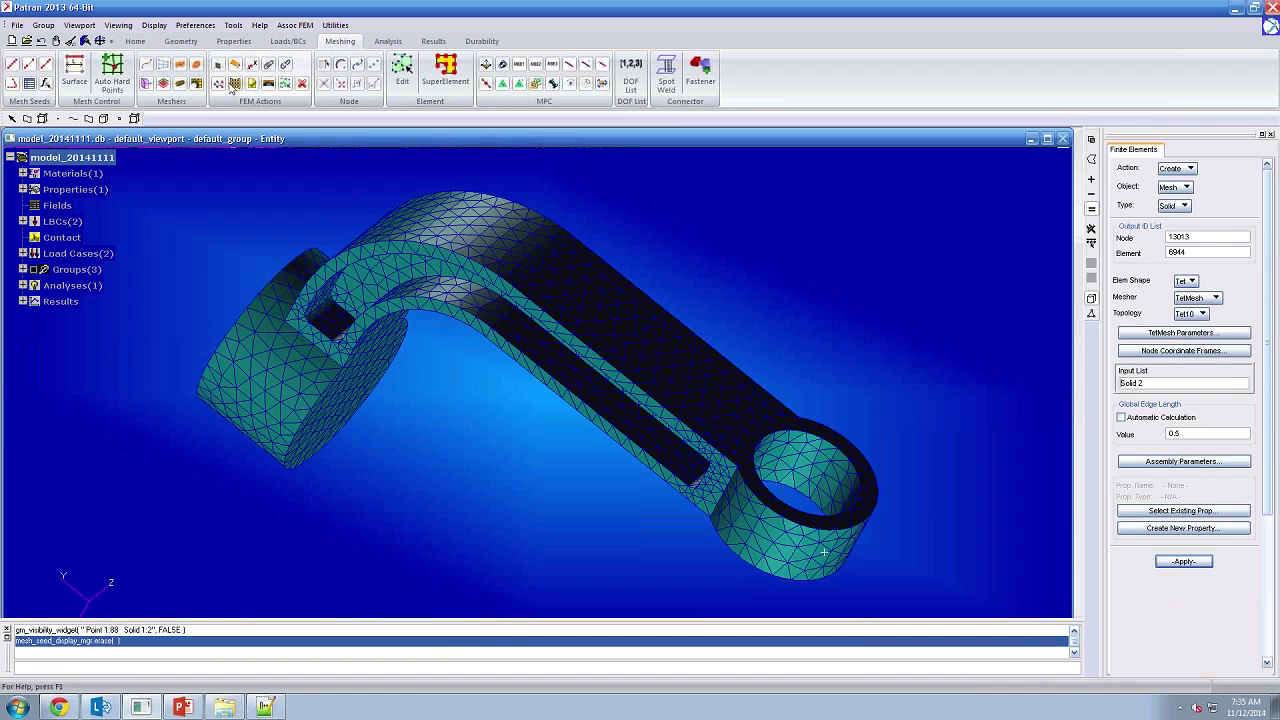
click(227, 85)
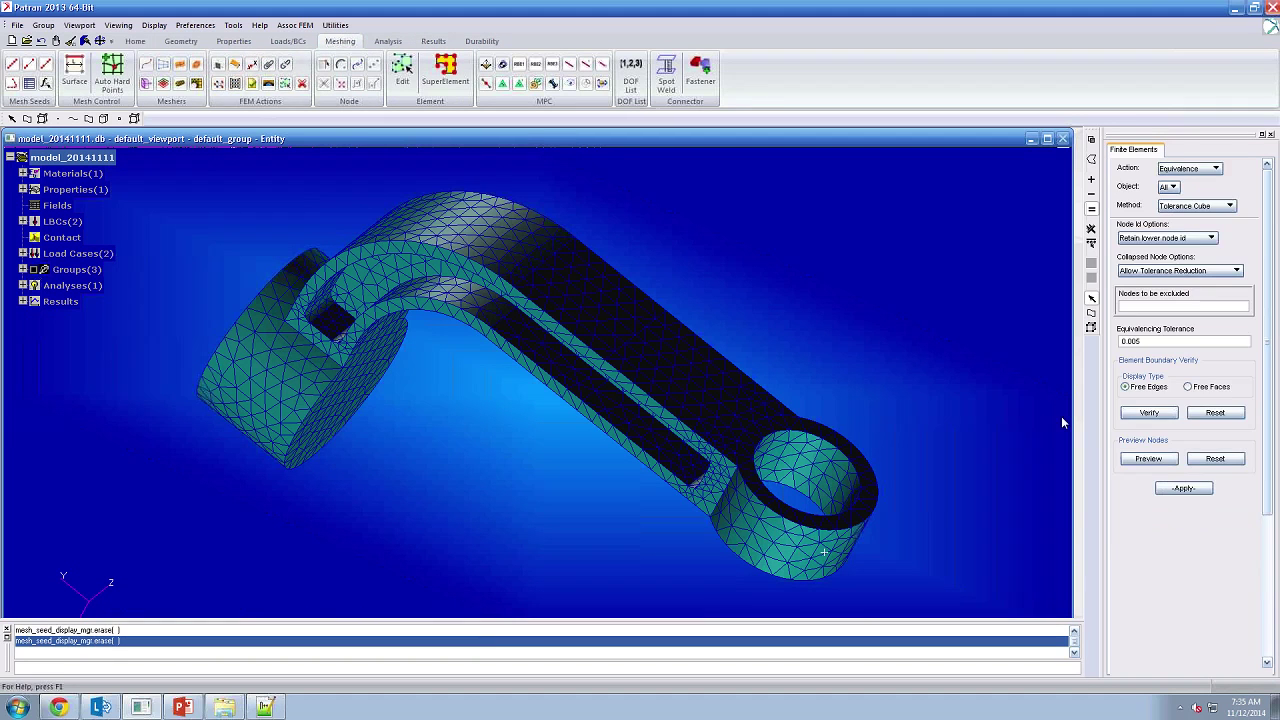
click(1184, 489)
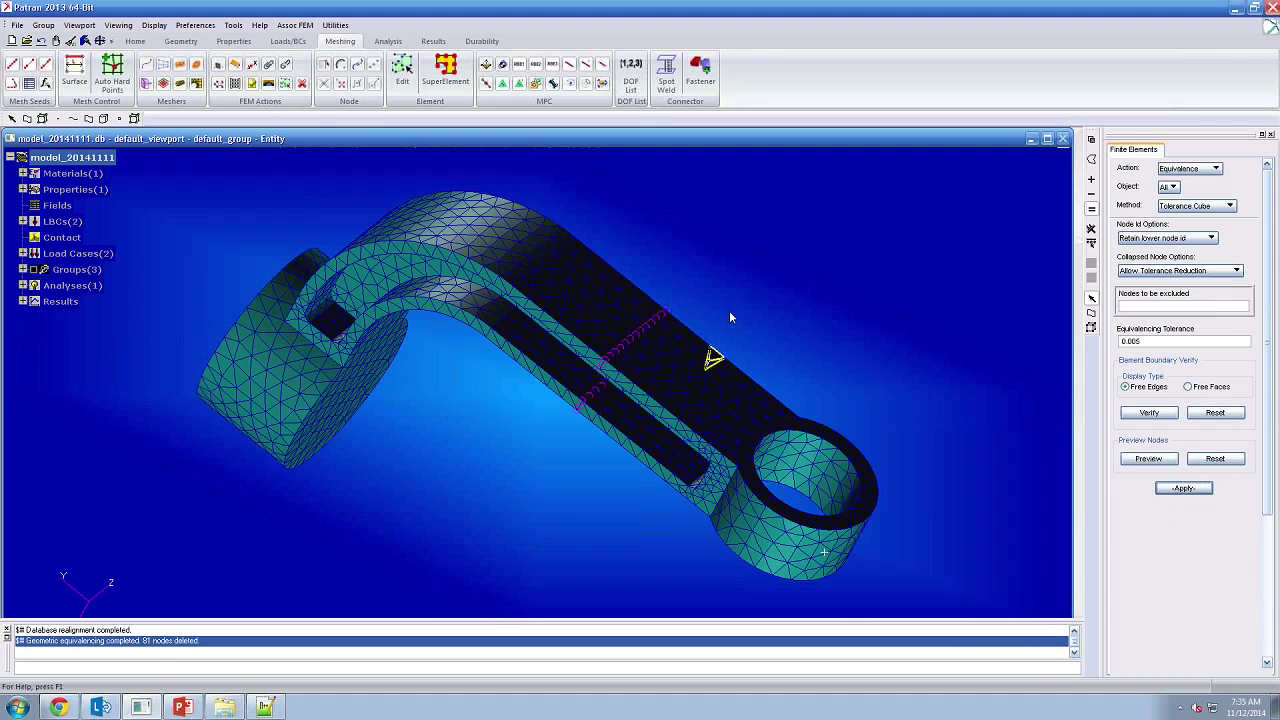
middle_drag(738, 311, 731, 297)
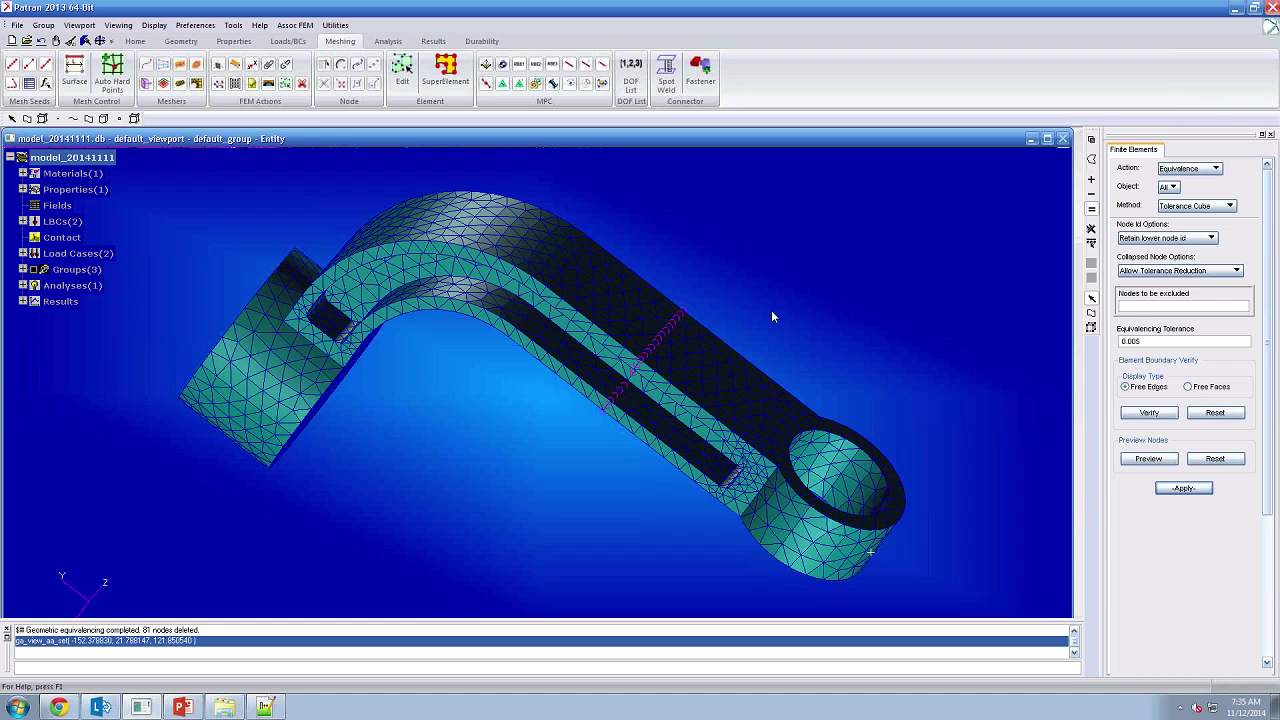
middle_drag(778, 310, 584, 303)
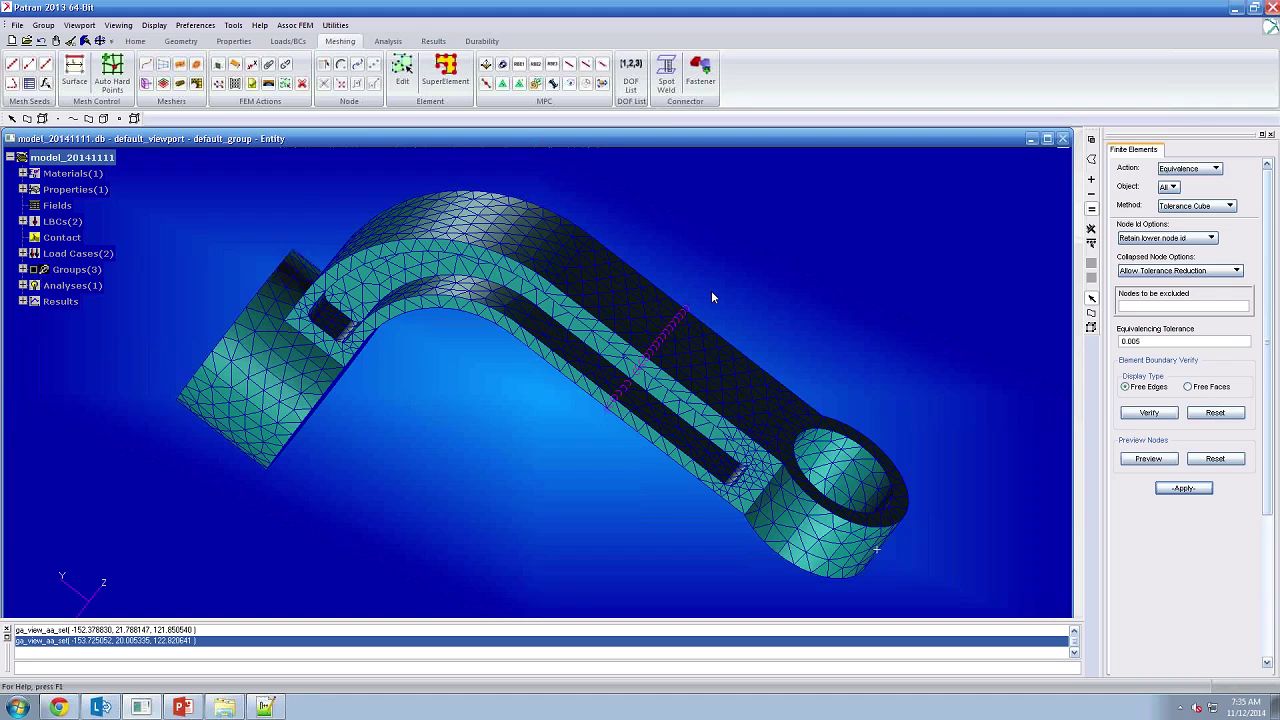
- Prepare a full-run analysis of the entire model with the Normal Modes solution type
click(388, 41)
click(19, 75)
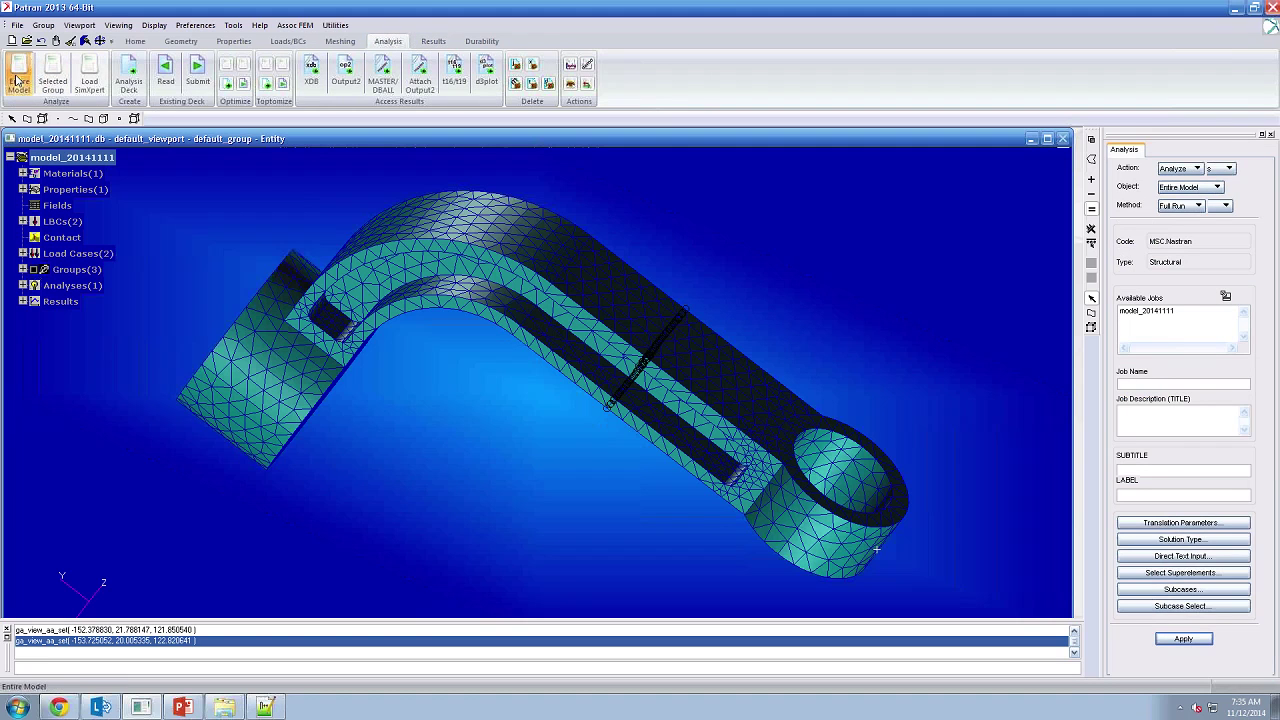
click(1200, 540)
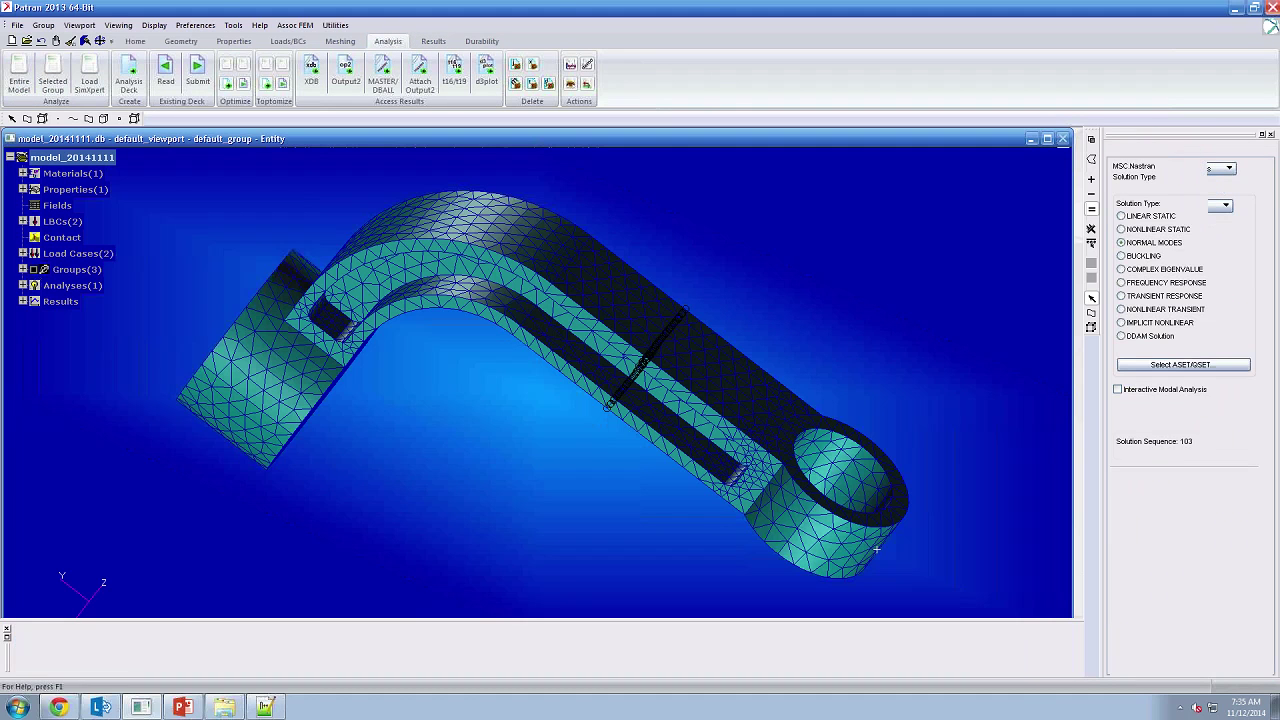
click(1146, 482)
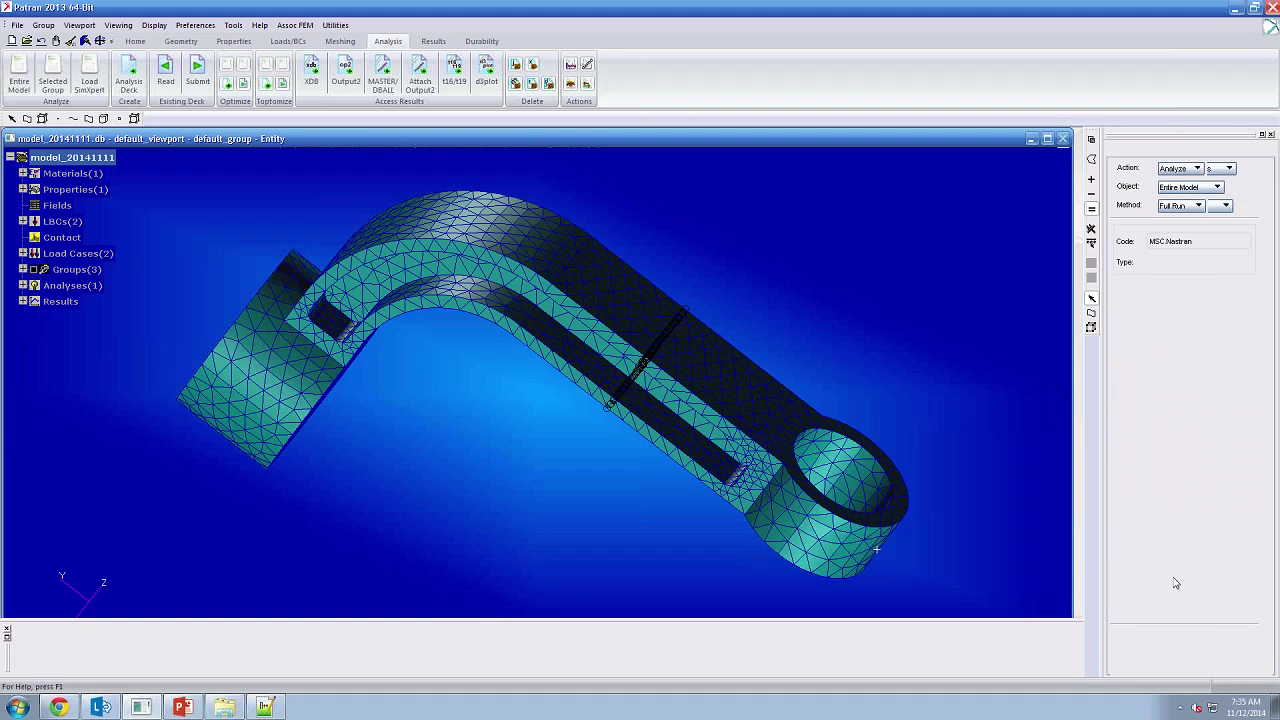
- Submit the existing job model_20141111, overwriting its definition and allowing deletion of the previous analysis files
click(1186, 639)
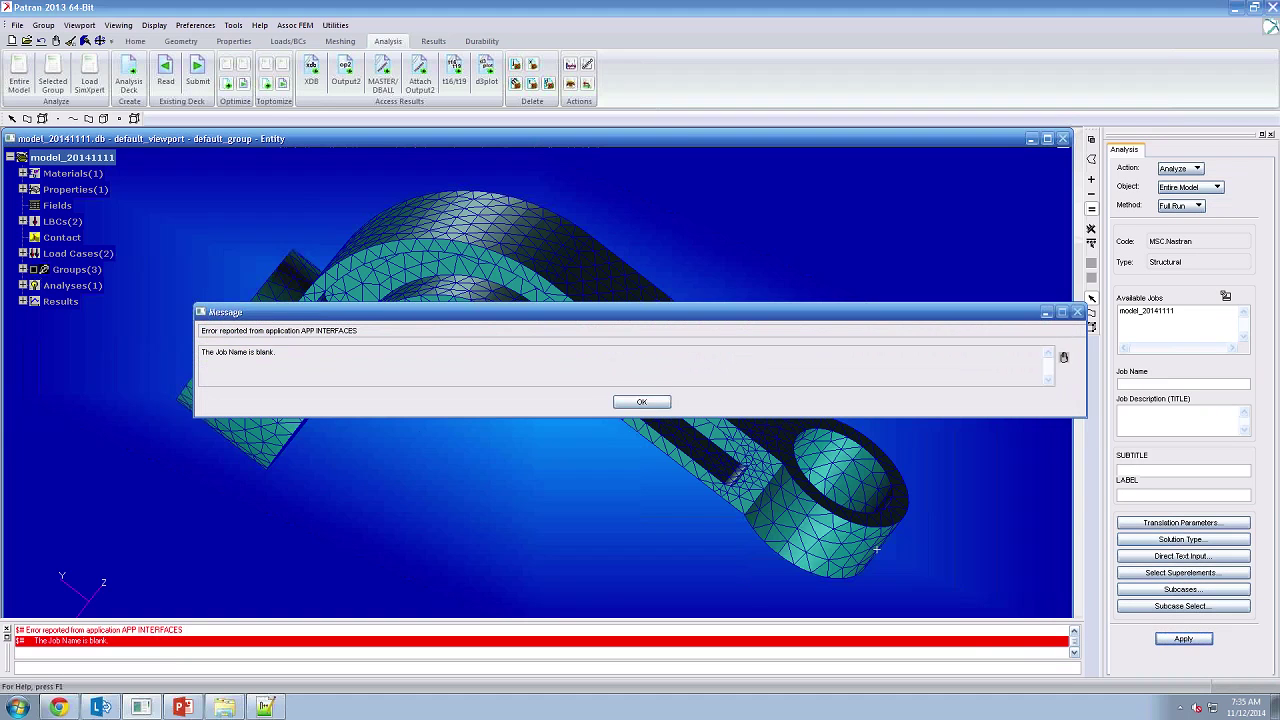
click(664, 406)
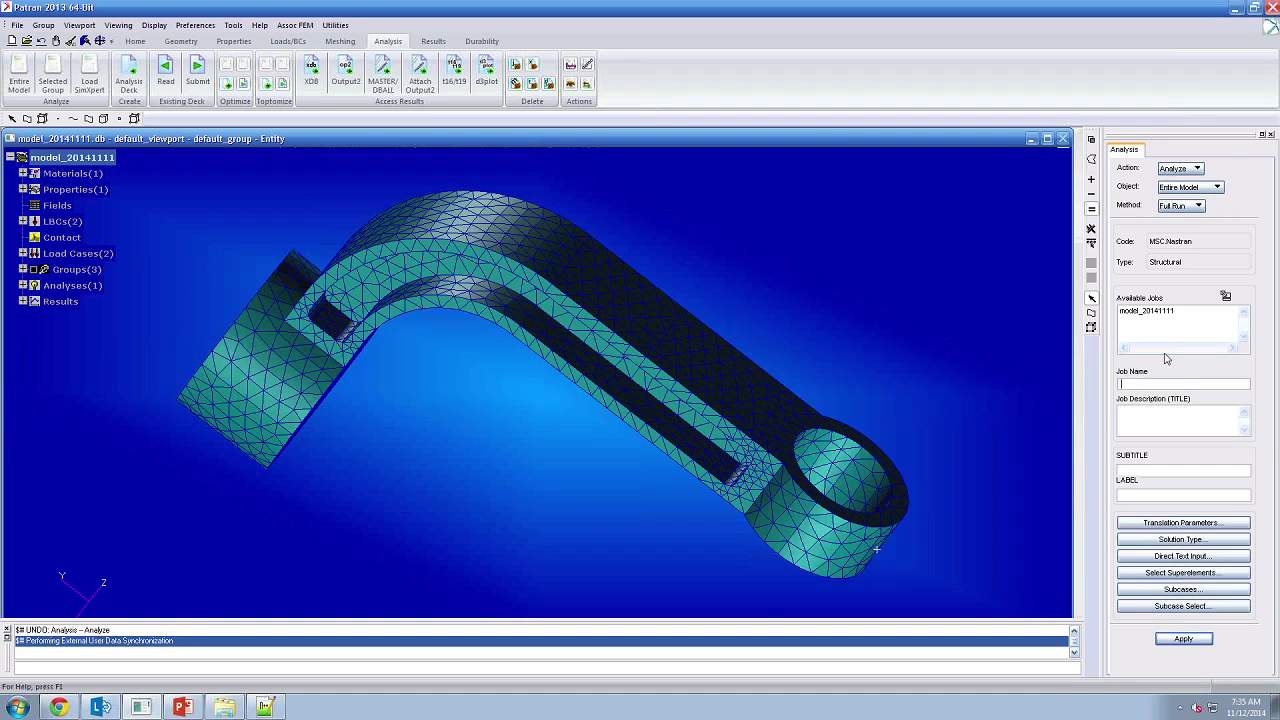
click(1155, 310)
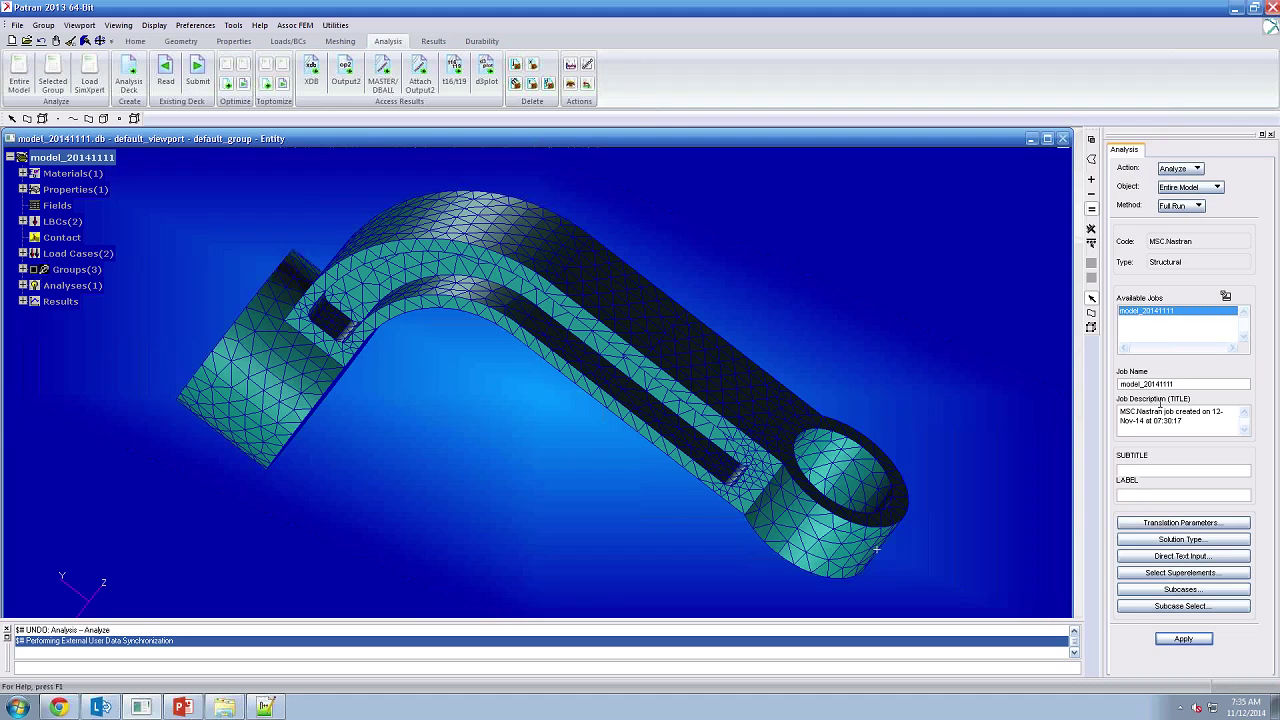
click(1184, 638)
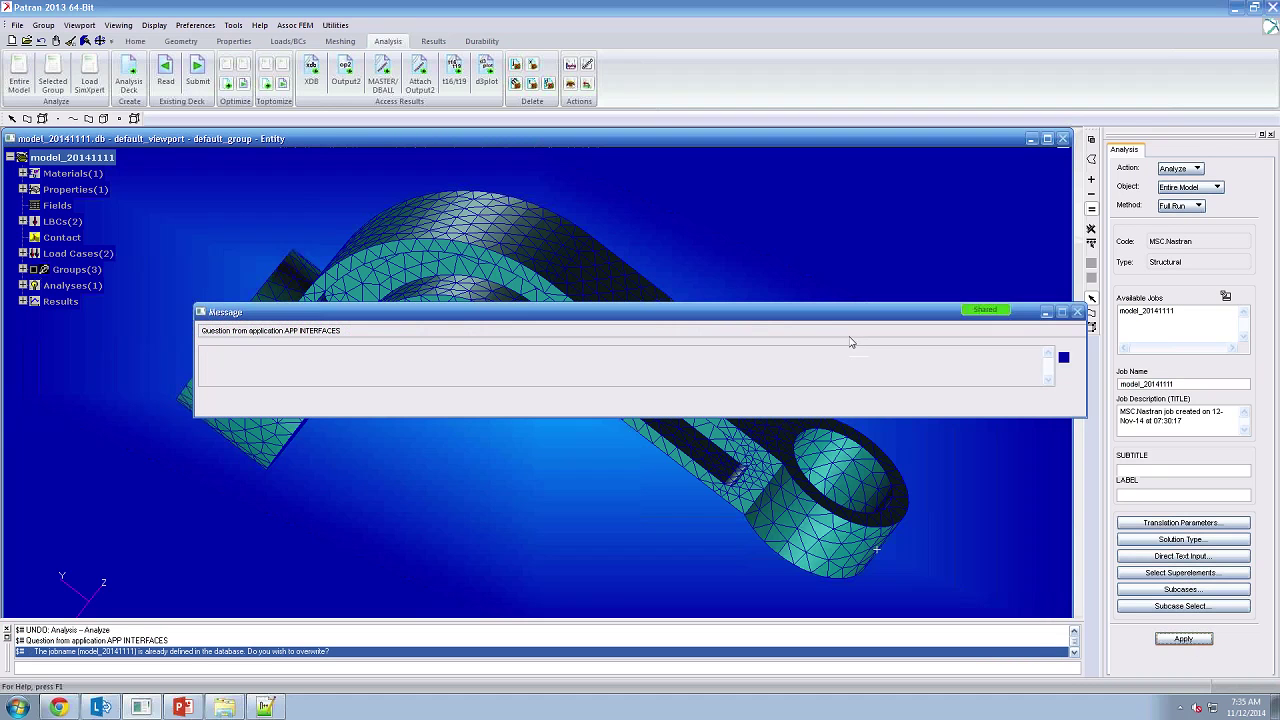
click(529, 405)
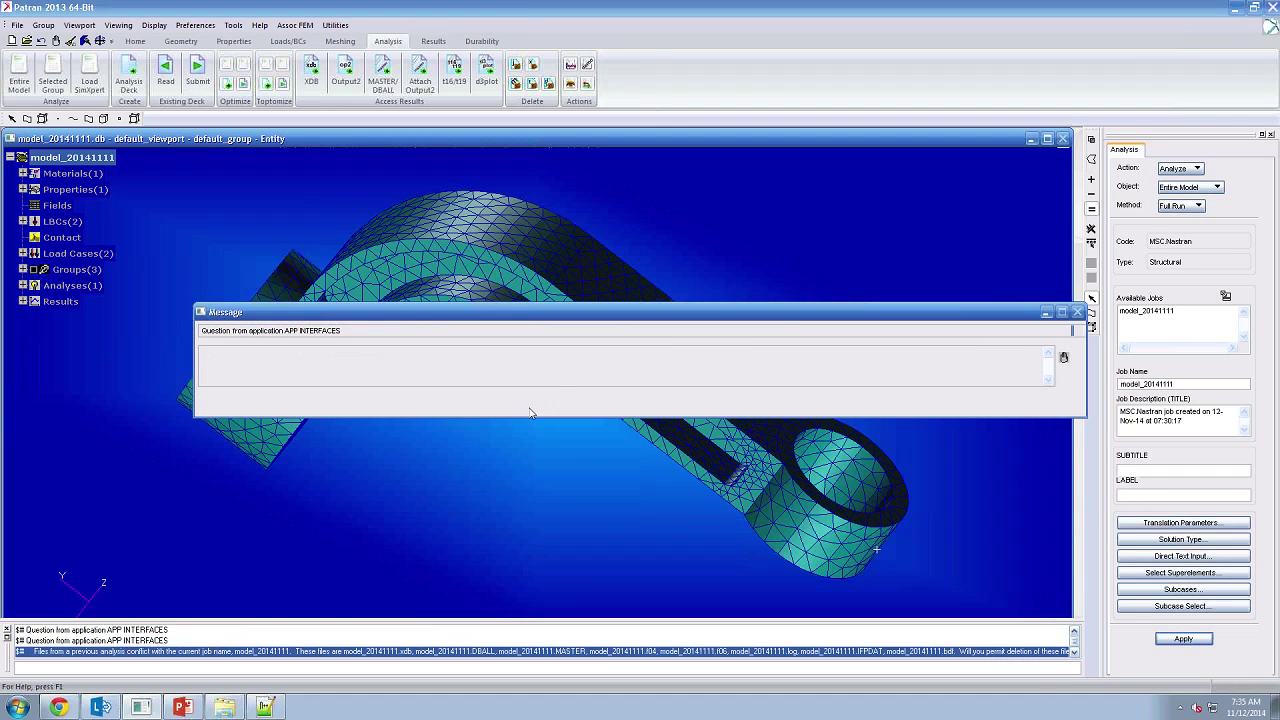
click(530, 403)
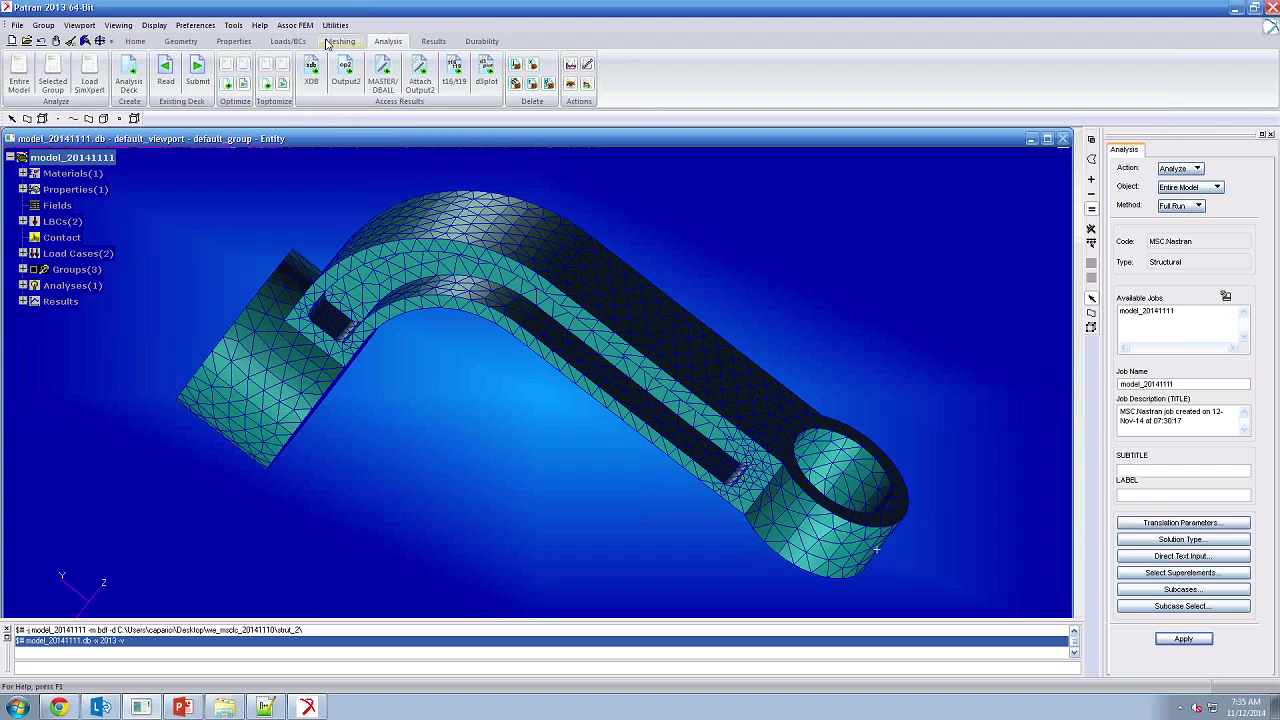
- Check the Nastran run's progress, and open model_20141111.f06 from the strut_2 folder of we_msclc_20141110
click(340, 41)
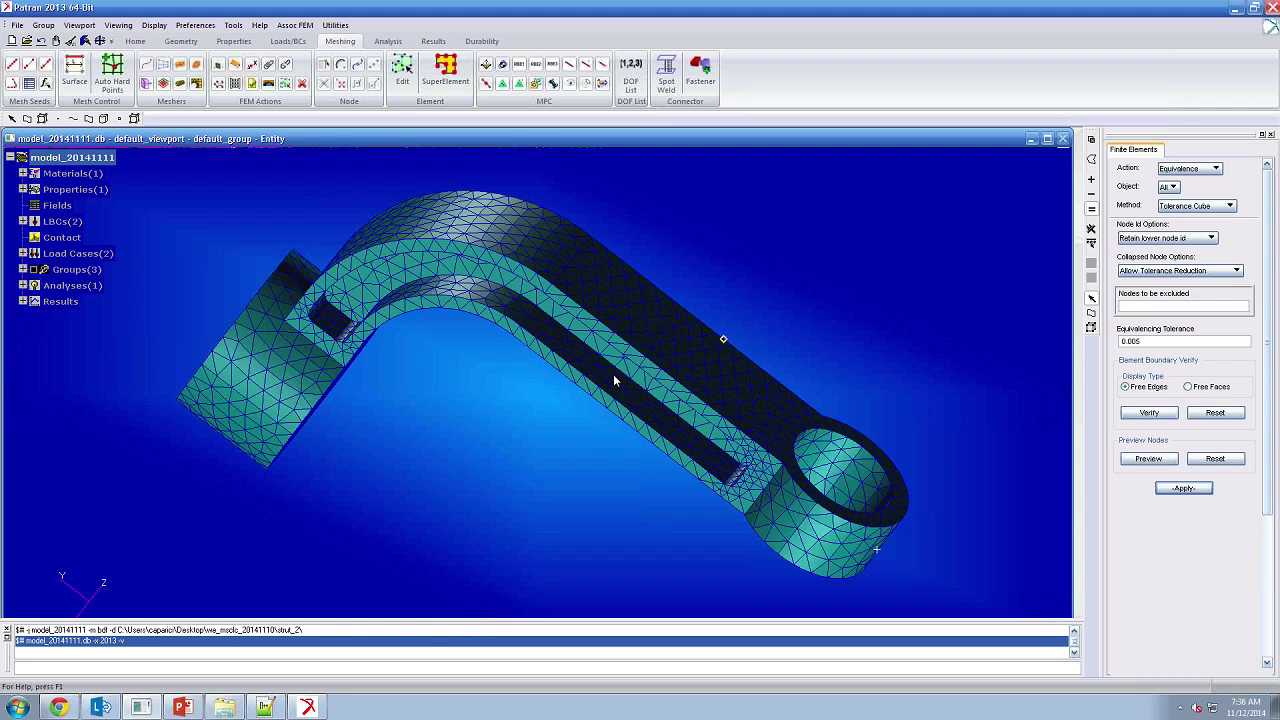
click(307, 707)
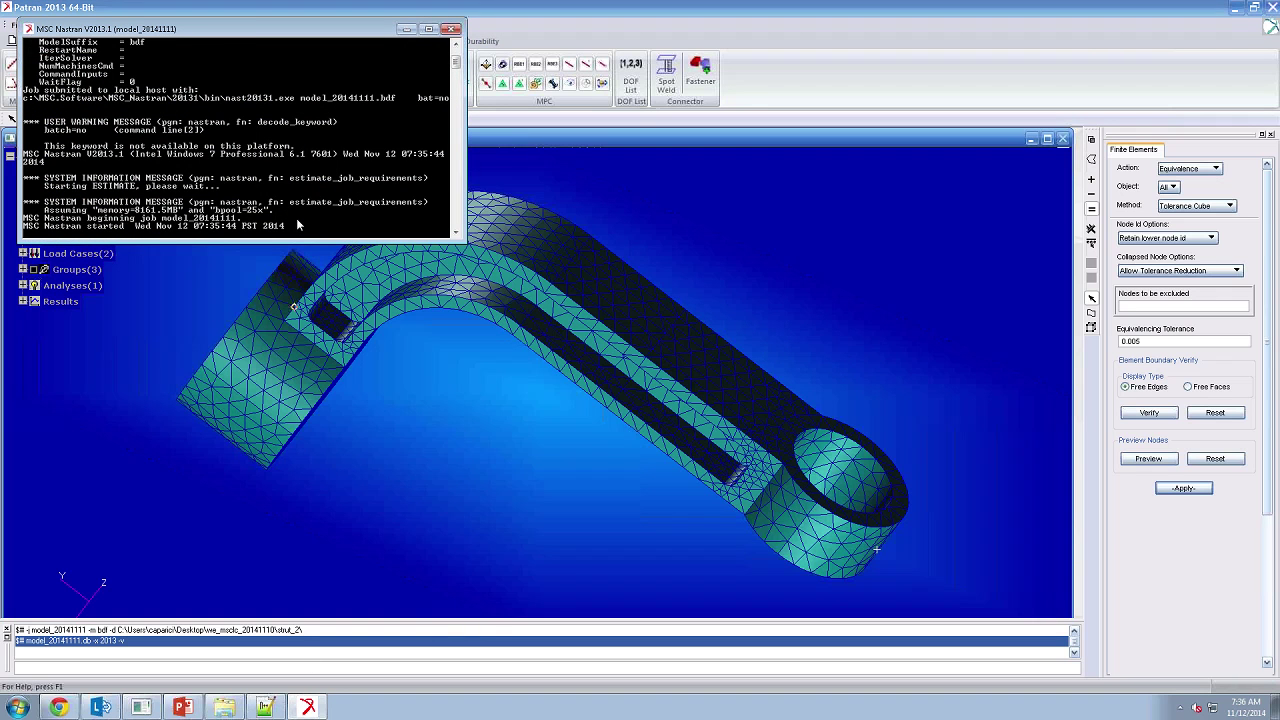
click(229, 708)
click(110, 25)
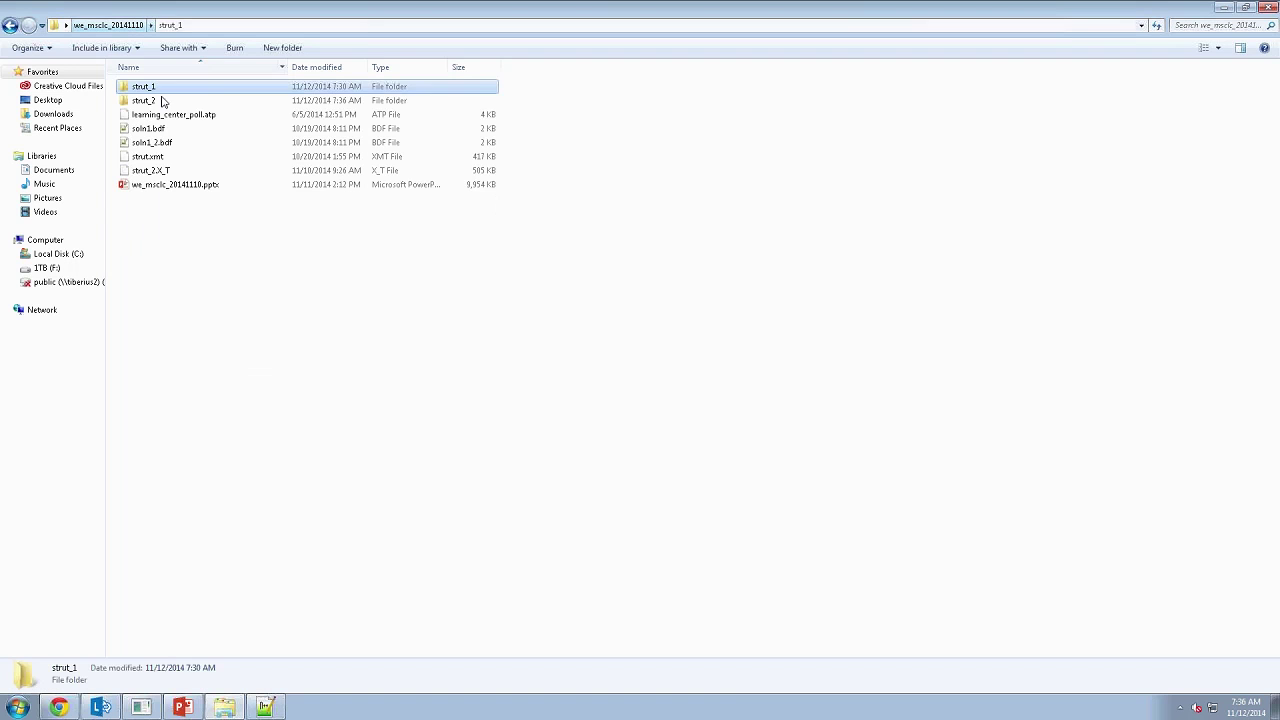
double_click(145, 101)
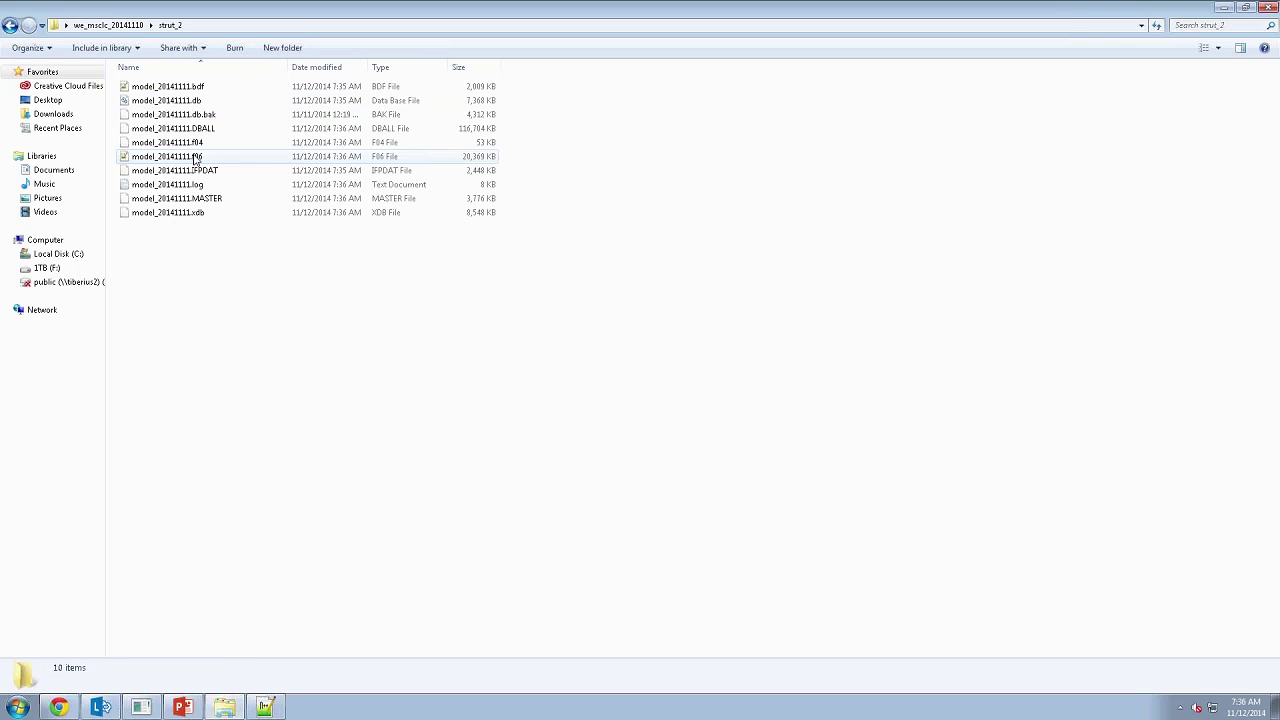
double_click(196, 158)
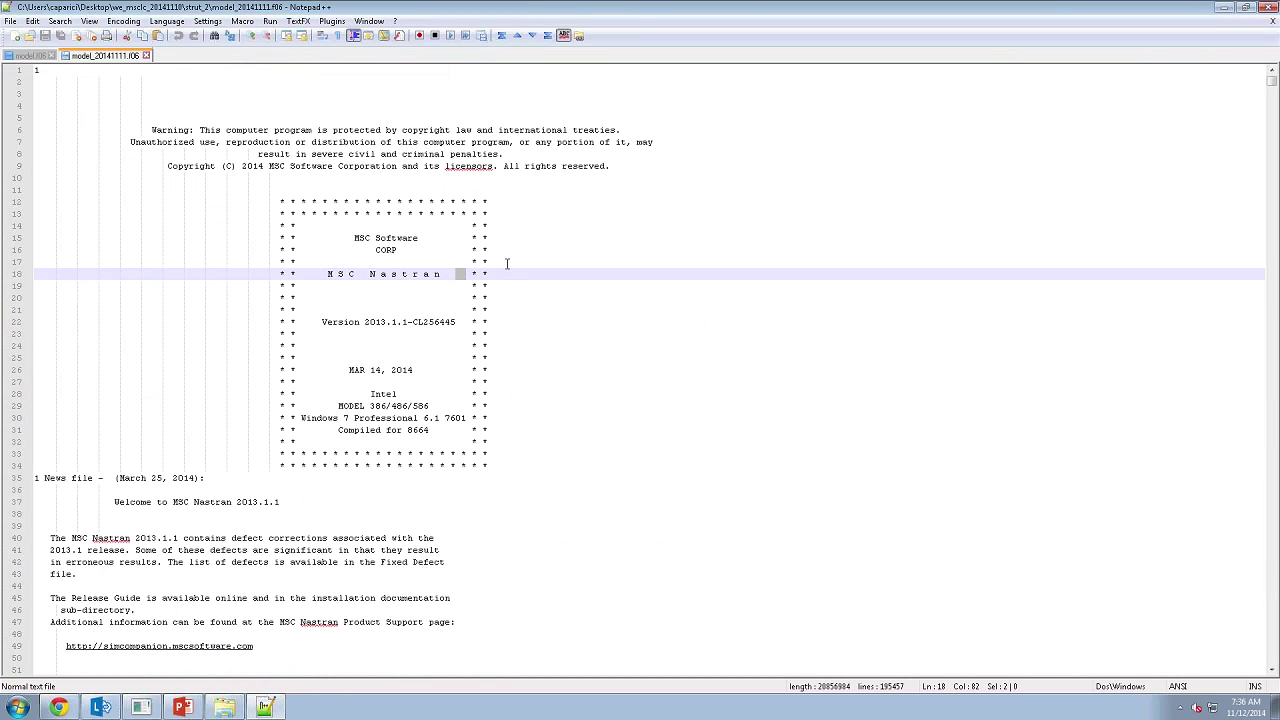
- Search the .f06 file for "fatal", and switch to the Constraining FE Models slide in PowerPoint
click(506, 263)
key(ctrl+f)
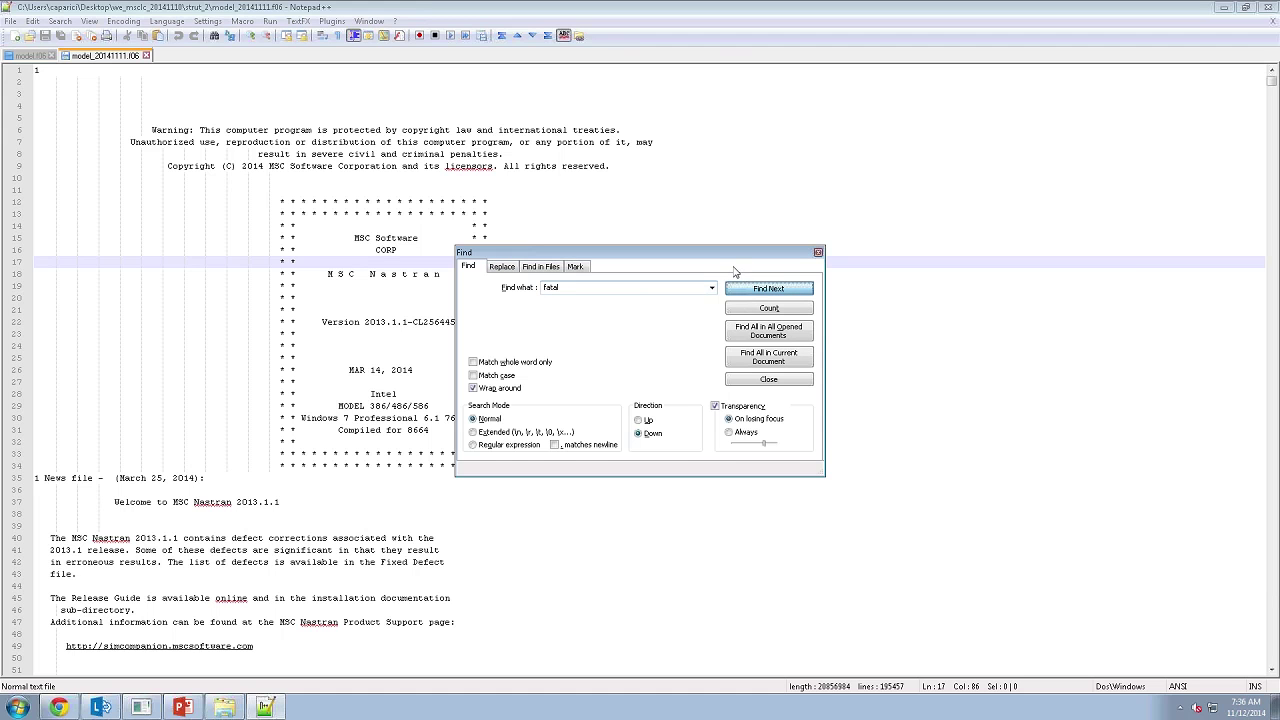
key(Return)
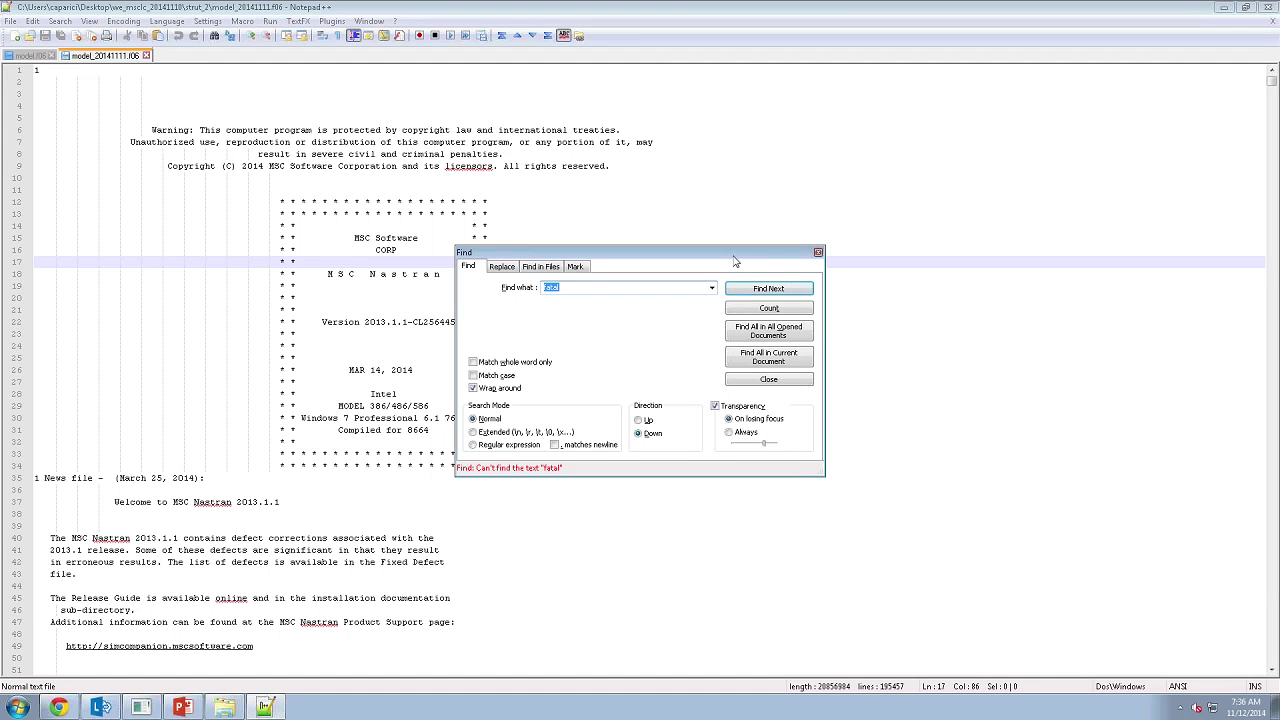
click(768, 379)
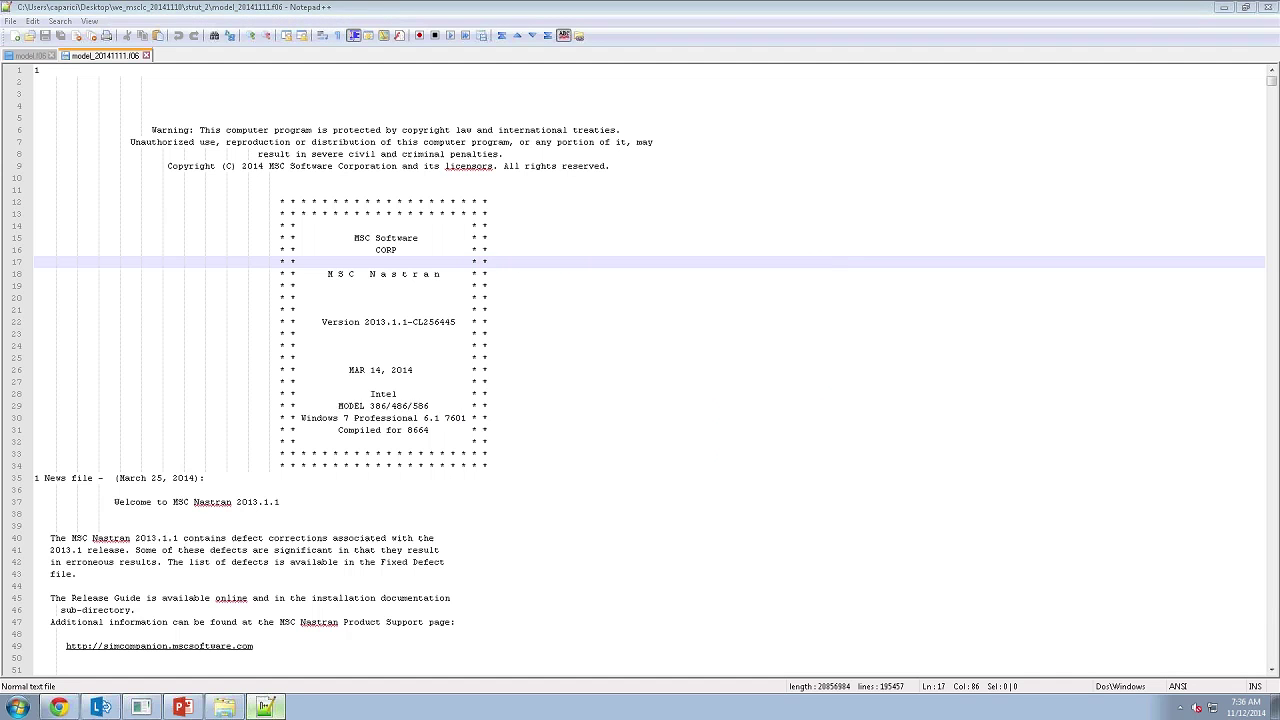
click(224, 707)
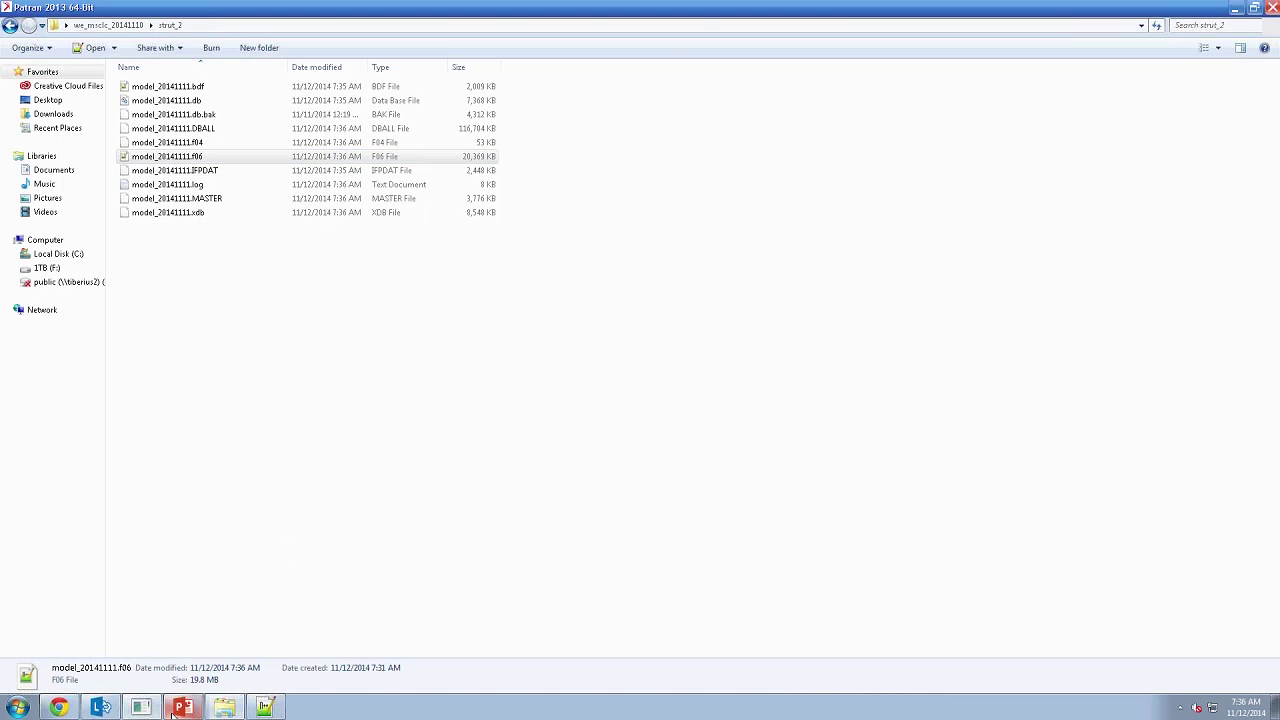
click(141, 707)
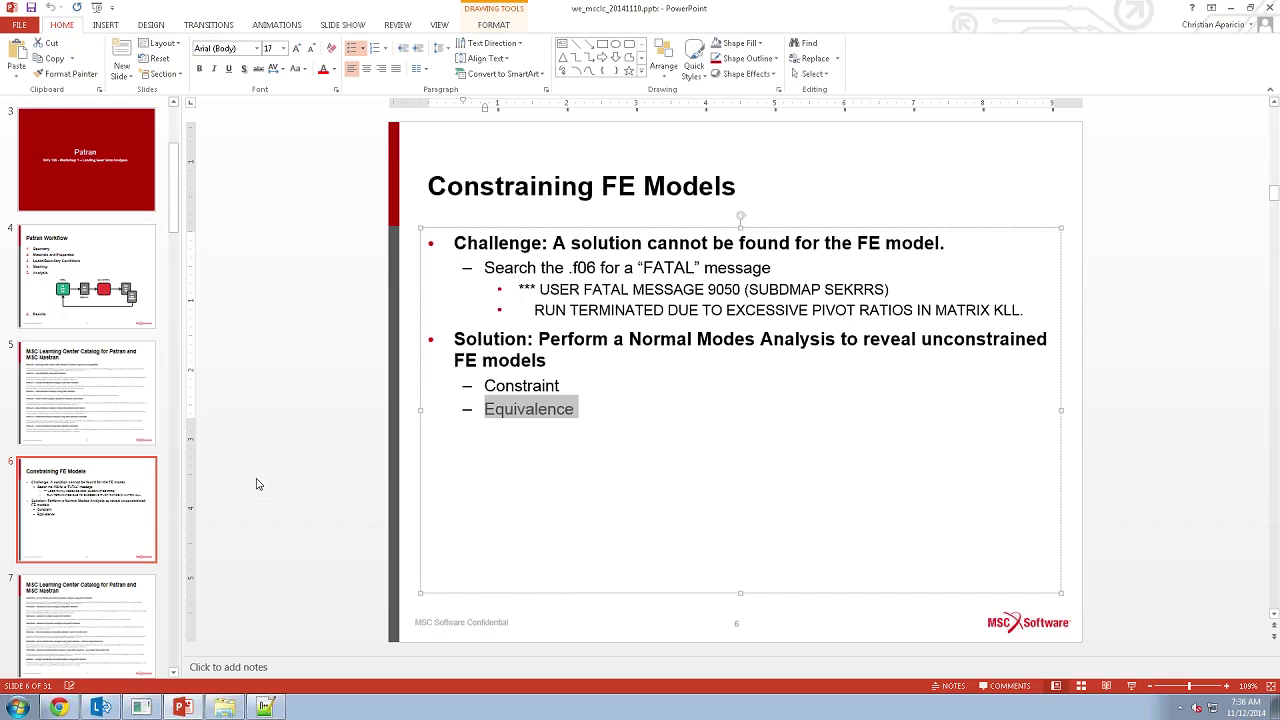